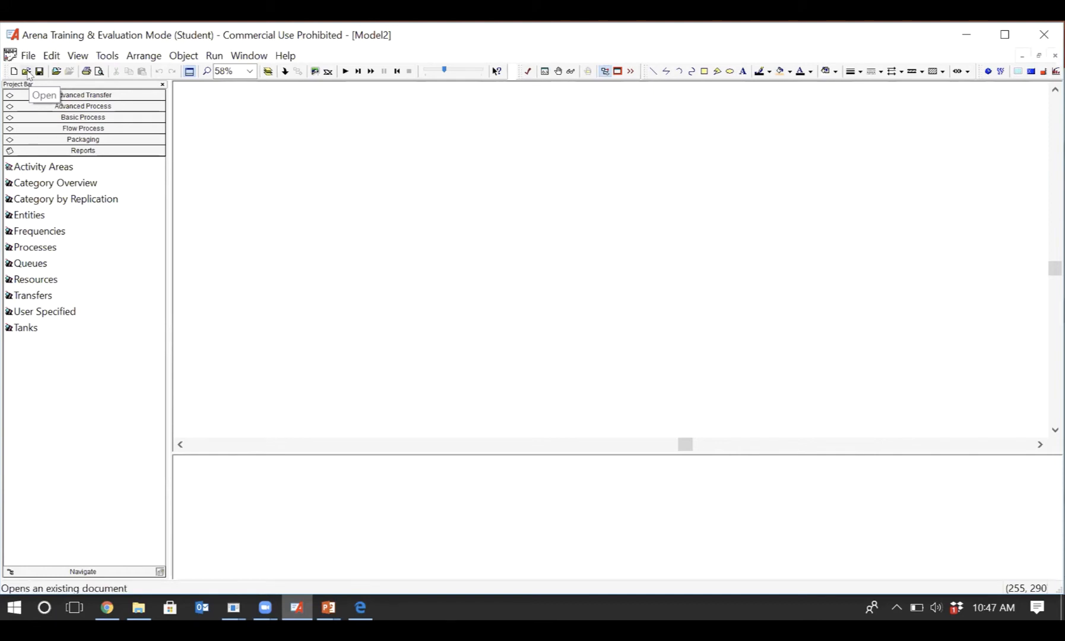
# - Open the Assembly Line.doe example model from Arena's Examples folder
pyautogui.click(28, 55)
pyautogui.click(82, 107)
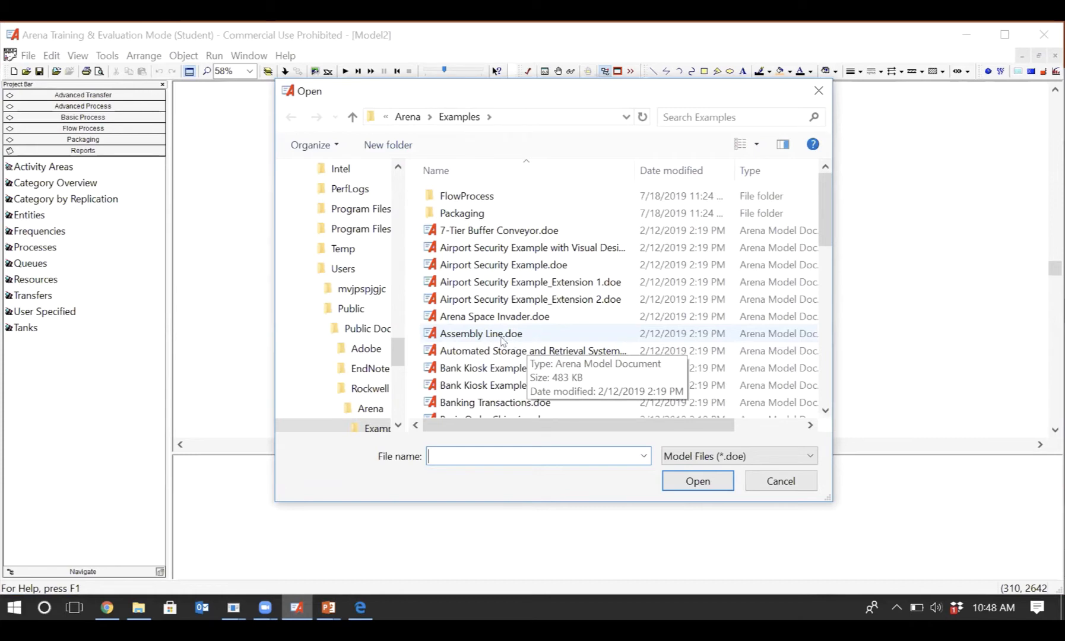
pyautogui.doubleClick(534, 337)
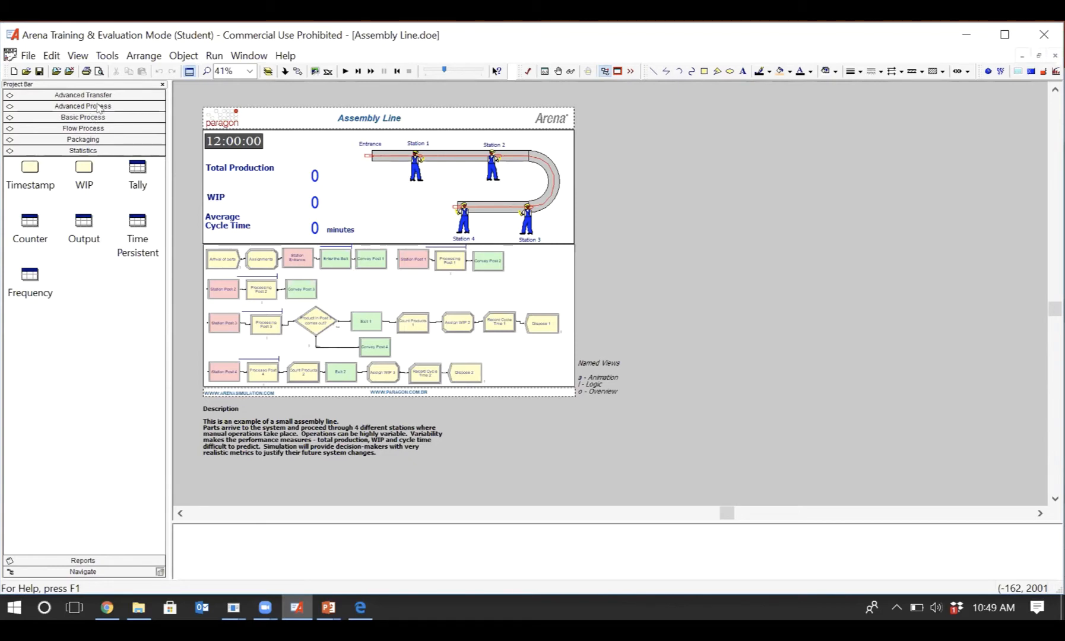
# - Examine the modules in the Basic Process, Advanced Process, Advanced Transfer and Flow Process panels, plus the Reports and Navigate panels
pyautogui.click(83, 117)
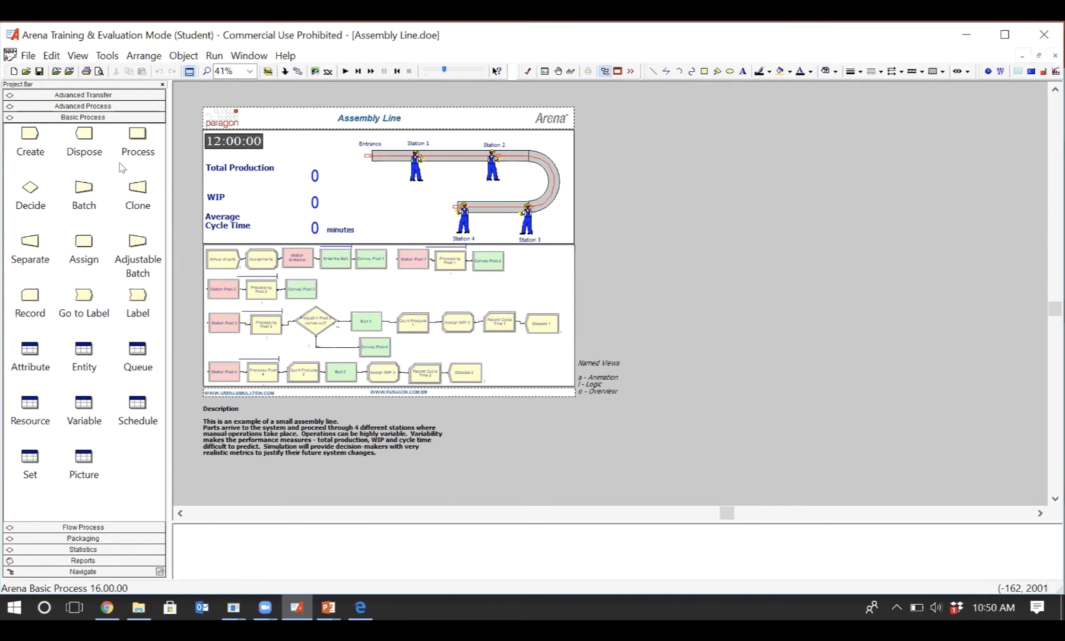
pyautogui.click(104, 106)
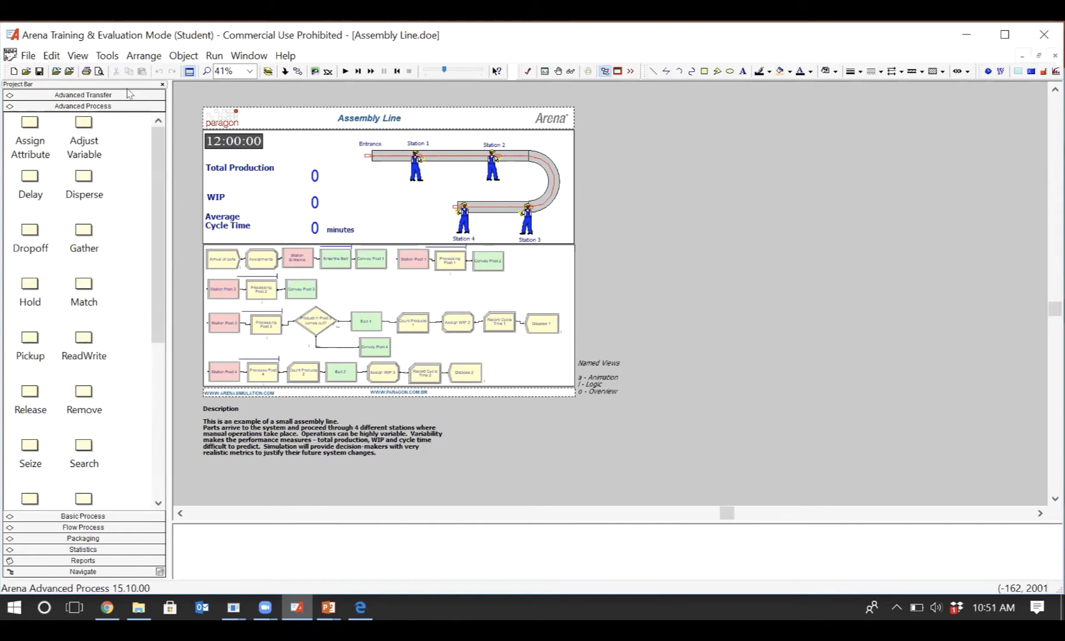
pyautogui.click(129, 95)
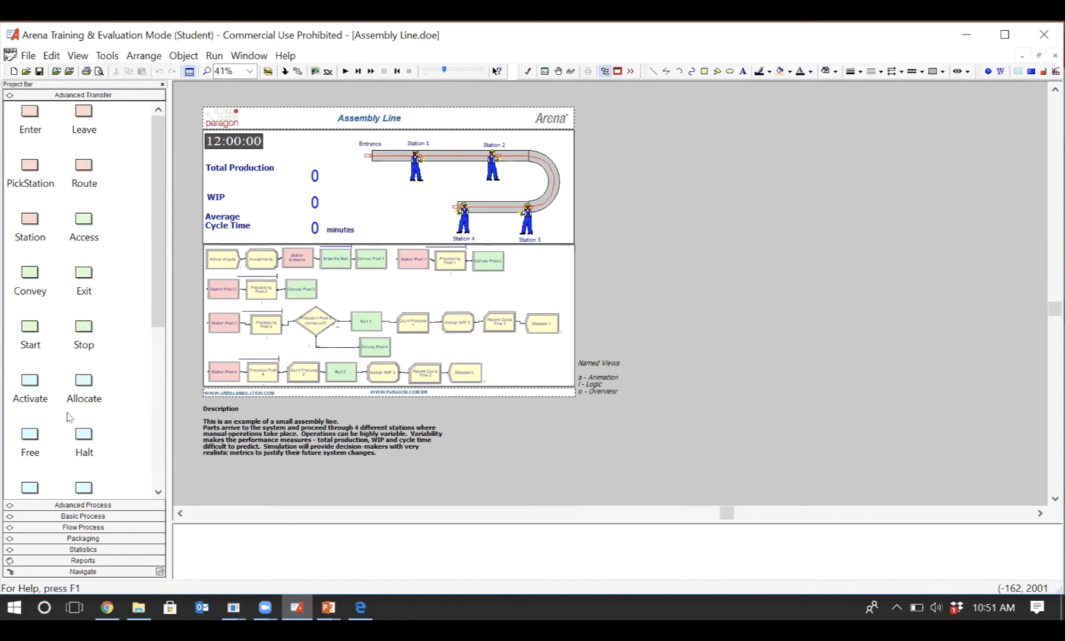
pyautogui.click(76, 527)
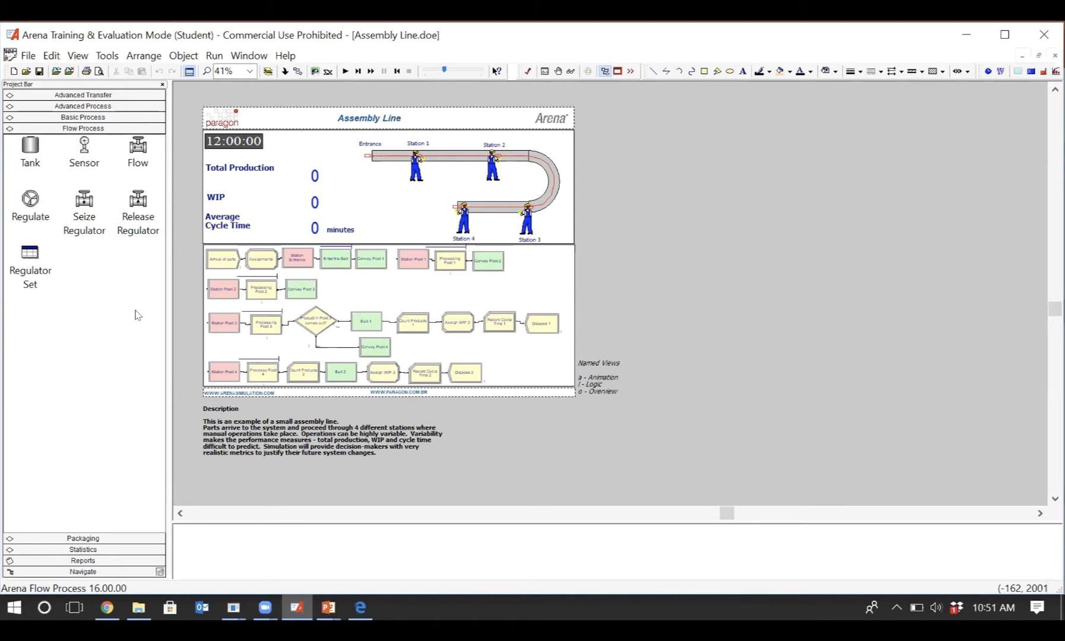
pyautogui.click(103, 117)
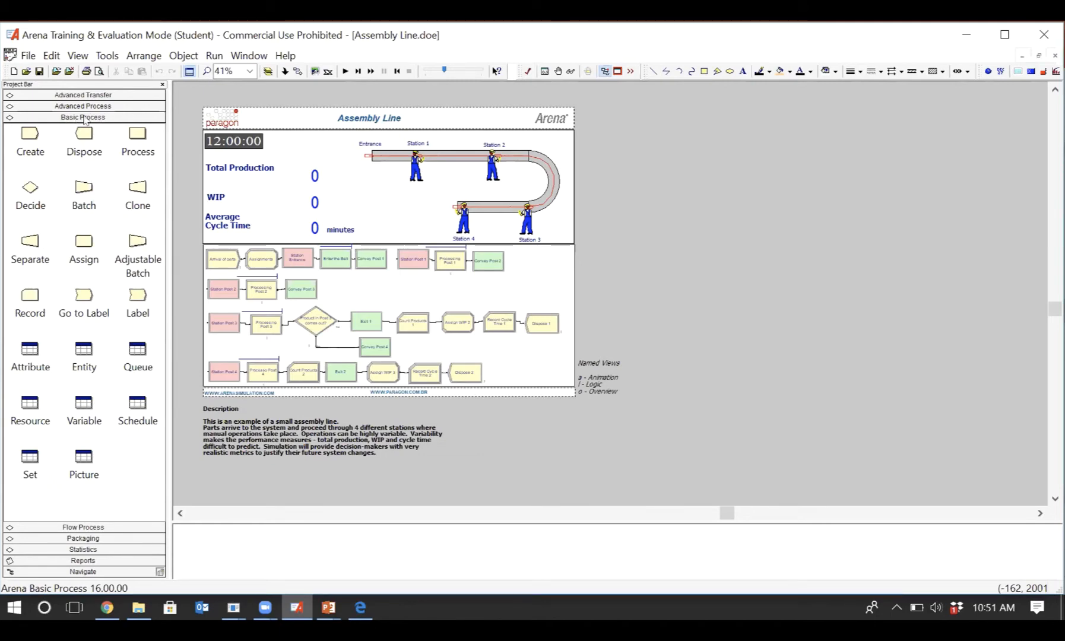
pyautogui.click(84, 562)
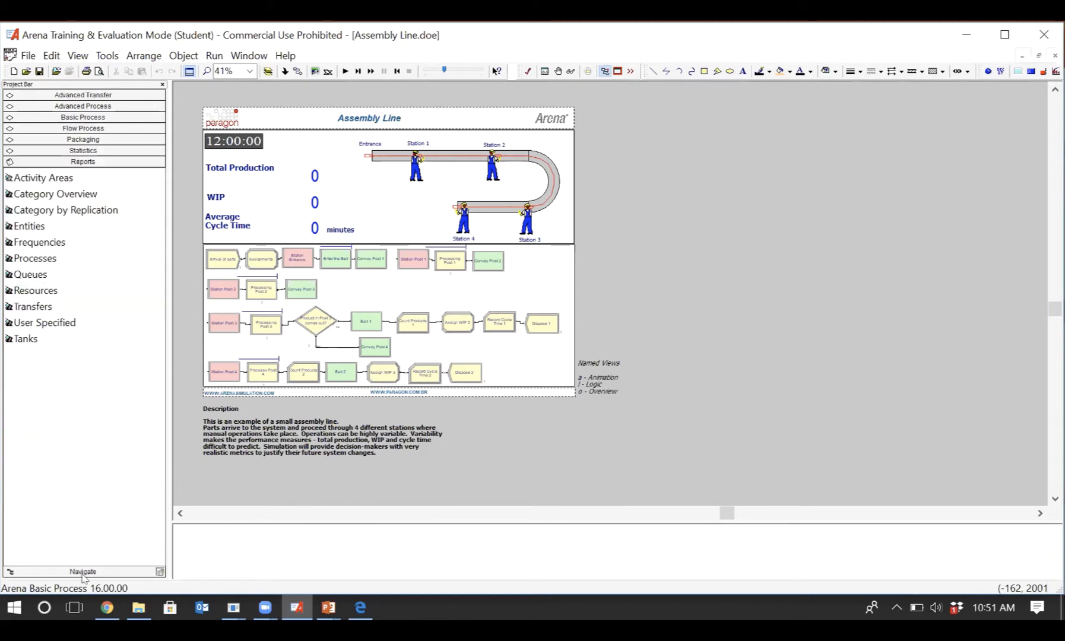
pyautogui.click(82, 573)
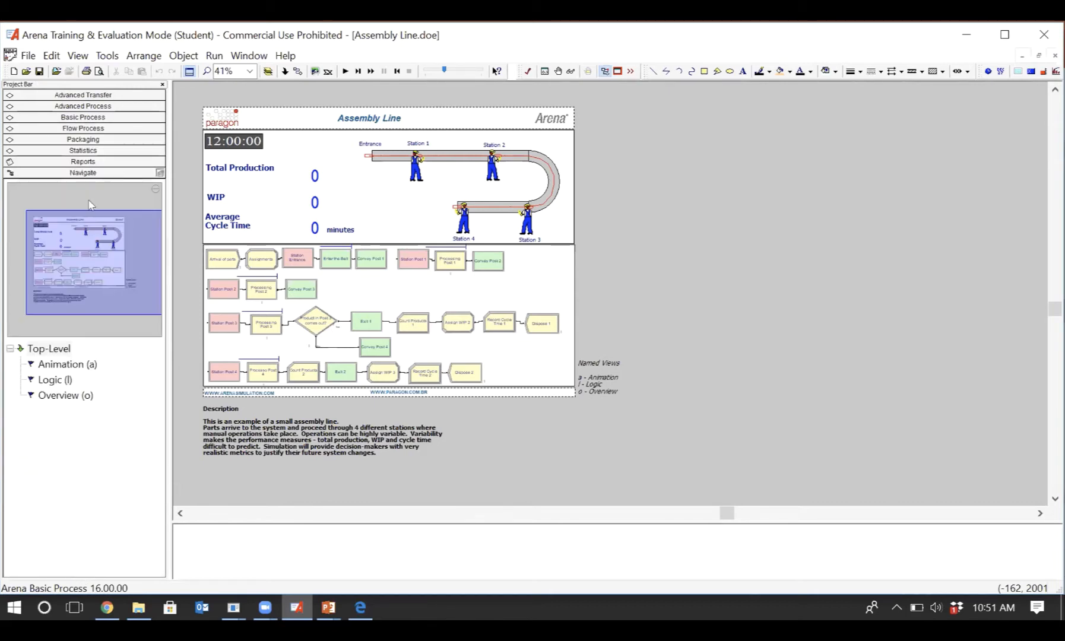
pyautogui.click(89, 129)
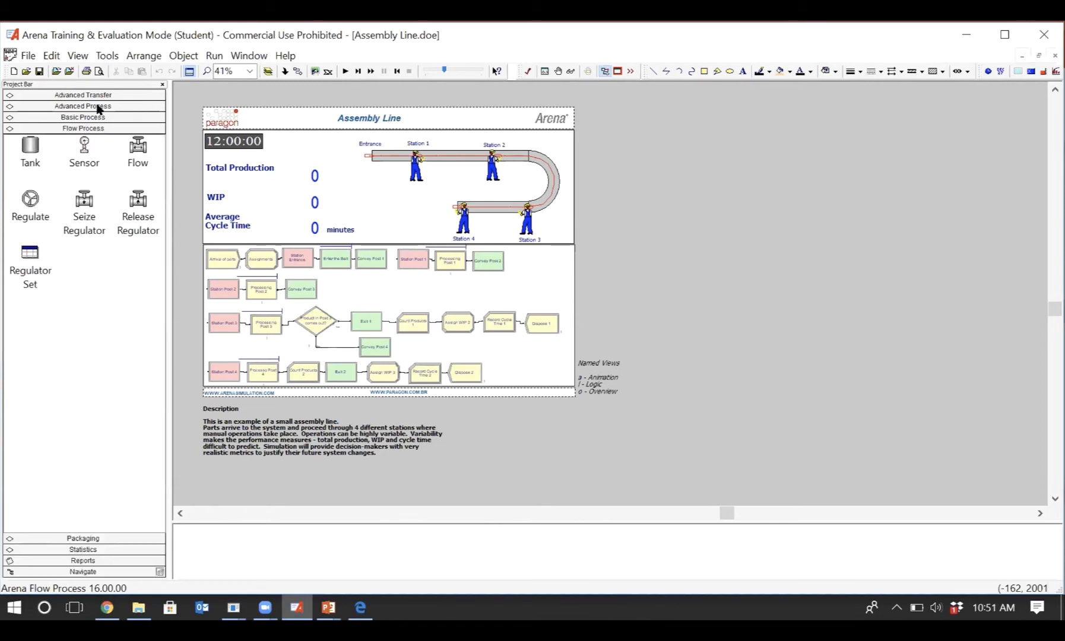
pyautogui.click(98, 117)
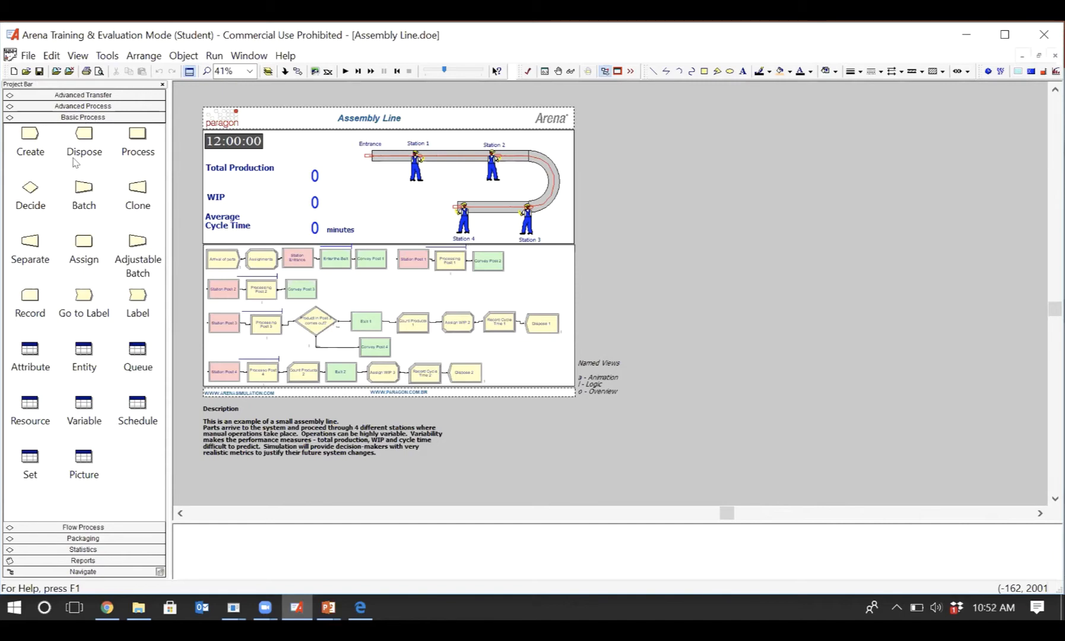
# - View the template panel files available for attaching, without attaching any
pyautogui.click(28, 55)
pyautogui.moveTo(84, 203)
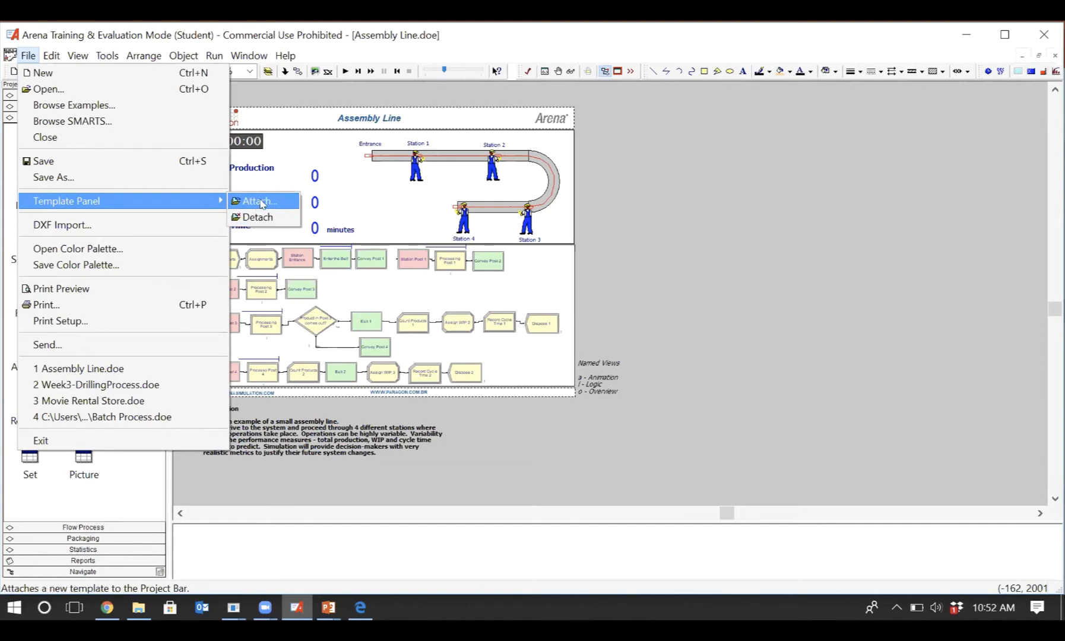
pyautogui.click(261, 204)
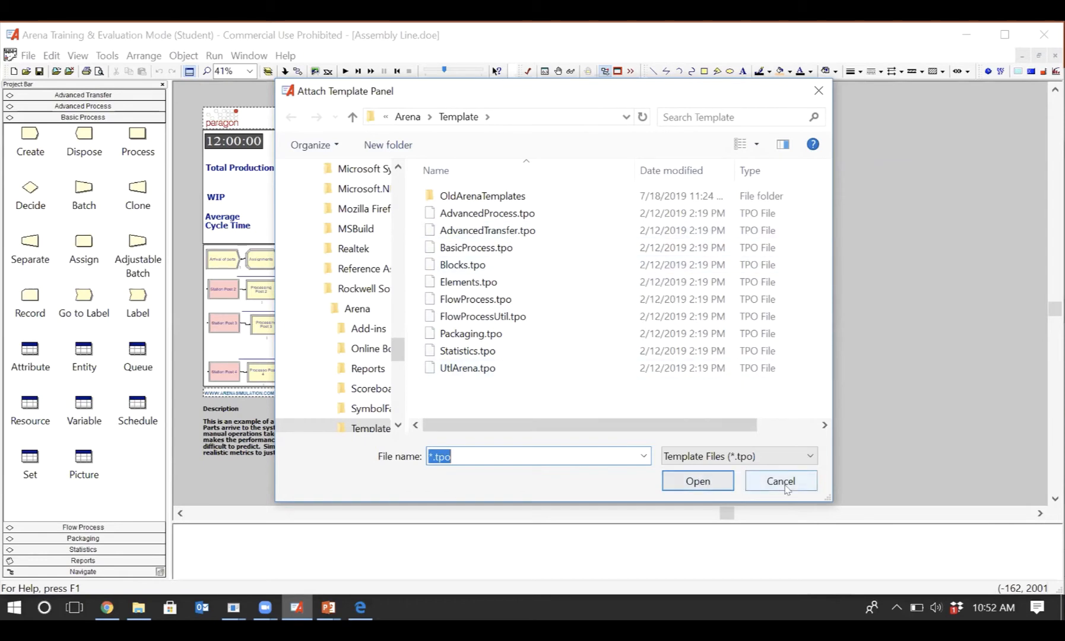
pyautogui.click(784, 482)
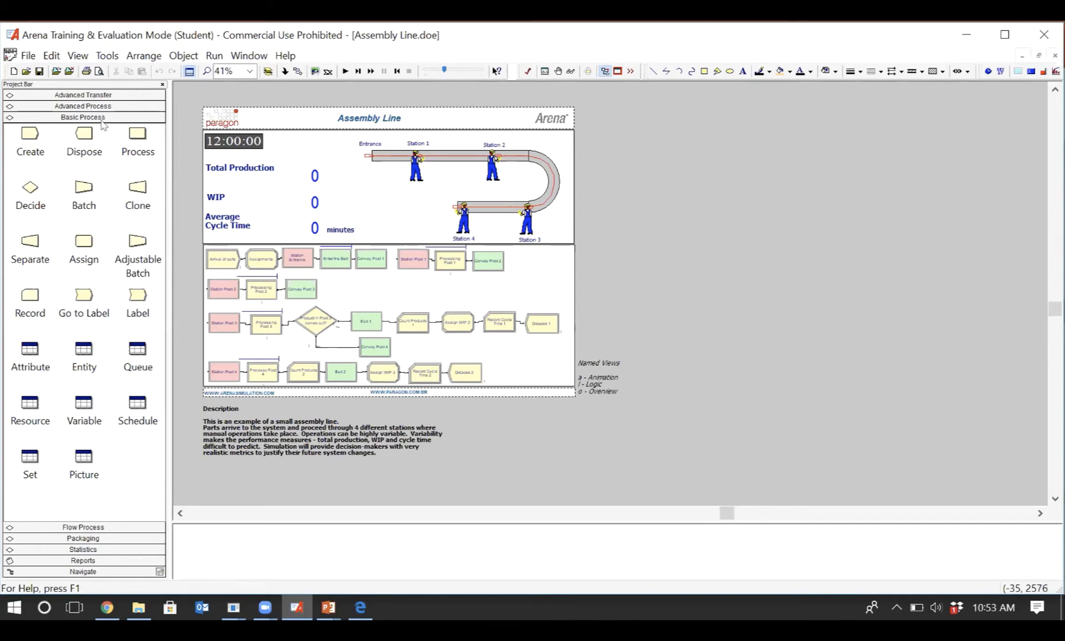
pyautogui.click(28, 55)
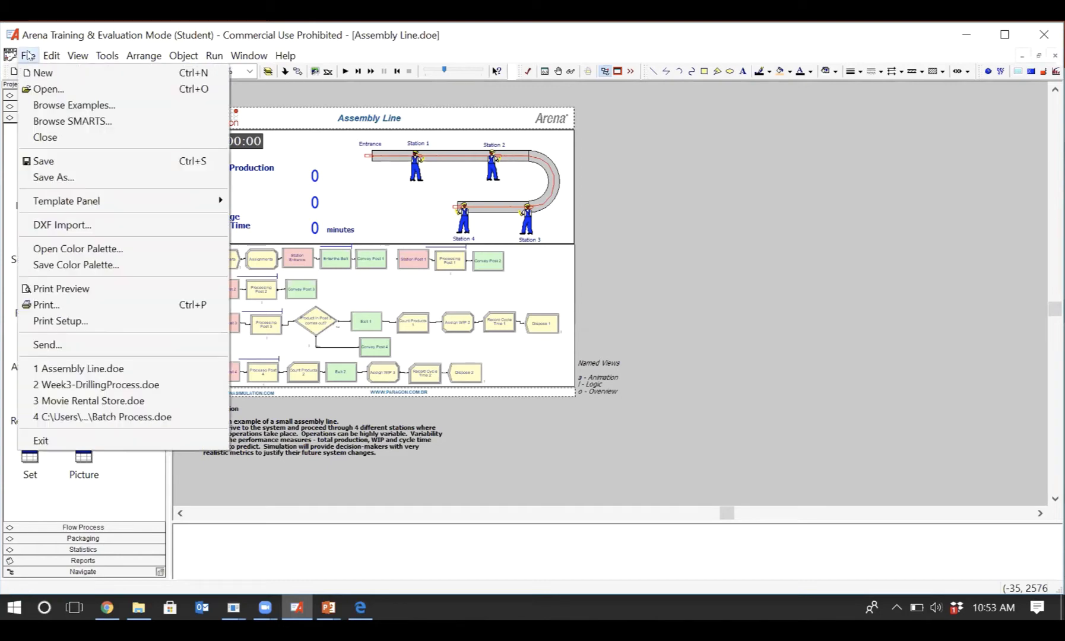
pyautogui.moveTo(93, 205)
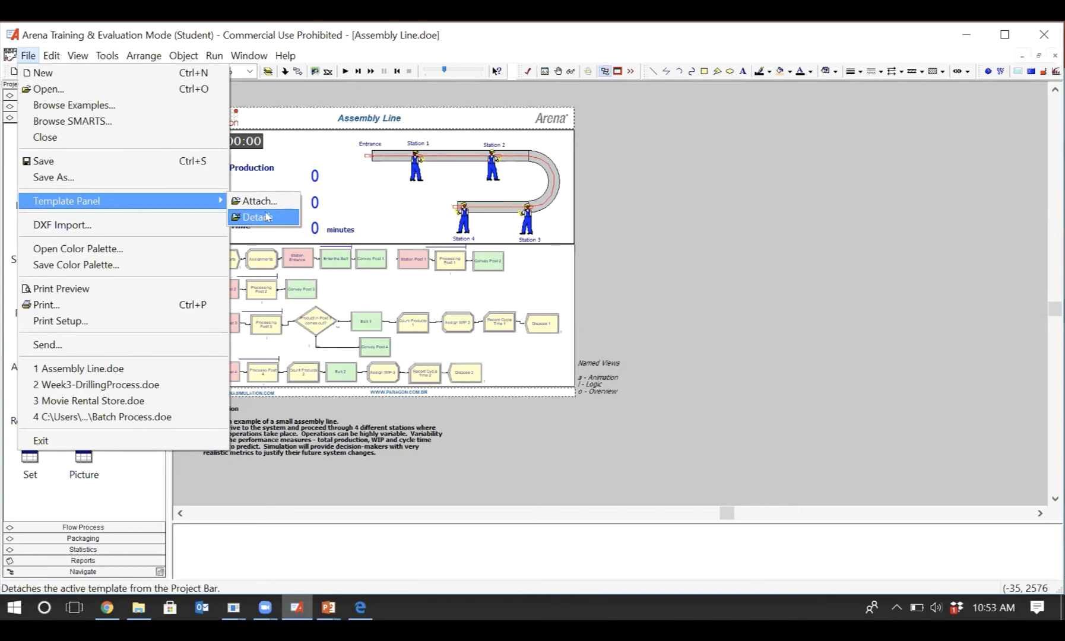
pyautogui.click(137, 480)
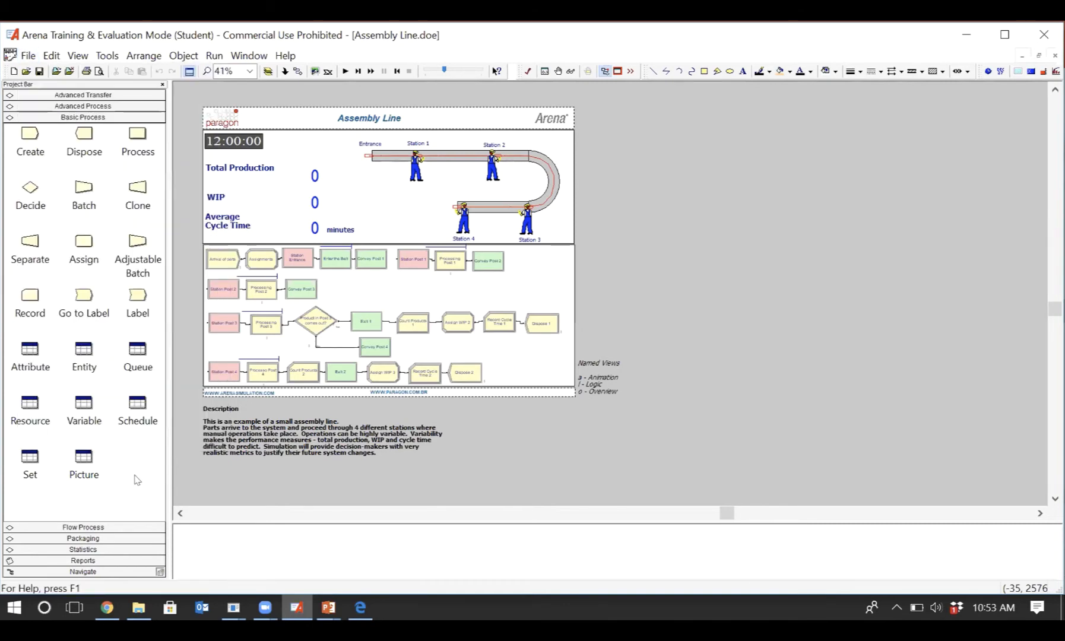
# - Detach the Advanced Transfer template panel and display the Basic Process modules
pyautogui.click(104, 96)
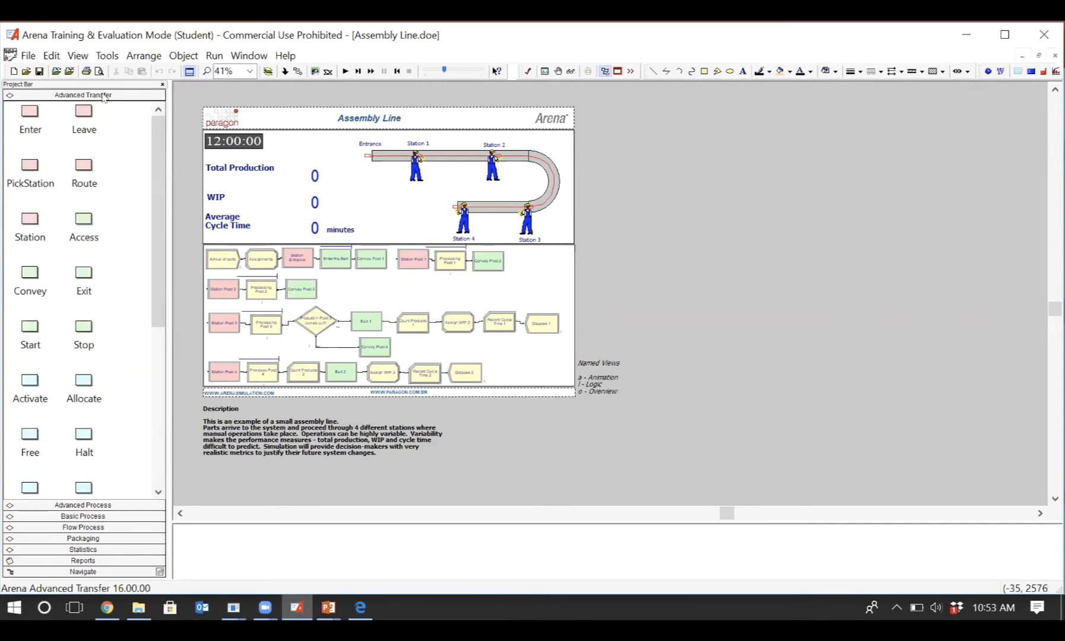
pyautogui.click(29, 55)
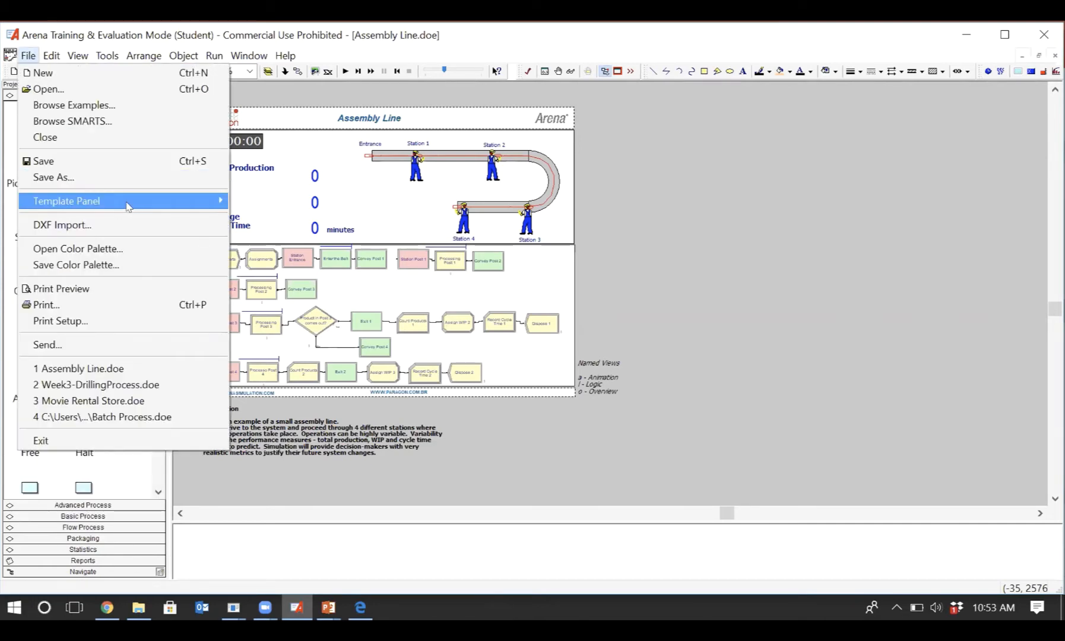
pyautogui.moveTo(127, 206)
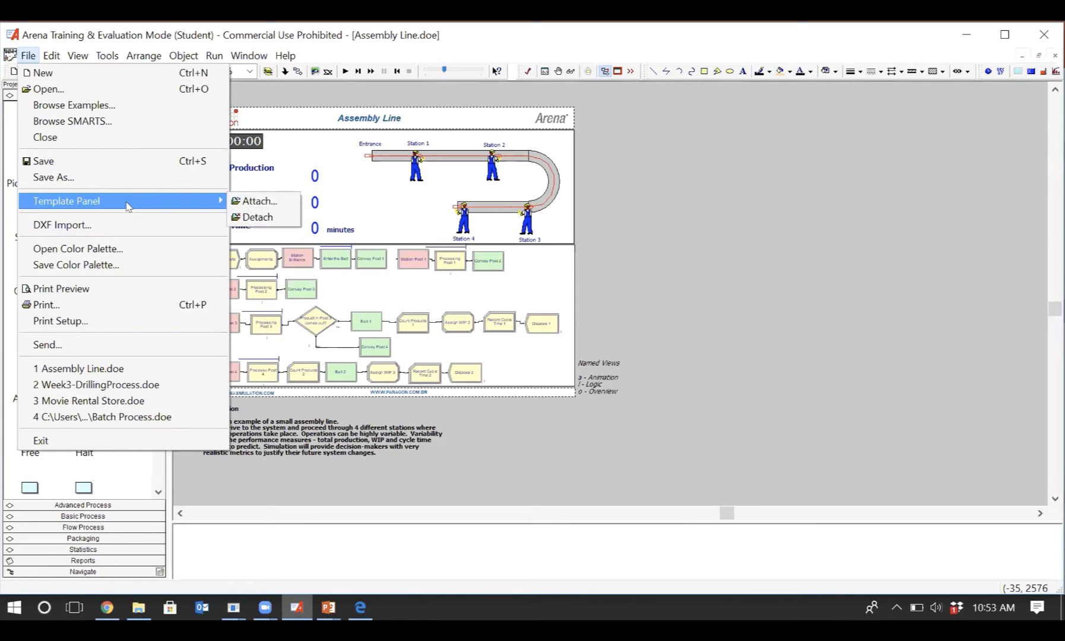
pyautogui.click(252, 217)
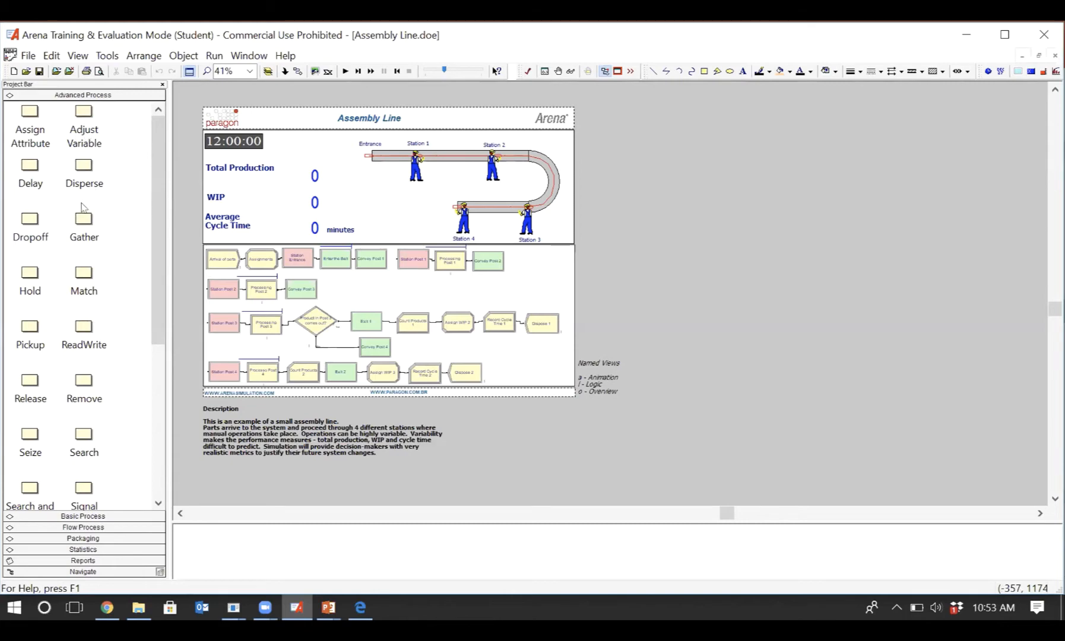
pyautogui.click(74, 516)
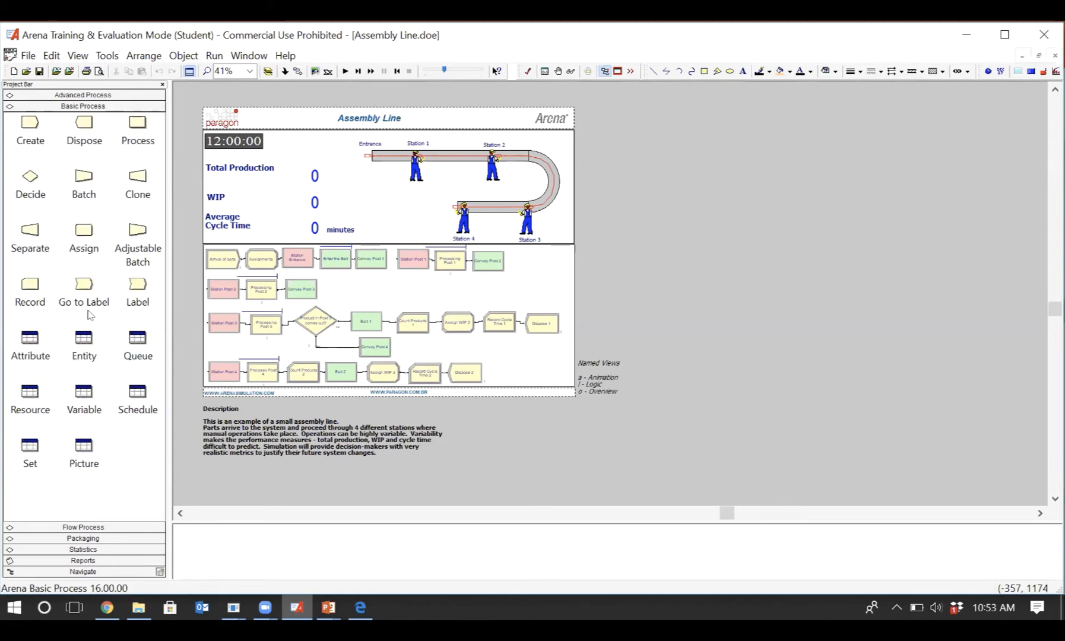
pyautogui.click(27, 55)
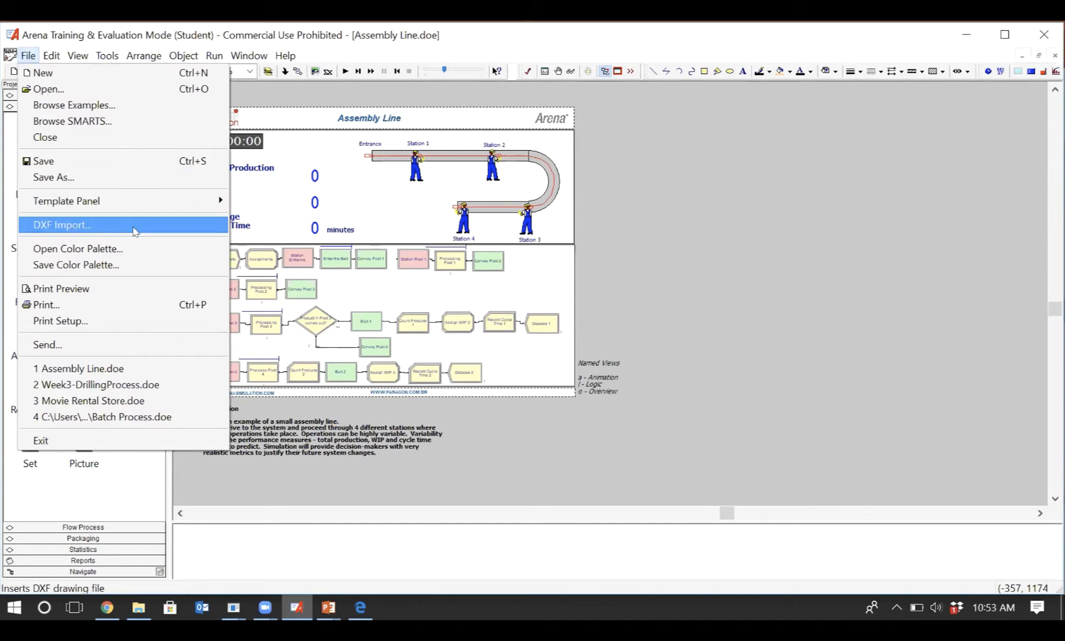
pyautogui.moveTo(152, 201)
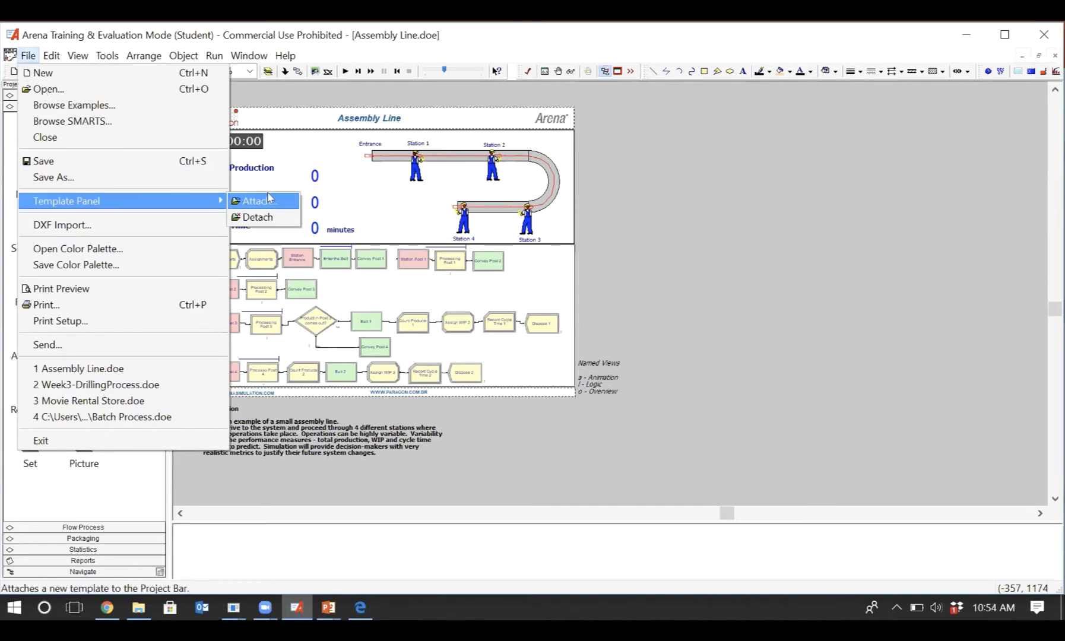
pyautogui.click(90, 481)
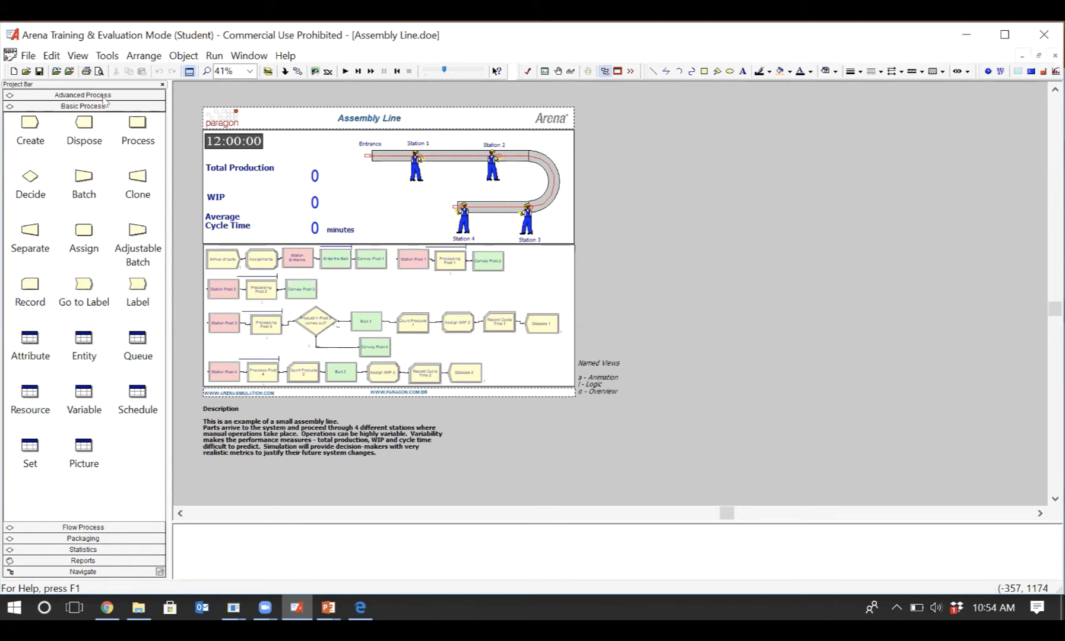
# - Show the model's Process modules in the spreadsheet view and enlarge the spreadsheet area
pyautogui.click(137, 126)
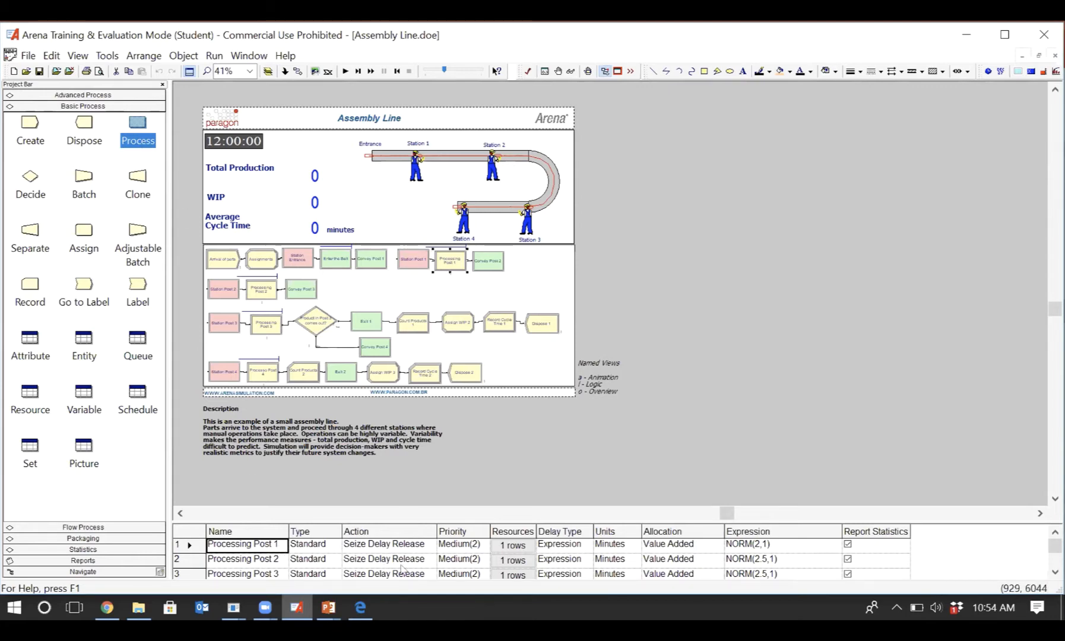
pyautogui.moveTo(407, 521); pyautogui.dragTo(422, 489)
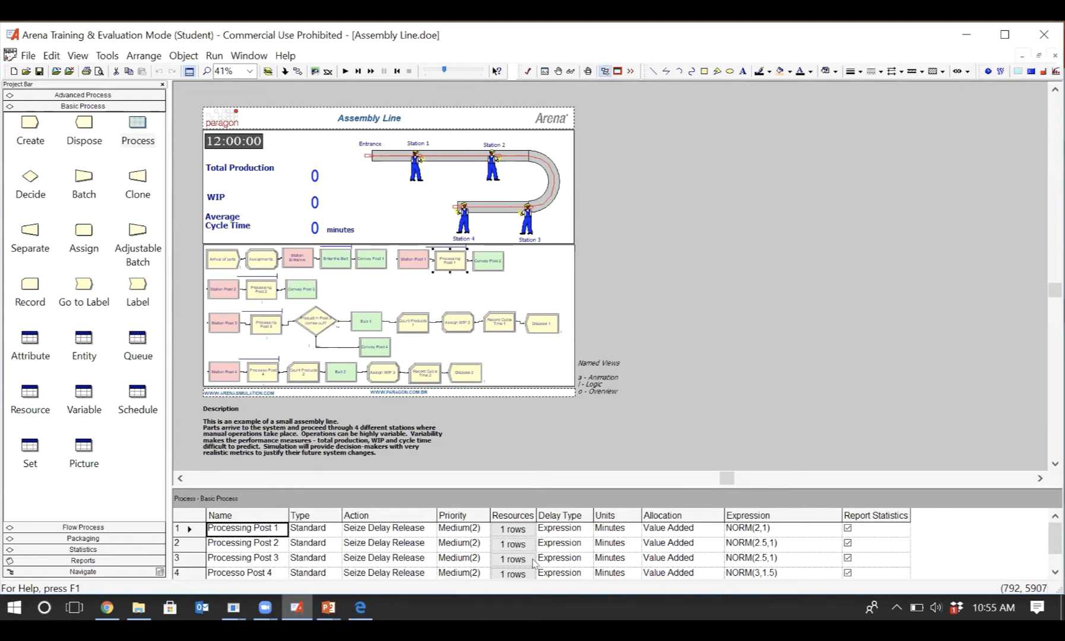
# - Examine the time unit options for Processing Post 3 without changing its units
pyautogui.click(615, 559)
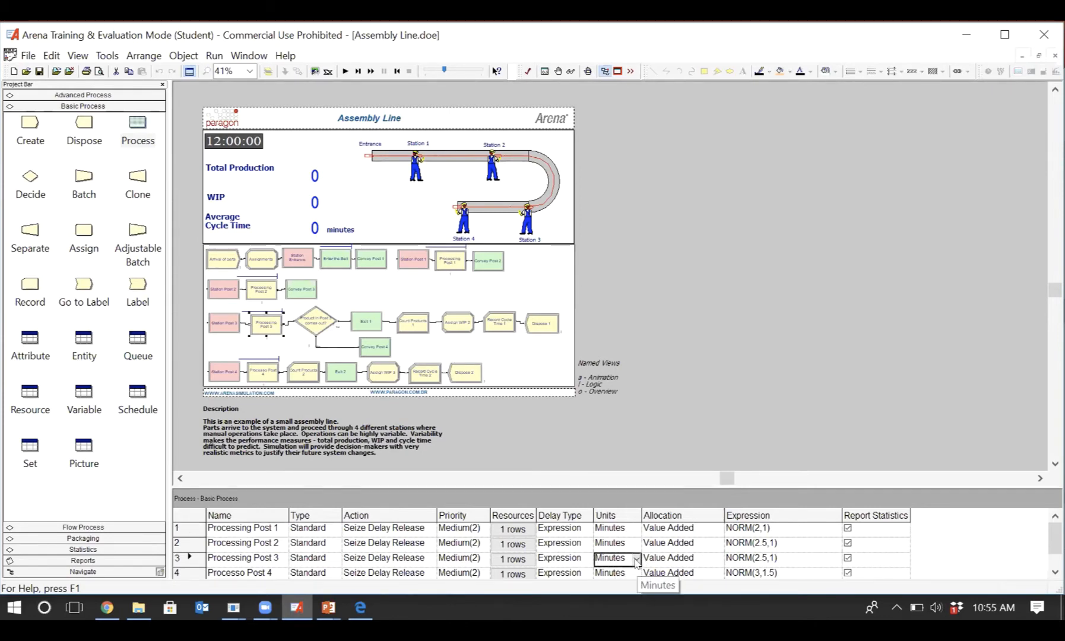
pyautogui.click(636, 561)
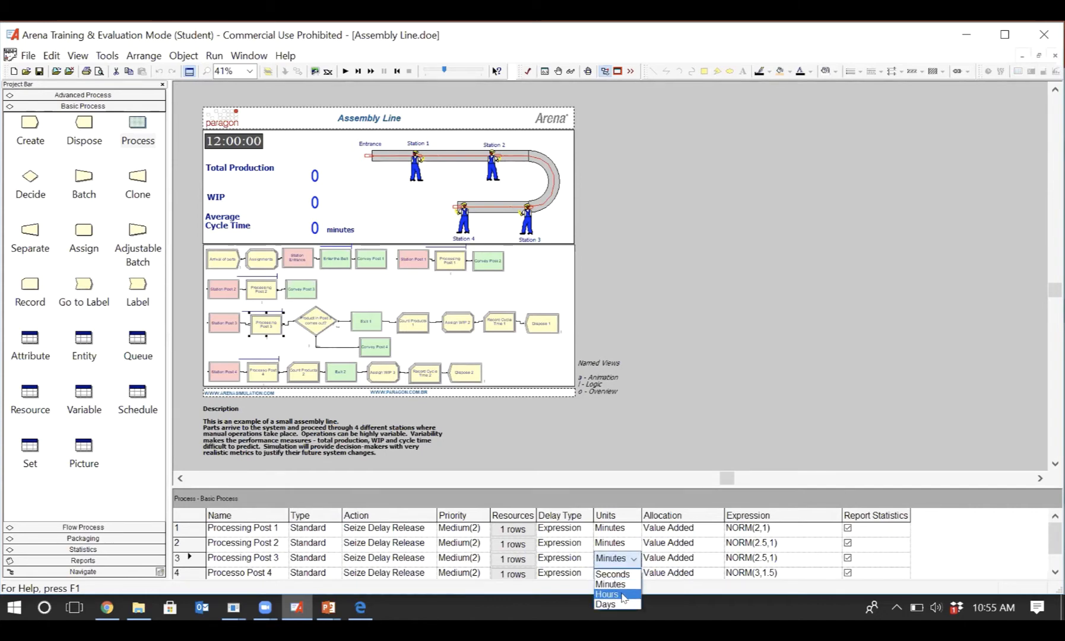
pyautogui.click(636, 559)
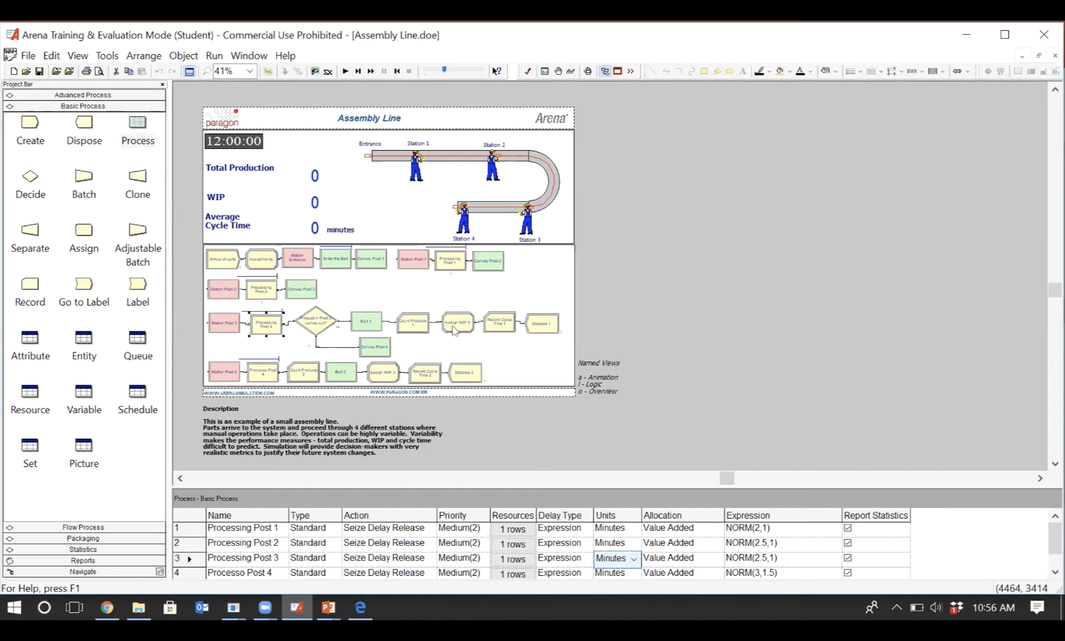
# - Turn the split screen view off and back on to compare the model window with and without the spreadsheet area
pyautogui.click(78, 55)
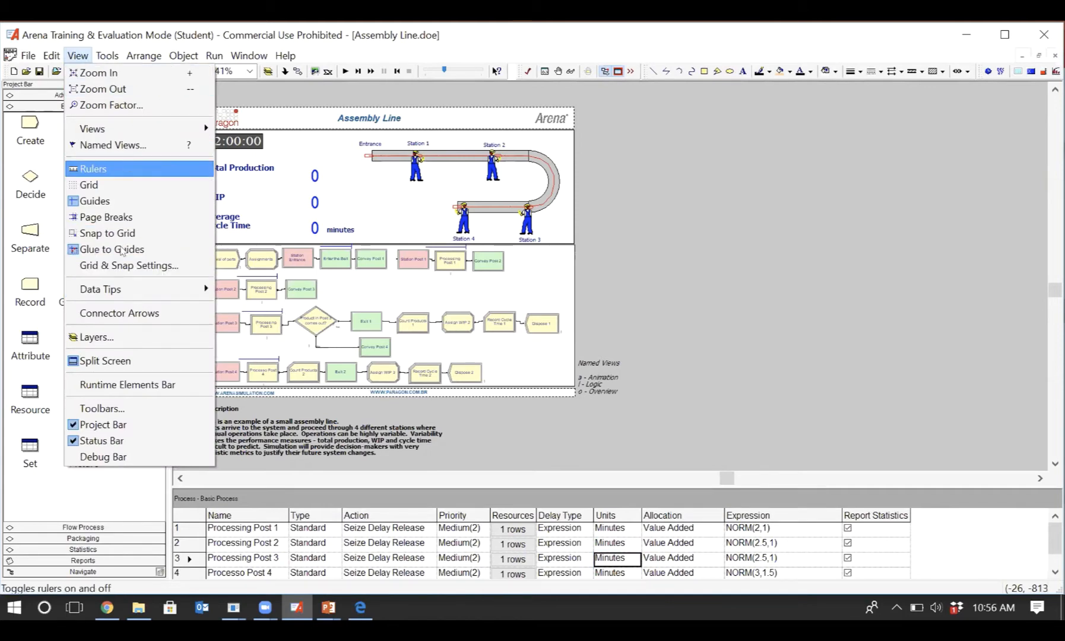
pyautogui.click(121, 362)
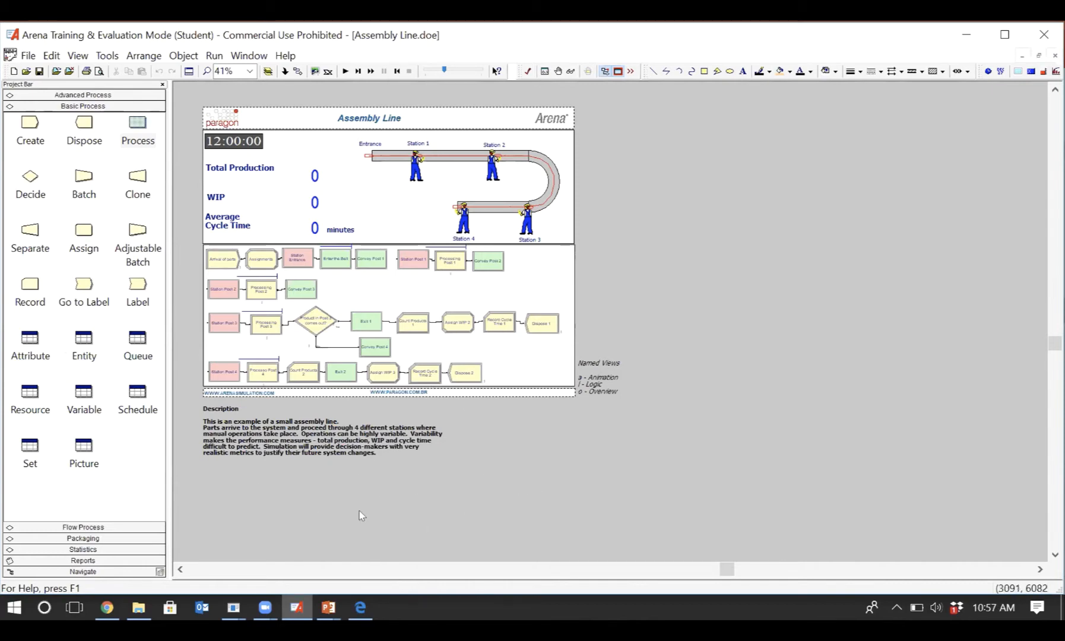
pyautogui.click(78, 56)
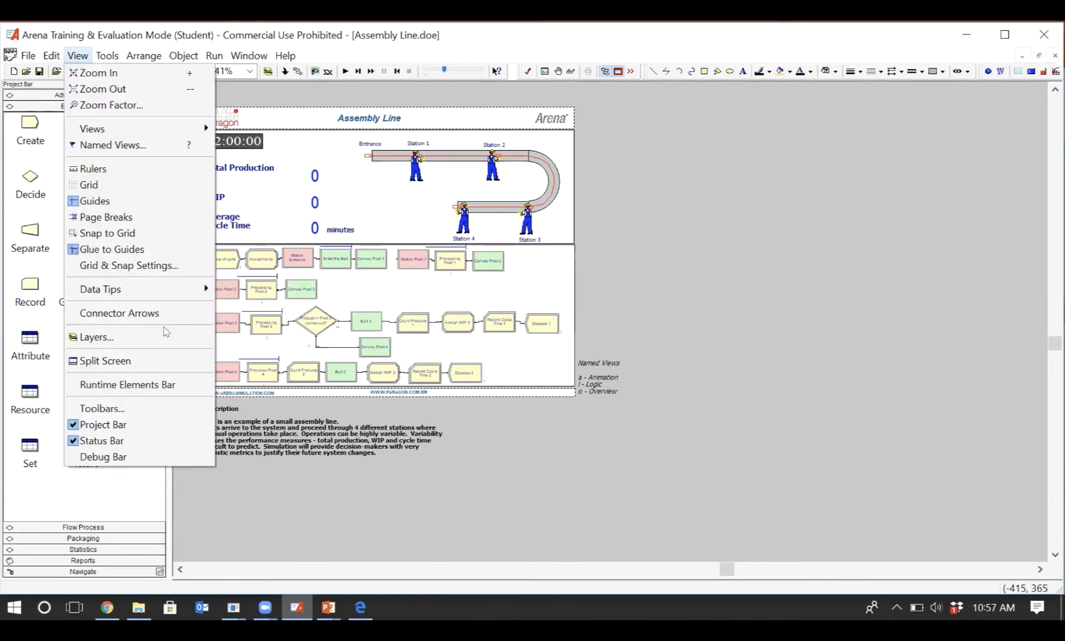
pyautogui.click(156, 363)
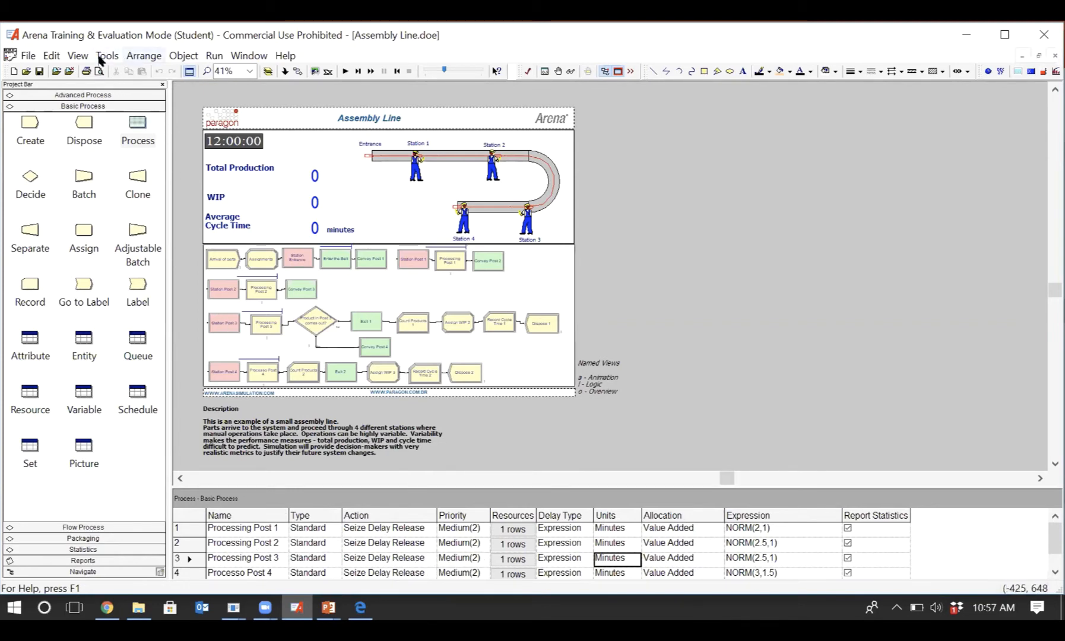
pyautogui.click(78, 56)
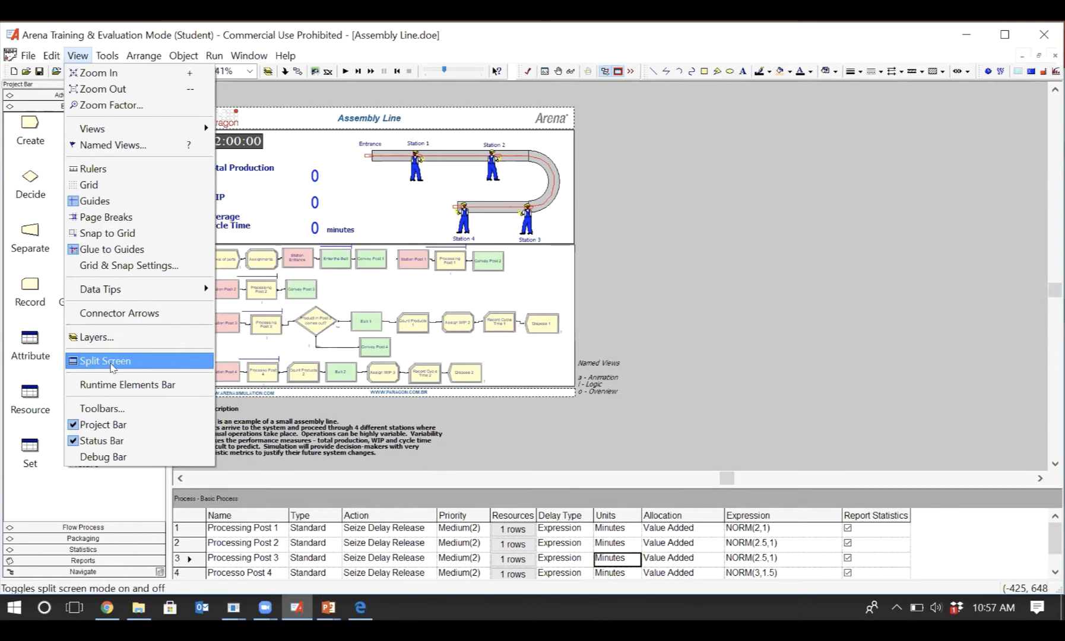
pyautogui.click(668, 406)
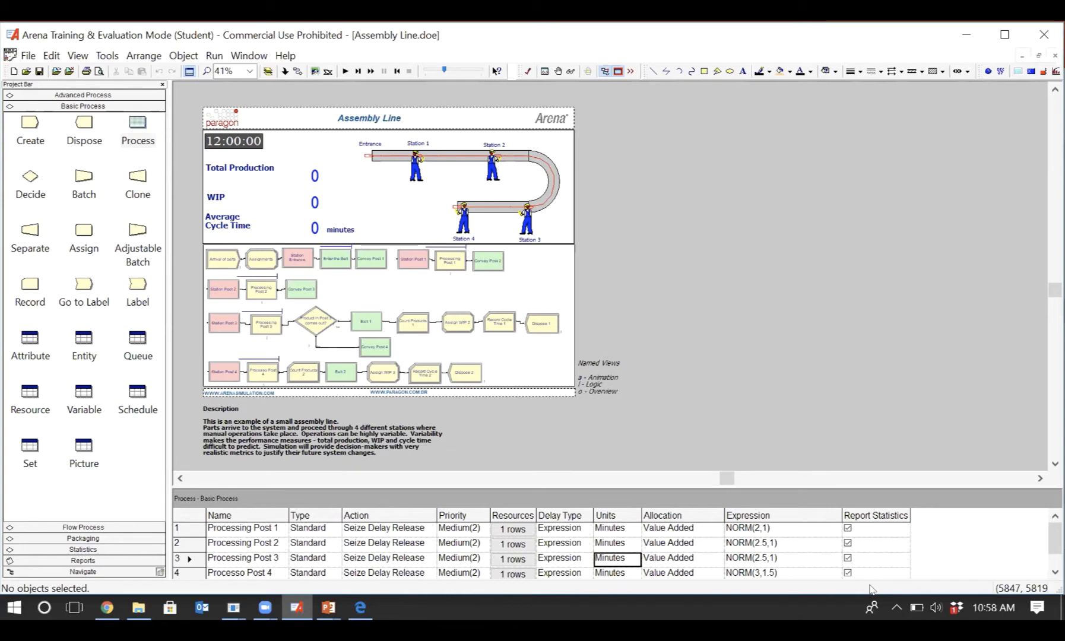
# - Hide the Project Bar and show it again
pyautogui.click(77, 56)
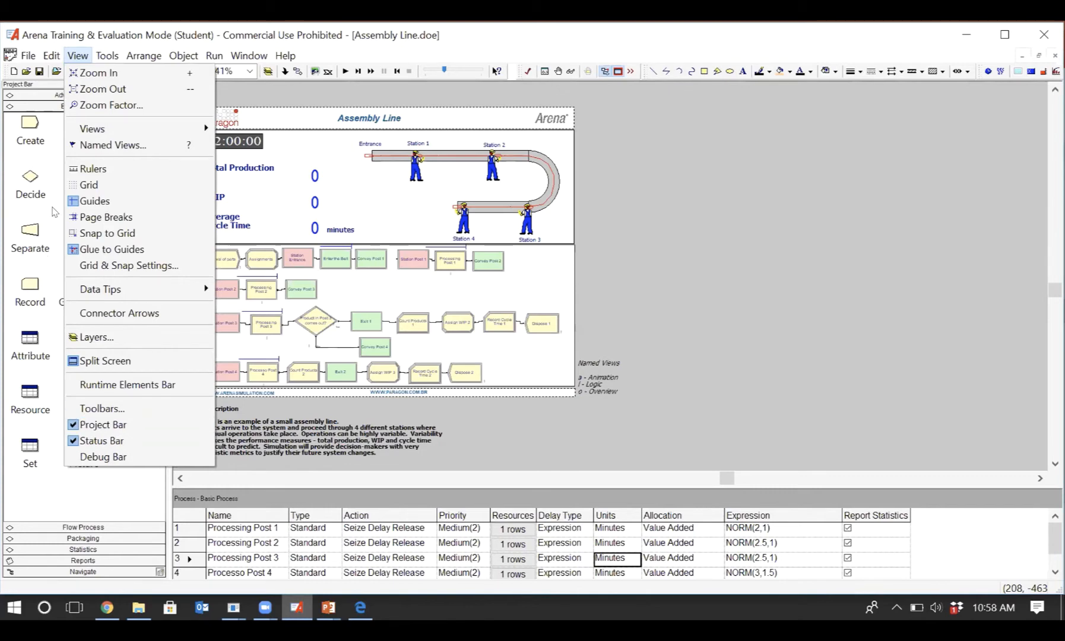
pyautogui.click(82, 429)
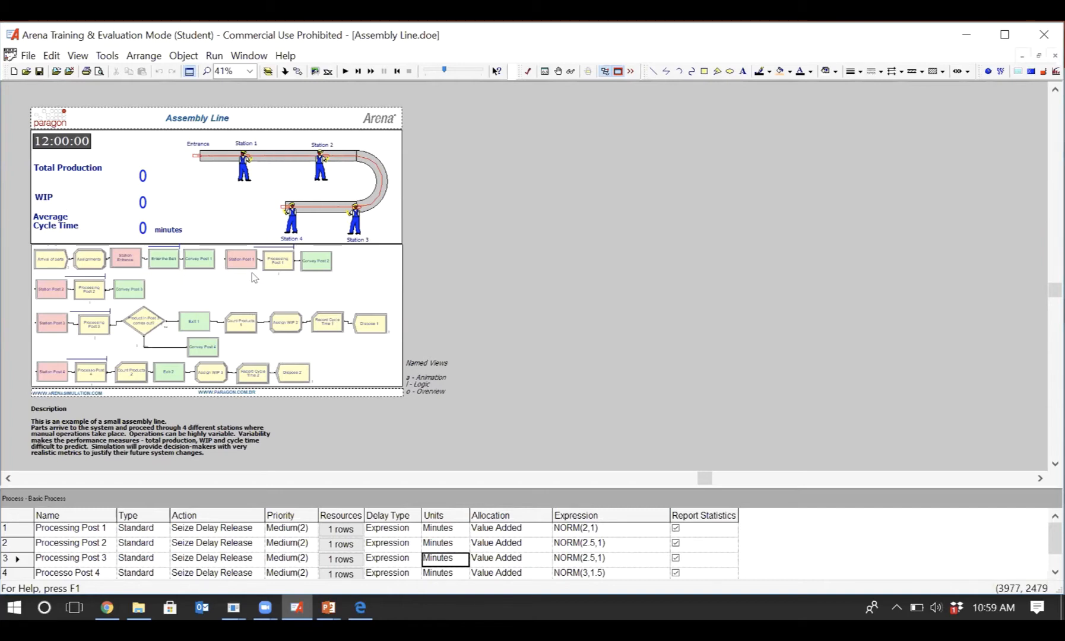
pyautogui.click(81, 58)
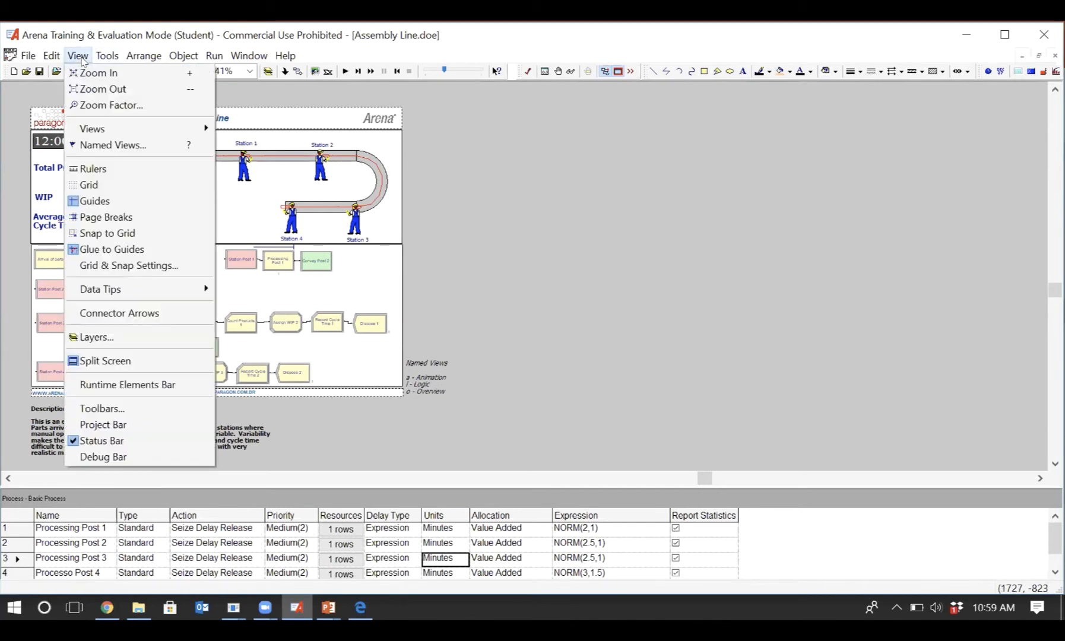
pyautogui.click(95, 425)
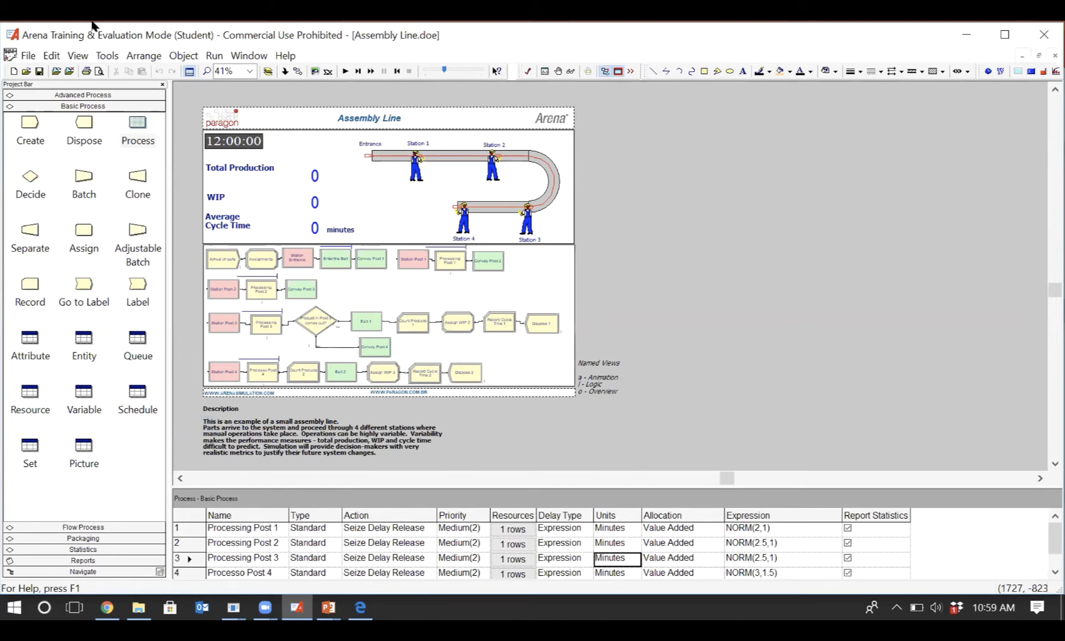
# - Hide the Status Bar and show it again
pyautogui.click(78, 57)
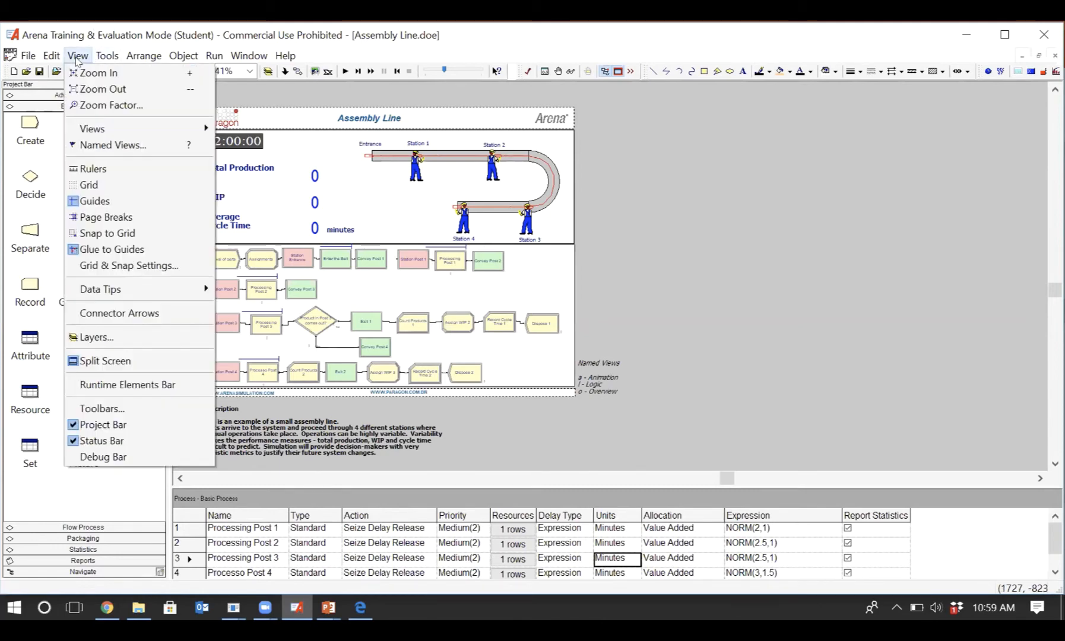
pyautogui.click(153, 446)
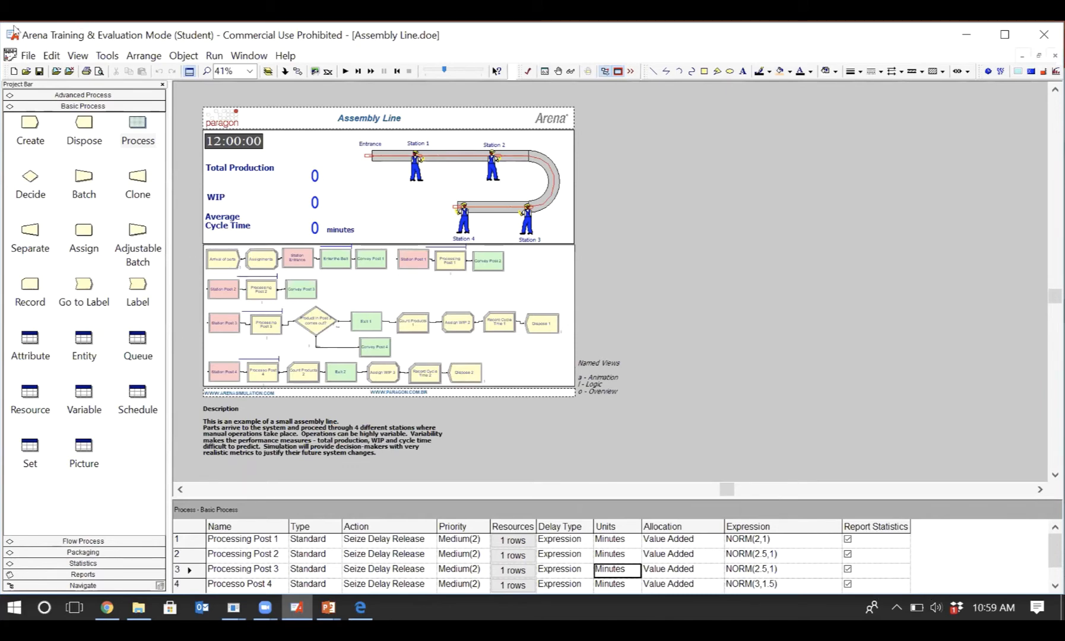
pyautogui.click(76, 55)
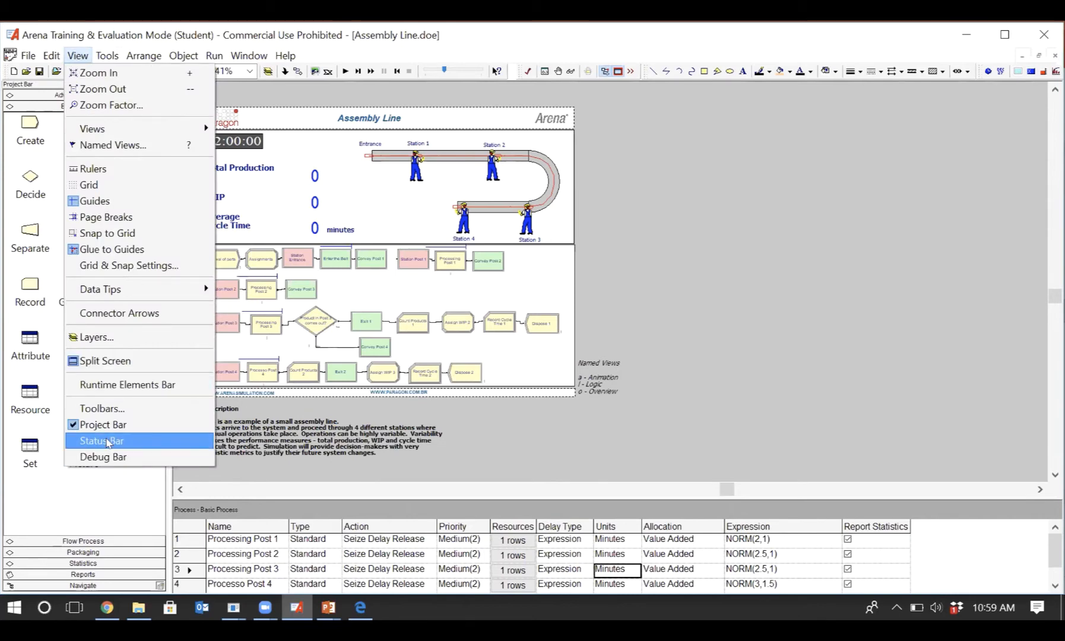
pyautogui.click(107, 443)
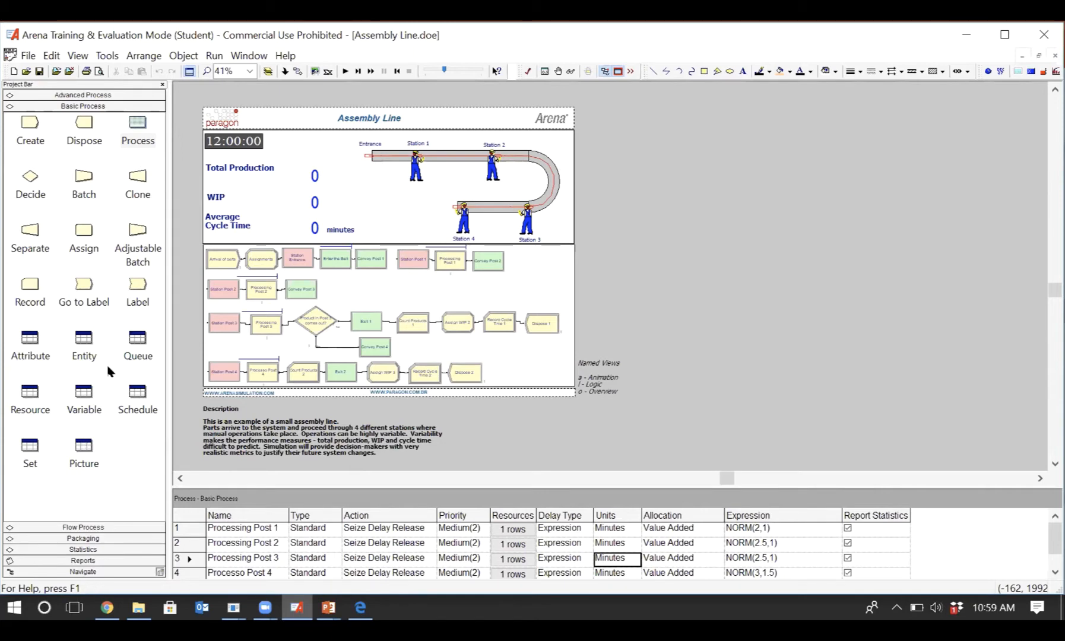
# - Display the Debug Bar to view its breakpoints area and hide it again
pyautogui.click(76, 57)
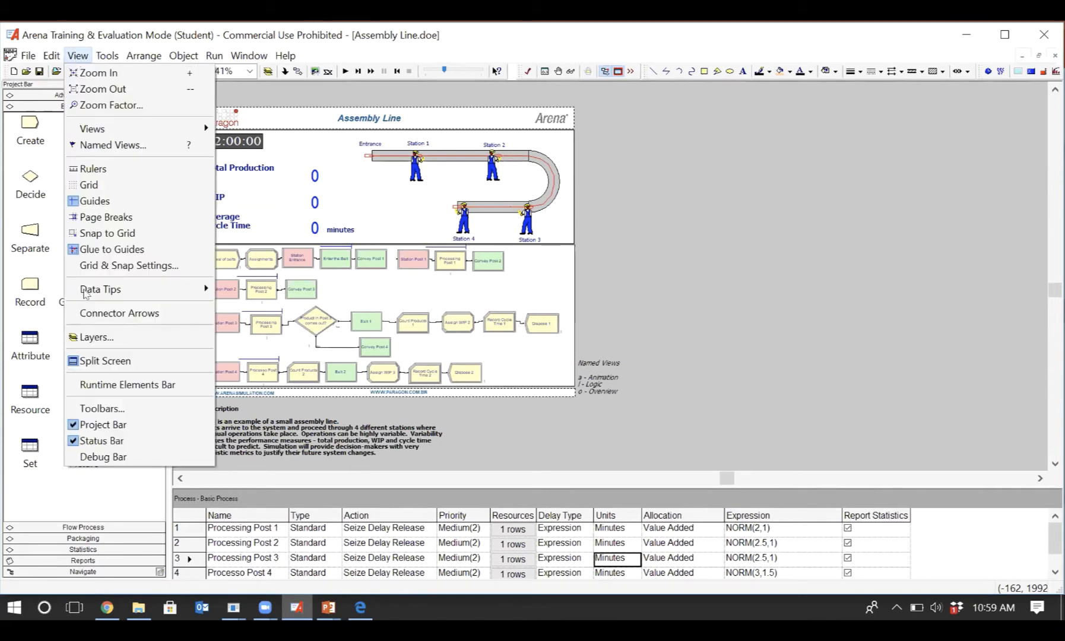
pyautogui.click(143, 456)
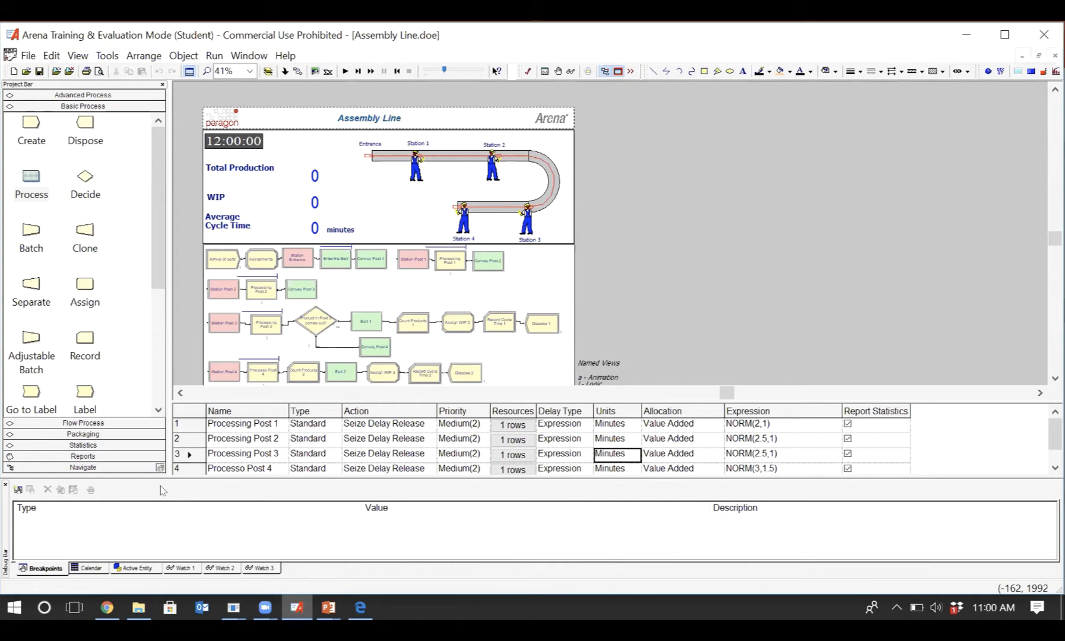
pyautogui.click(77, 55)
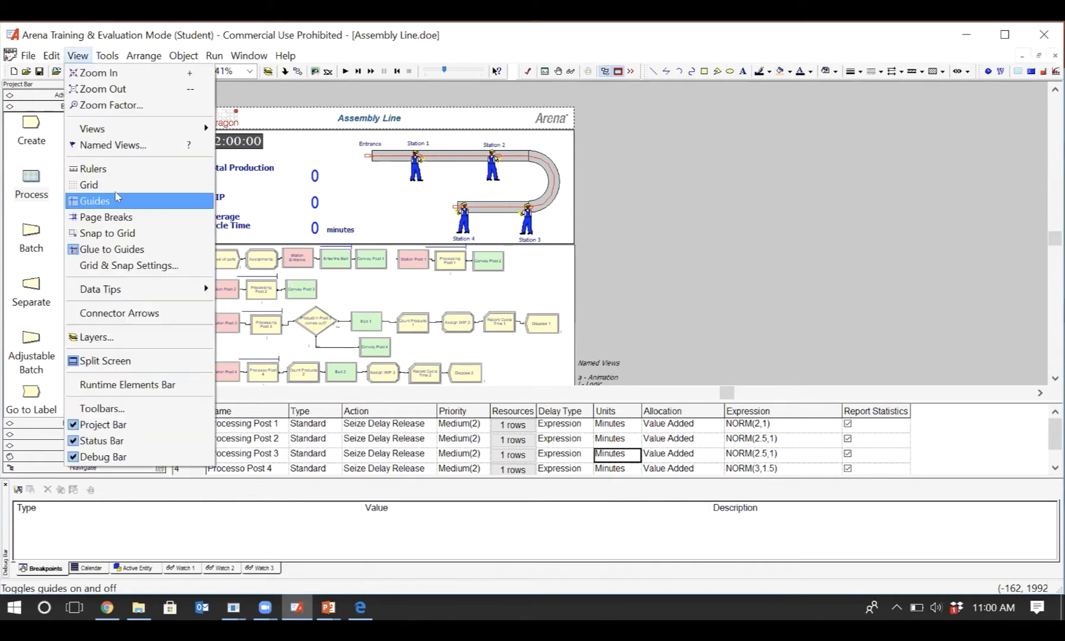
pyautogui.click(103, 456)
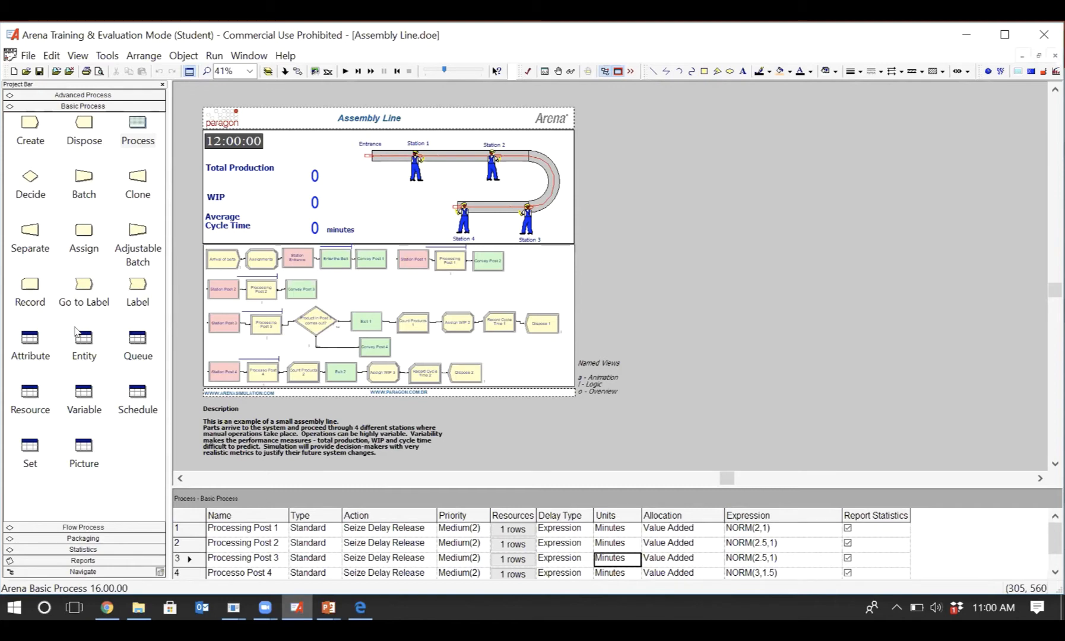
# - View the list of available reports and move around the Assembly Line model with the Navigate thumbnail
pyautogui.click(88, 561)
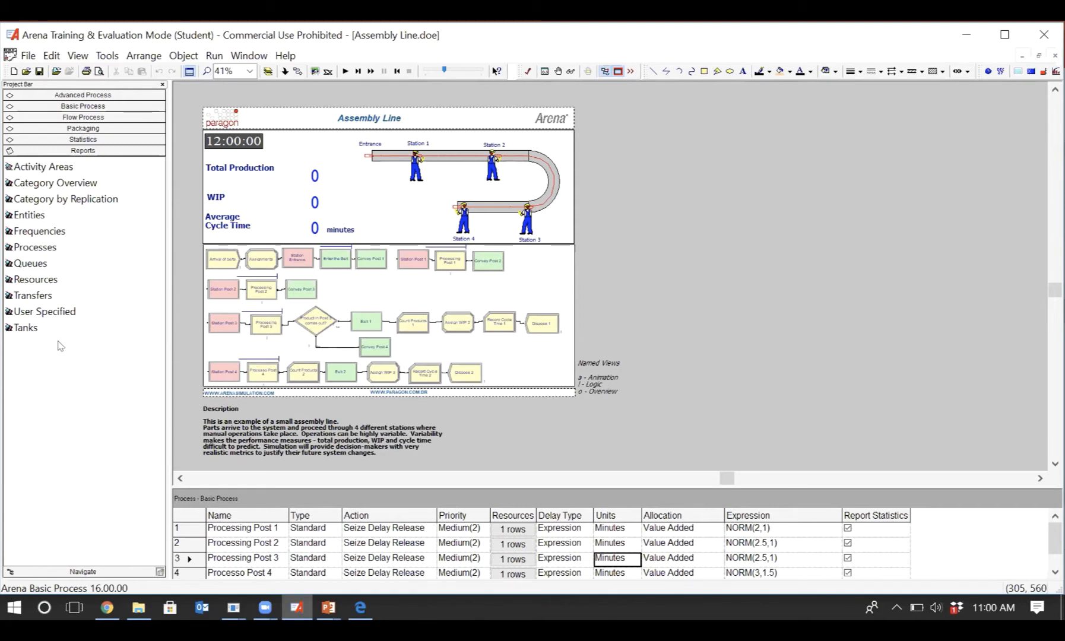
pyautogui.click(84, 571)
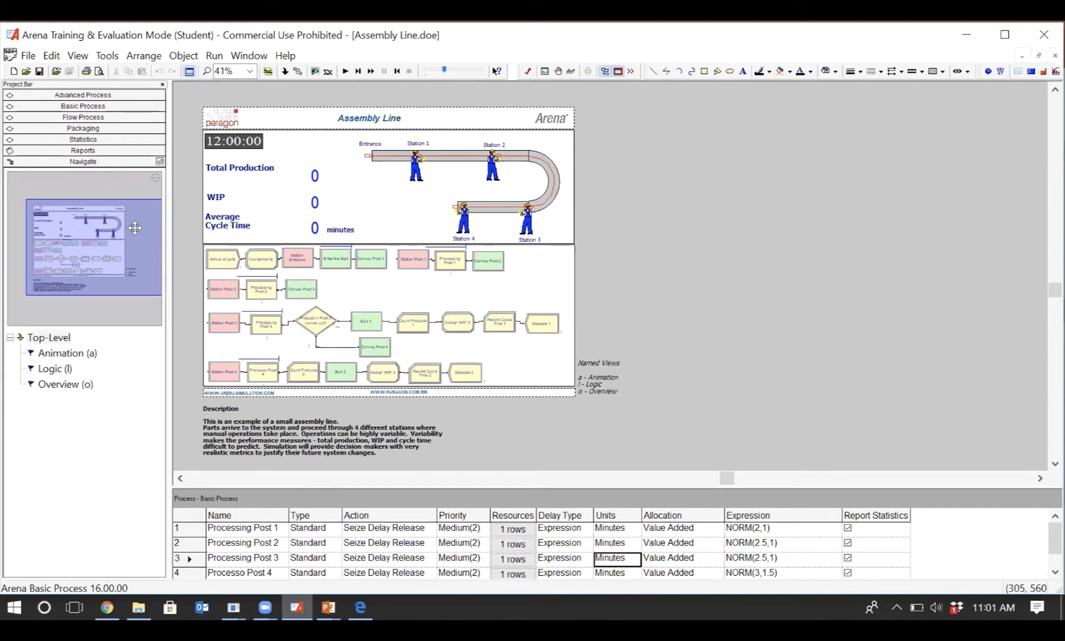
pyautogui.moveTo(135, 230); pyautogui.dragTo(150, 251)
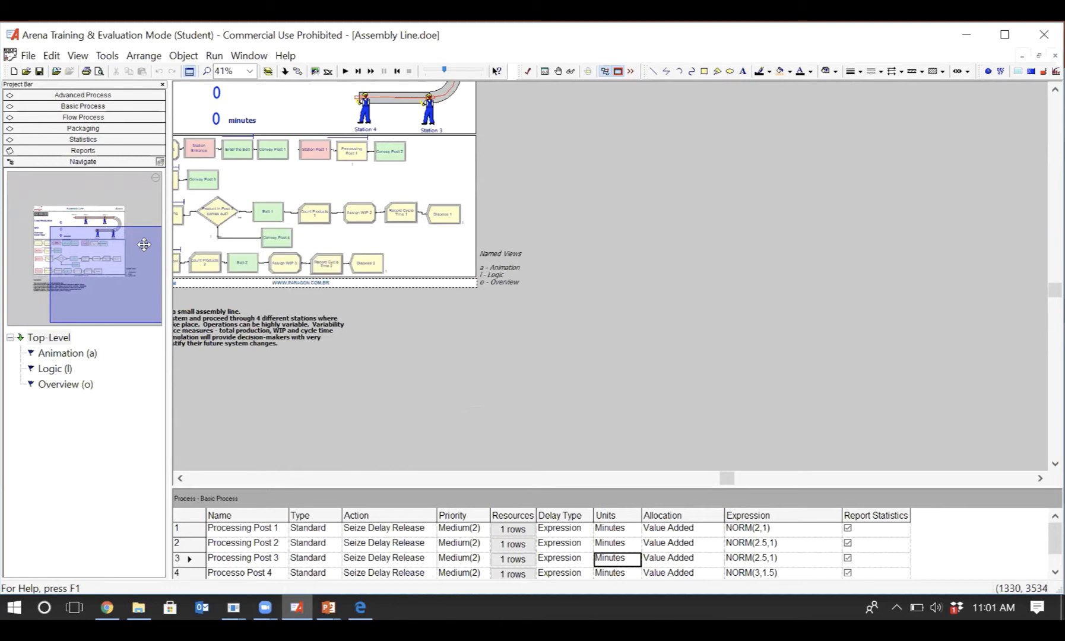
pyautogui.moveTo(144, 245); pyautogui.dragTo(180, 217)
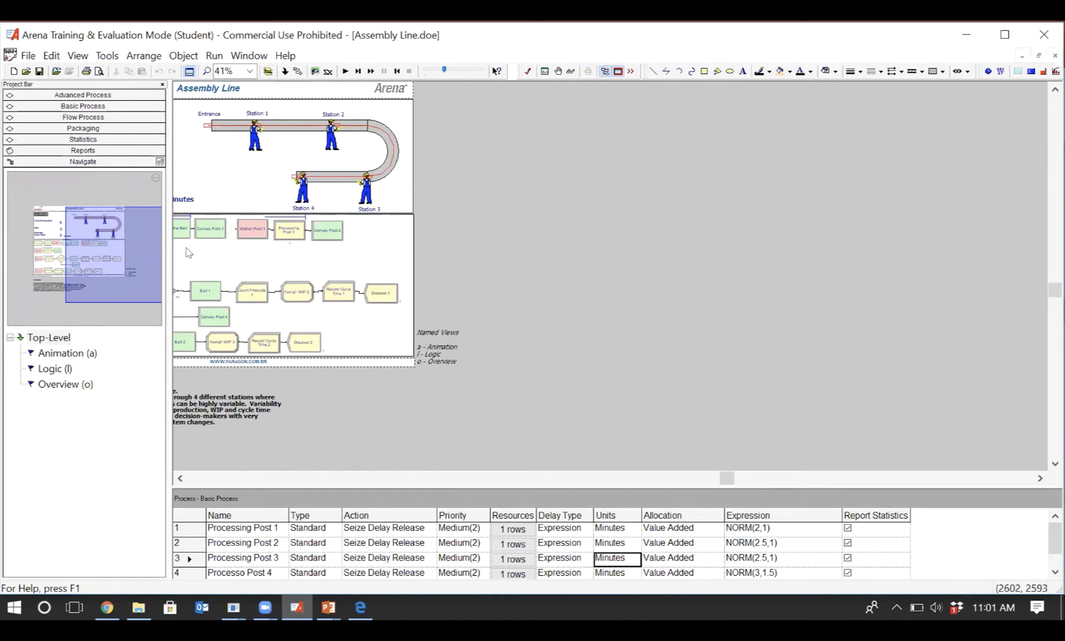
pyautogui.moveTo(132, 241); pyautogui.dragTo(80, 234)
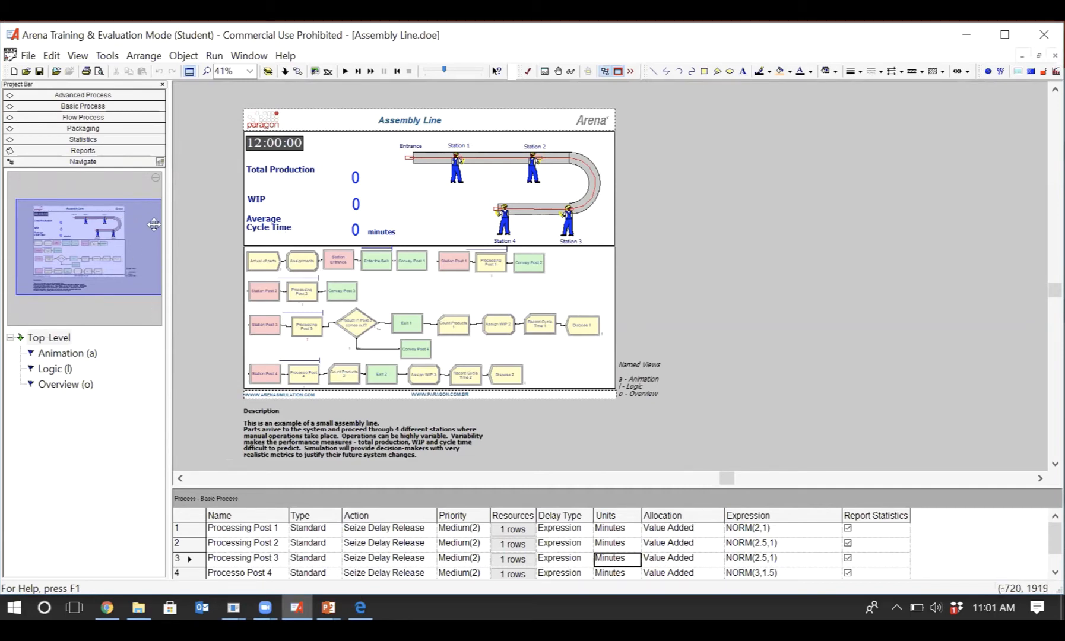
pyautogui.moveTo(136, 249)
pyautogui.mouseDown()
pyautogui.moveTo(140, 282)
pyautogui.moveTo(135, 246)
pyautogui.mouseUp()
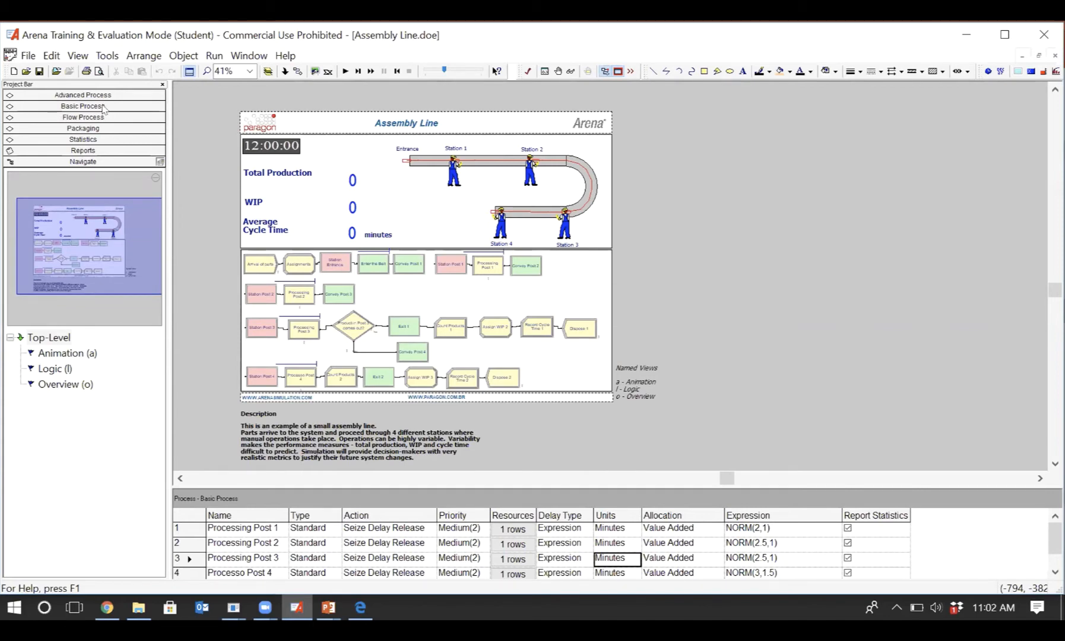
# - Create a new blank model with the Basic Process modules displayed and save it as Introductory Model.doe
pyautogui.click(83, 106)
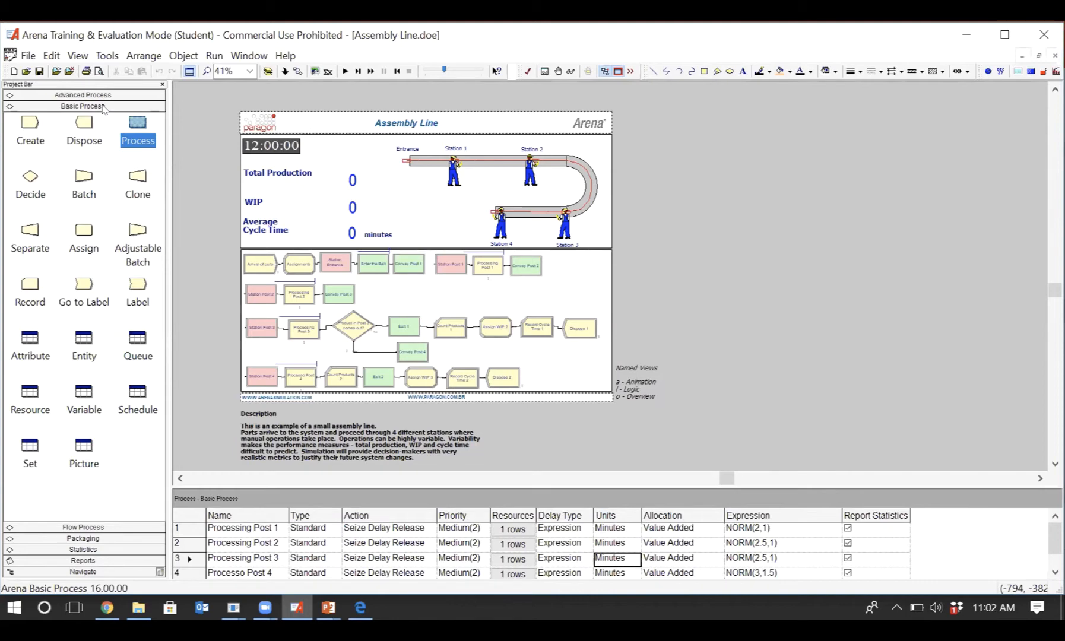
pyautogui.click(27, 55)
pyautogui.press('Right')
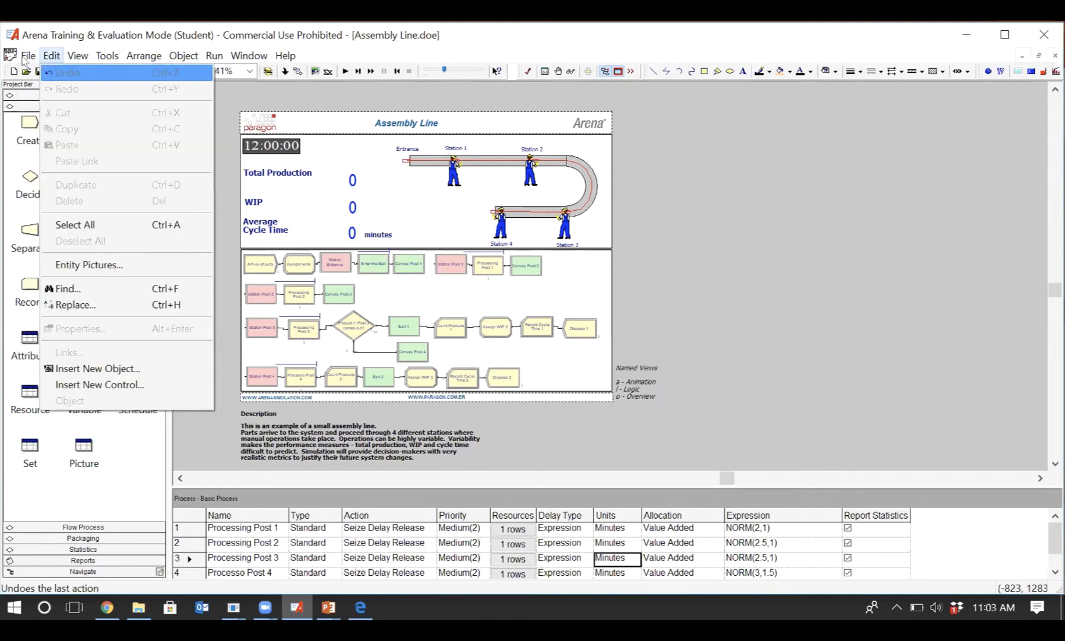
pyautogui.press('Left')
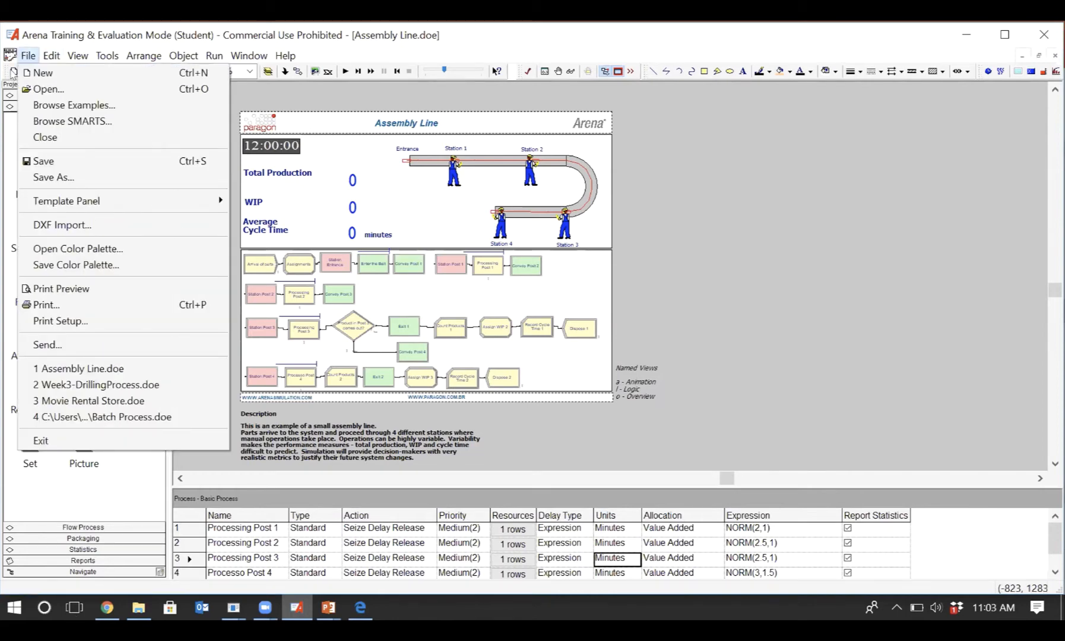
pyautogui.click(12, 73)
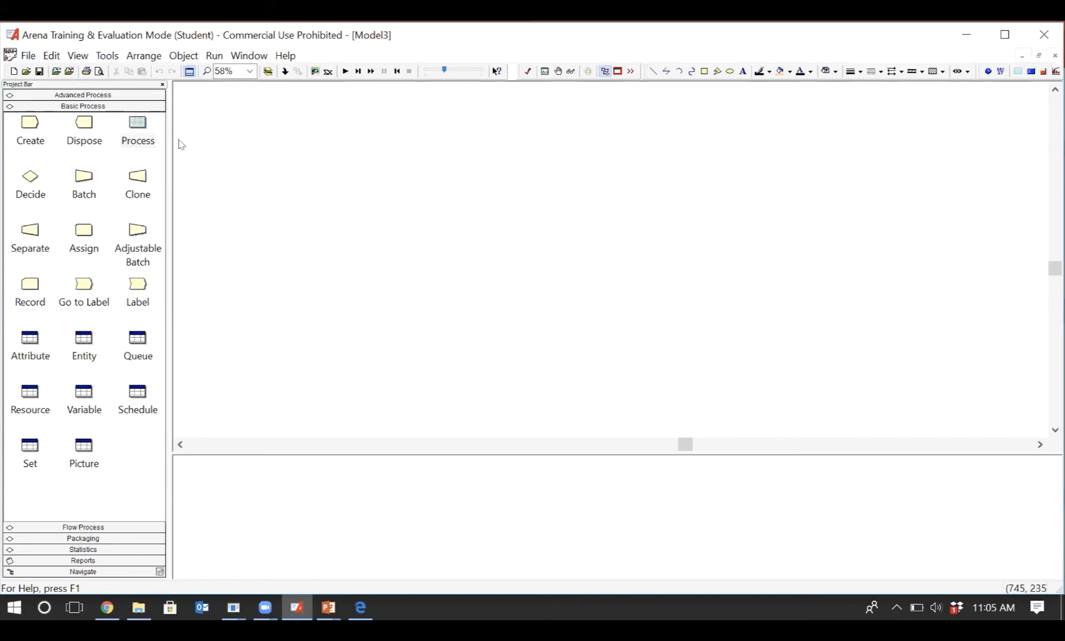
pyautogui.click(39, 72)
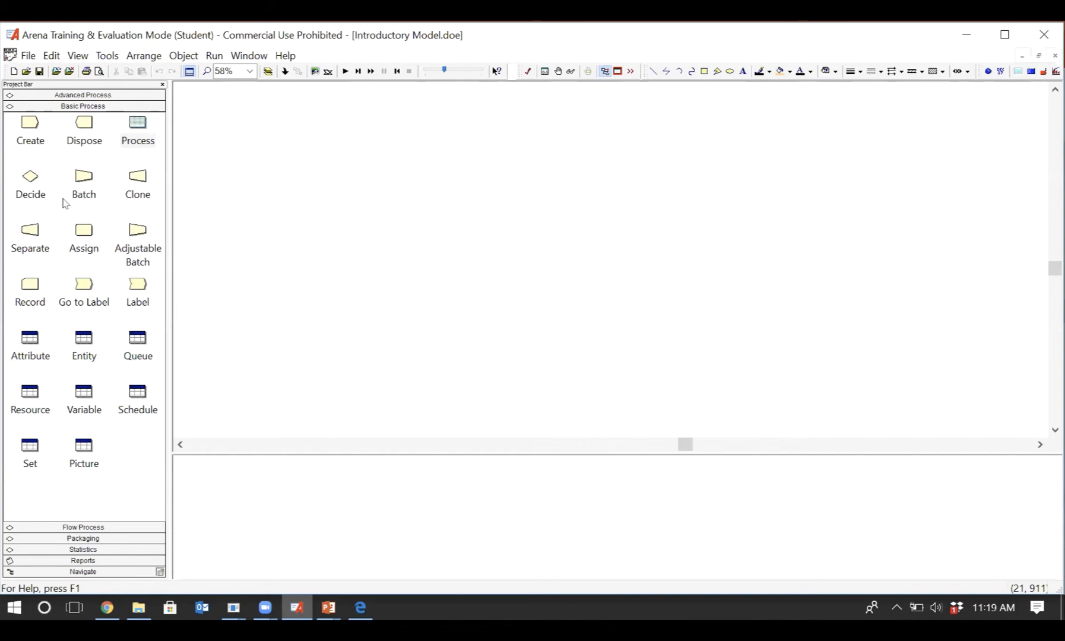
# - Place a Create module from Basic Process in the upper-left area of the empty model and save the model
pyautogui.click(29, 125)
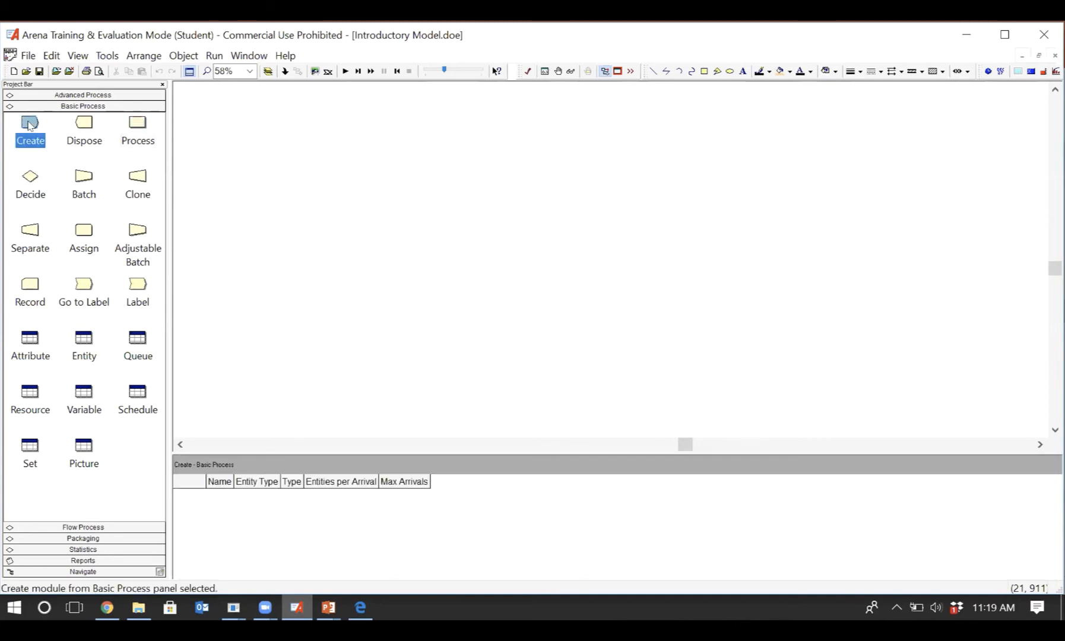
pyautogui.moveTo(28, 125); pyautogui.dragTo(260, 221)
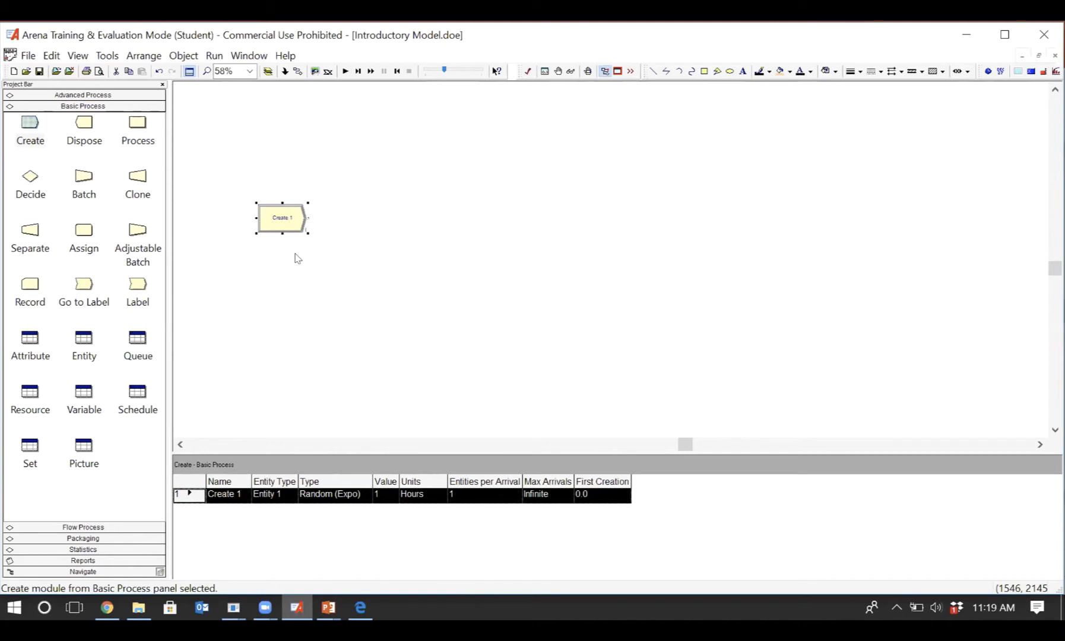
pyautogui.click(39, 72)
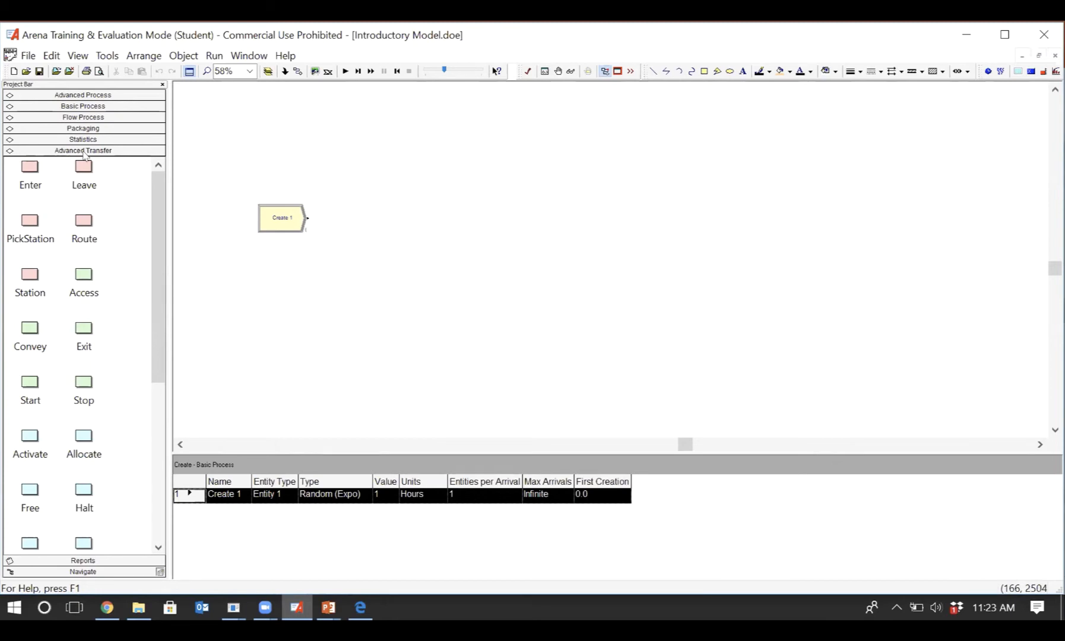
# - Open the Create module's properties, name it "Parts arrive to the system" and set its entity type to Part
pyautogui.click(98, 107)
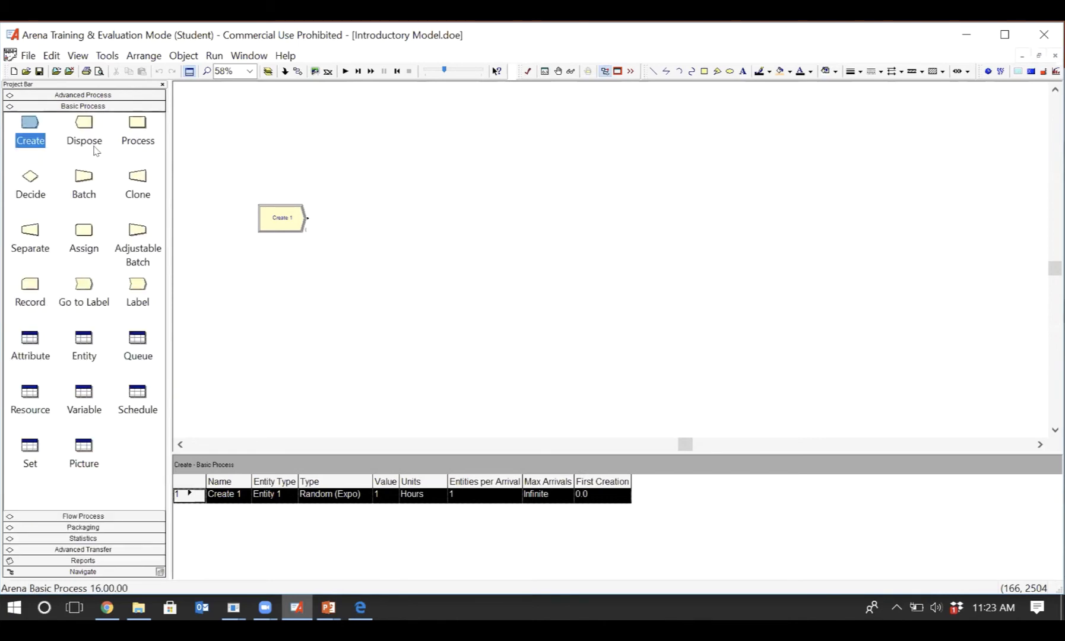
pyautogui.click(288, 224)
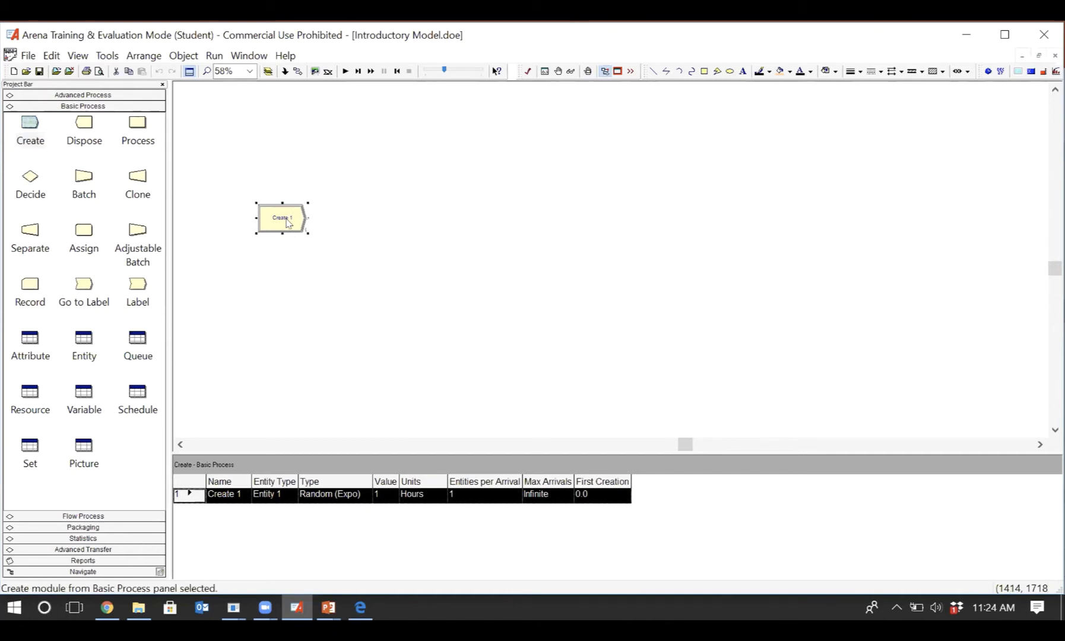
pyautogui.doubleClick(288, 223)
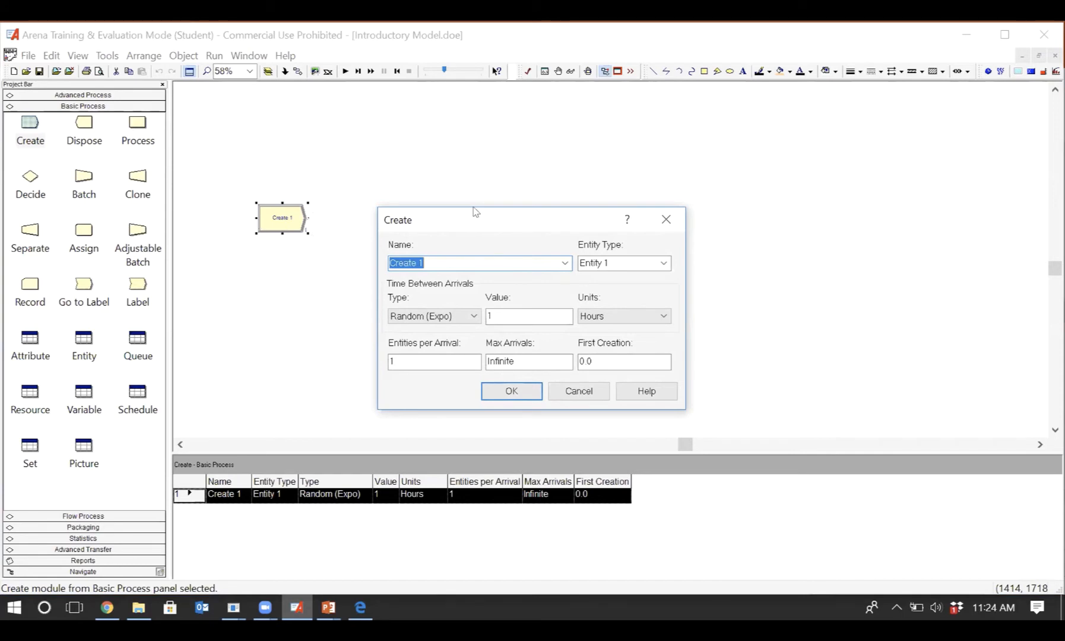
pyautogui.moveTo(474, 218); pyautogui.dragTo(467, 175)
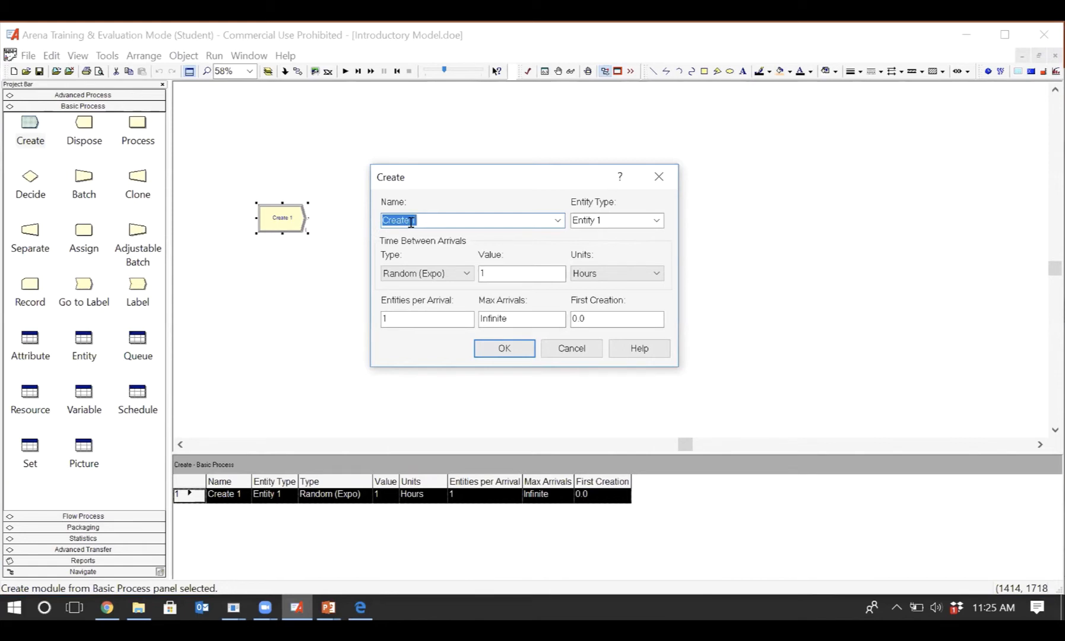
pyautogui.write('Parts arrive to the system')
pyautogui.click(615, 218)
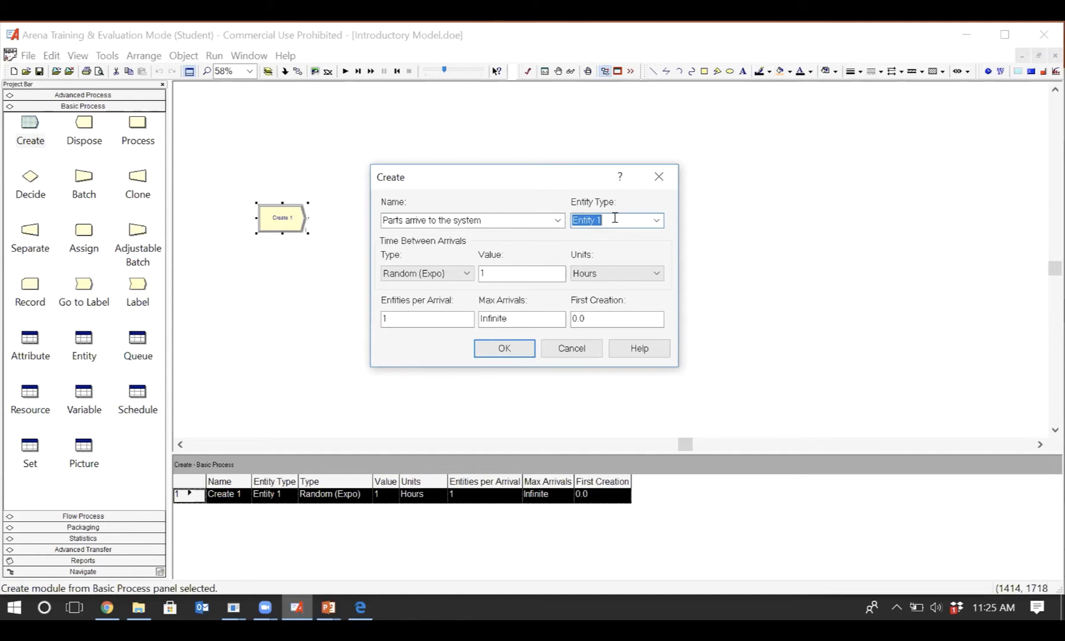
pyautogui.write('Part')
# - Set the time between arrivals to a Constant type with a value of 5 in Minutes
pyautogui.click(468, 274)
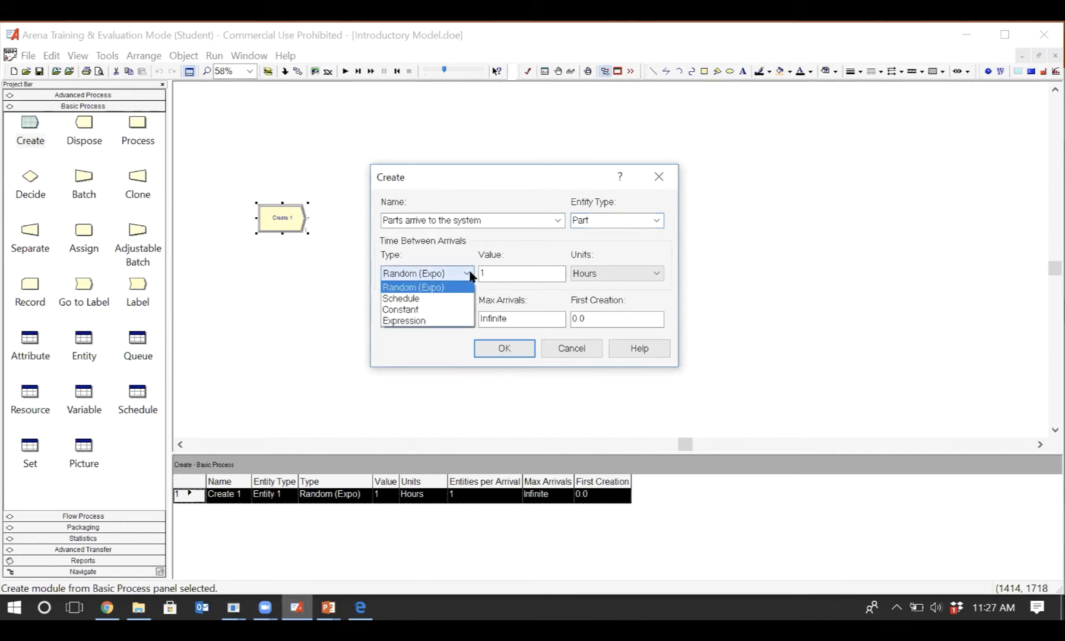
pyautogui.click(441, 311)
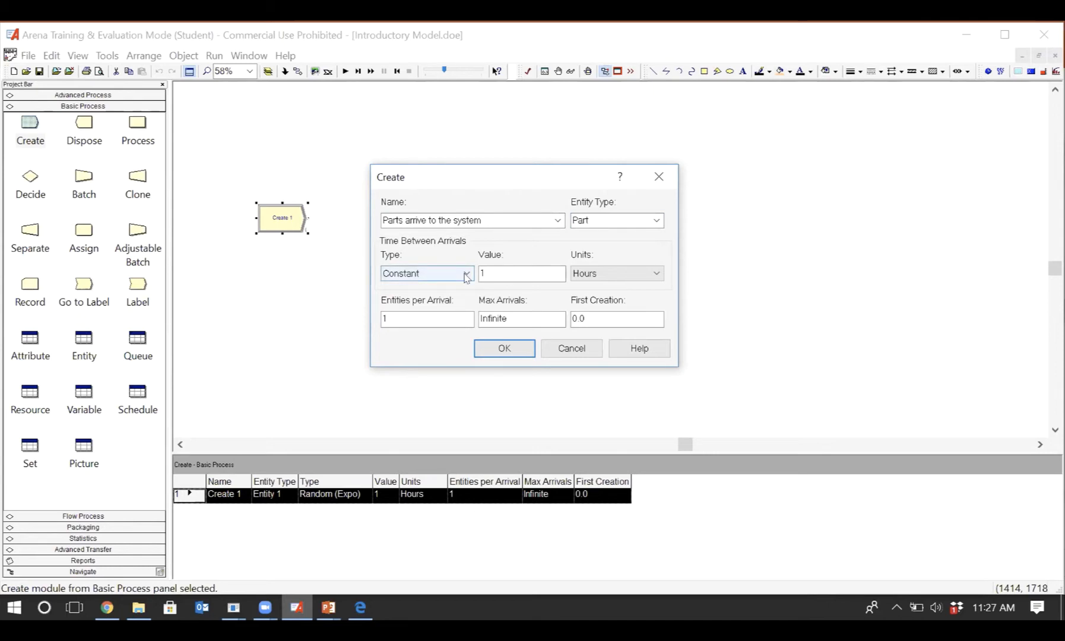
pyautogui.click(504, 271)
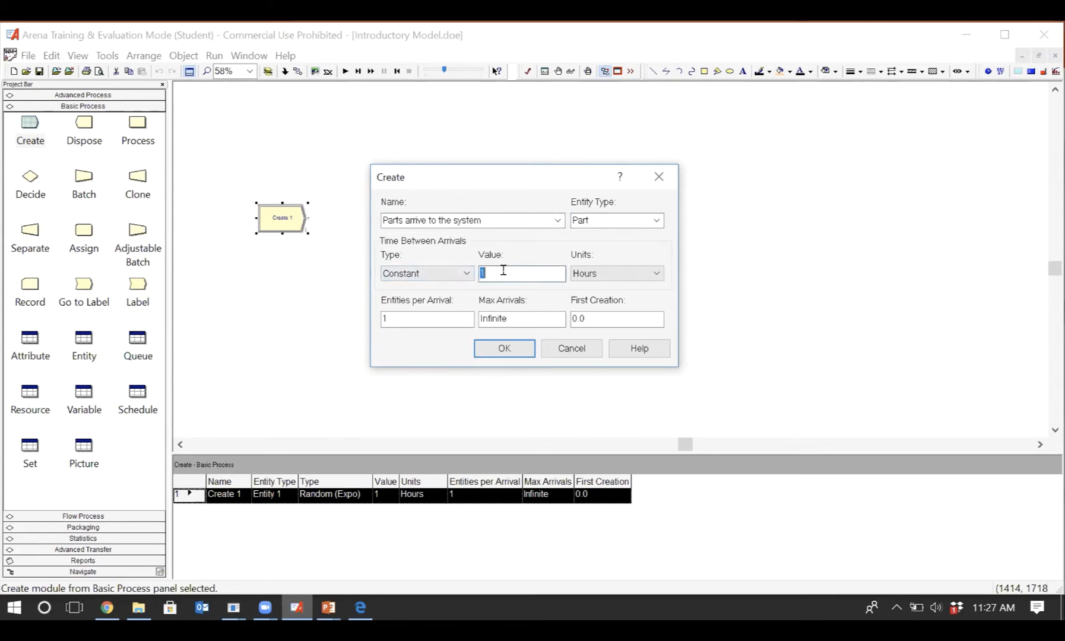
pyautogui.write('5')
pyautogui.click(657, 274)
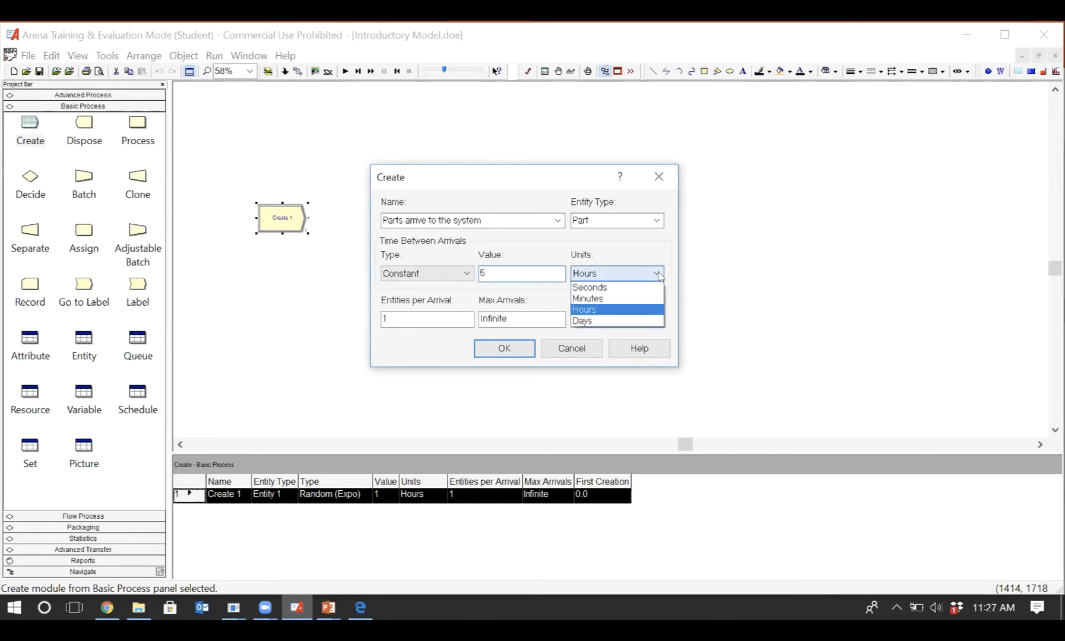
pyautogui.click(628, 299)
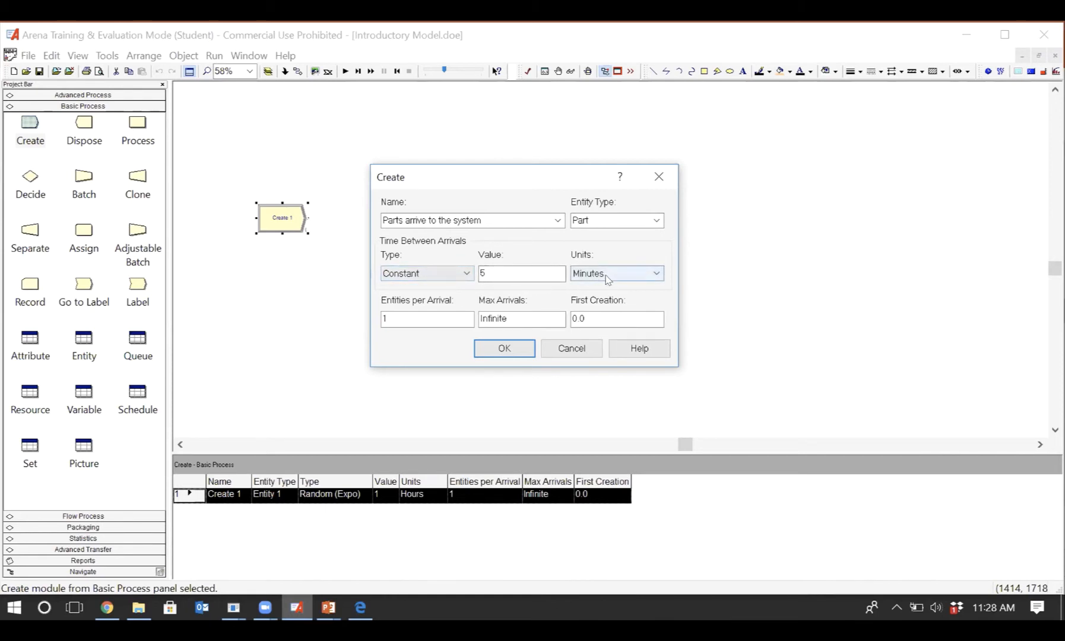
# - Change the time between arrivals type to Random (Expo) with a value of 5
pyautogui.click(437, 276)
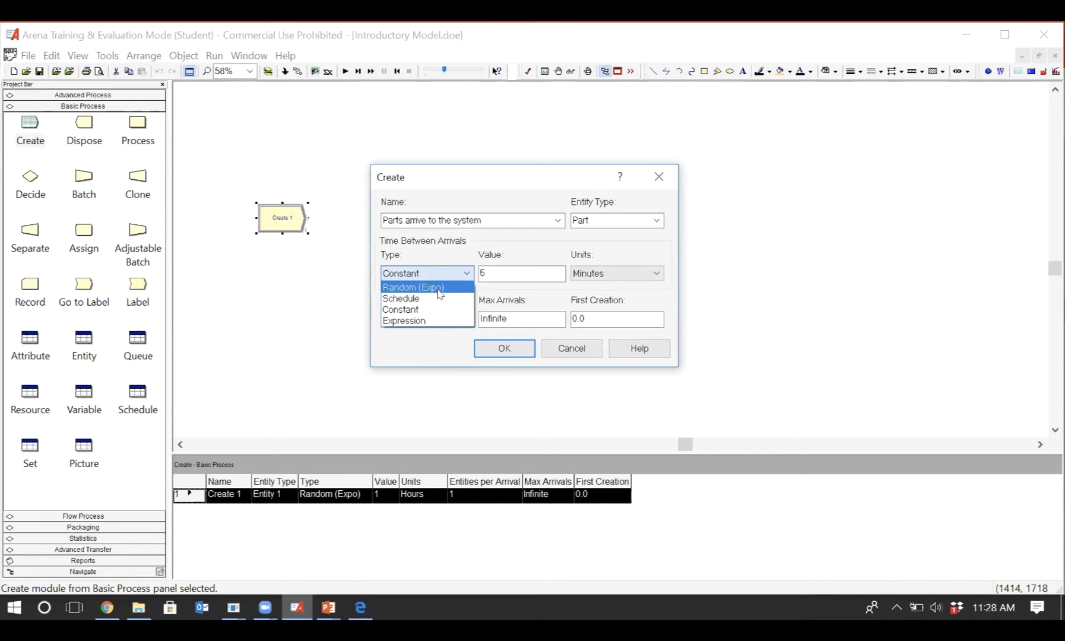
pyautogui.click(445, 287)
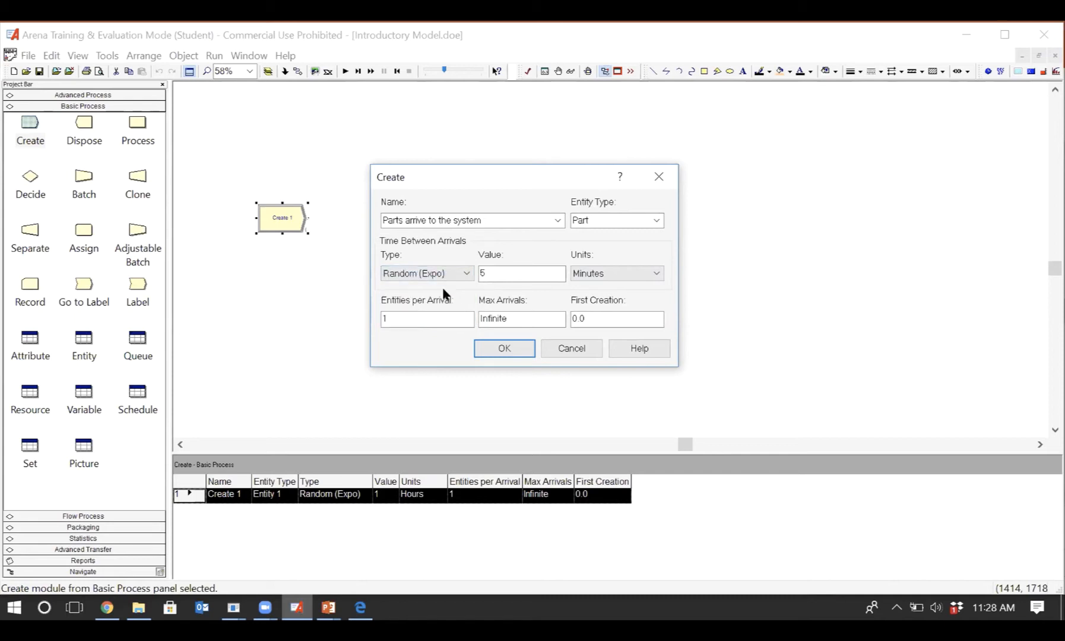
pyautogui.doubleClick(500, 270)
pyautogui.write('5')
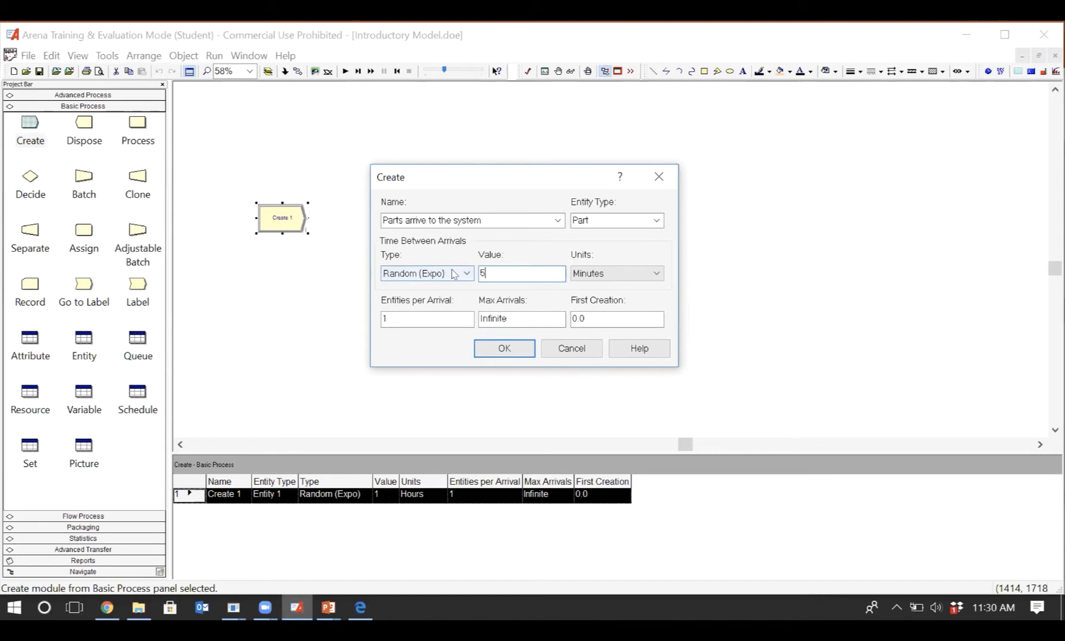
# - Switch the time between arrivals type to Schedule and then to Expression, and view the list of available distribution expressions
pyautogui.click(453, 274)
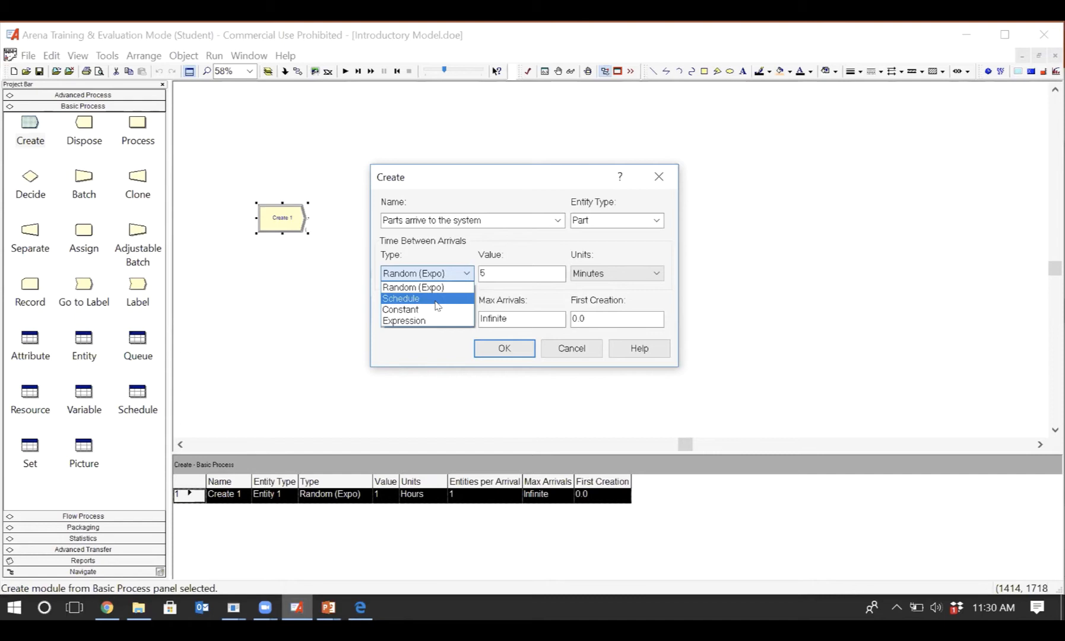
pyautogui.click(438, 299)
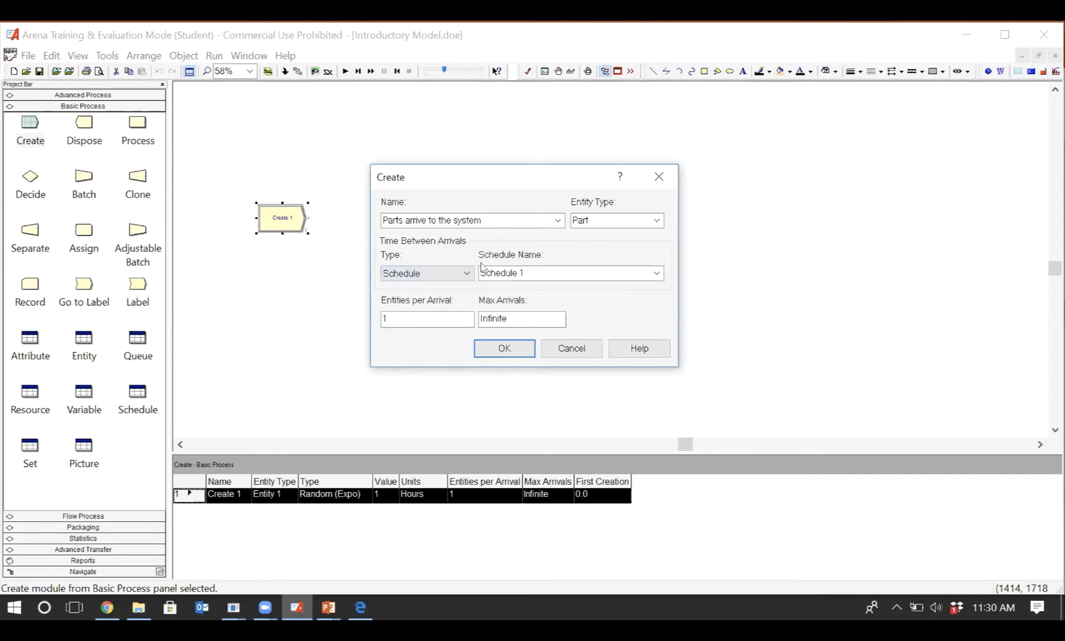
pyautogui.click(468, 274)
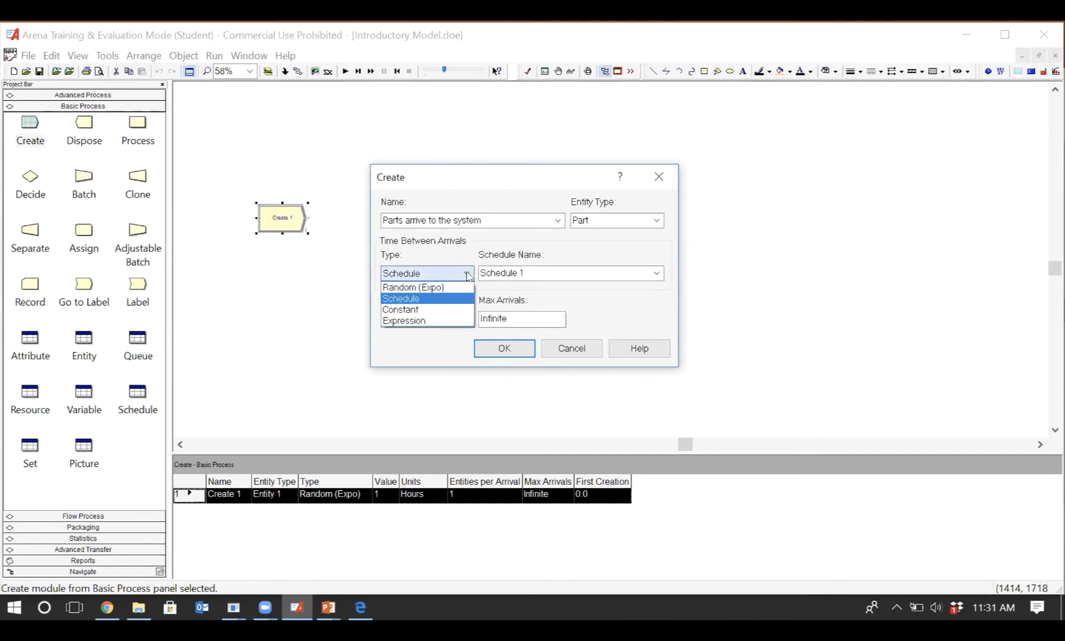
pyautogui.click(441, 322)
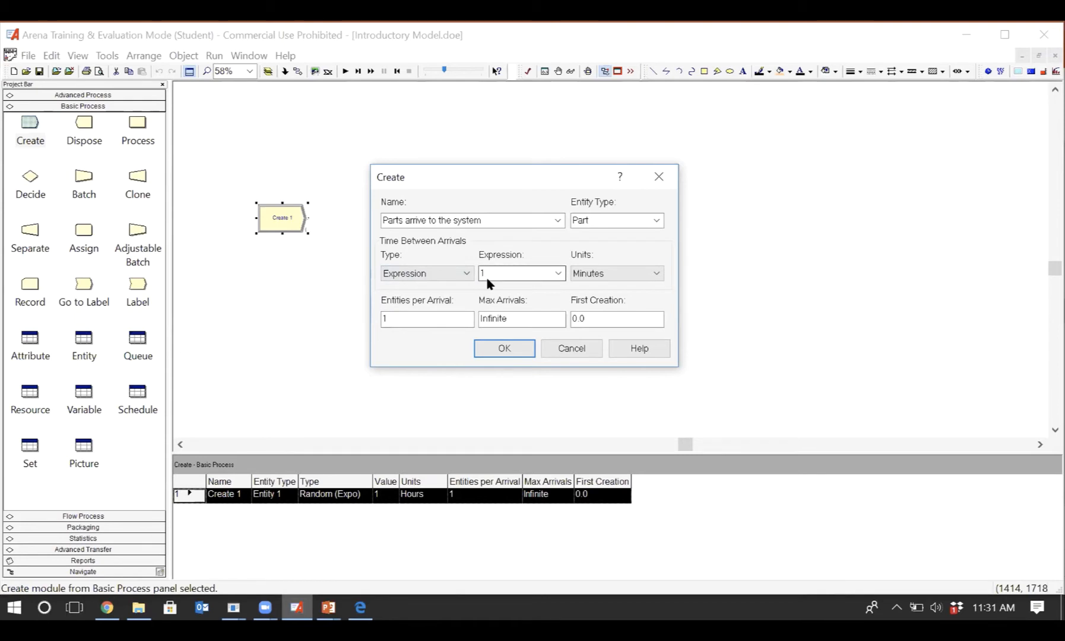
pyautogui.click(559, 274)
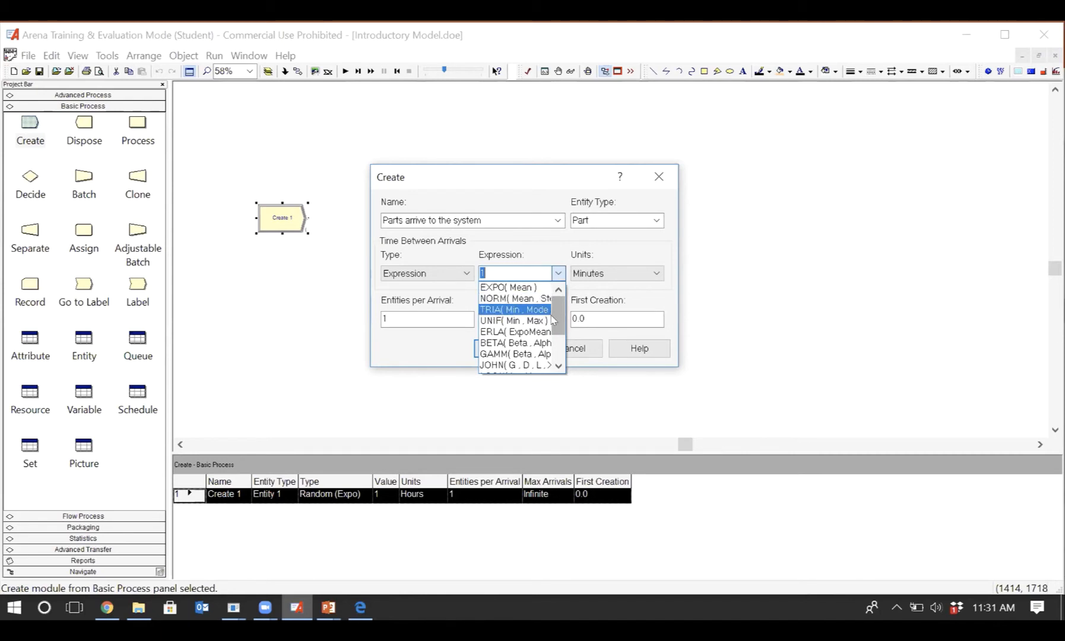
pyautogui.click(446, 297)
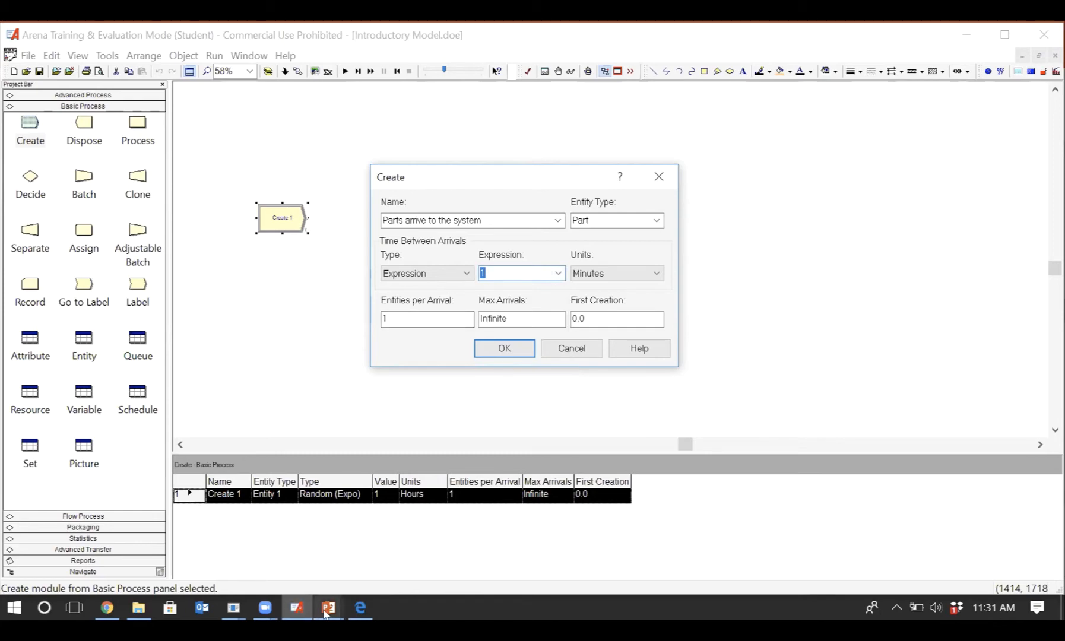
# - Switch to Presentation2 in PowerPoint and add the bullet "EXPO(mean)" below Exponential on the distributions slide
pyautogui.moveTo(330, 611)
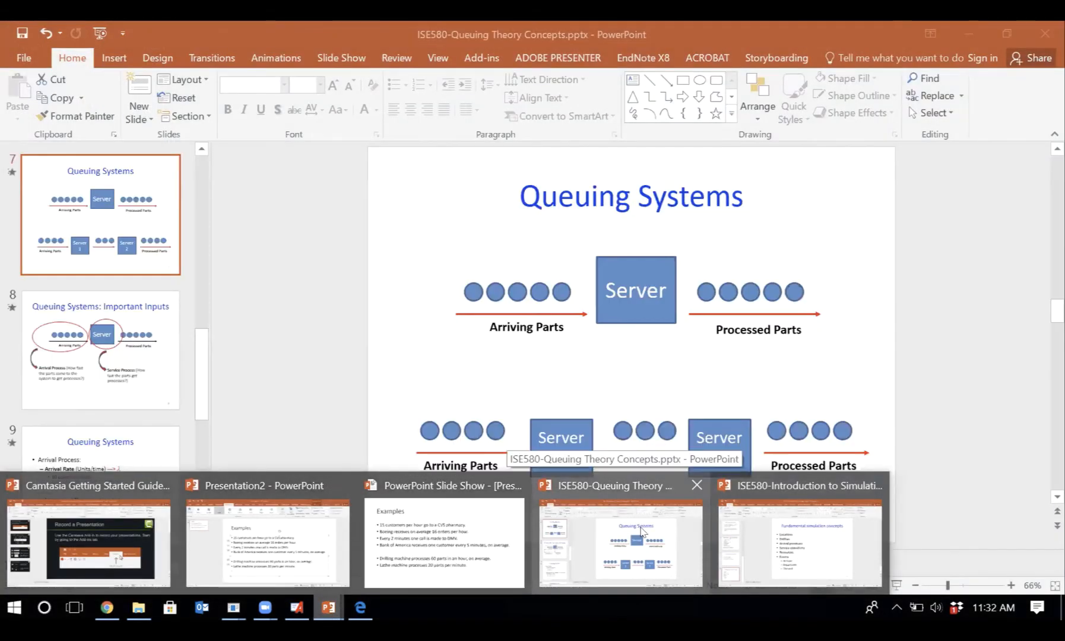
pyautogui.click(267, 544)
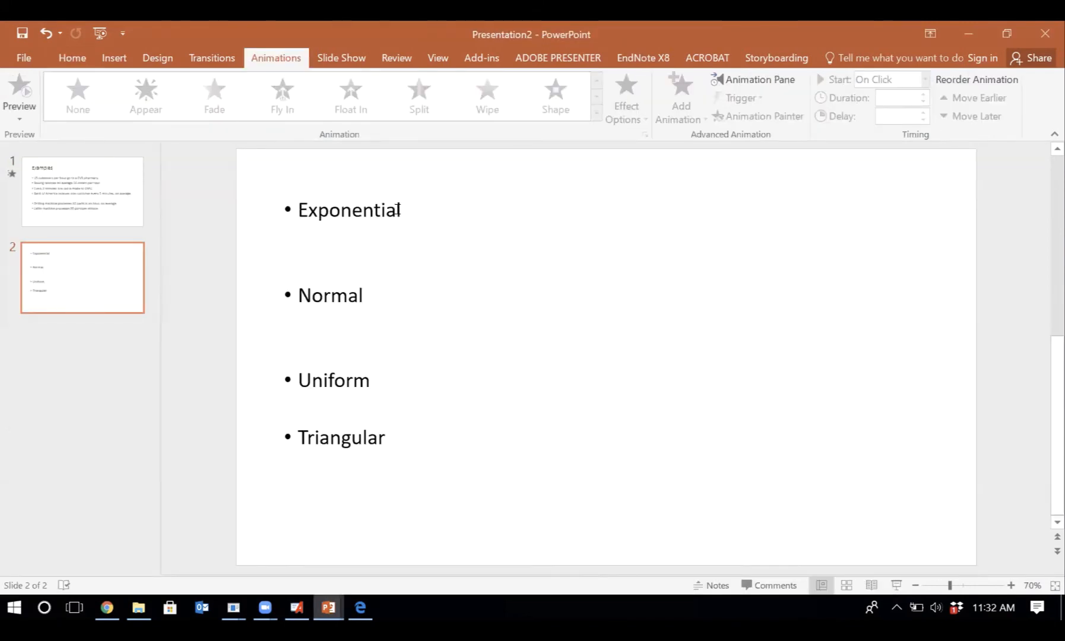
pyautogui.click(400, 210)
pyautogui.press('Return')
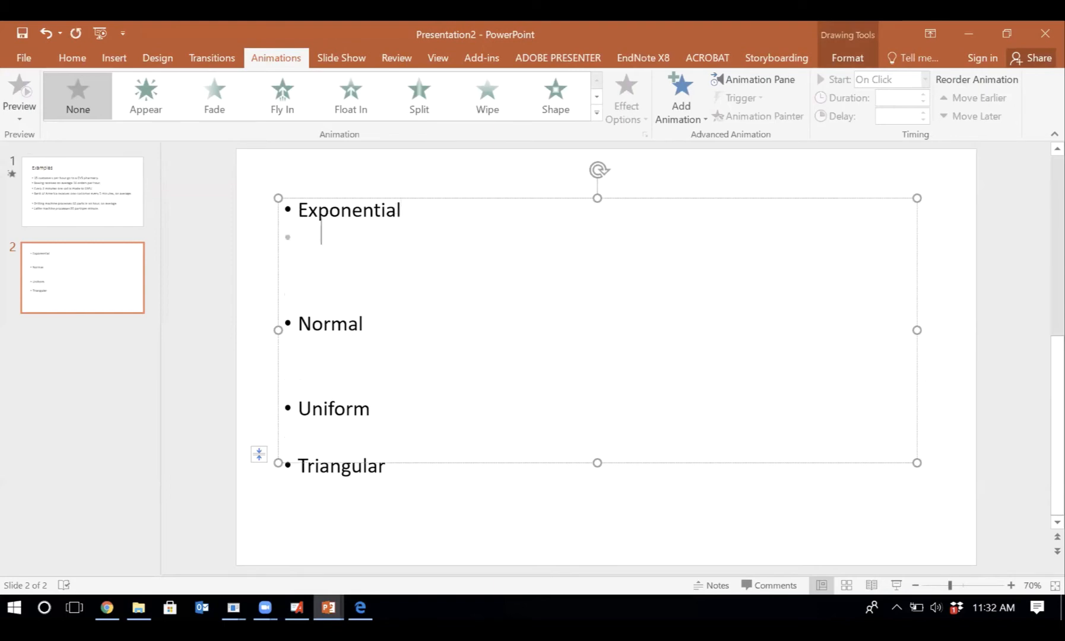
pyautogui.press('Return')
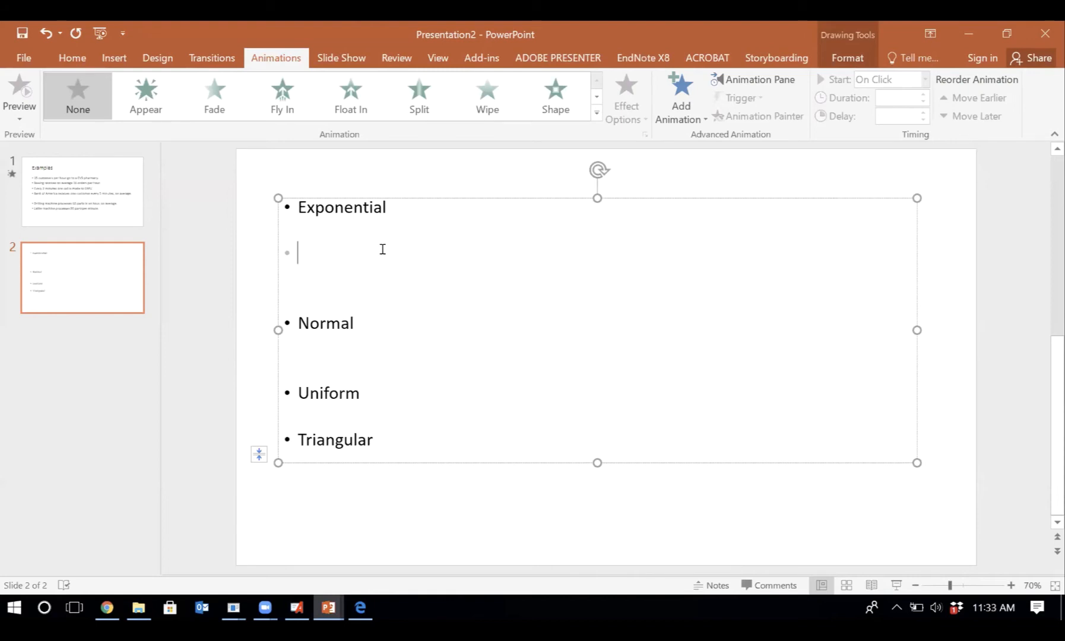
pyautogui.write('EXPO')
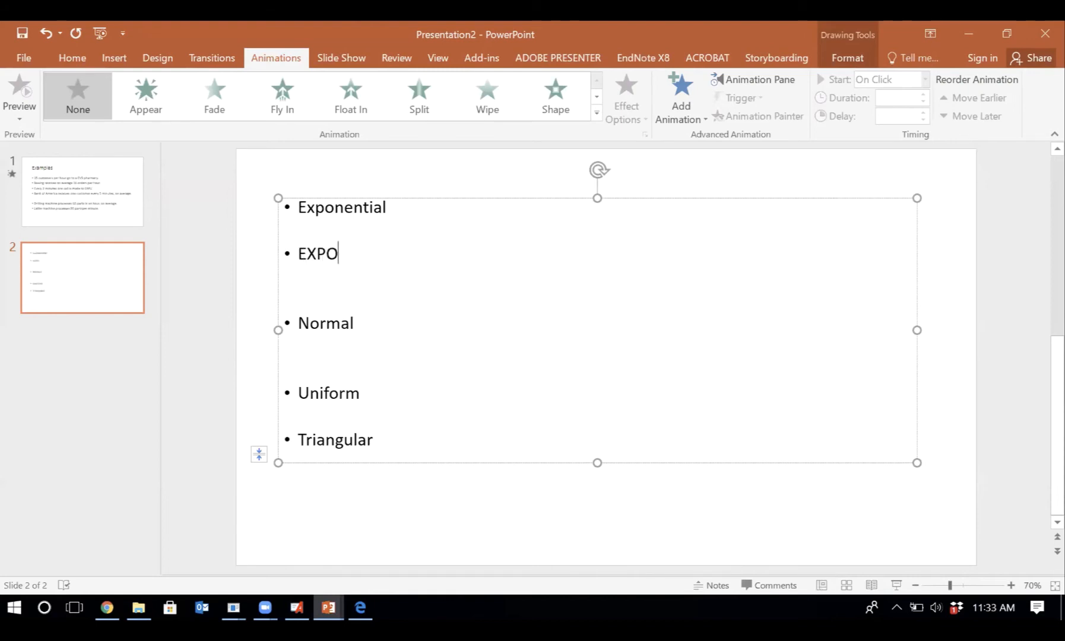
pyautogui.write('(mean')
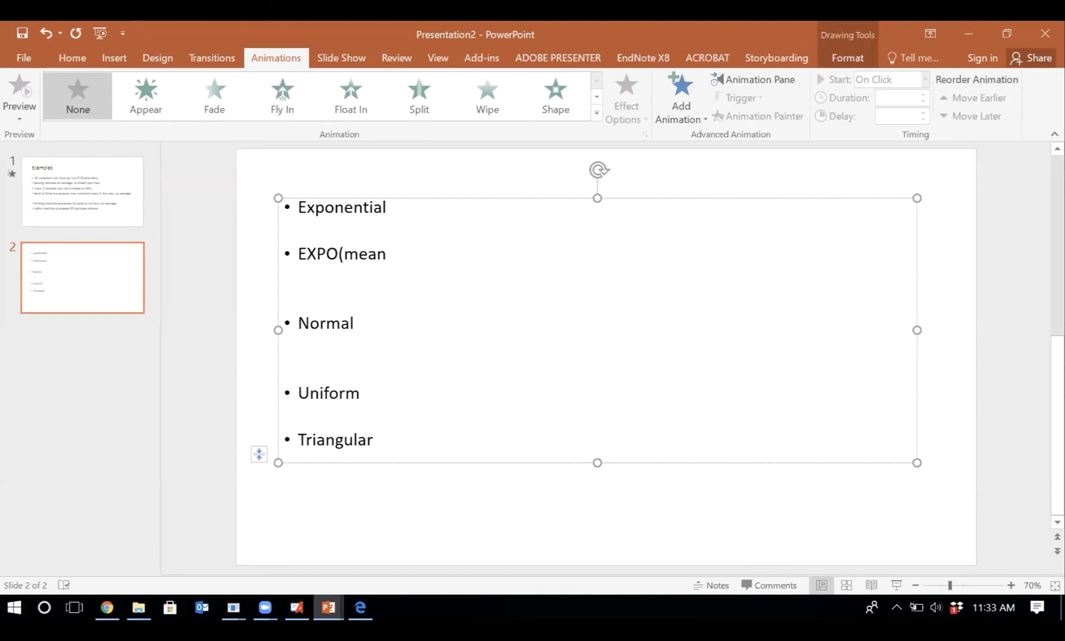
pyautogui.write(')')
# - Color the EXPO(mean) bullet red and display the Examples slide
pyautogui.click(35, 51)
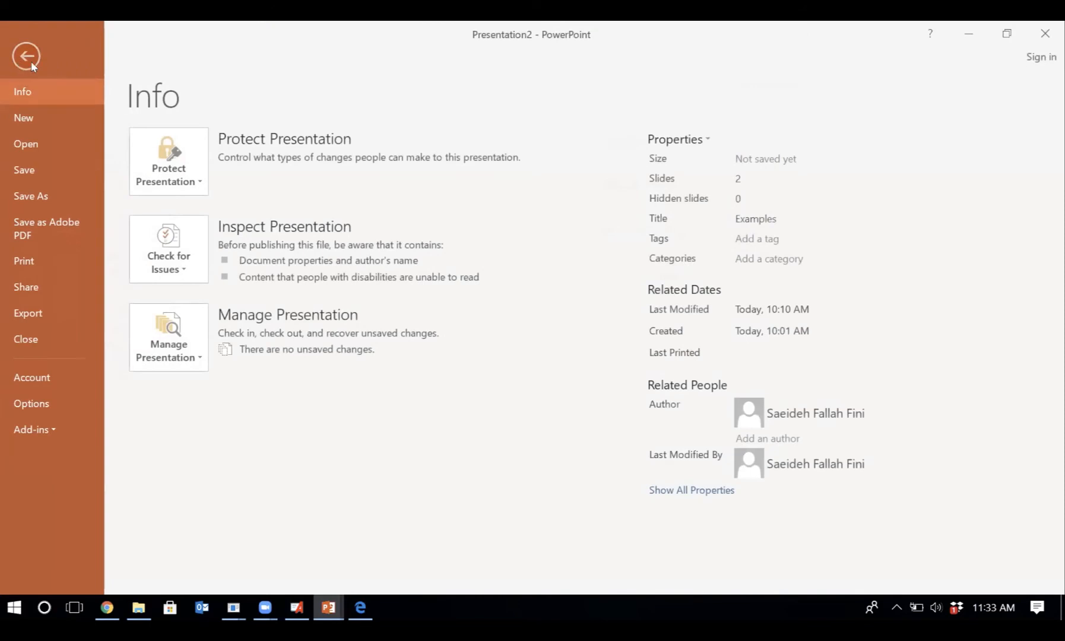
pyautogui.click(27, 56)
pyautogui.click(388, 288)
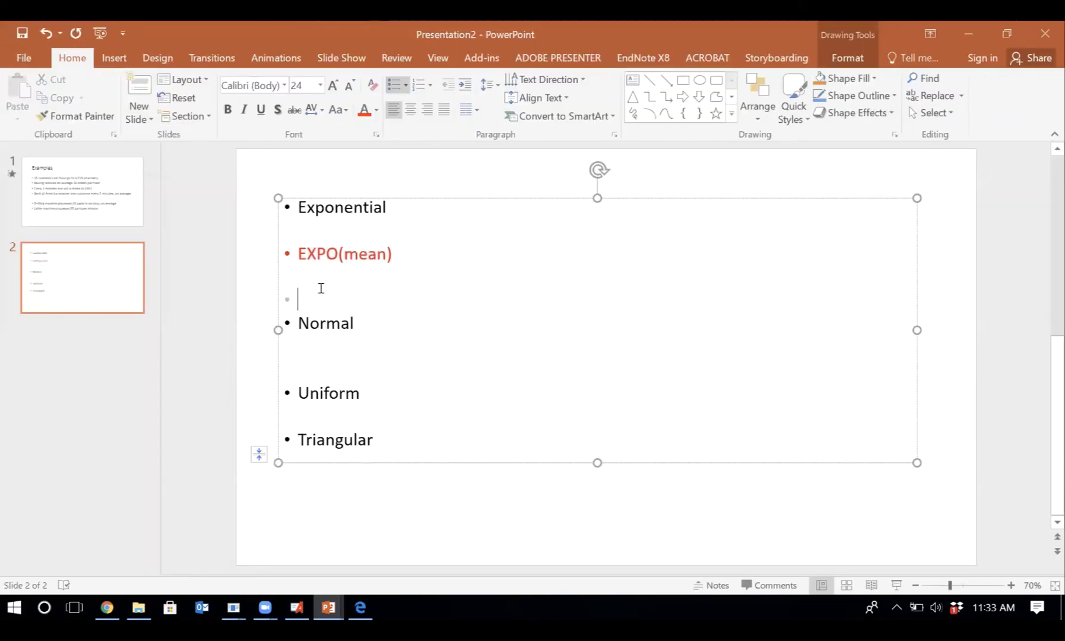
pyautogui.click(102, 219)
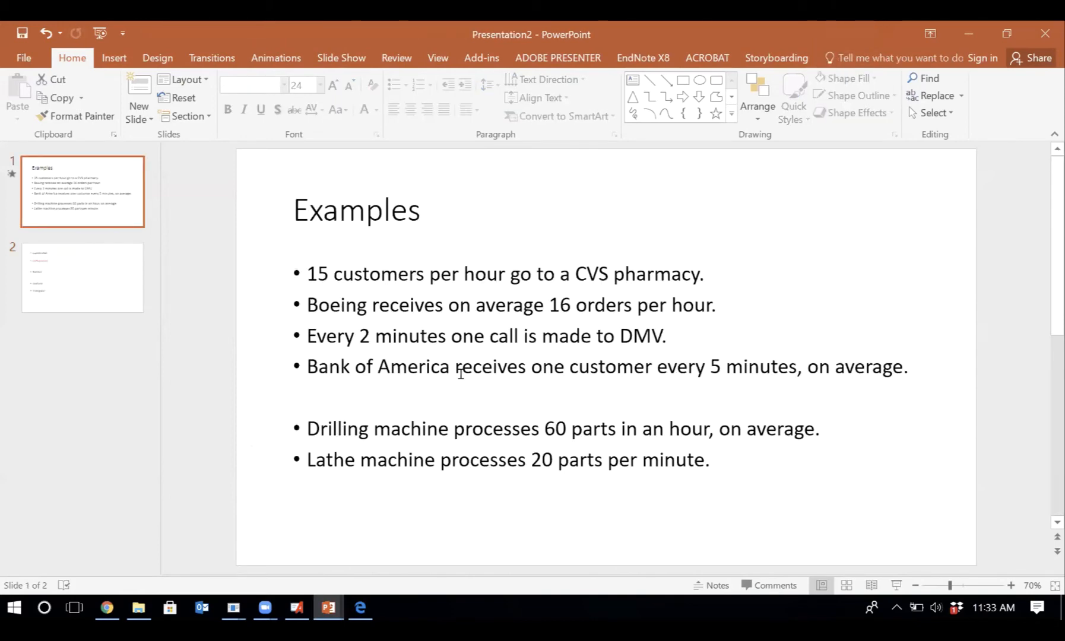
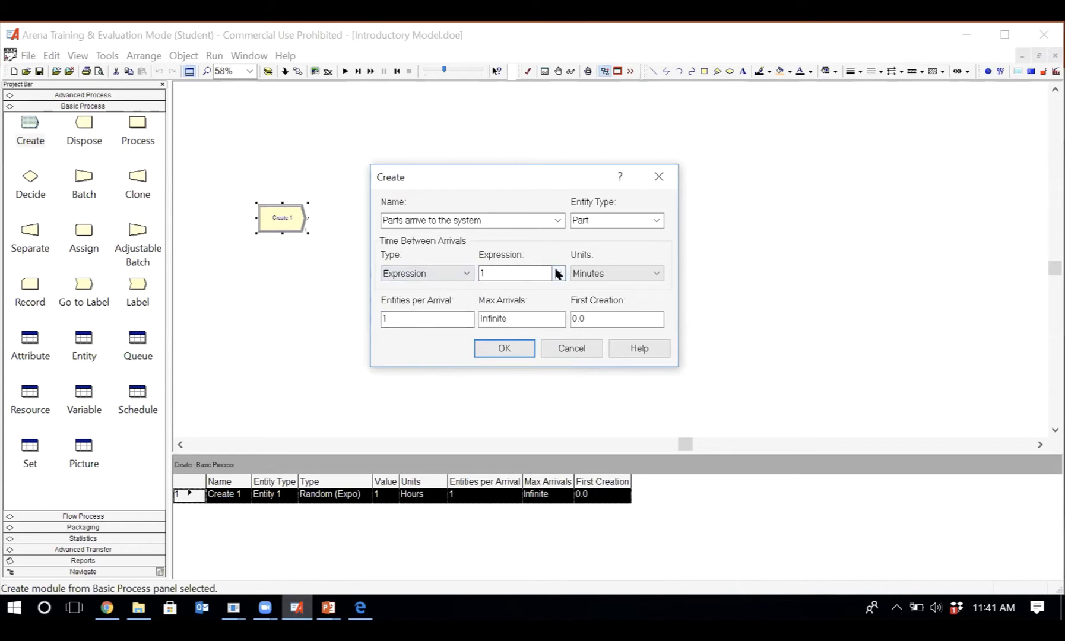
# - Review the distribution expressions and the time units available for the time between arrivals in the Create module
pyautogui.click(559, 273)
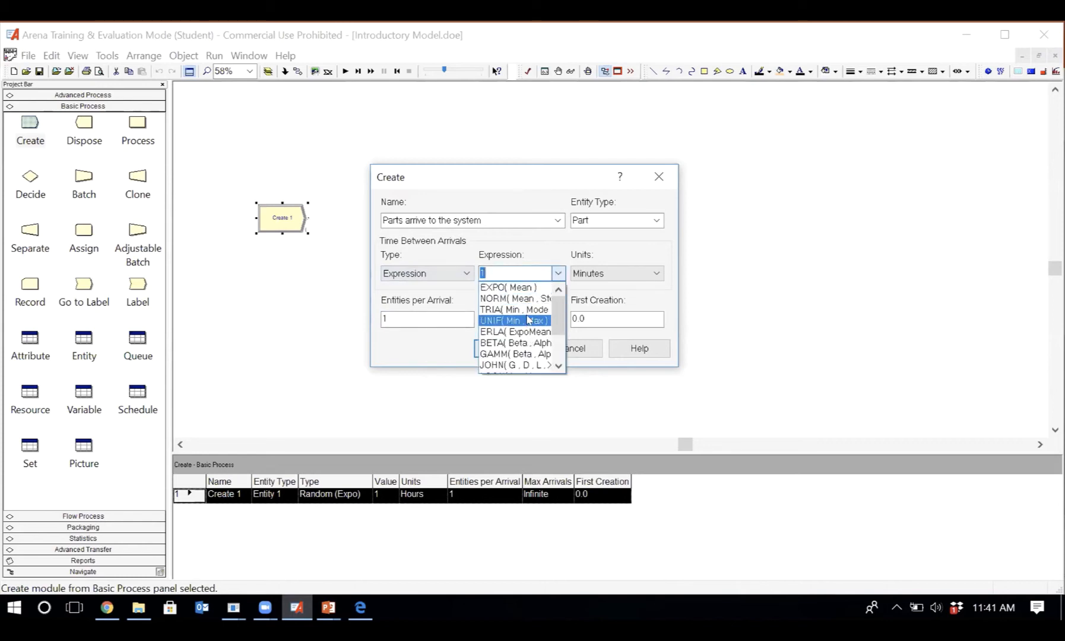
pyautogui.click(453, 295)
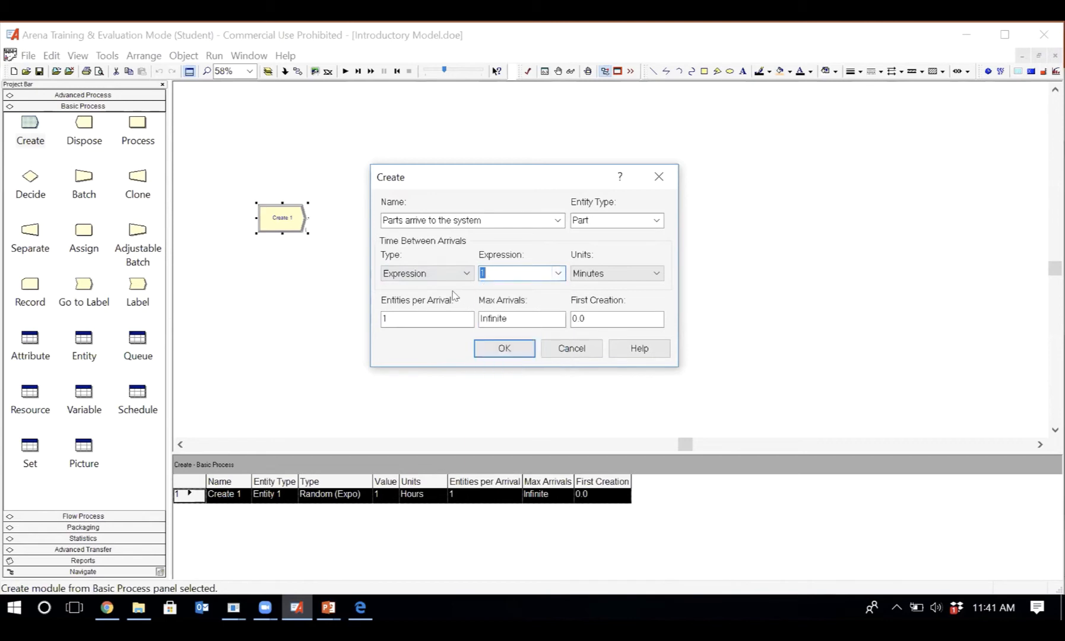
pyautogui.click(625, 274)
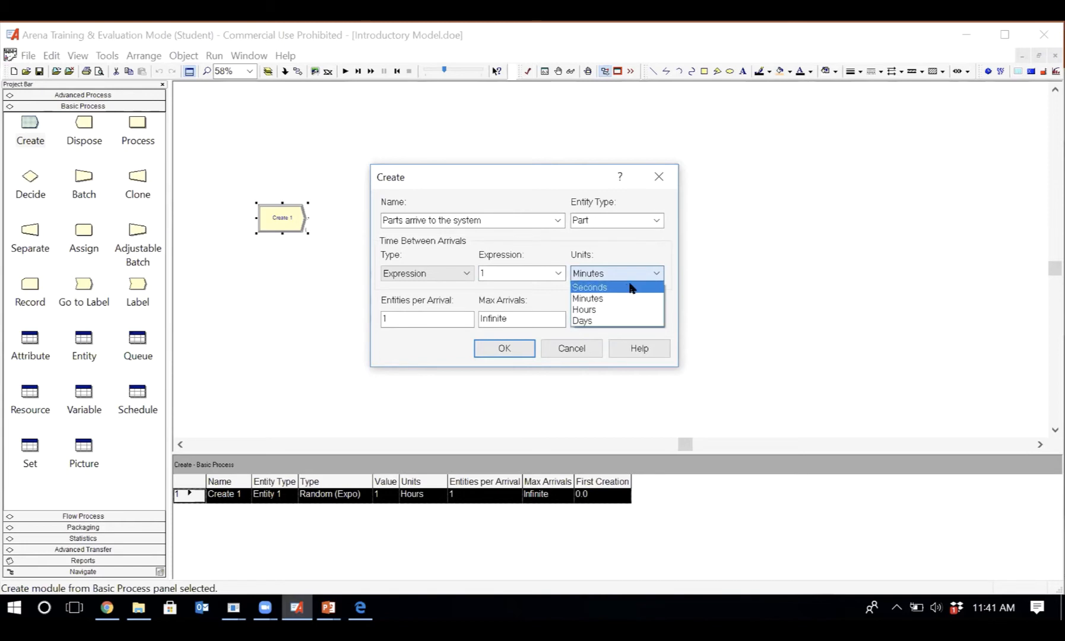
pyautogui.click(536, 291)
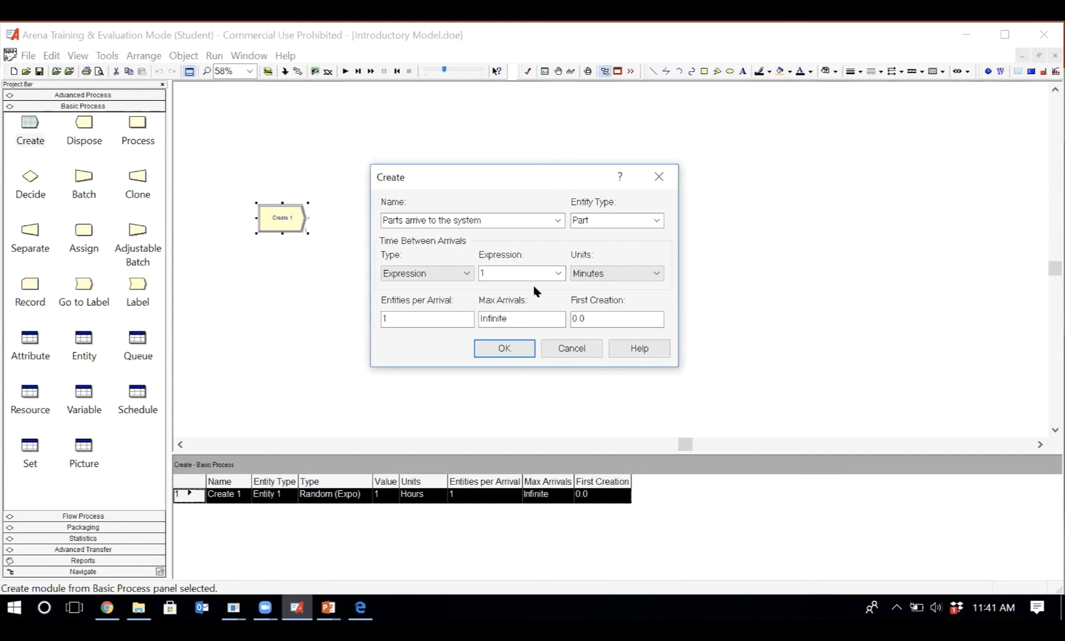
pyautogui.click(658, 274)
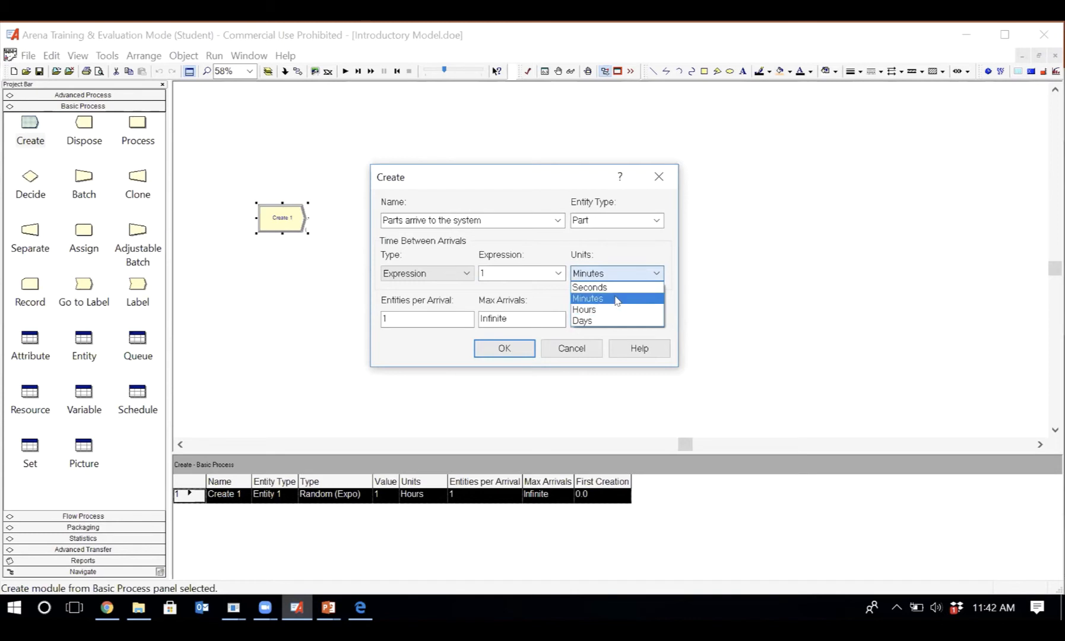
pyautogui.click(547, 293)
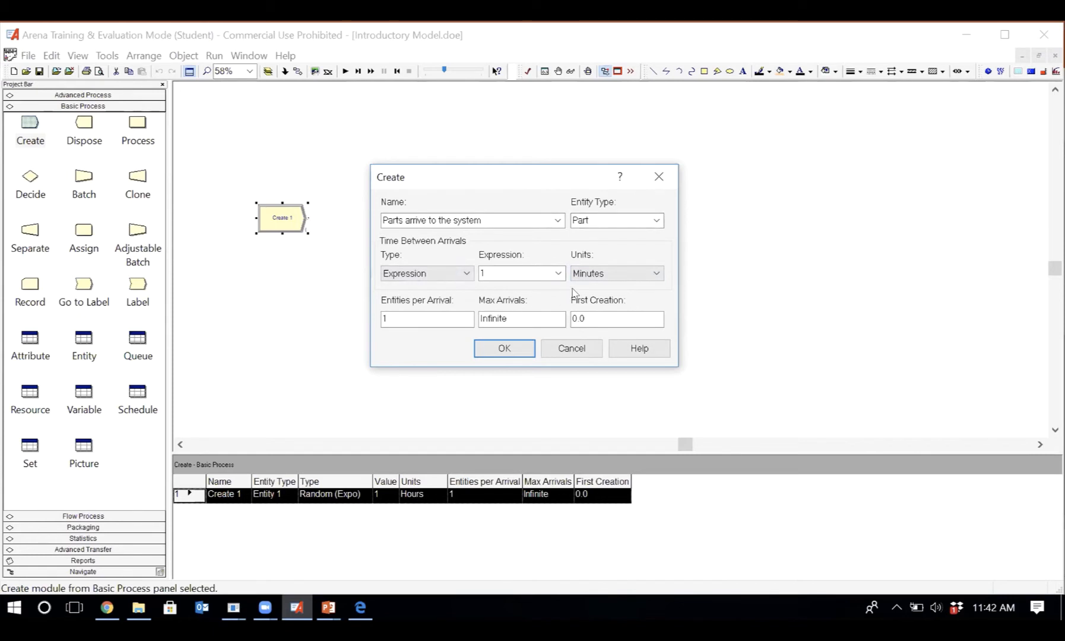
# - Review the editing options and distribution list for the arrival expression, and open the Expression Builder before cancelling it
pyautogui.rightClick(509, 274)
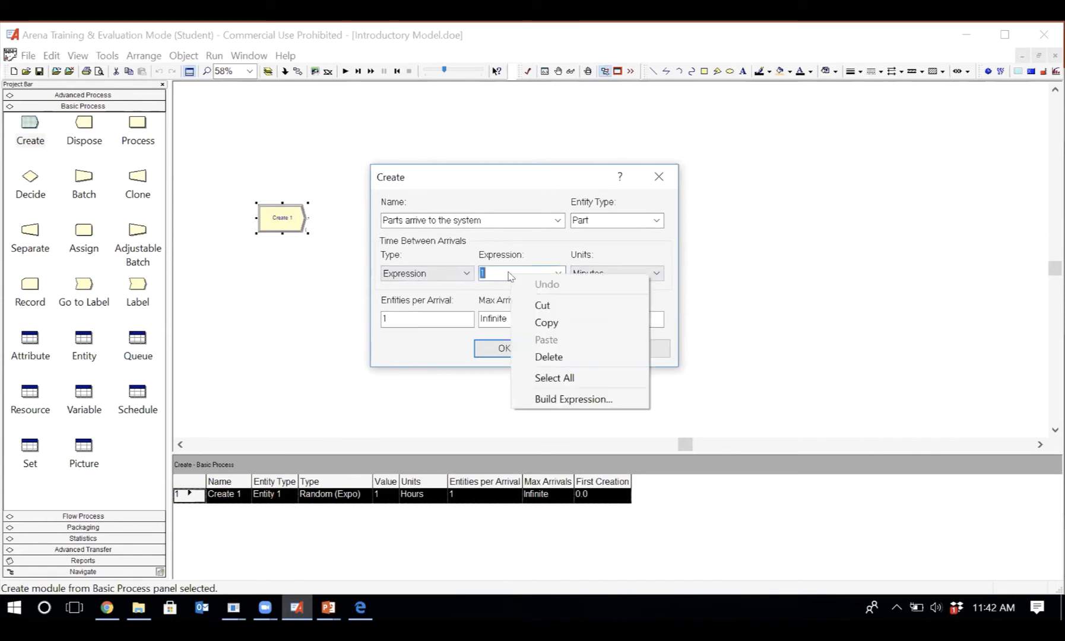
pyautogui.click(403, 355)
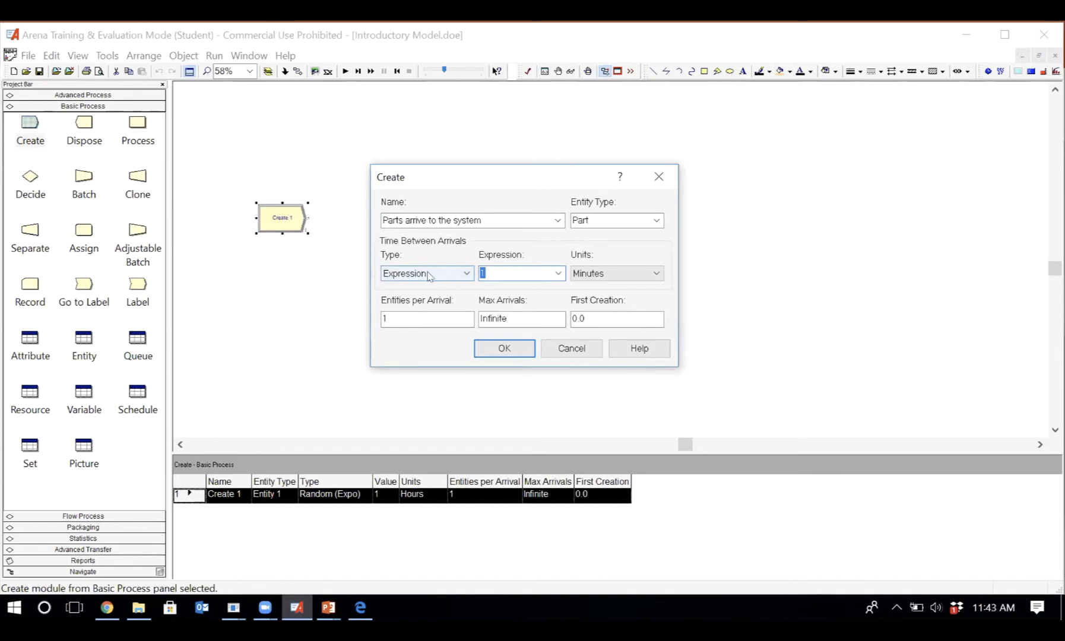
pyautogui.click(558, 274)
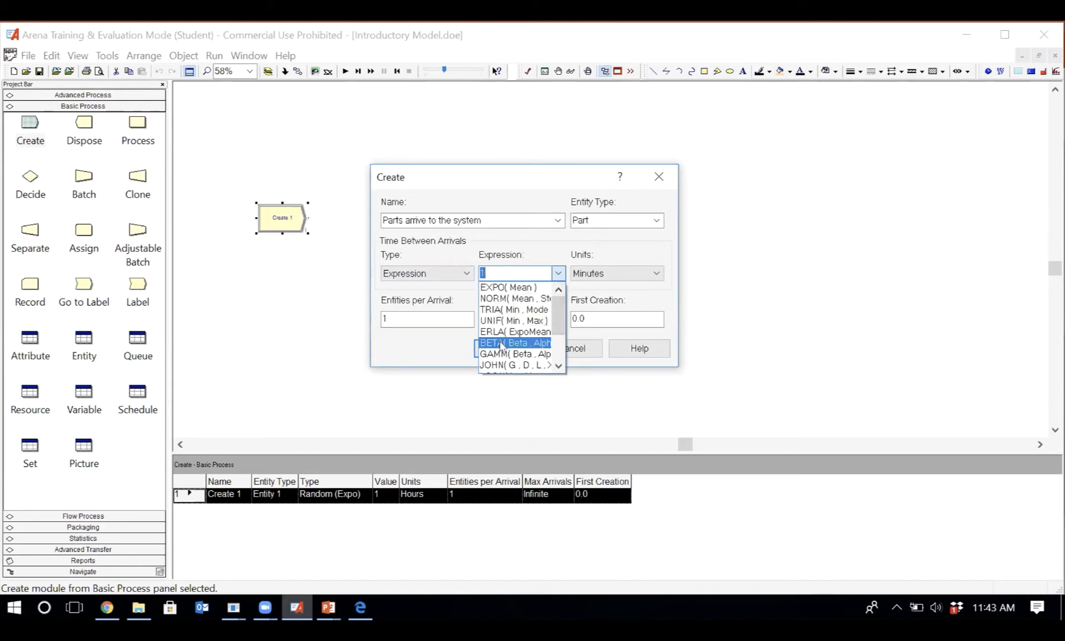
pyautogui.click(430, 341)
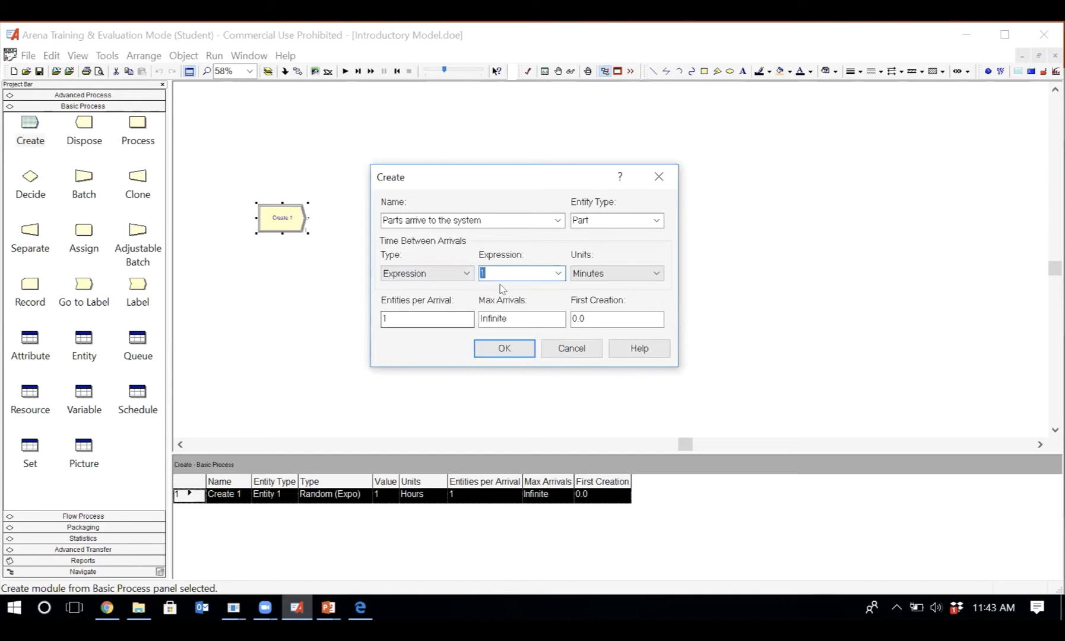
pyautogui.click(522, 267)
pyautogui.rightClick(509, 269)
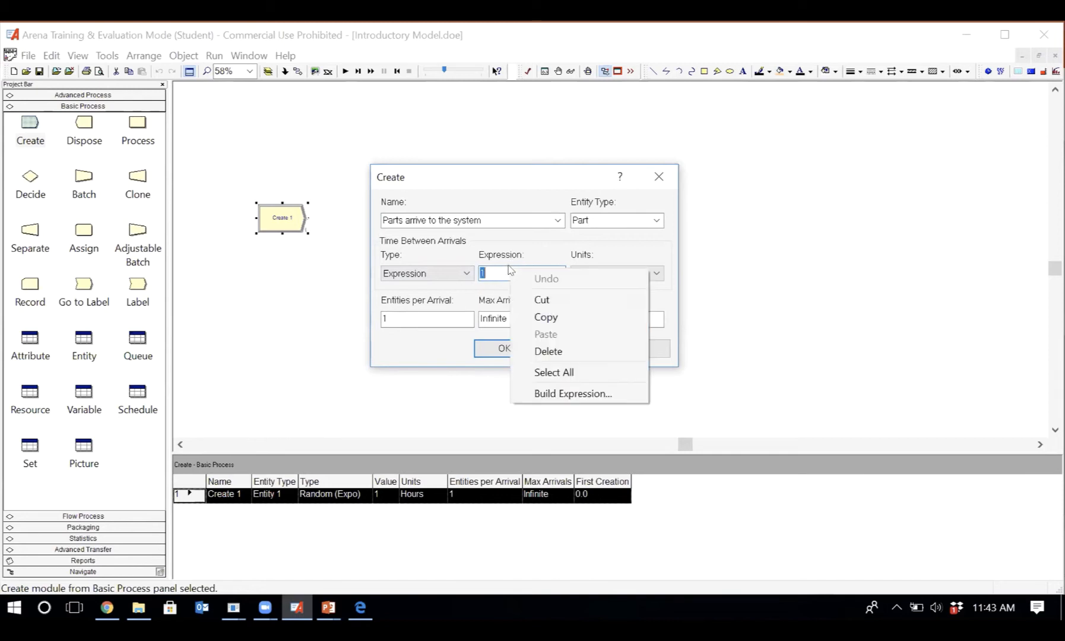
pyautogui.click(573, 393)
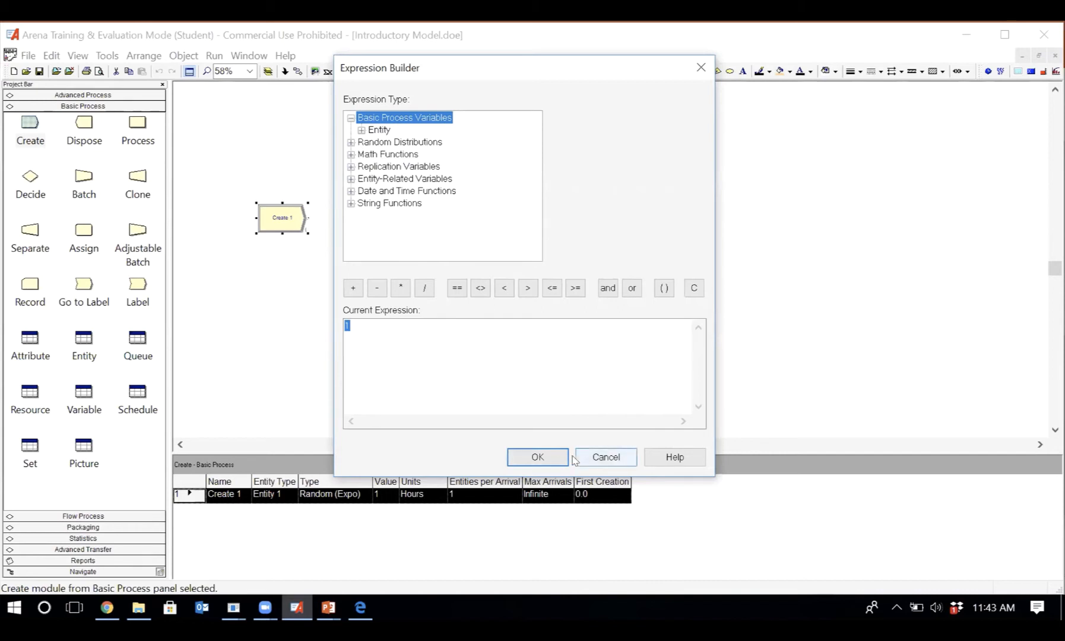
pyautogui.click(606, 458)
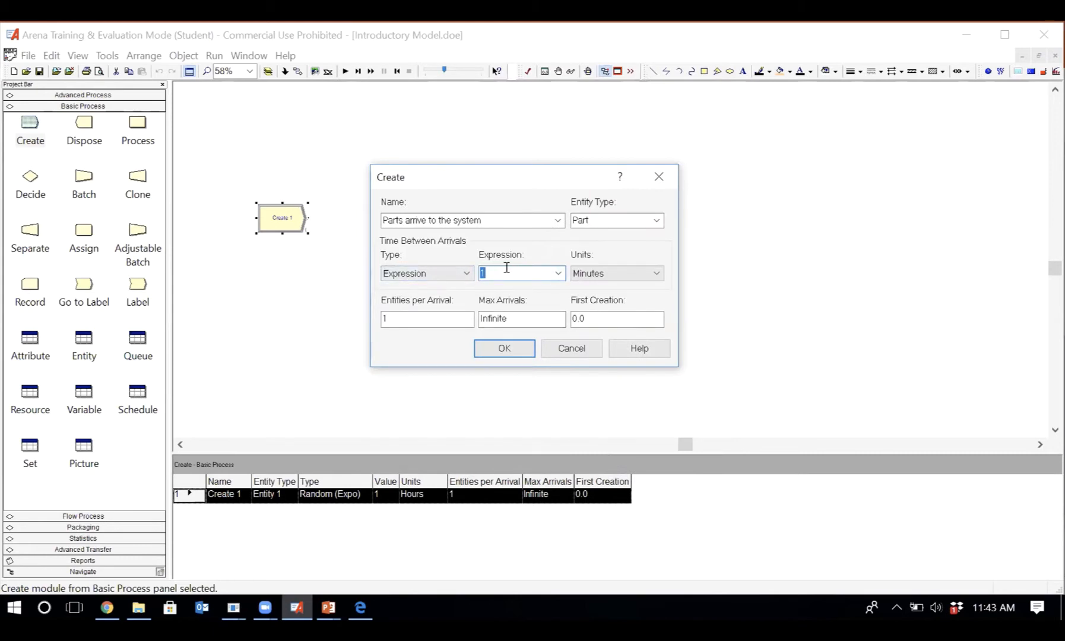
# - Compare the arrival expression's distribution list with the Expression Builder's categories, and cancel the builder
pyautogui.click(558, 274)
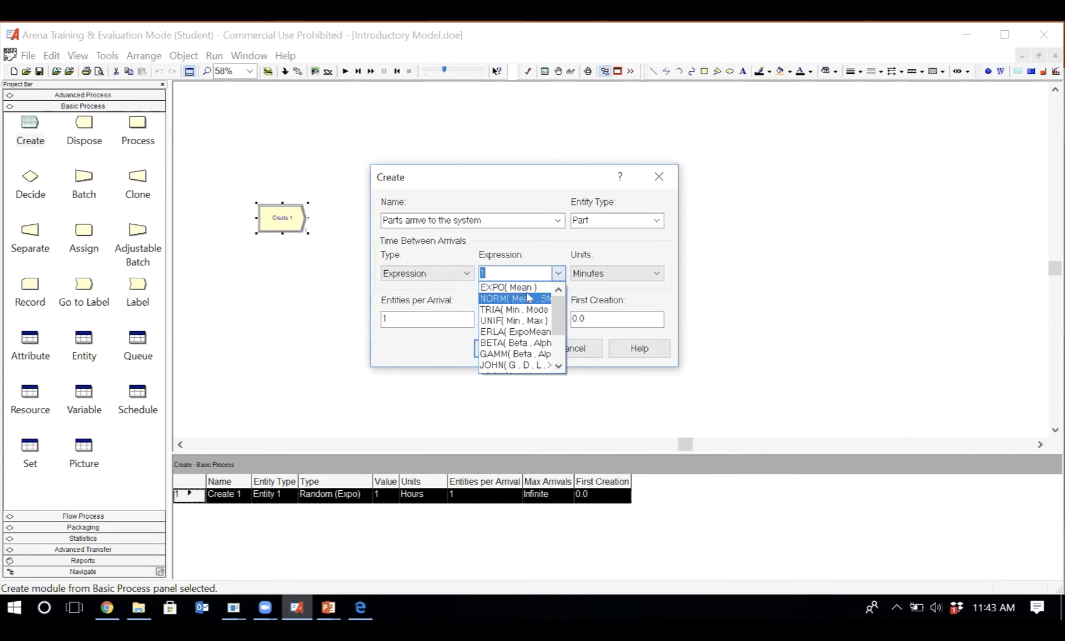
pyautogui.click(426, 300)
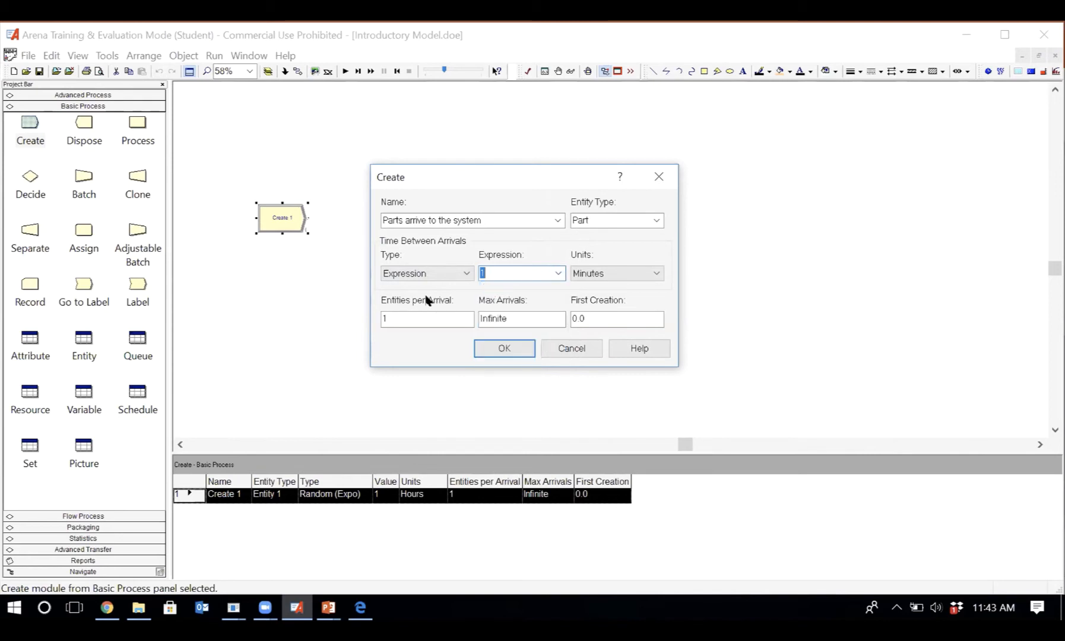
pyautogui.rightClick(511, 277)
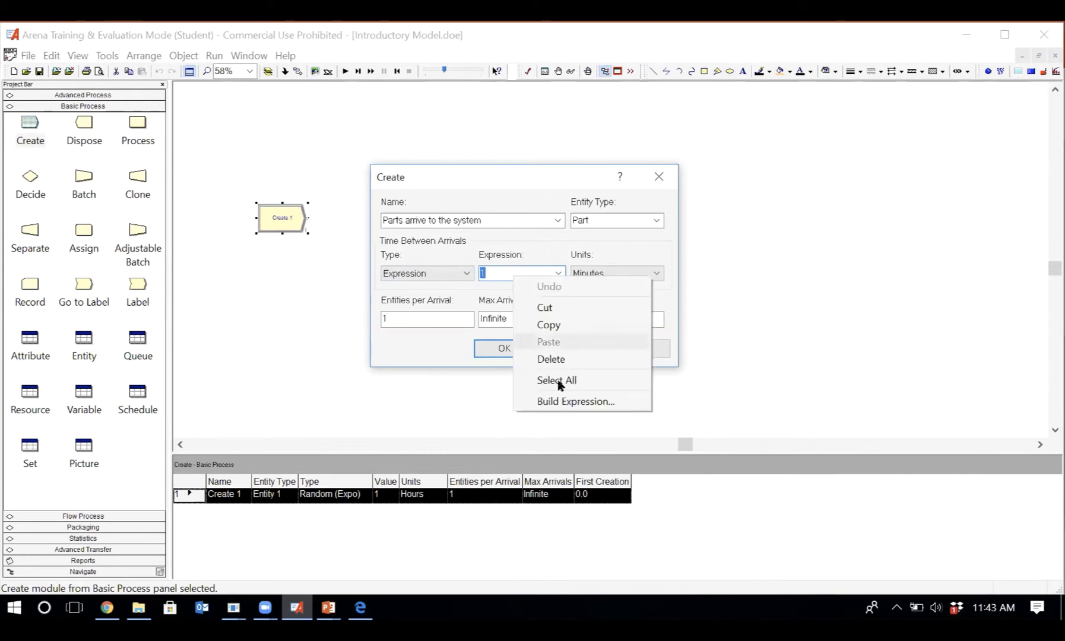
pyautogui.click(577, 401)
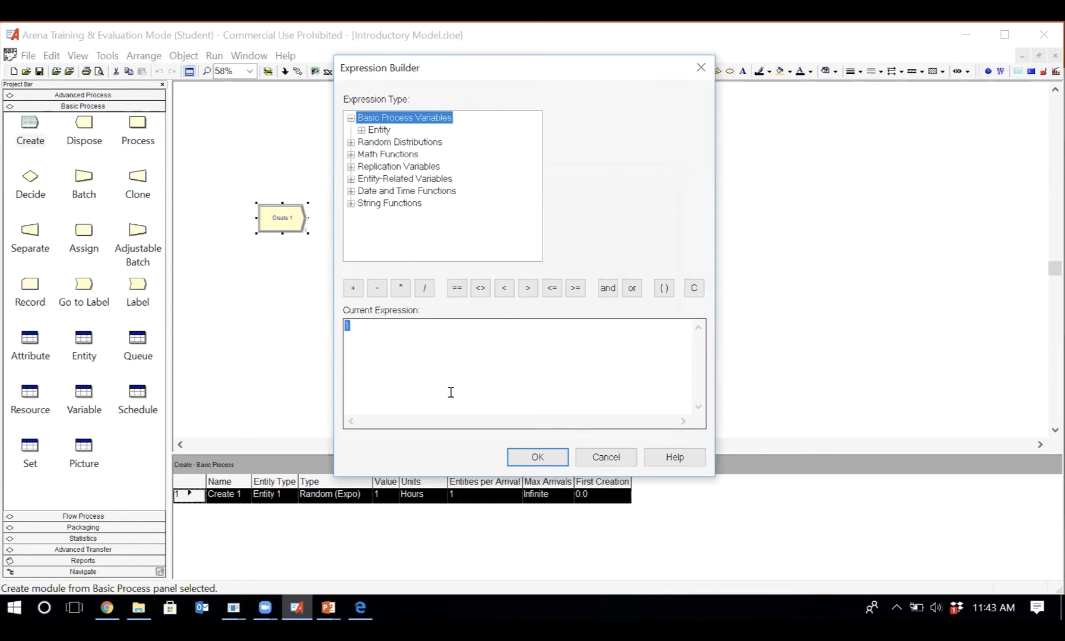
pyautogui.click(603, 457)
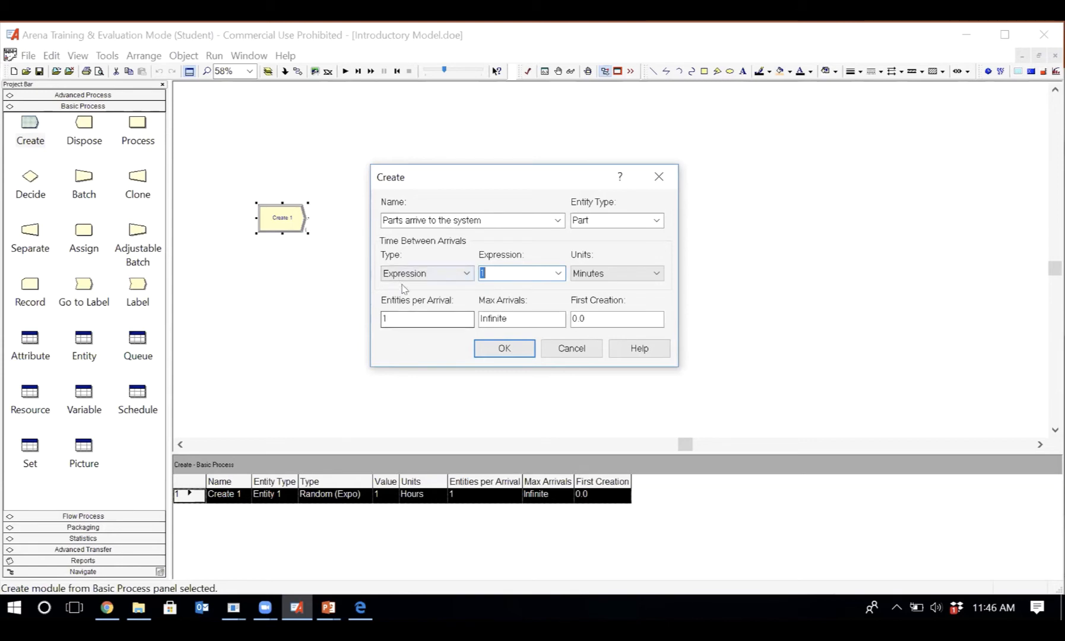
# - Examine the editing options for Entities per Arrival, including Build Expression
pyautogui.click(410, 313)
pyautogui.doubleClick(413, 319)
pyautogui.rightClick(414, 319)
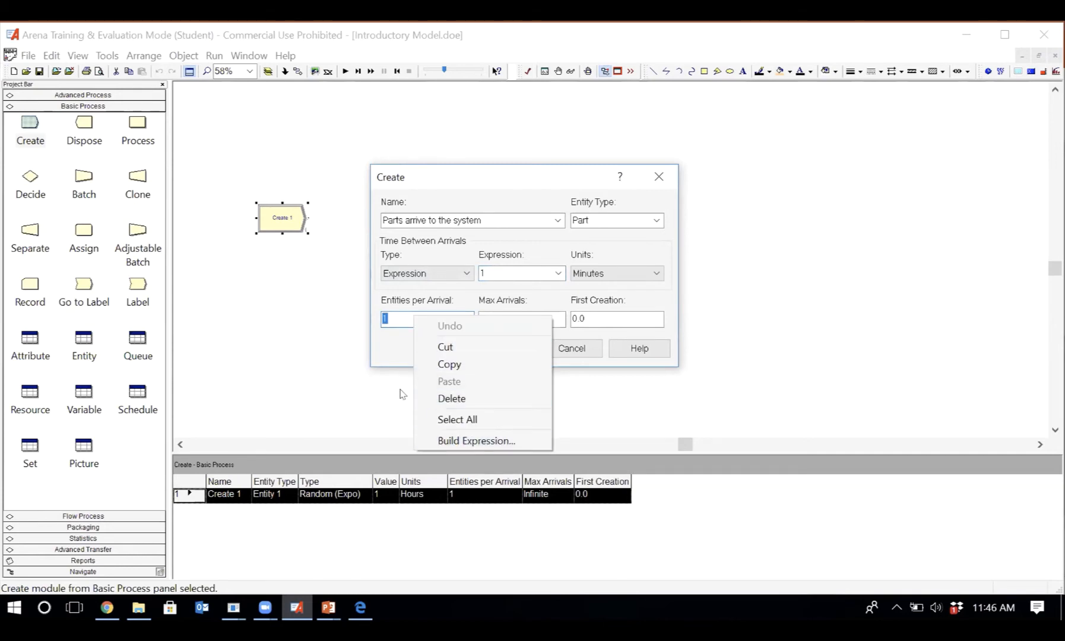
pyautogui.click(391, 340)
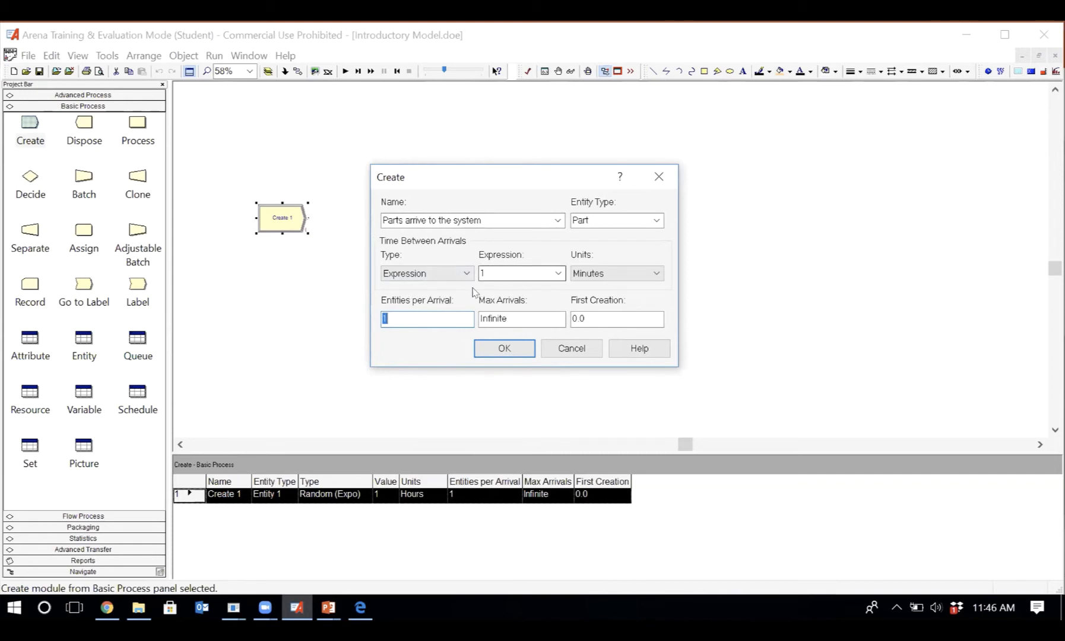
pyautogui.click(426, 315)
pyautogui.rightClick(417, 317)
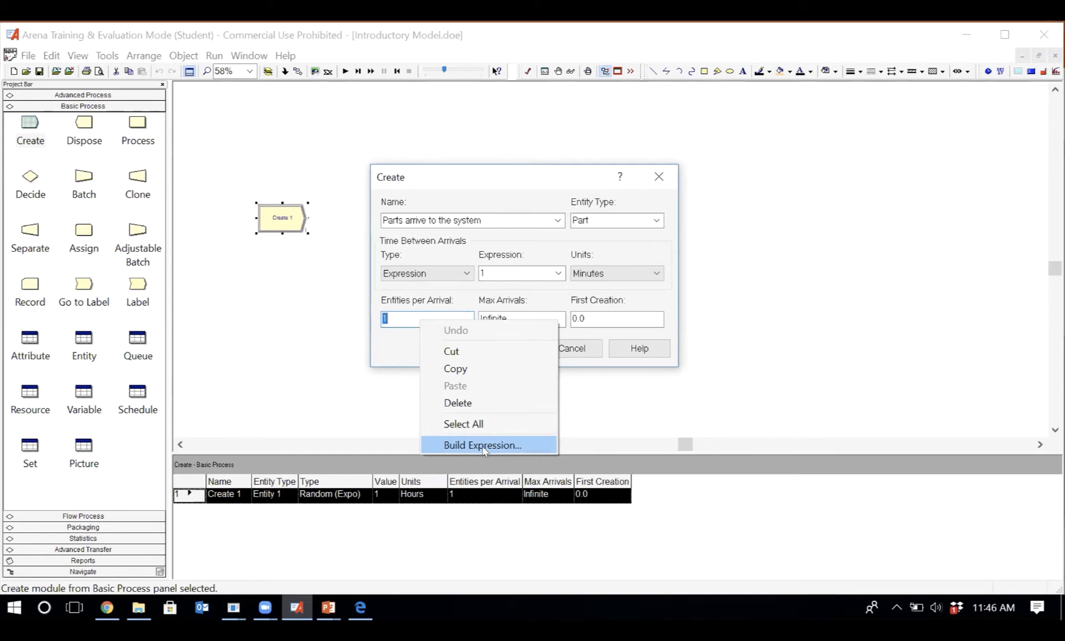
pyautogui.click(386, 347)
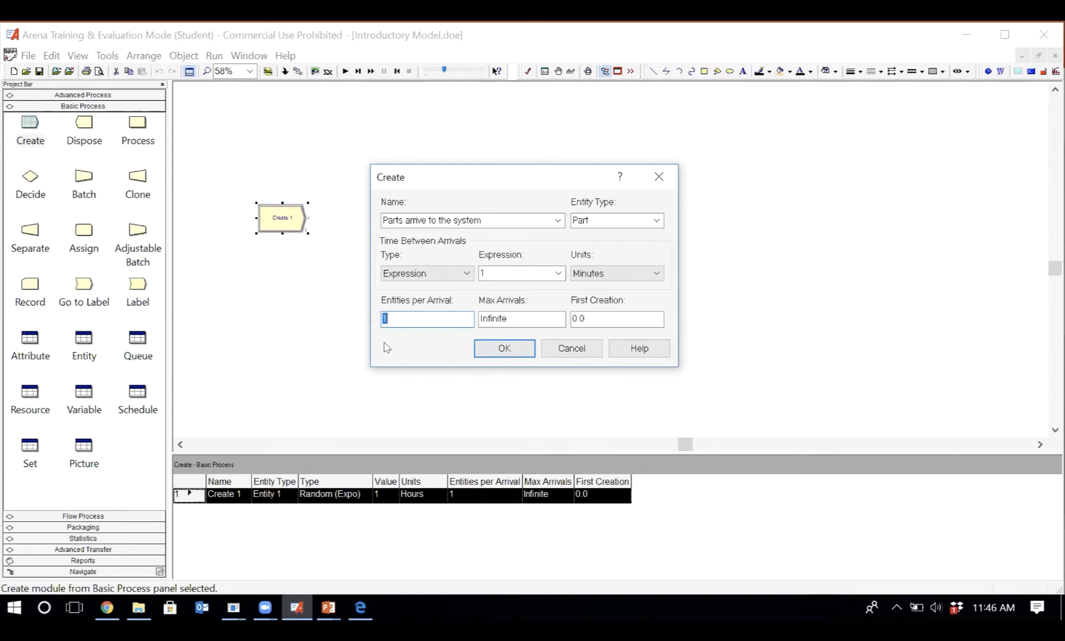
# - Accept the settings of the Create module "Parts arrive to the system" and save the Introductory Model
pyautogui.click(526, 315)
pyautogui.click(492, 312)
pyautogui.doubleClick(514, 317)
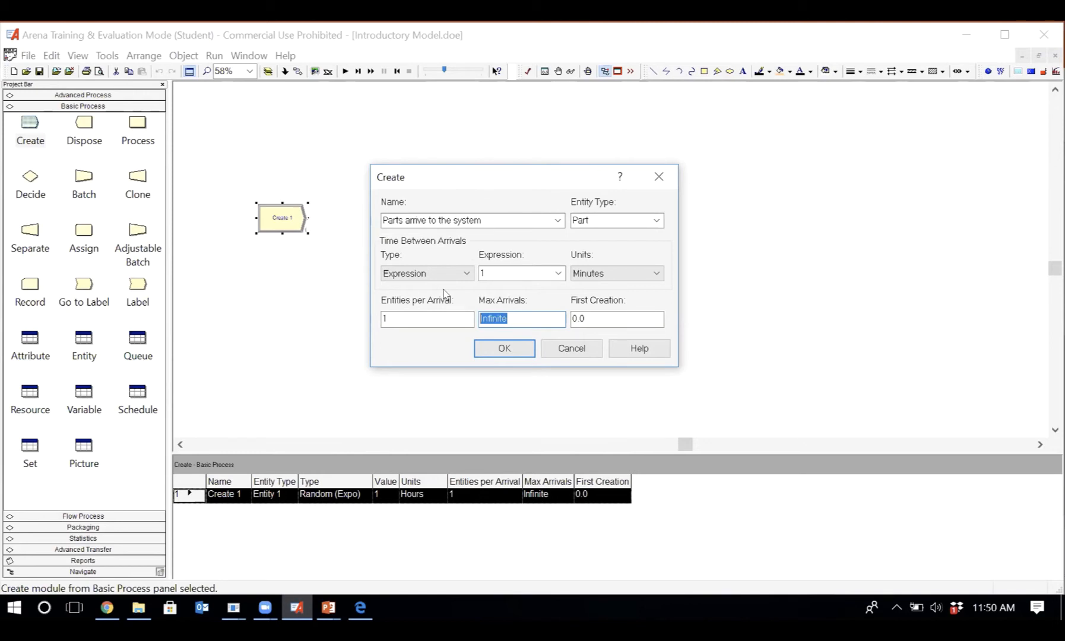
pyautogui.press('Return')
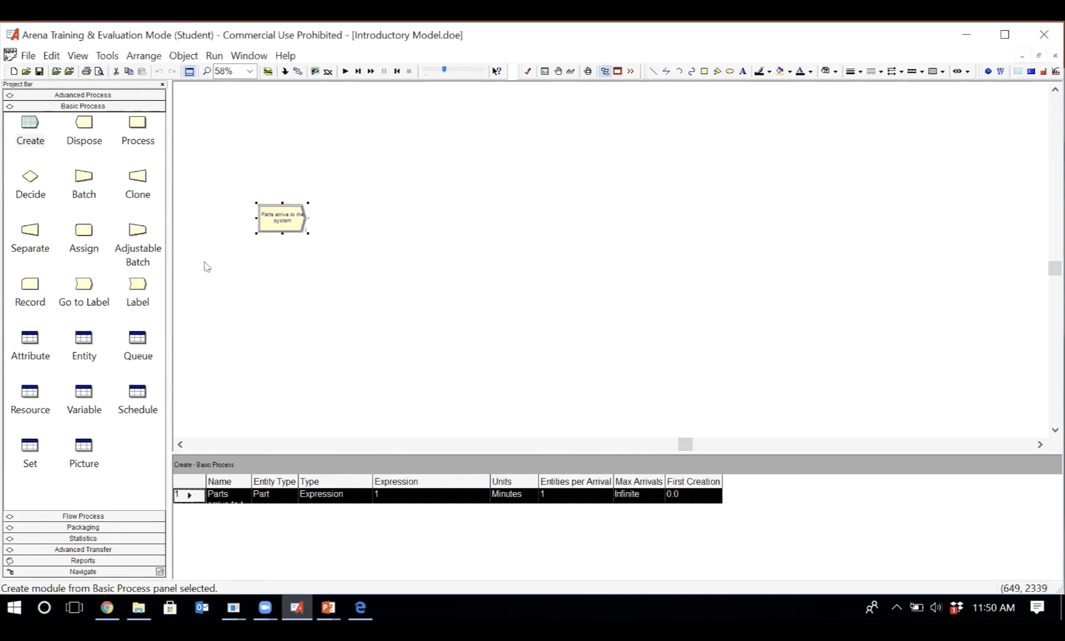
pyautogui.click(39, 73)
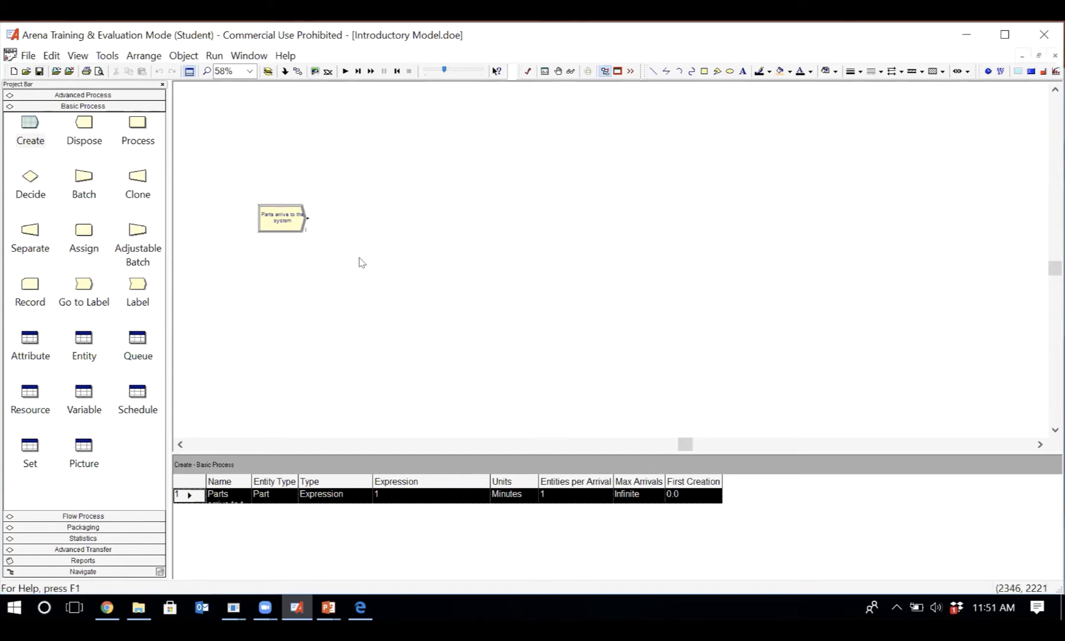
# - Widen the Name column in the Create module's spreadsheet and set the arrival units to Hours there
pyautogui.click(271, 221)
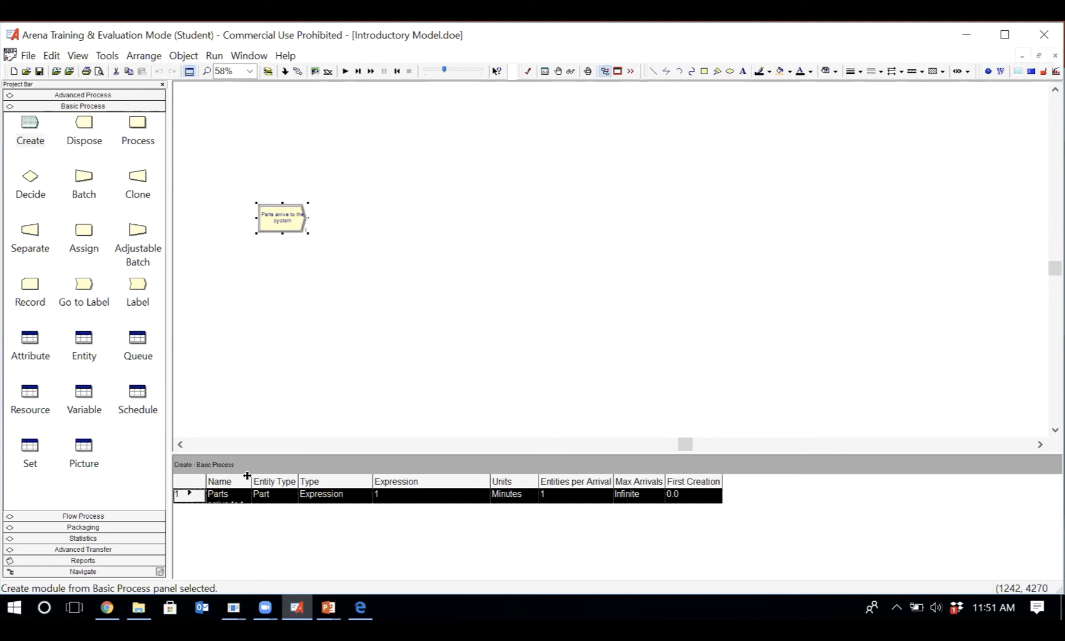
pyautogui.moveTo(247, 476); pyautogui.dragTo(302, 479)
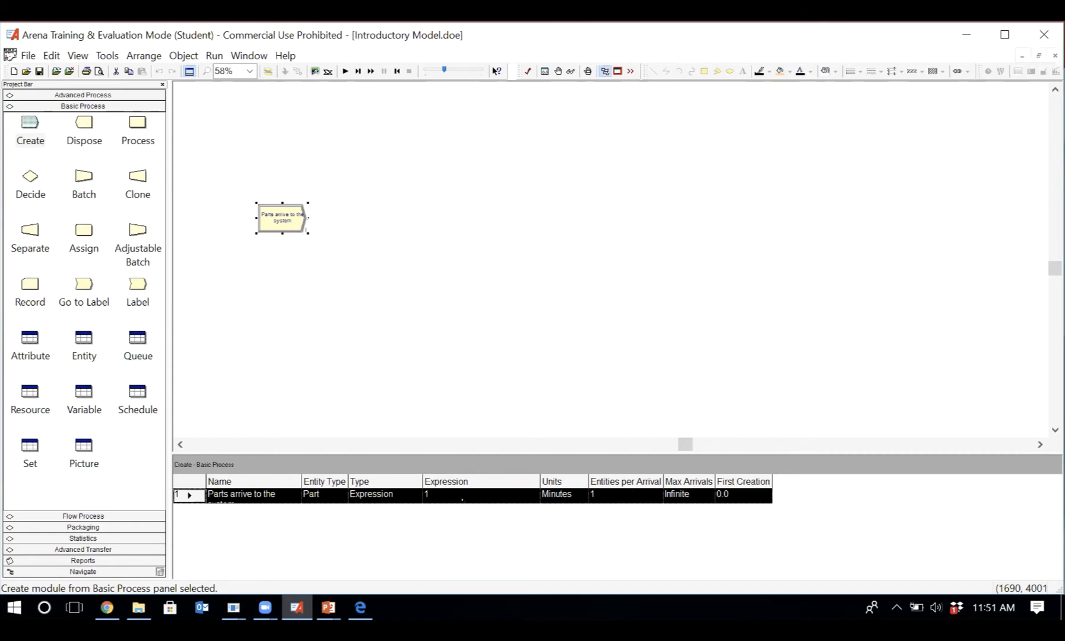
pyautogui.click(560, 496)
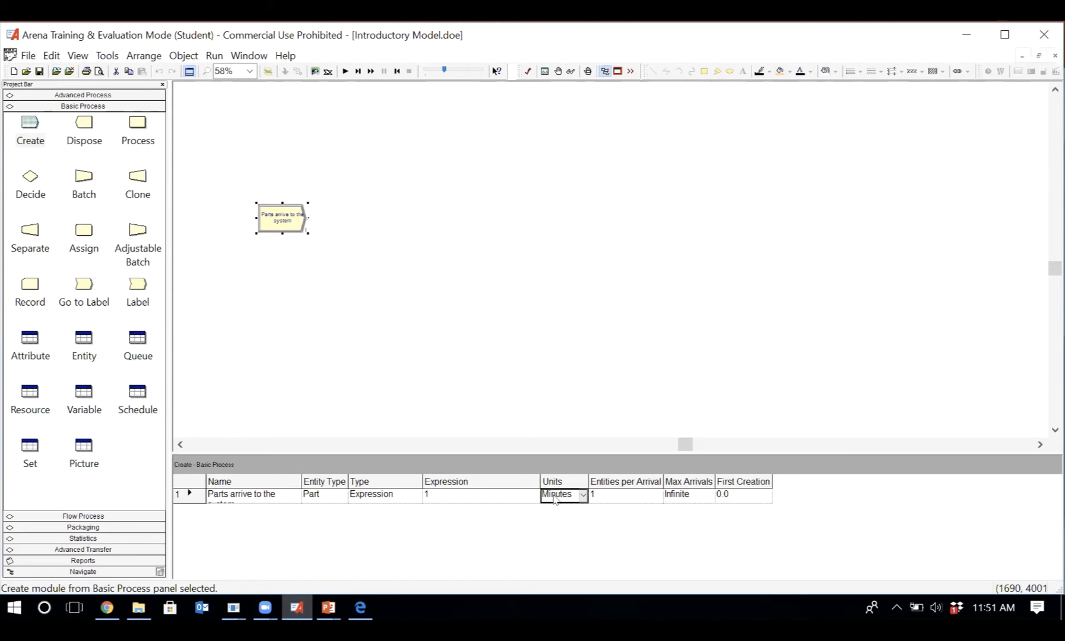
pyautogui.click(583, 495)
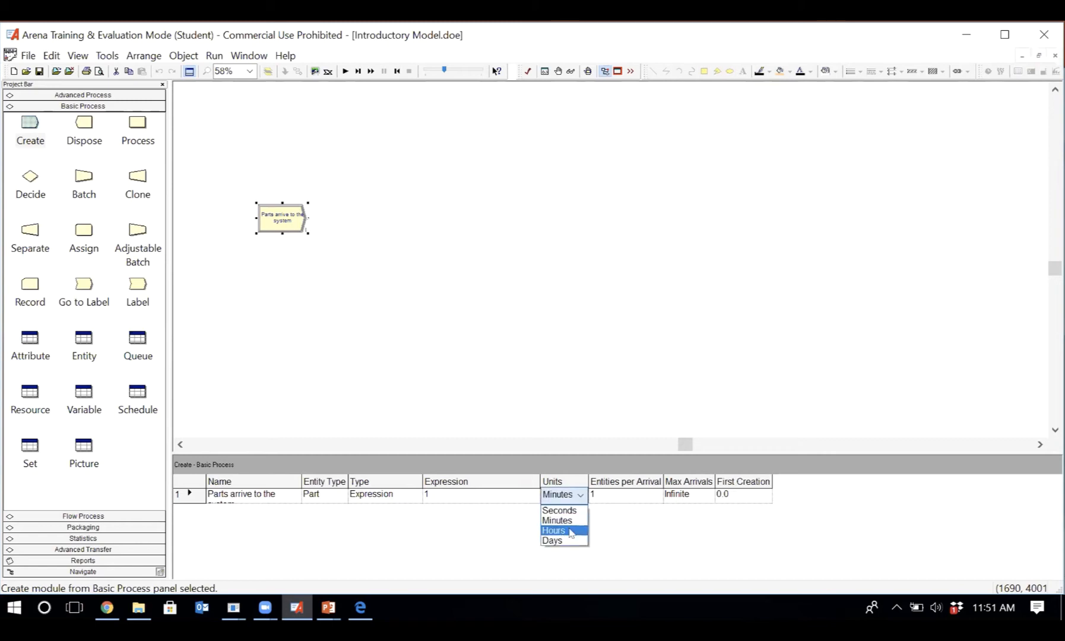
pyautogui.click(570, 532)
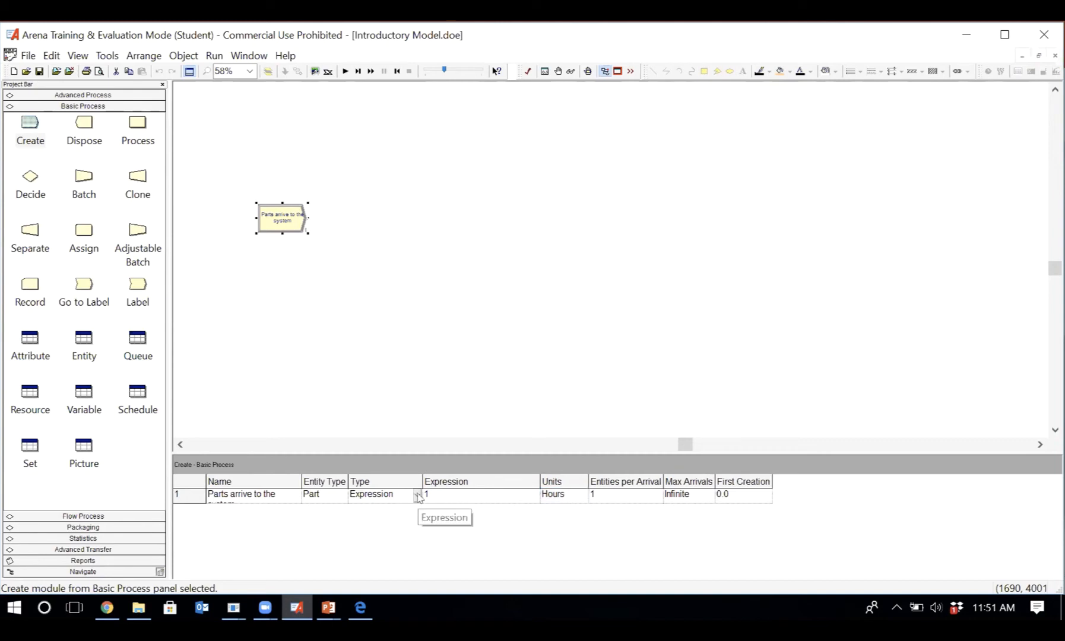
# - Set the arrival type to Random (Expo) in the Create module's spreadsheet row
pyautogui.click(418, 496)
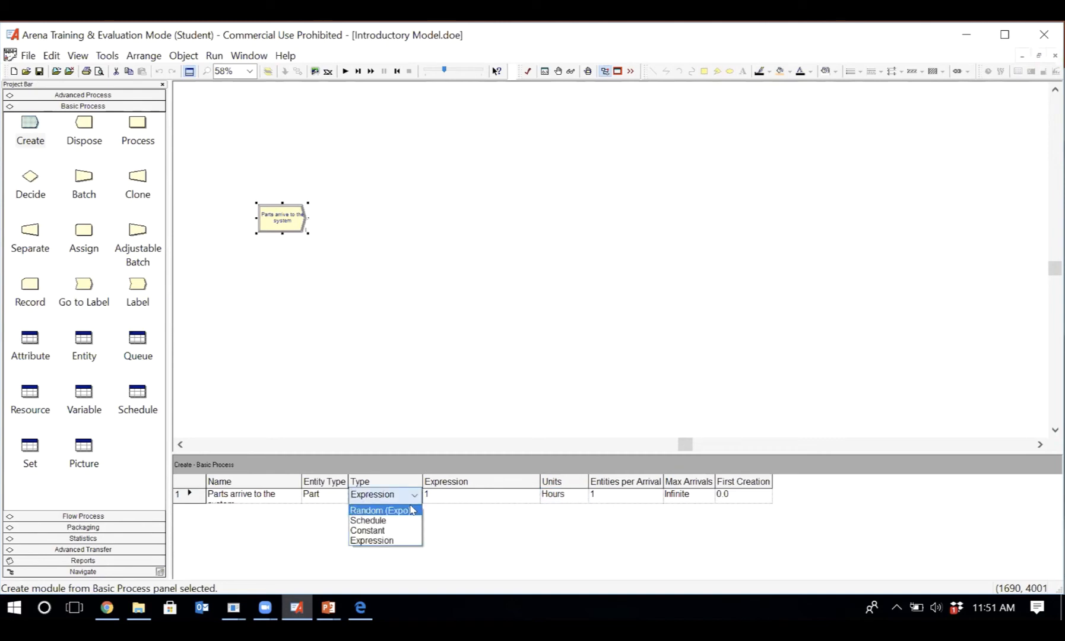
pyautogui.click(411, 510)
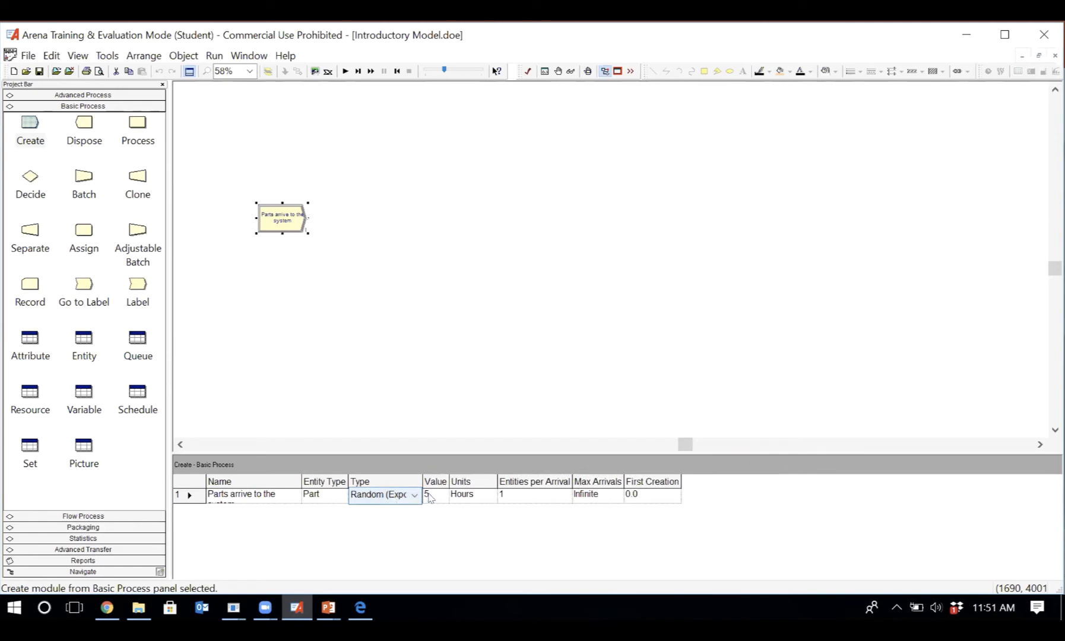
pyautogui.click(466, 497)
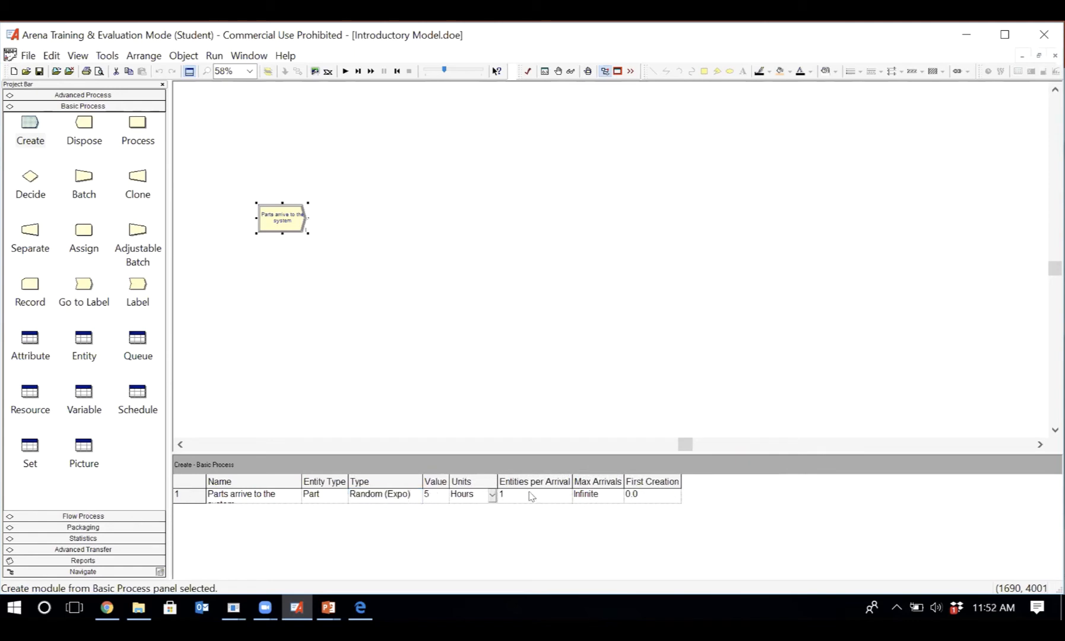
# - Inspect the entity type and name cells of the Create row, and reopen the module's settings to compare them with the spreadsheet
pyautogui.click(334, 497)
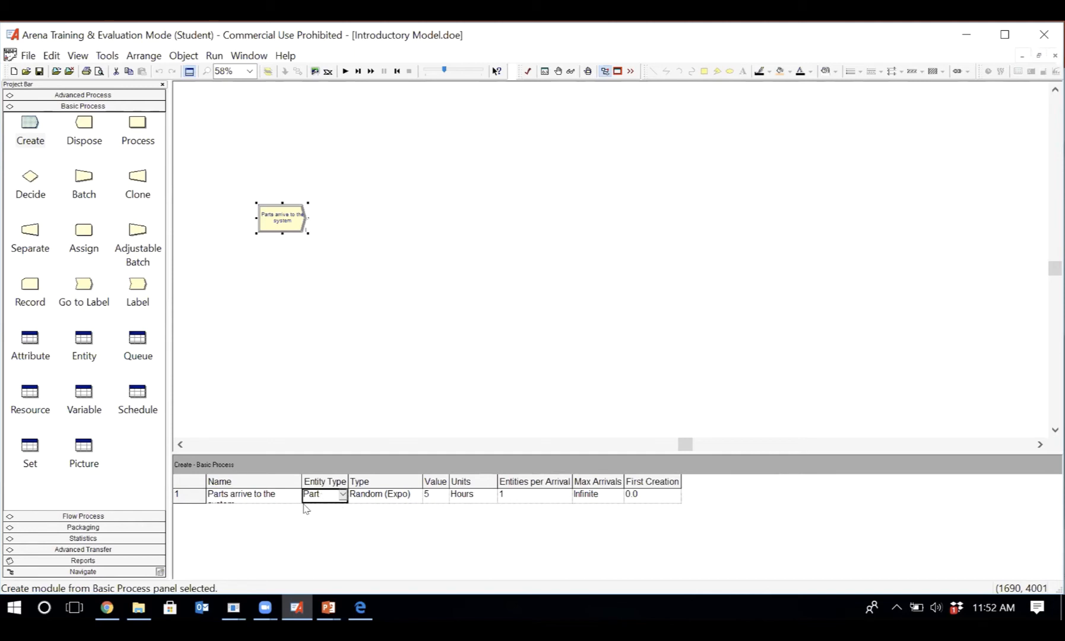
pyautogui.click(251, 497)
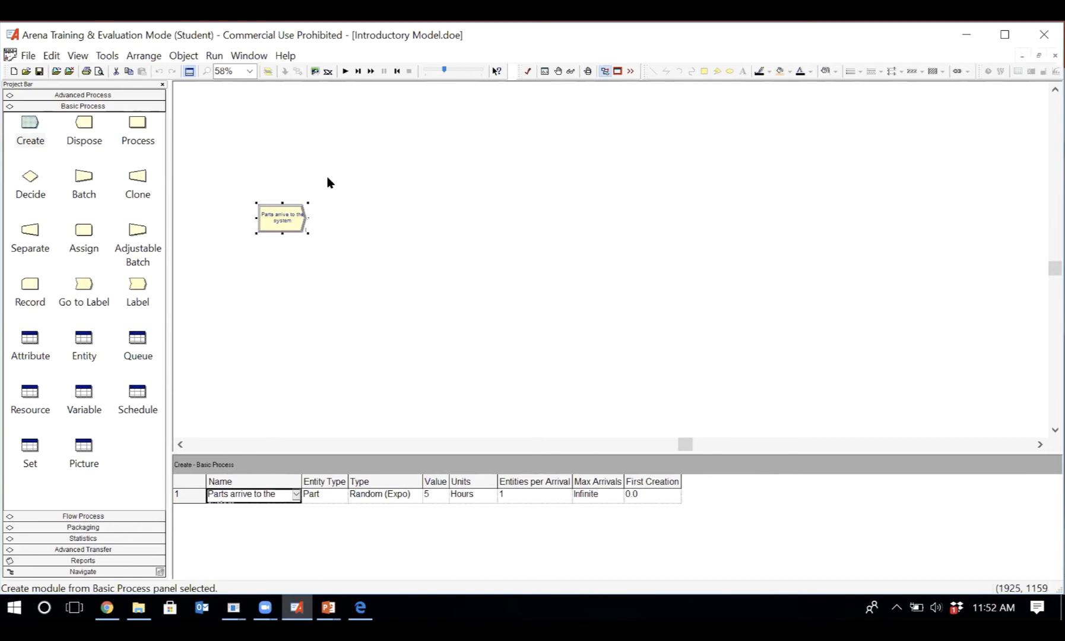
pyautogui.doubleClick(283, 217)
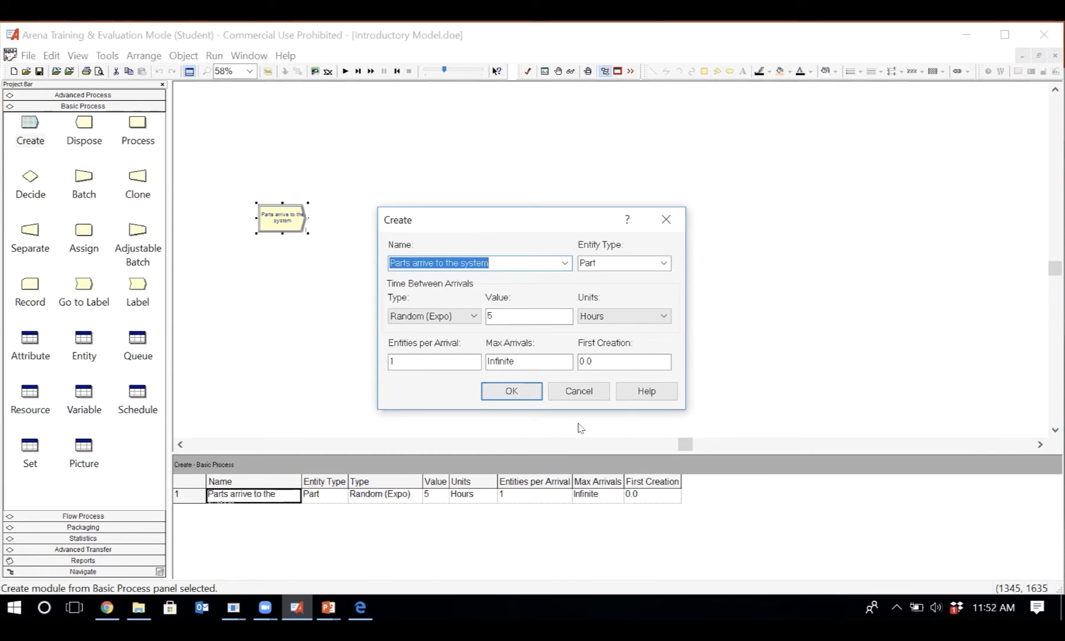
# - Dismiss the Create settings and place a second Create module below "Parts arrive to the system"
pyautogui.click(579, 391)
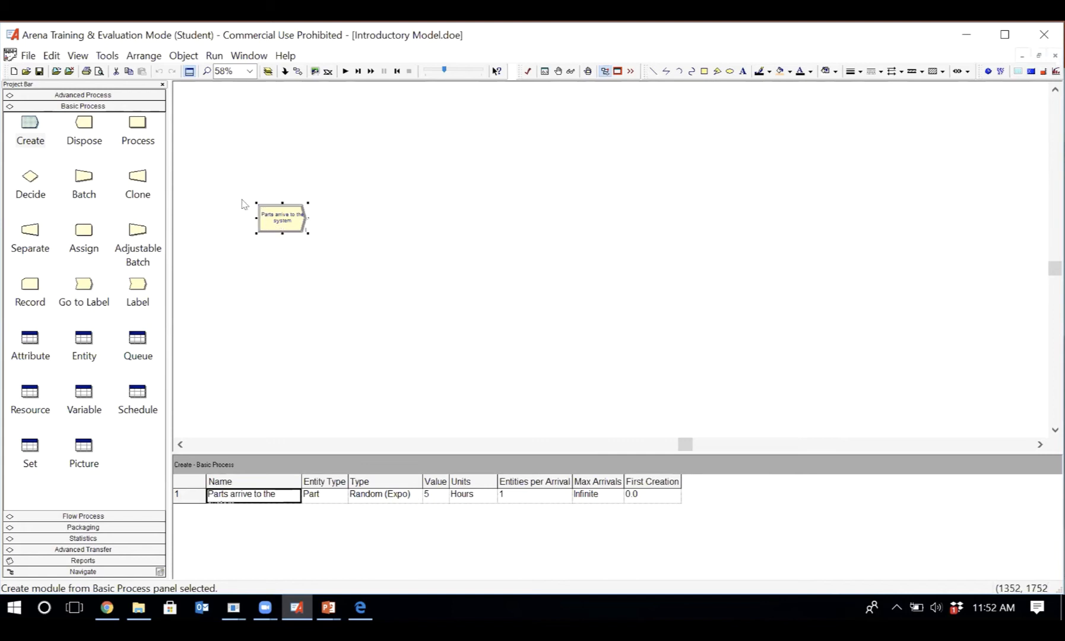
pyautogui.click(28, 121)
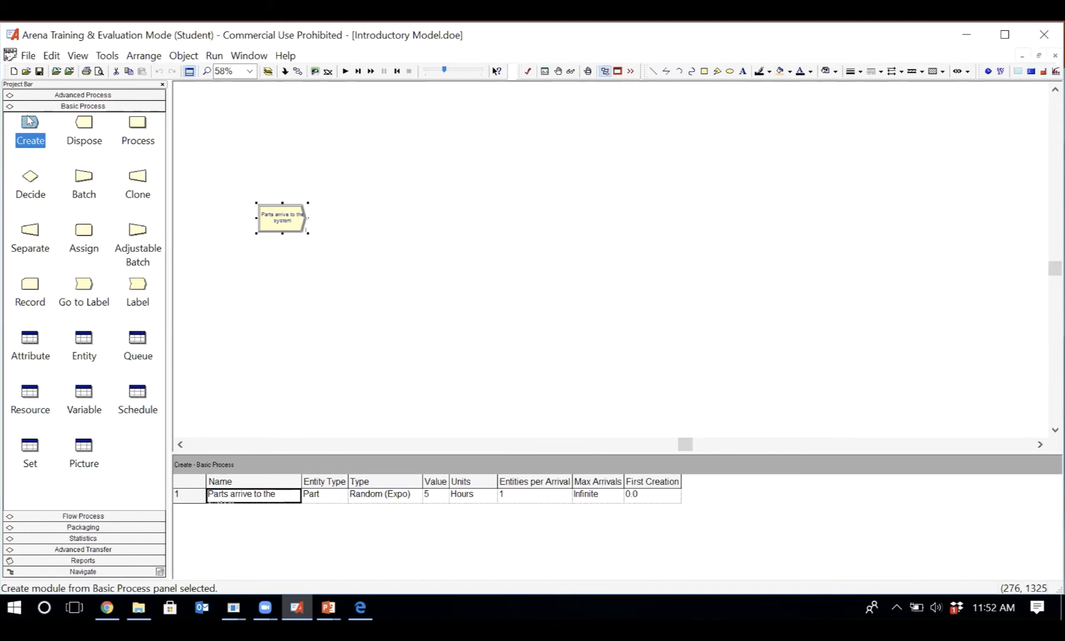
pyautogui.moveTo(28, 121); pyautogui.dragTo(270, 344)
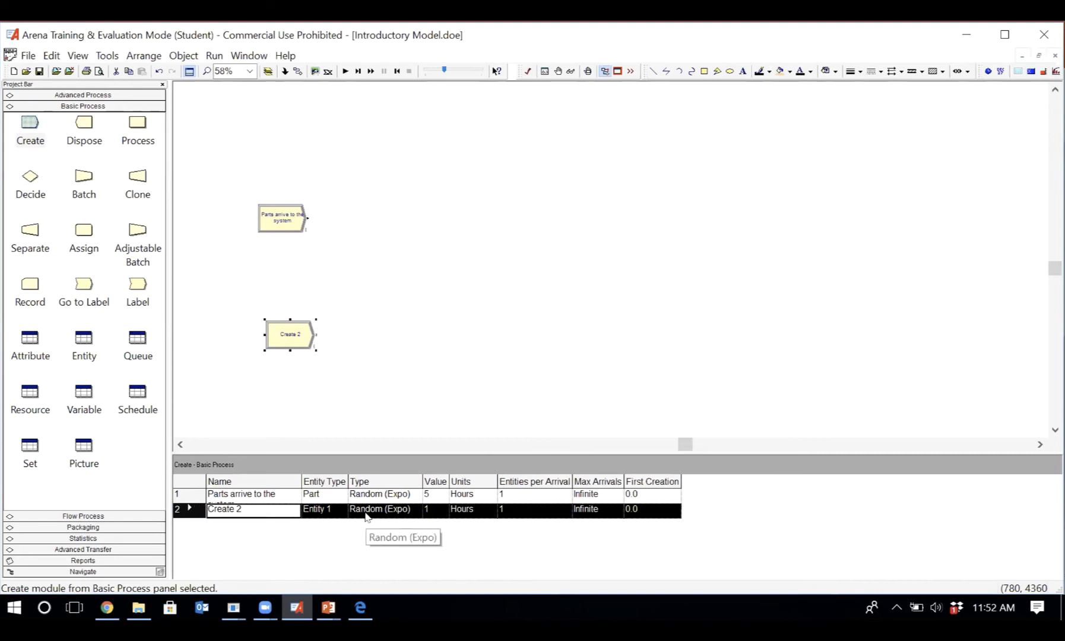
# - Compare the spreadsheet rows of both Create modules and view the settings of the second one
pyautogui.click(265, 497)
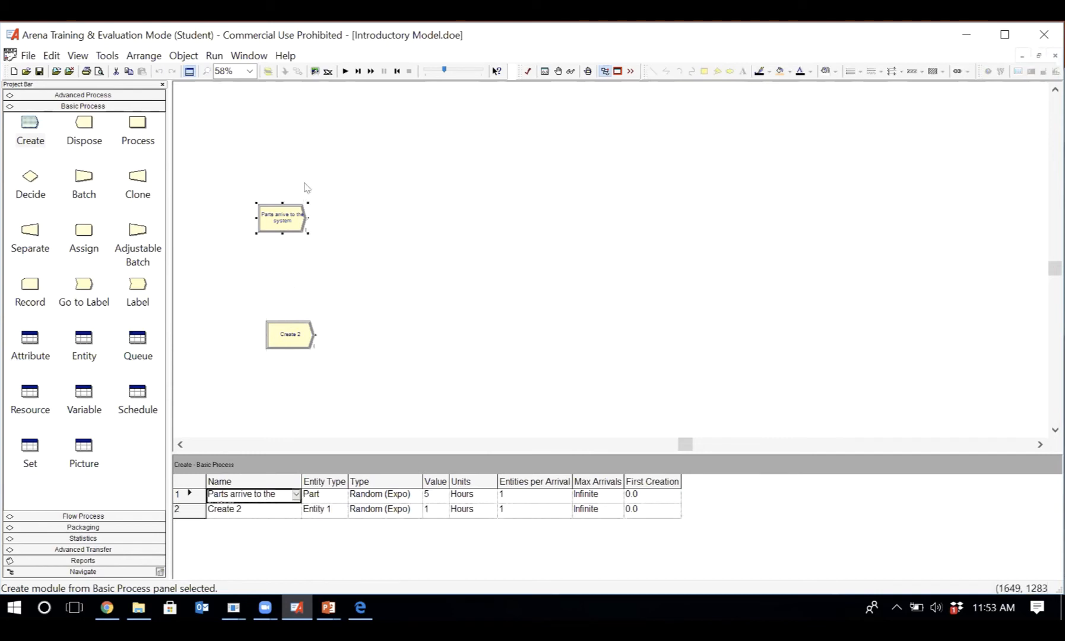
pyautogui.click(295, 328)
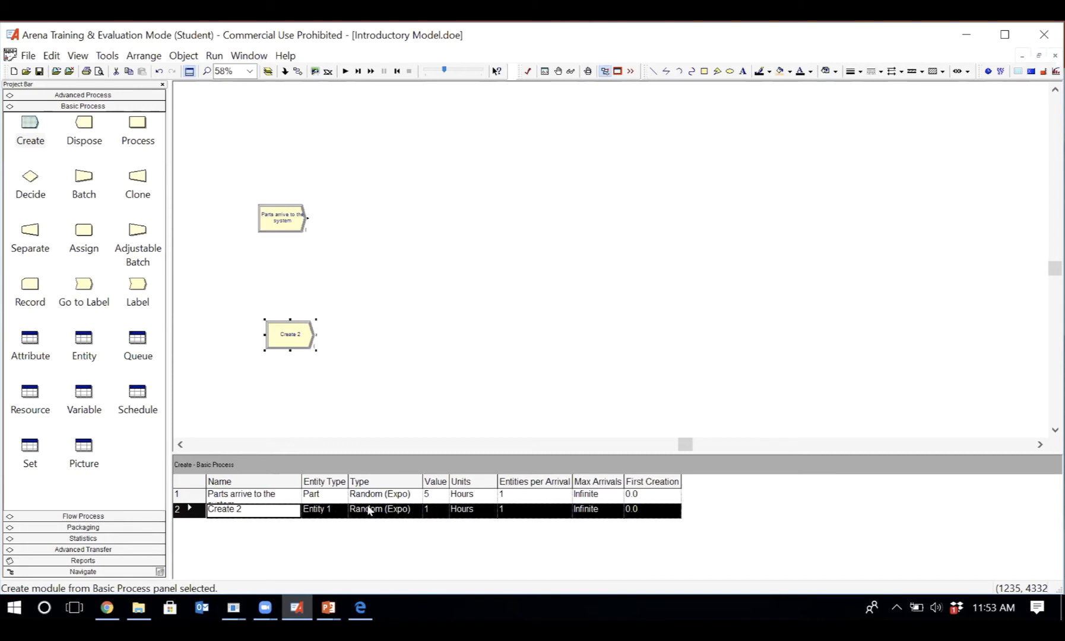
pyautogui.doubleClick(274, 345)
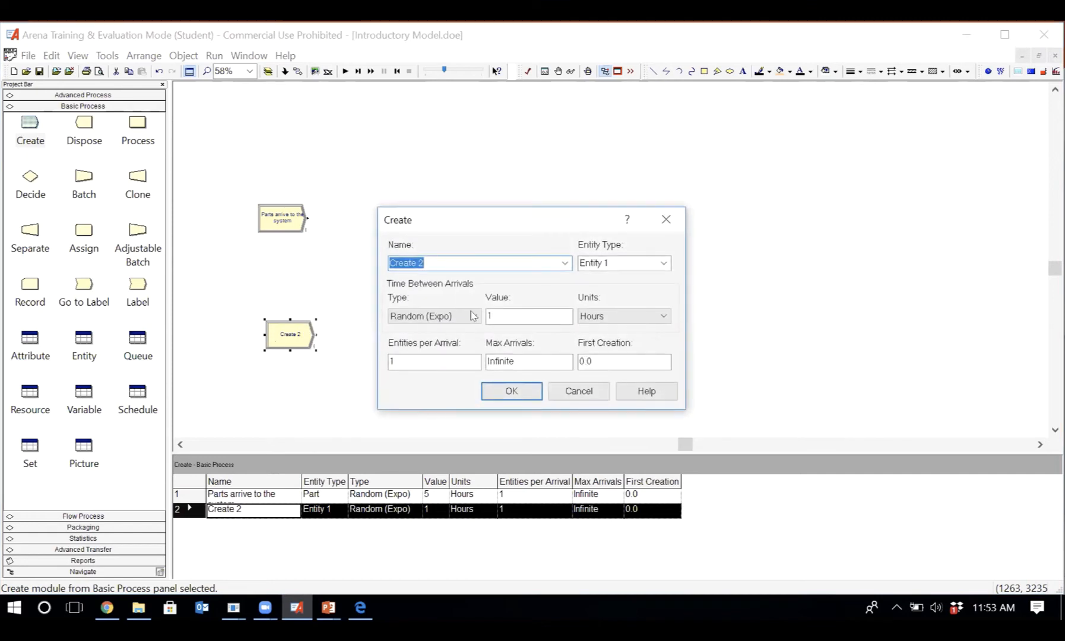
pyautogui.click(576, 390)
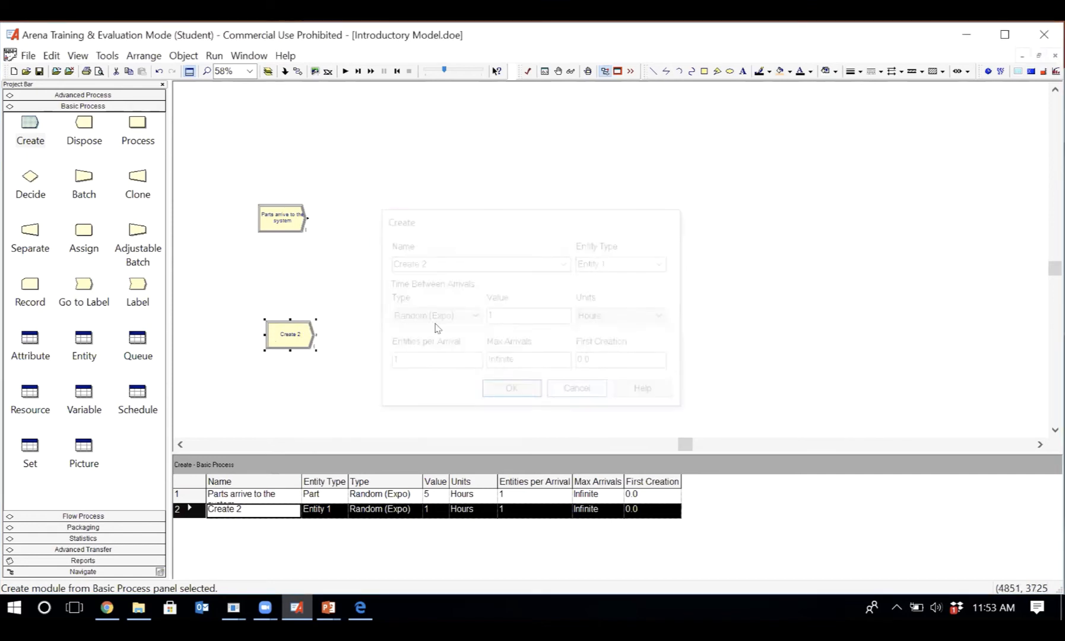
# - Delete the second Create module, "Create 2", from the model
pyautogui.rightClick(299, 342)
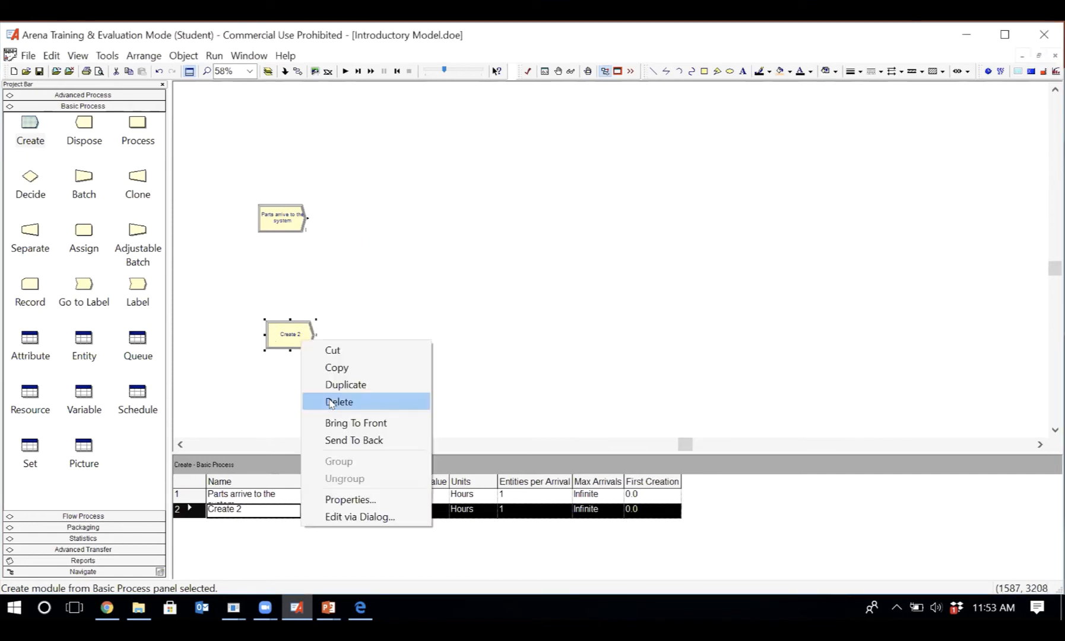
pyautogui.click(269, 369)
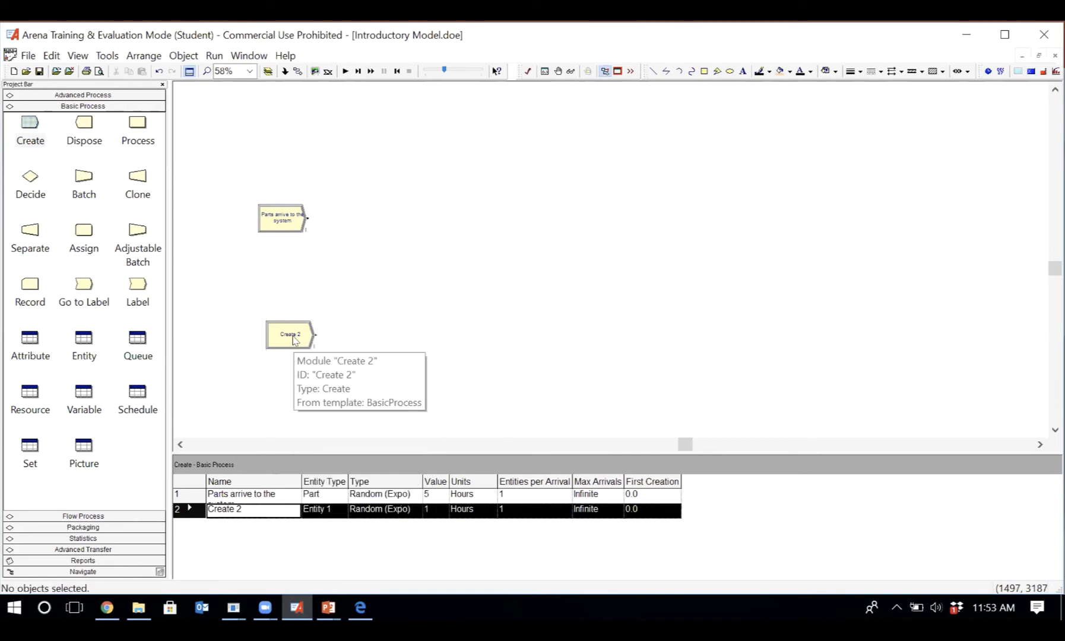
pyautogui.click(296, 341)
pyautogui.rightClick(296, 341)
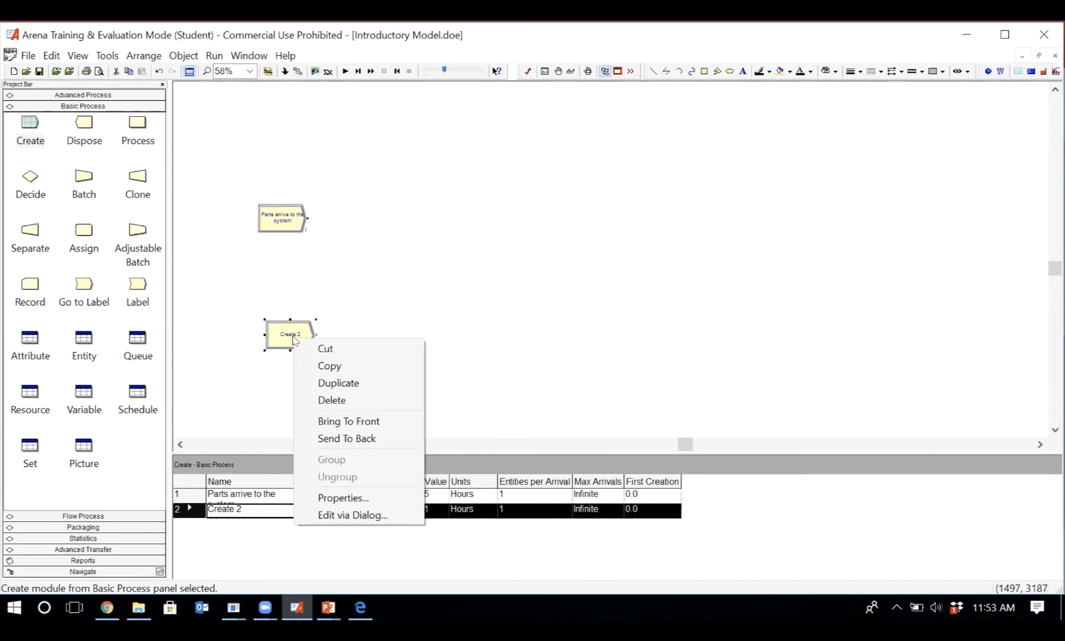
pyautogui.click(335, 402)
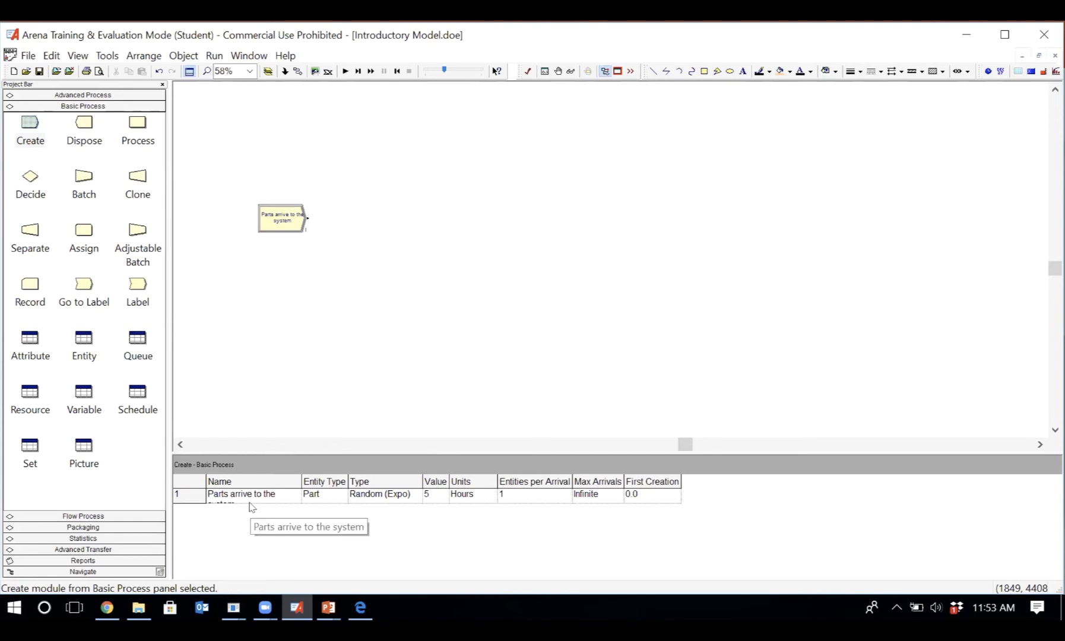
# - Review the settings of the Create module "Parts arrive to the system", including its entity type, without changing them
pyautogui.doubleClick(286, 224)
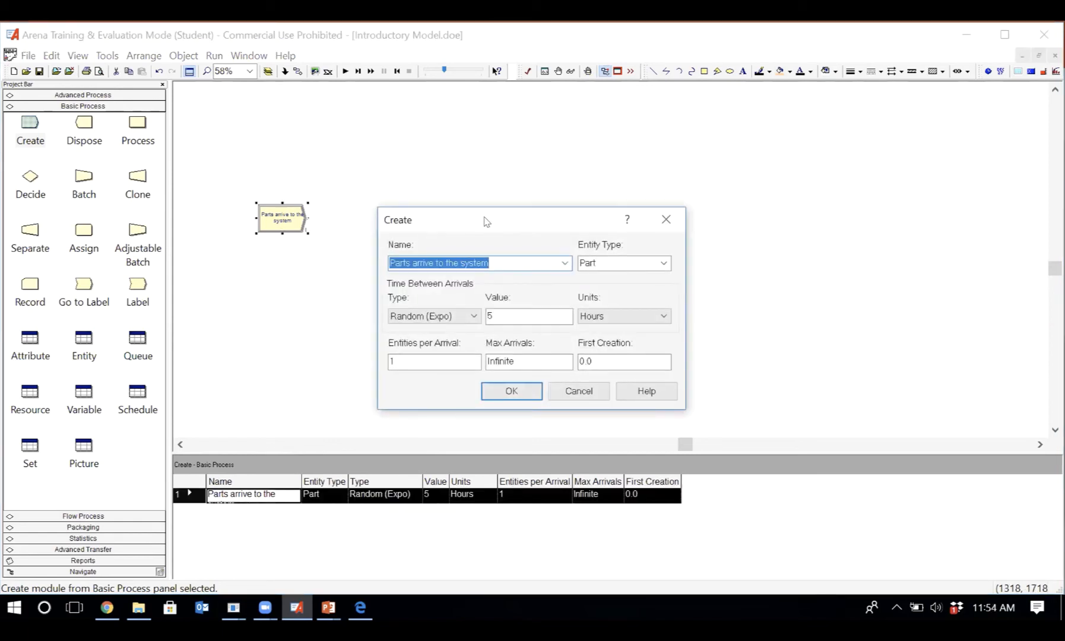
pyautogui.moveTo(487, 223); pyautogui.dragTo(481, 146)
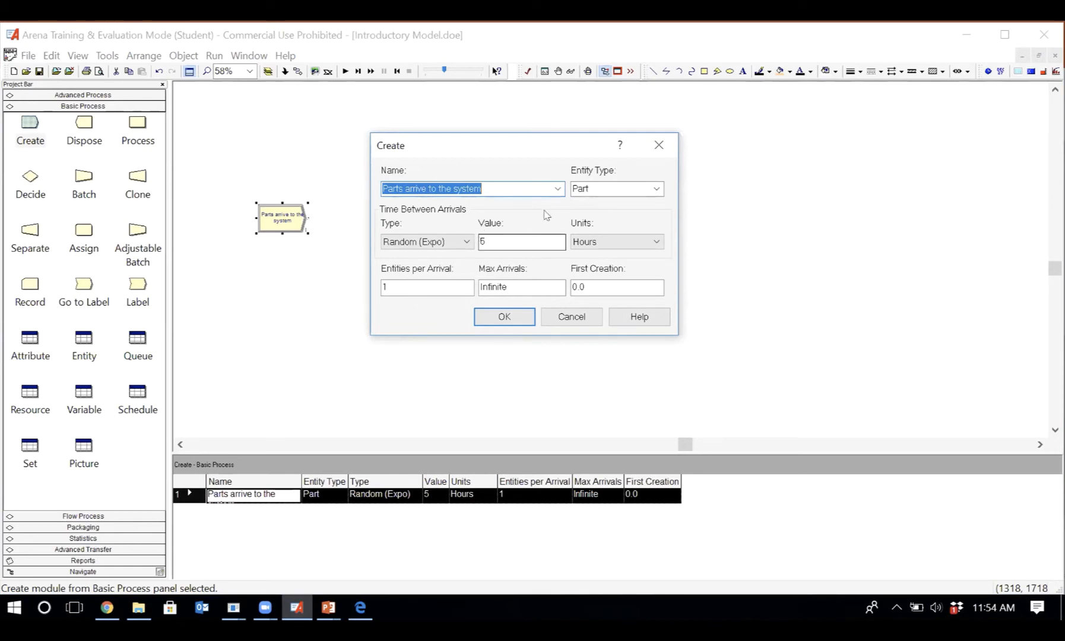
pyautogui.click(592, 189)
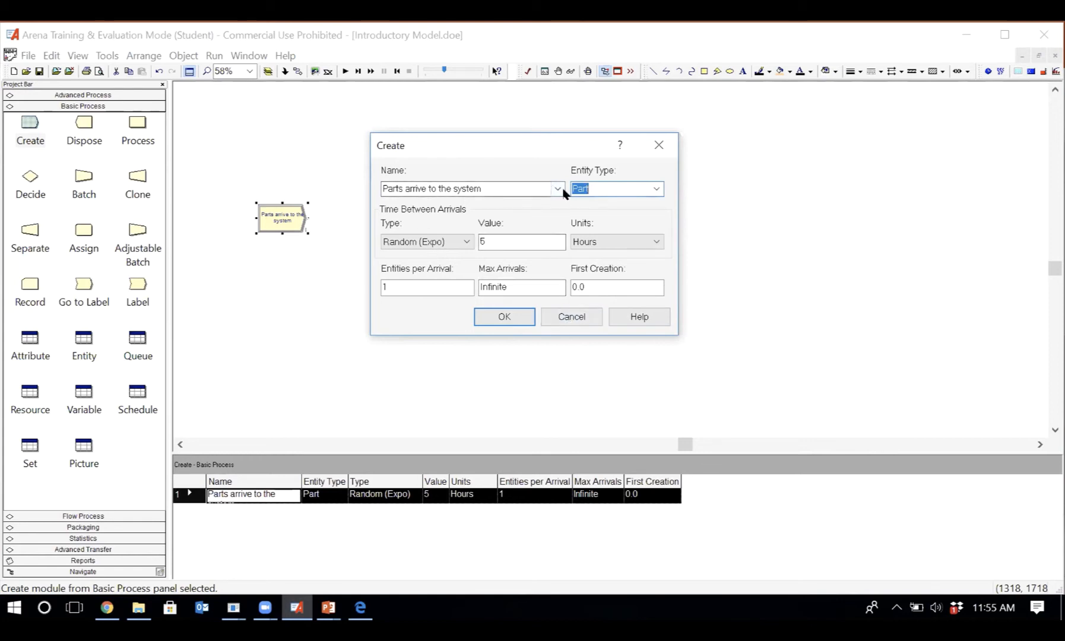
pyautogui.click(560, 318)
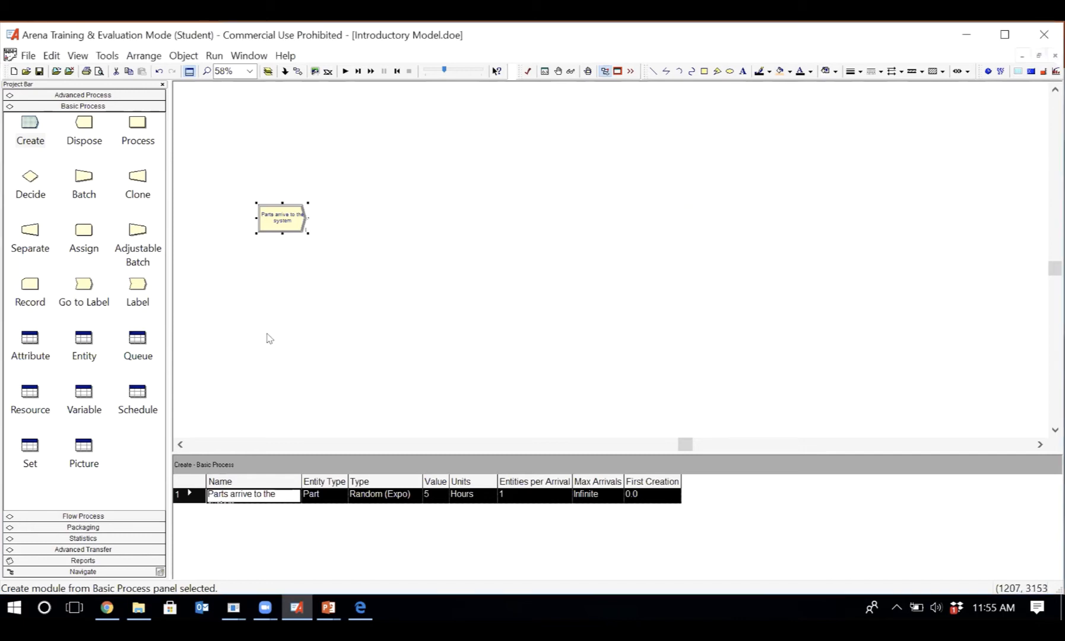
# - Examine the Entity spreadsheet and check its entity type against the Create module's settings
pyautogui.click(83, 342)
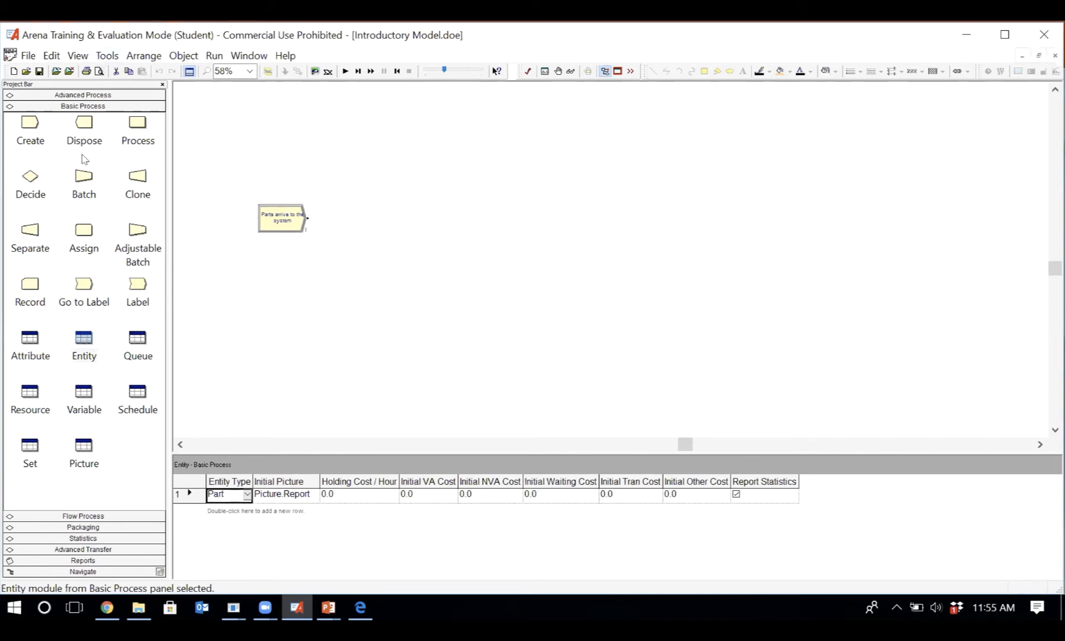
pyautogui.click(83, 339)
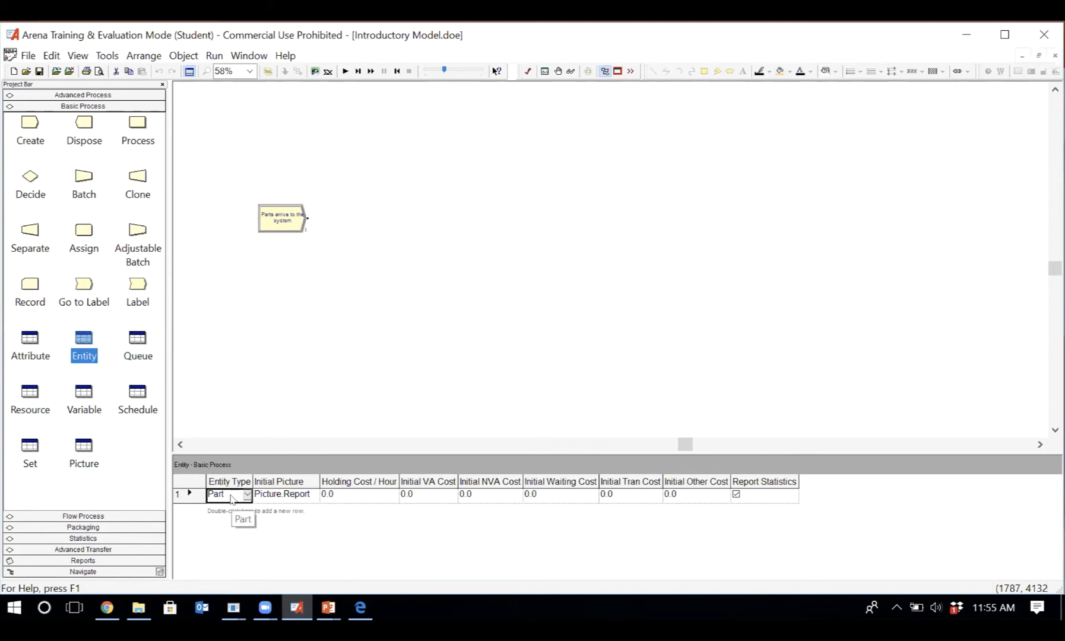
pyautogui.doubleClick(282, 219)
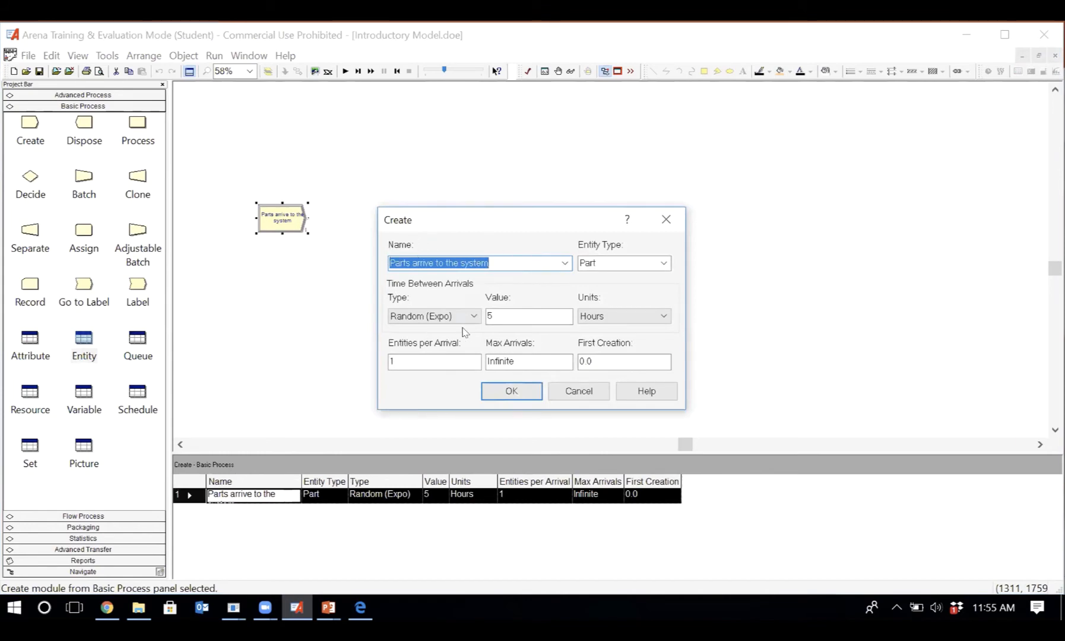
pyautogui.click(579, 391)
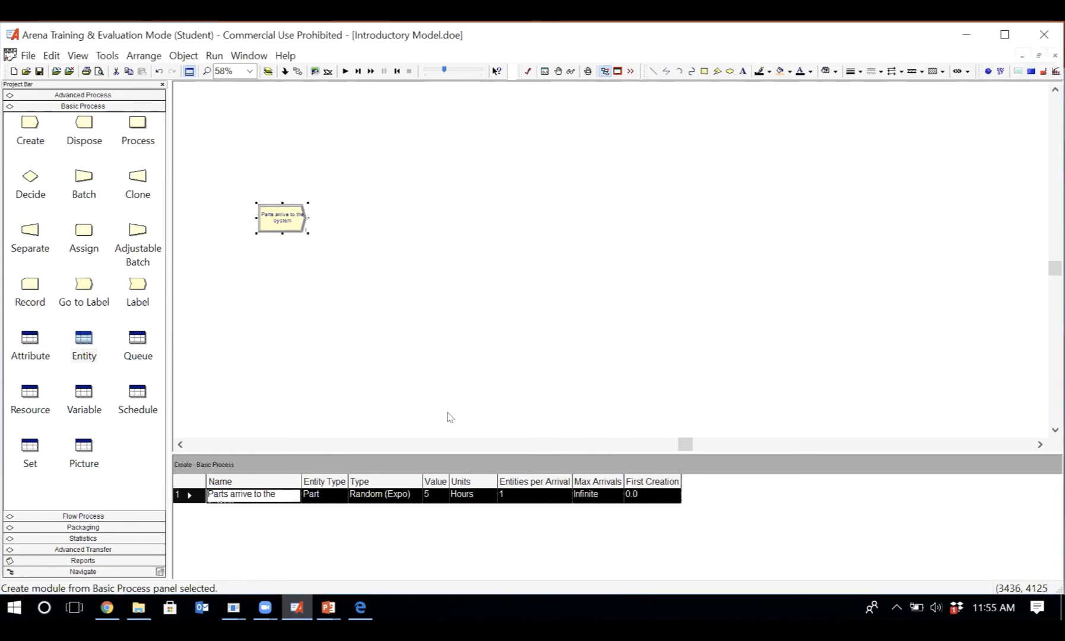
# - Show the Entity spreadsheet and widen its Initial Picture column so the picture names fit
pyautogui.click(82, 338)
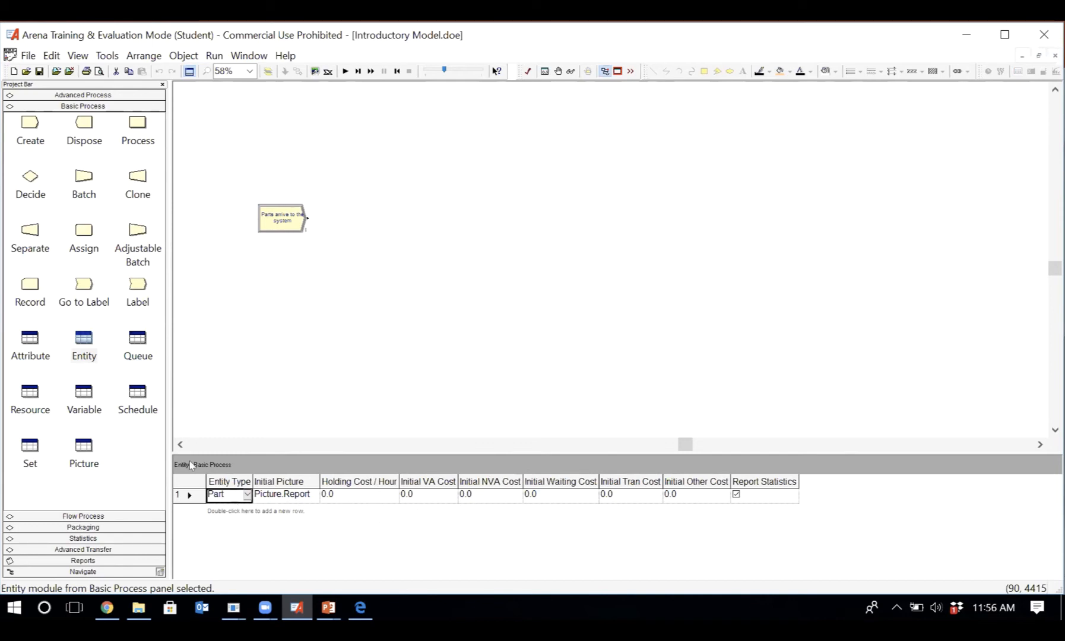
pyautogui.click(83, 340)
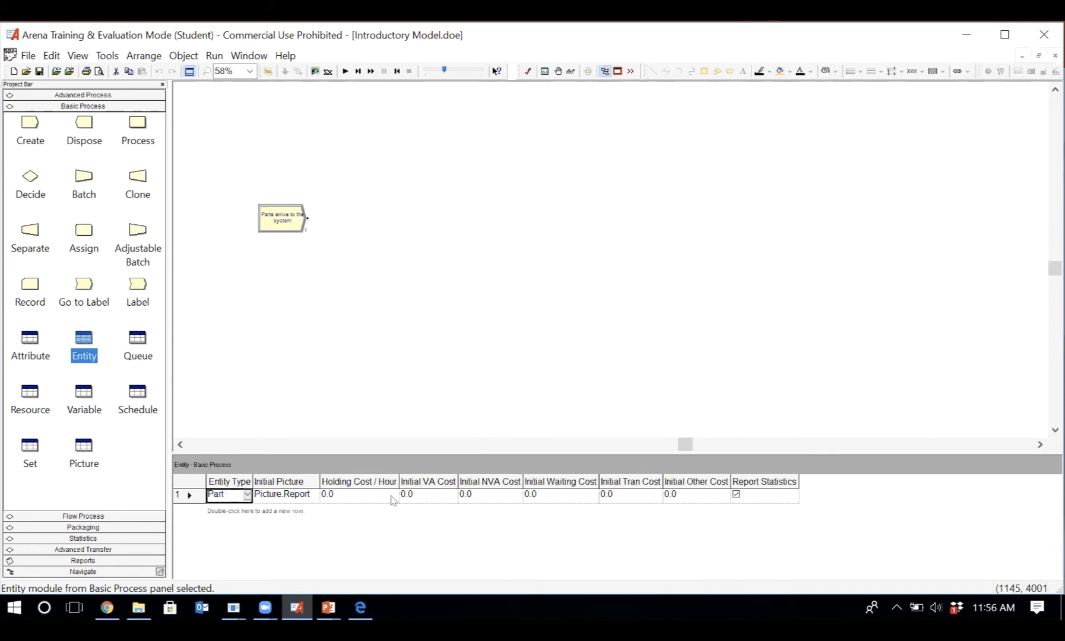
pyautogui.click(296, 495)
pyautogui.click(300, 499)
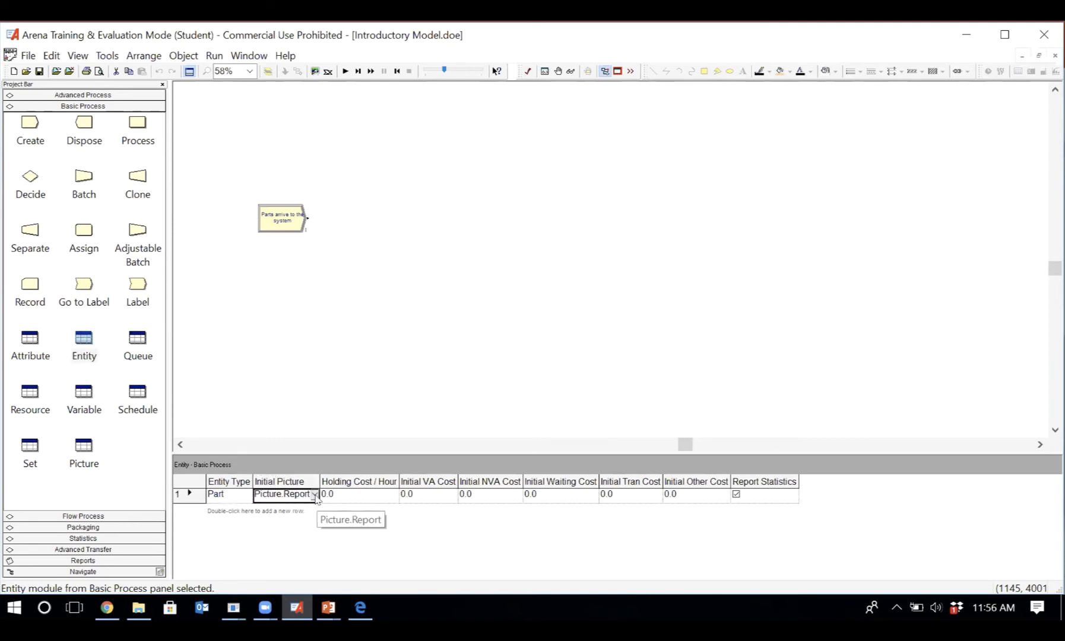
pyautogui.click(315, 495)
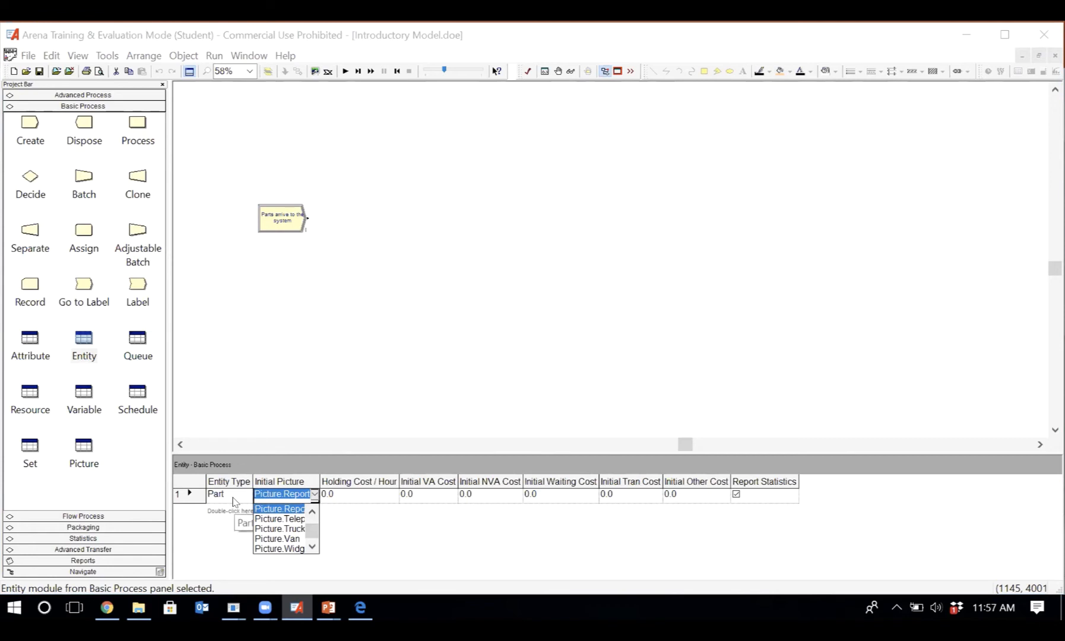
pyautogui.click(312, 513)
pyautogui.click(312, 514)
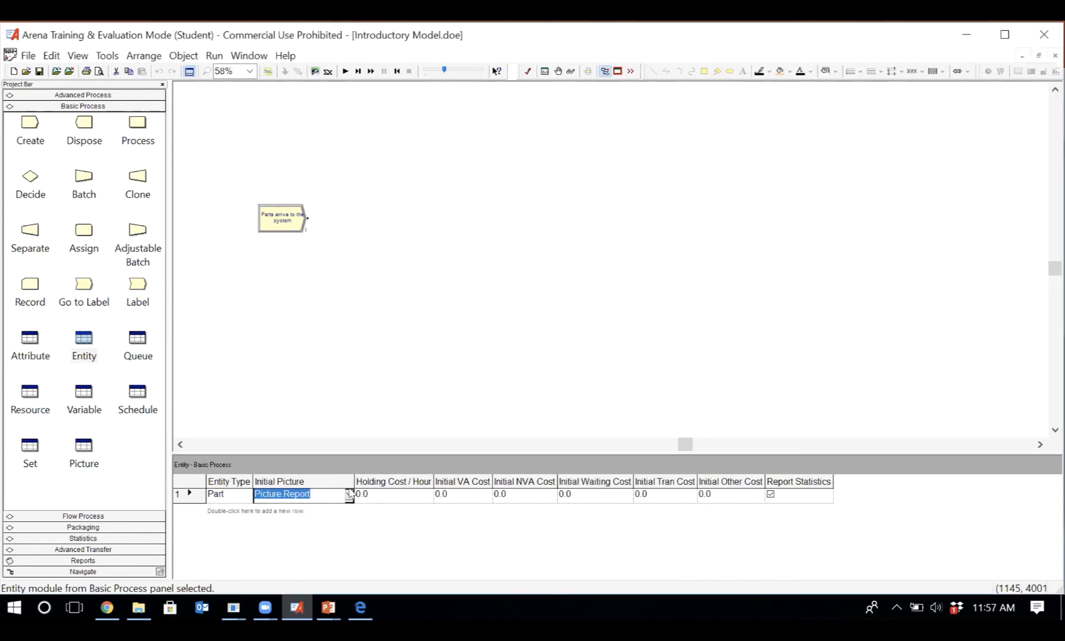
# - Set the initial picture of the Part entity to Picture.Blue Ball
pyautogui.click(349, 495)
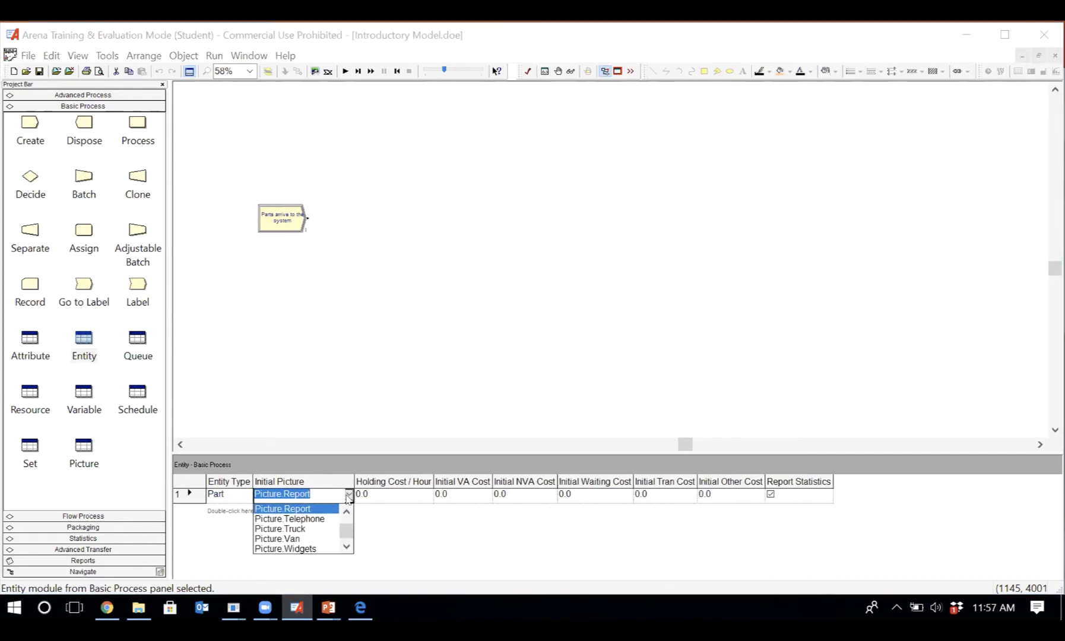
pyautogui.scroll(7, 346, 509)
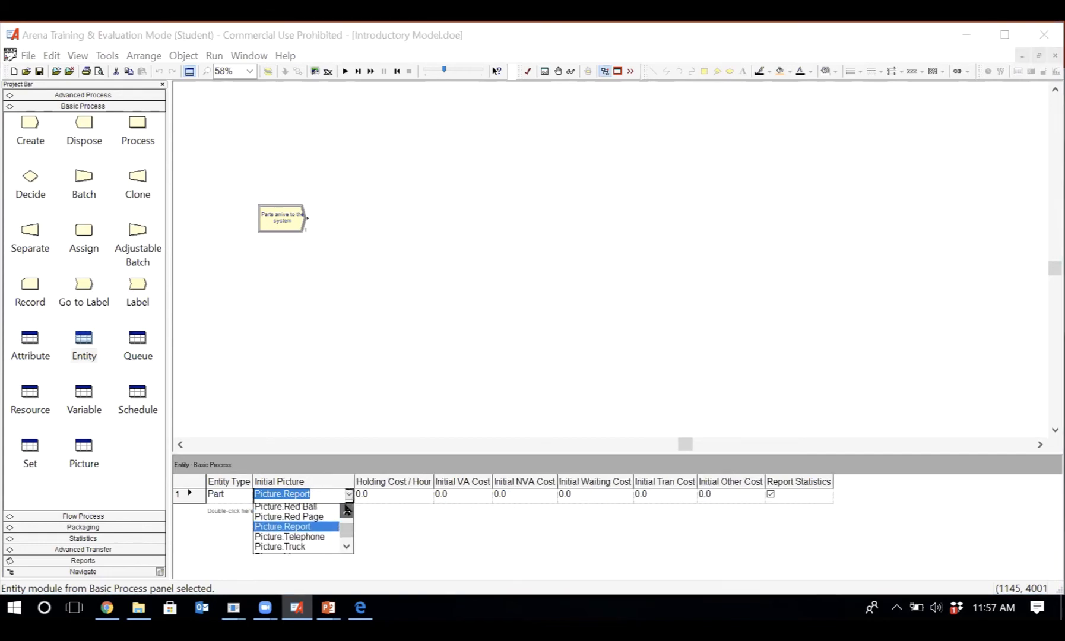
pyautogui.scroll(7, 346, 509)
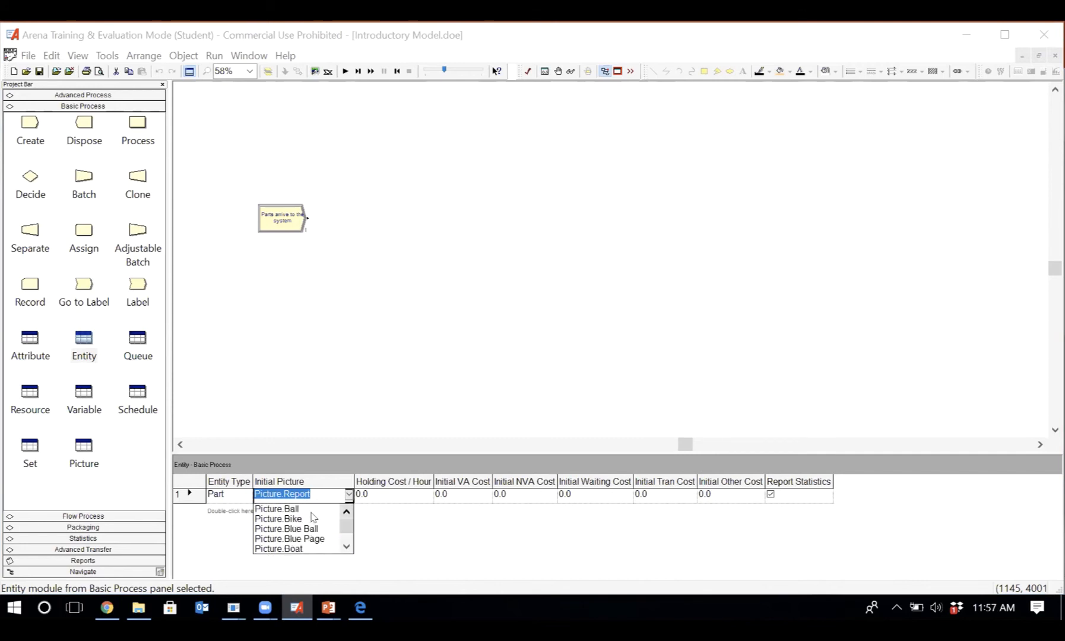
pyautogui.click(312, 529)
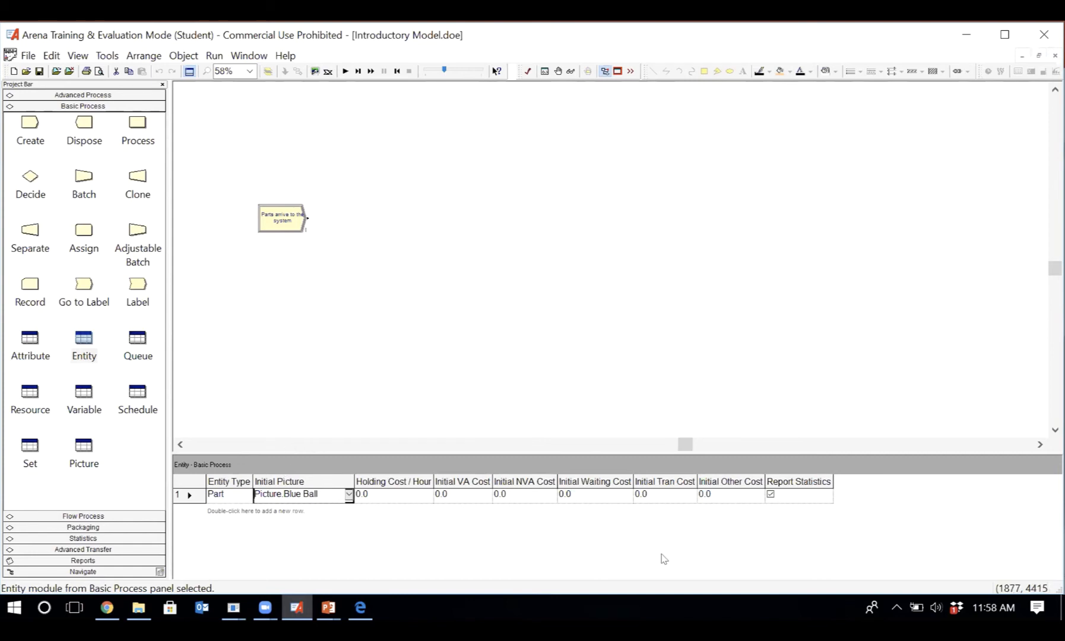
# - Toggle the Part entity's Report Statistics option off and back on, and leave the Entity spreadsheet
pyautogui.click(771, 496)
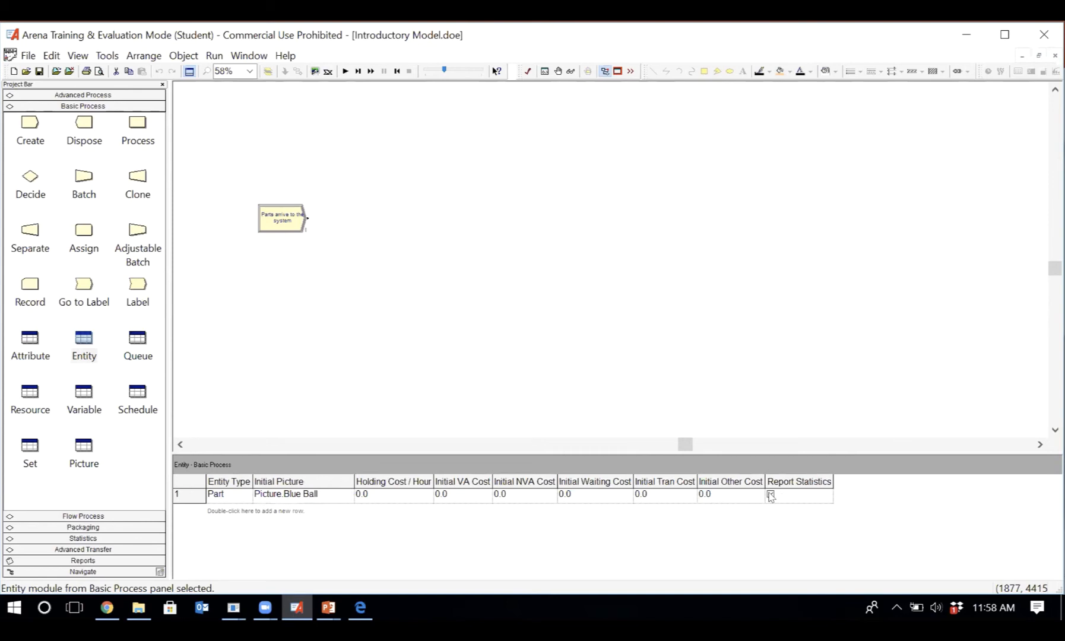
pyautogui.click(771, 496)
pyautogui.click(564, 374)
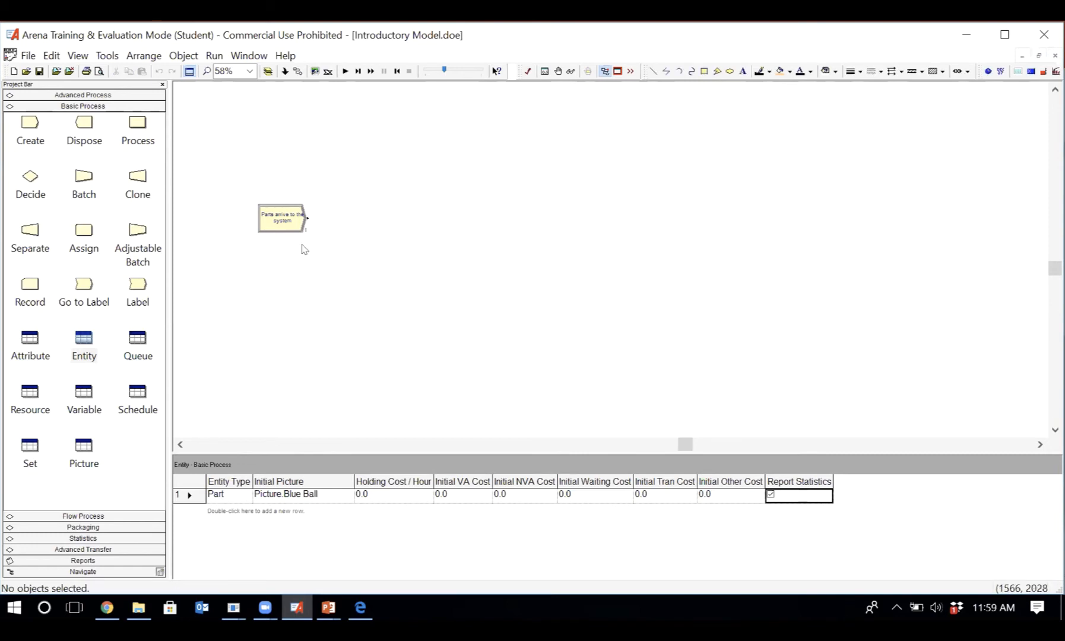
# - Review the Create module in the model and the Entity data module that belongs to it
pyautogui.moveTo(291, 214)
pyautogui.click(84, 339)
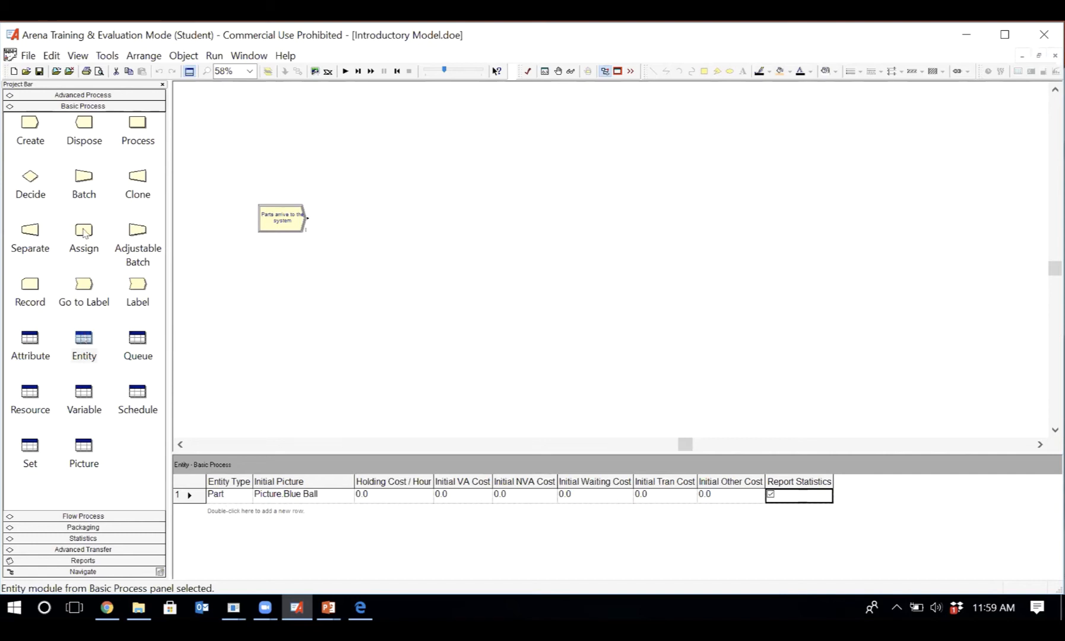
pyautogui.click(83, 338)
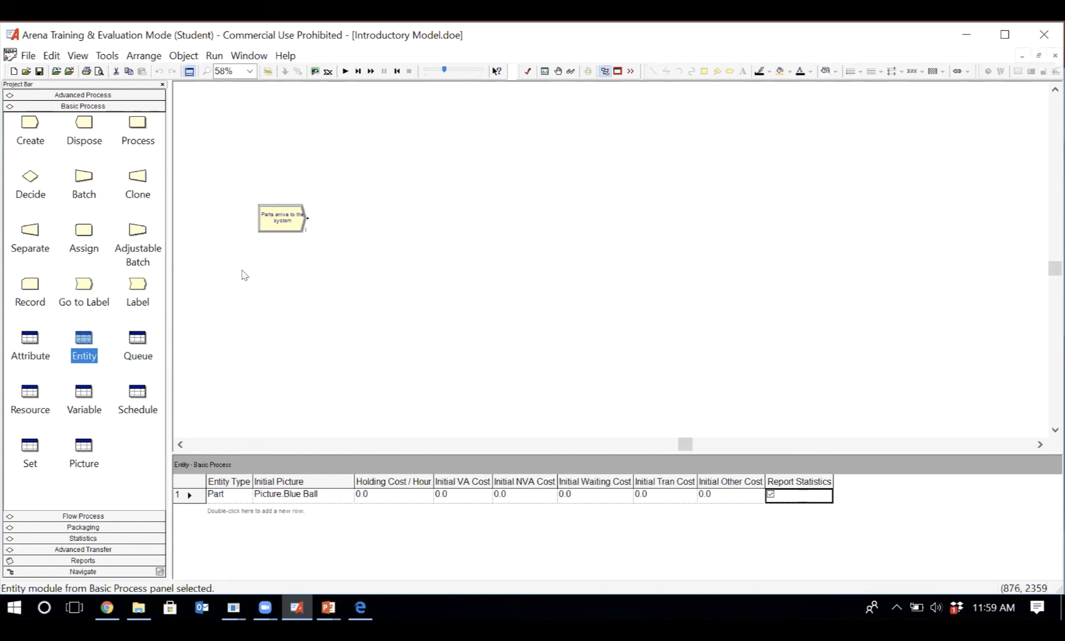
# - Place a Process module in the model to the right of the Create module
pyautogui.click(137, 123)
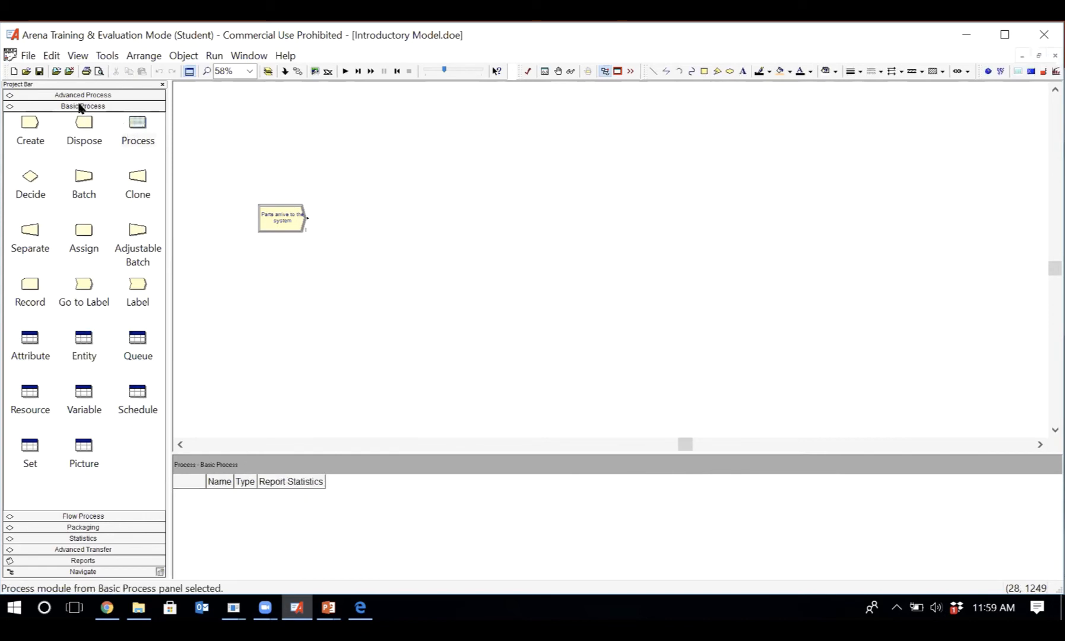
pyautogui.click(137, 125)
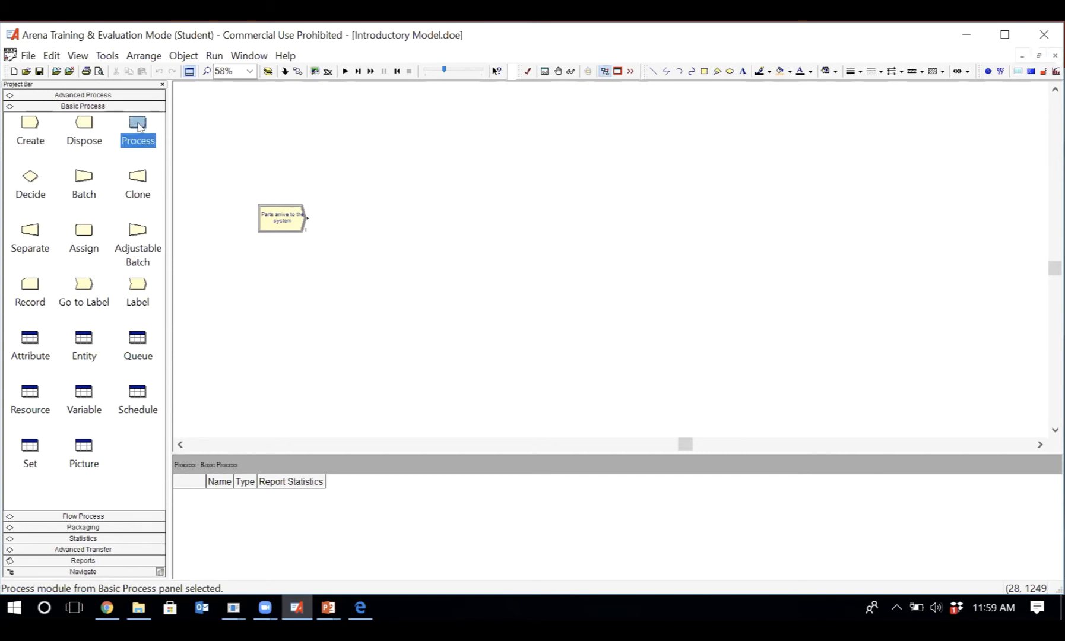
pyautogui.moveTo(138, 125); pyautogui.dragTo(365, 219)
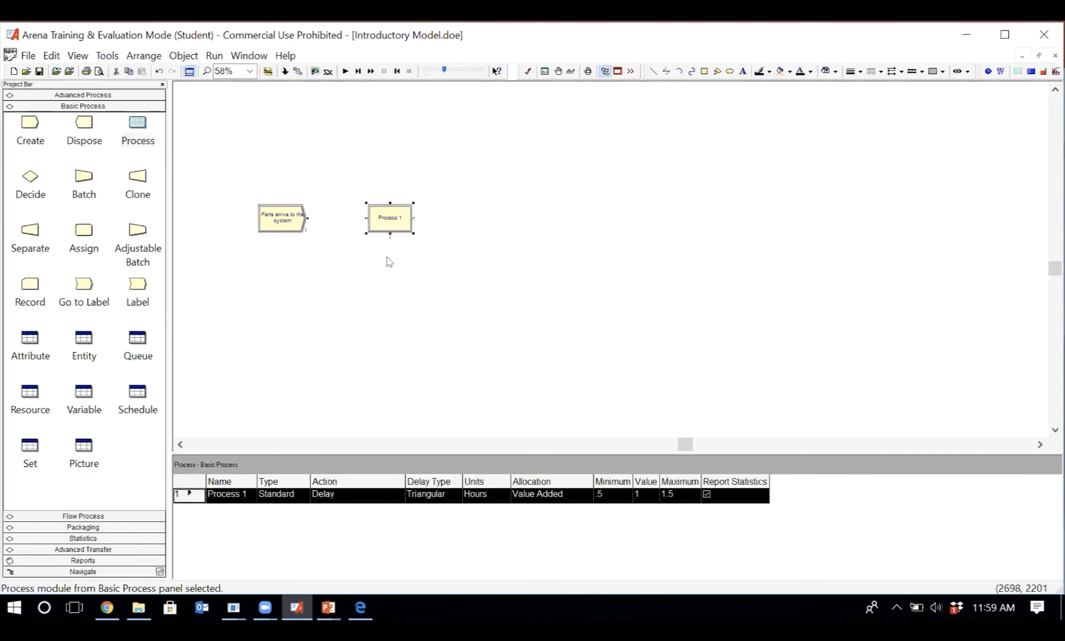
# - Name the new Process module Drill Operation and keep its type as Standard
pyautogui.doubleClick(394, 226)
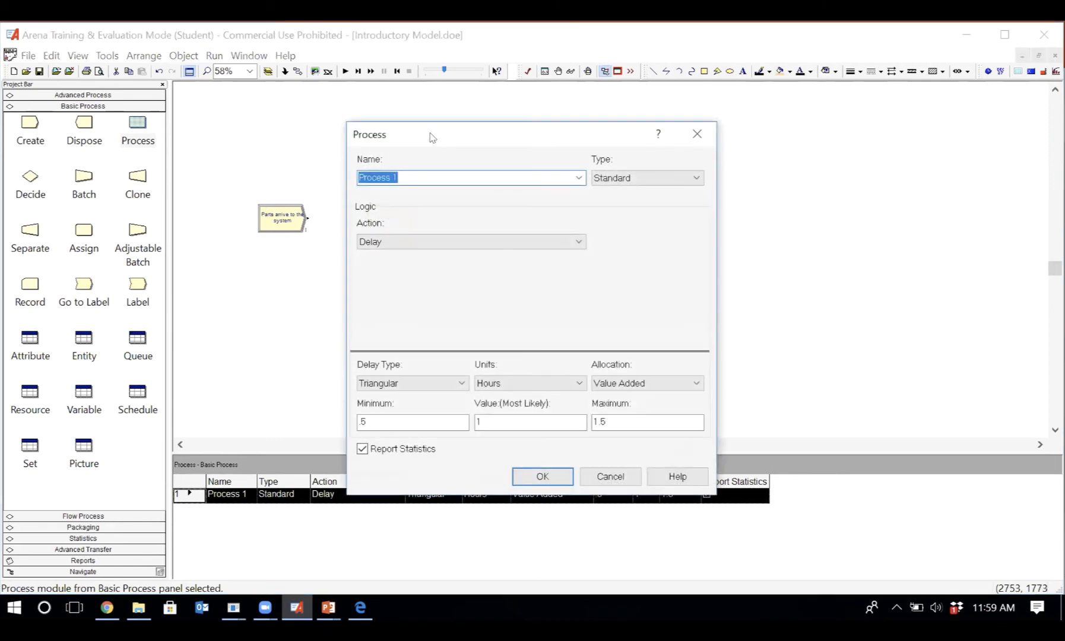
pyautogui.moveTo(456, 134); pyautogui.dragTo(583, 119)
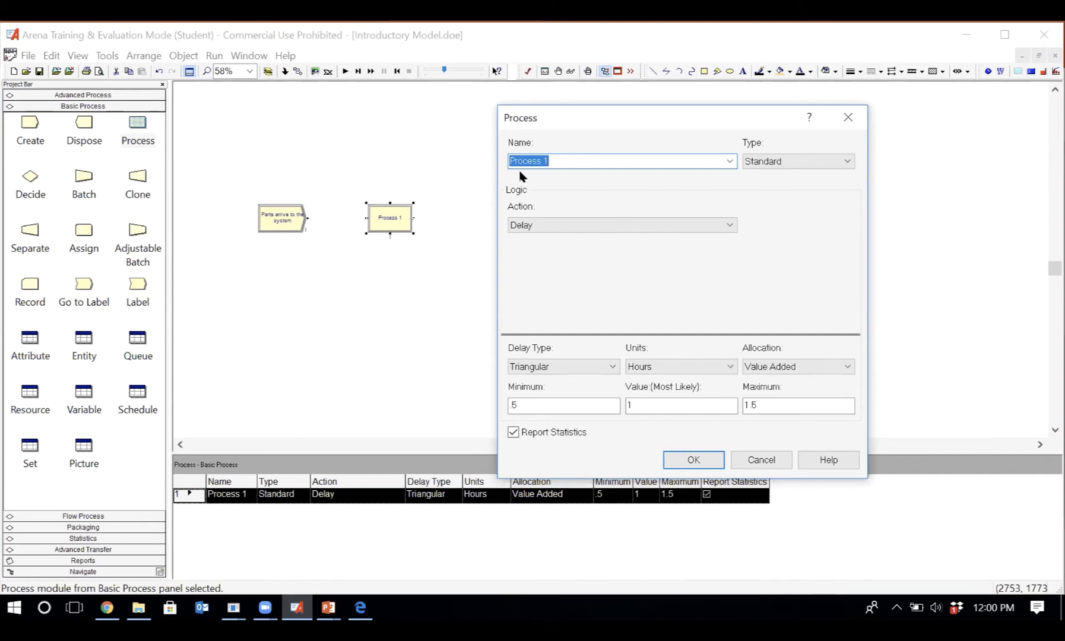
pyautogui.write('Drill Operation')
pyautogui.click(768, 163)
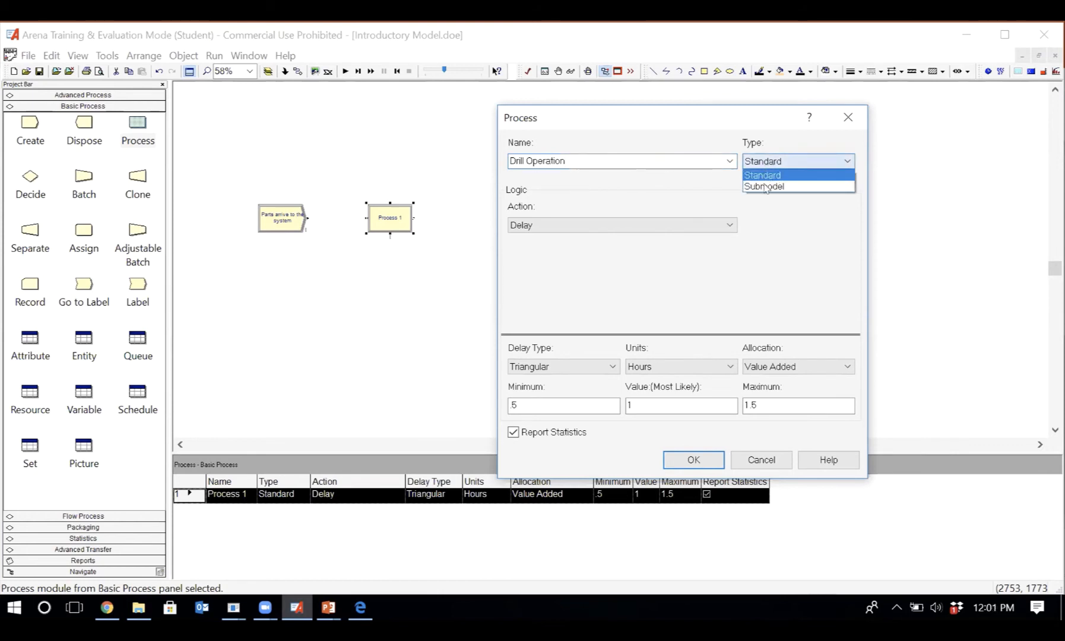
pyautogui.click(758, 233)
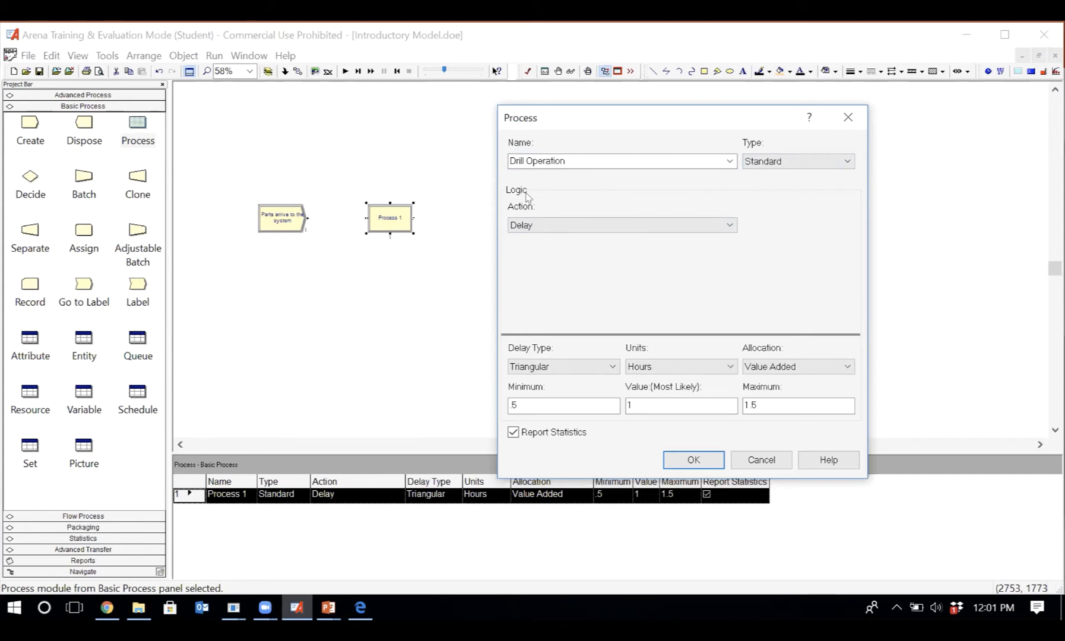
# - Try the Seize Delay Release, Delay, Seize Delay and Delay Release actions in turn for Drill Operation to compare their settings
pyautogui.click(570, 225)
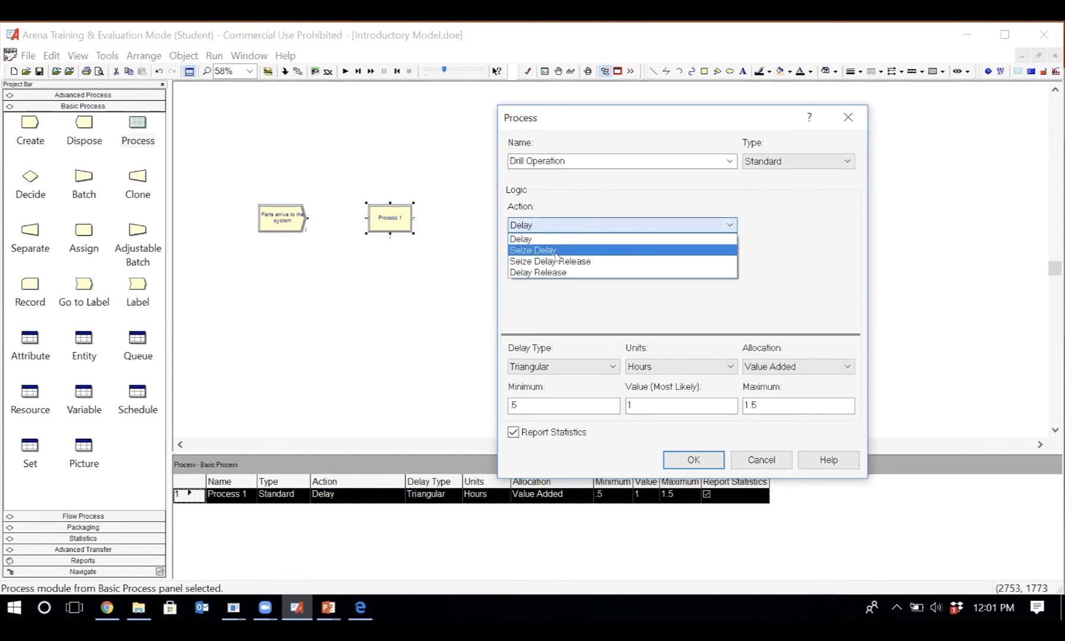
pyautogui.click(592, 265)
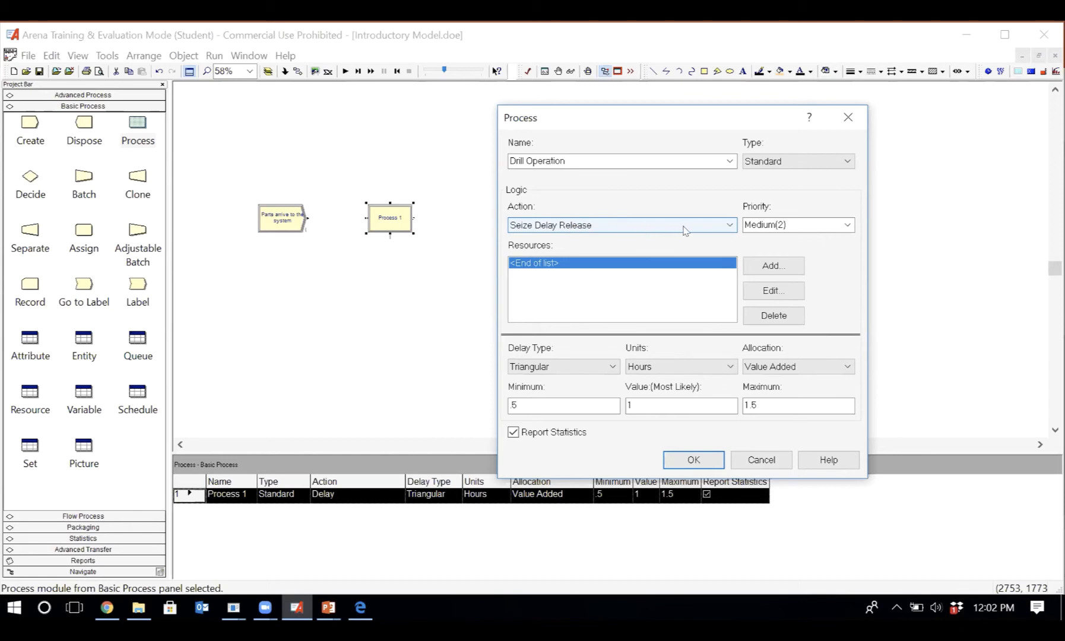
pyautogui.click(718, 224)
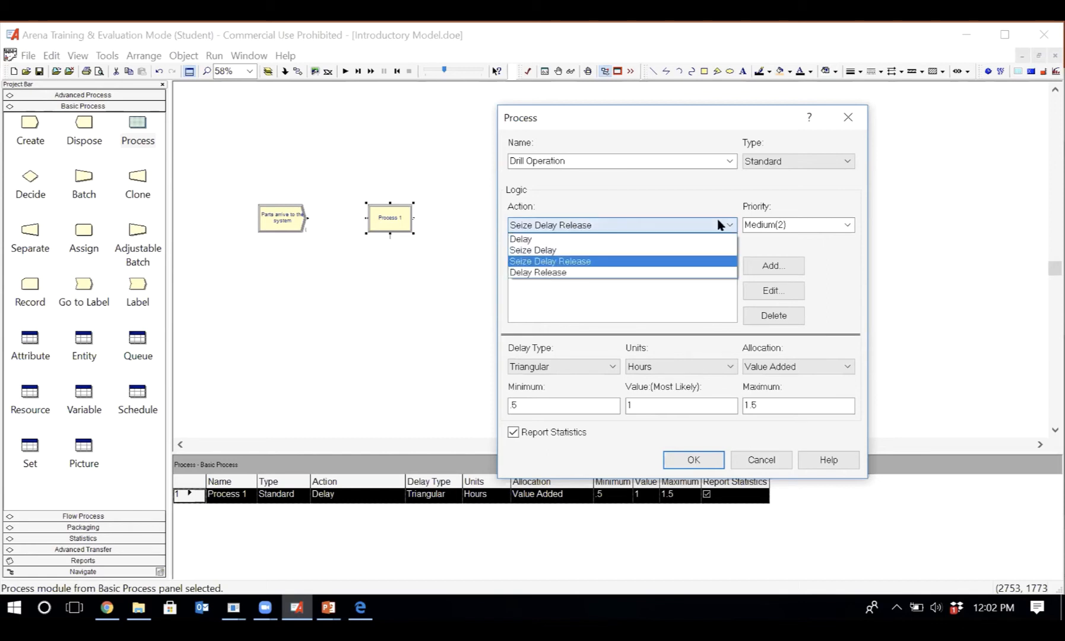
pyautogui.click(633, 240)
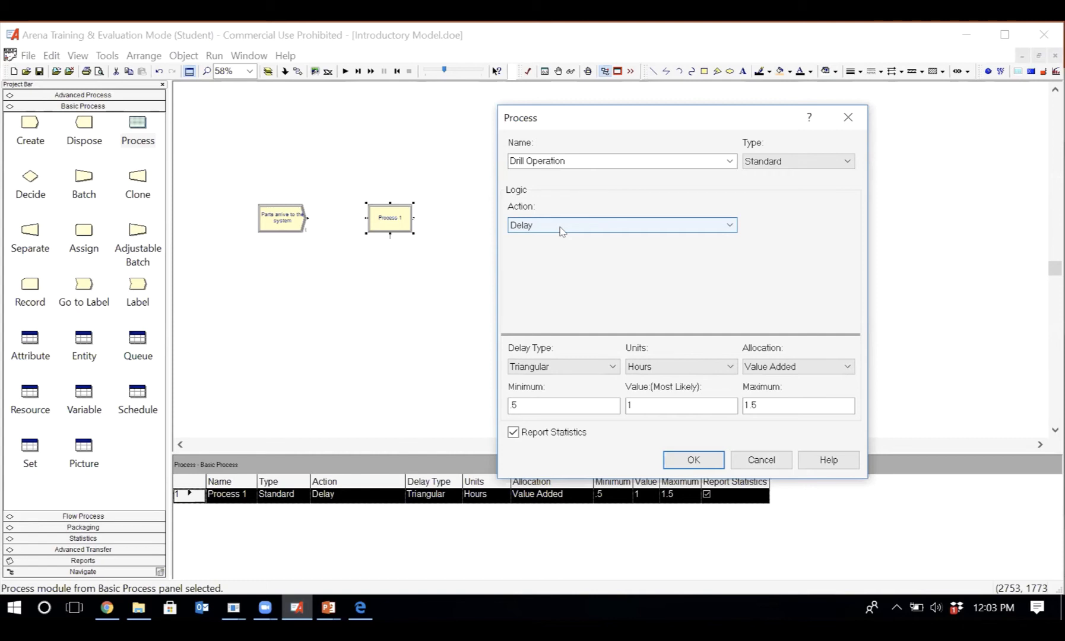
pyautogui.click(731, 226)
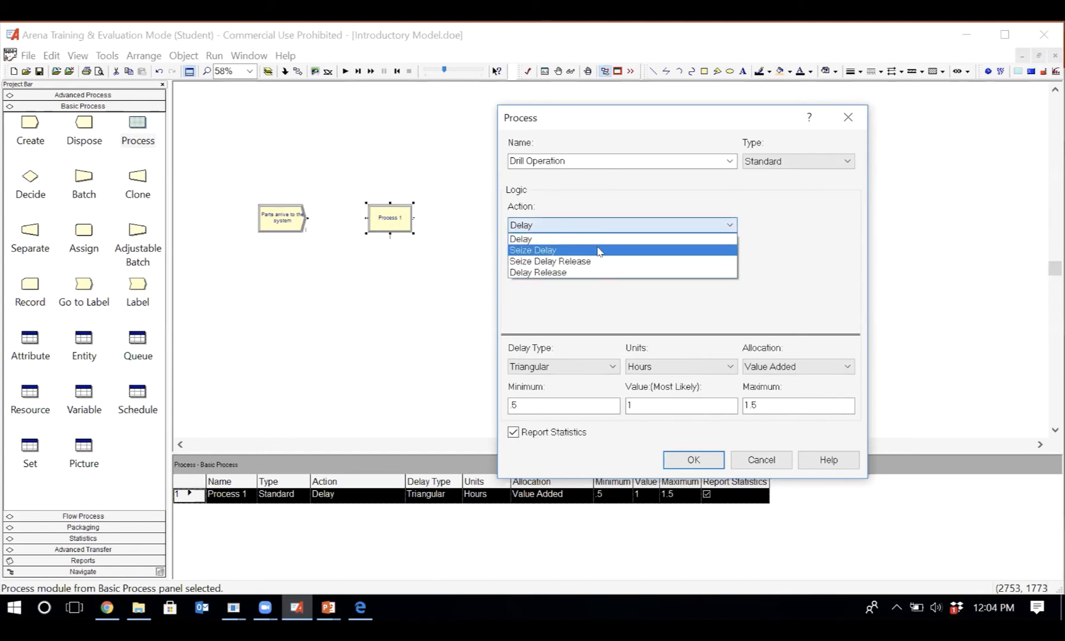
pyautogui.click(599, 252)
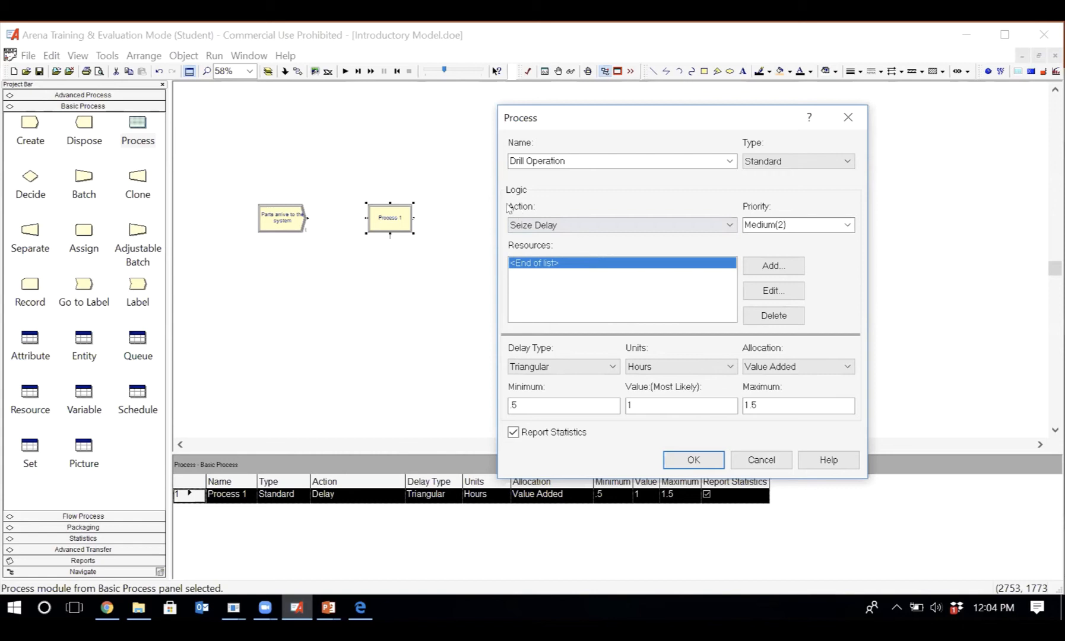
pyautogui.click(553, 231)
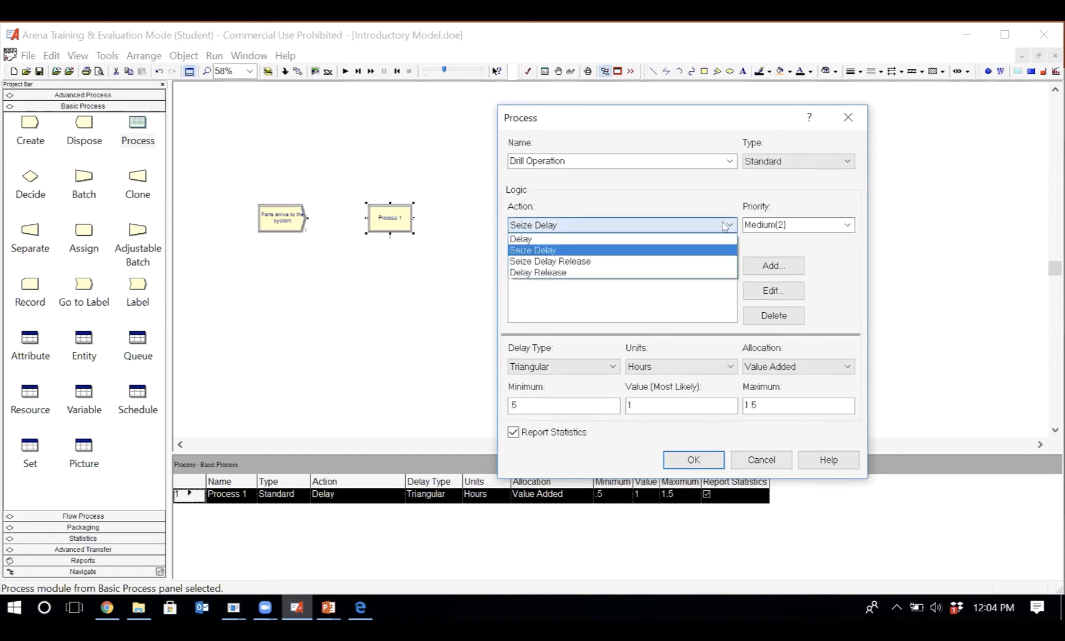
pyautogui.click(584, 275)
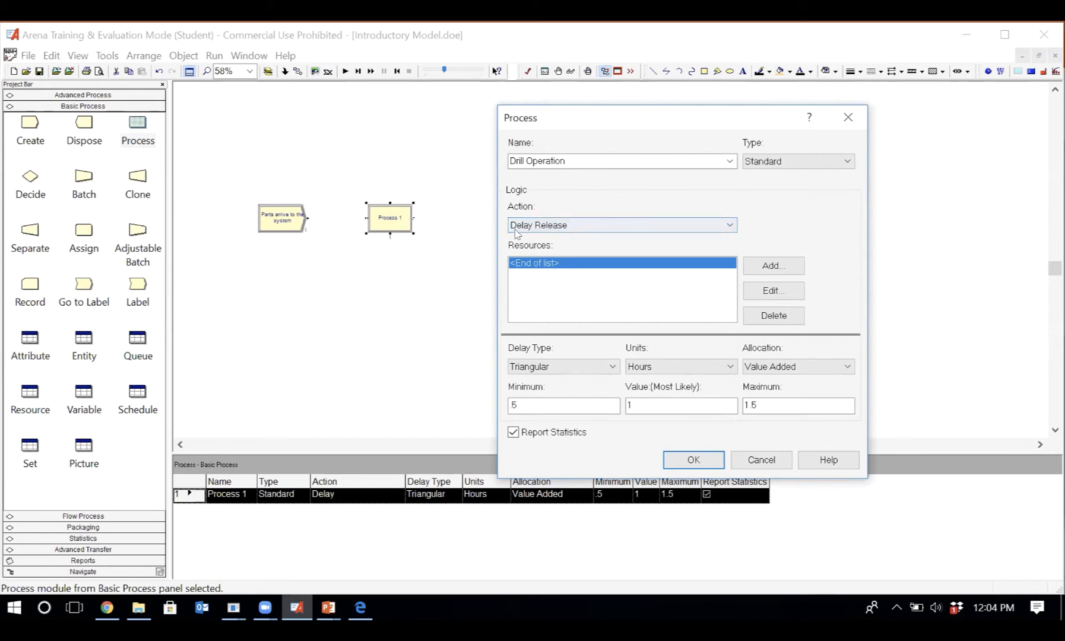
pyautogui.click(585, 229)
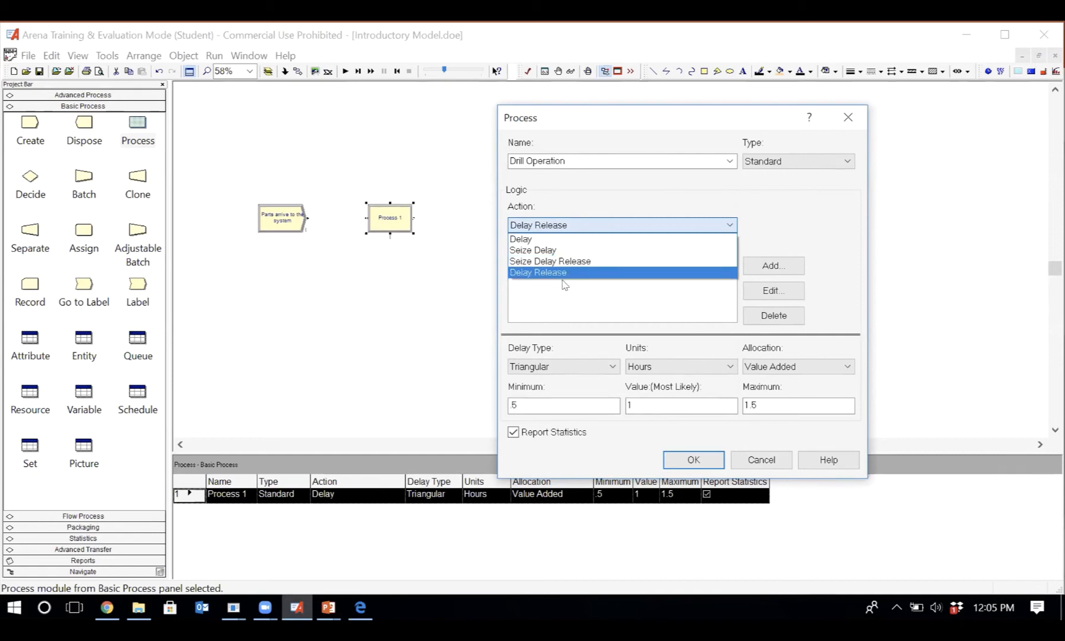
pyautogui.click(565, 273)
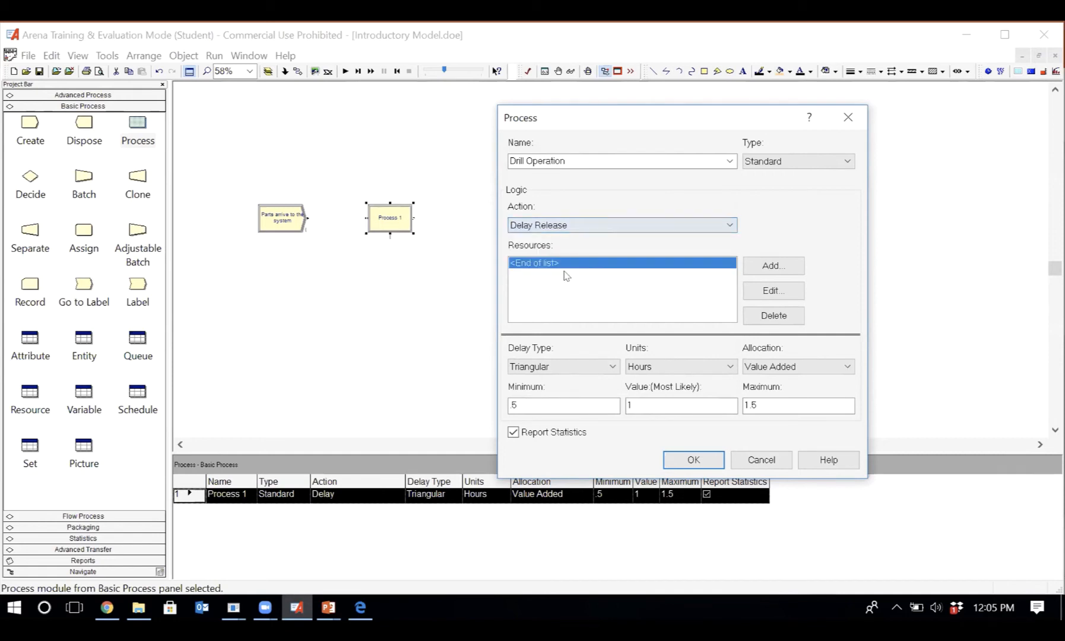
pyautogui.click(561, 229)
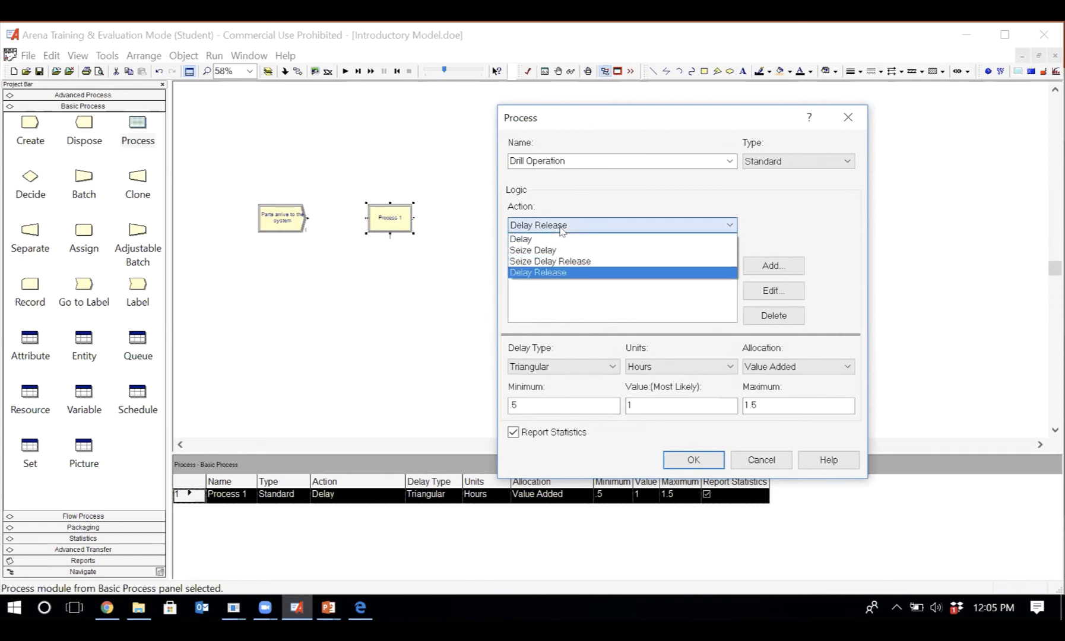
pyautogui.click(561, 229)
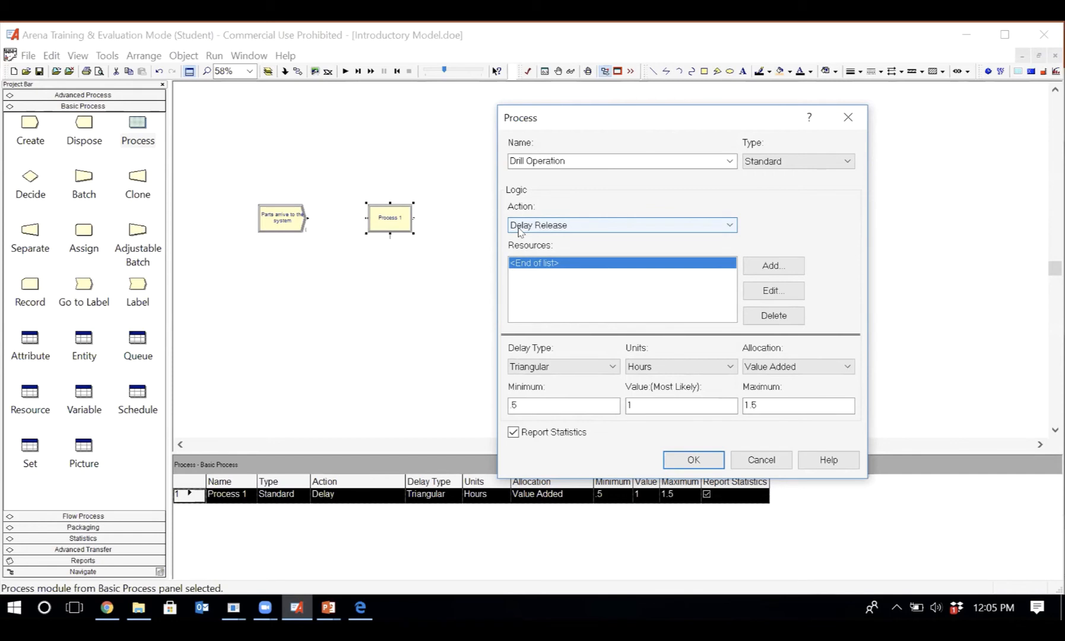
pyautogui.click(536, 229)
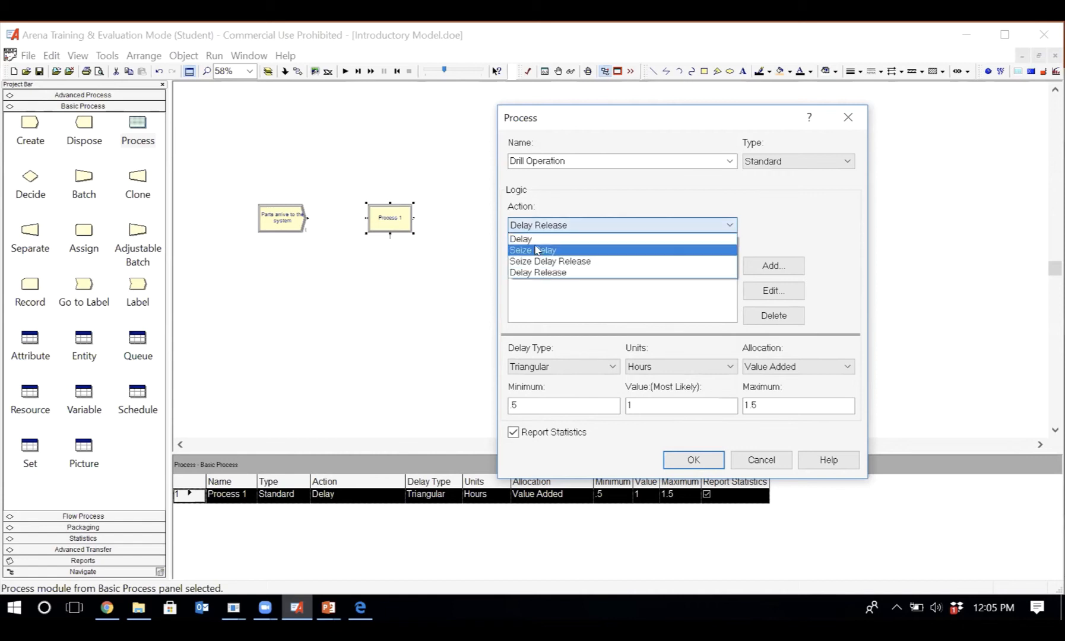
pyautogui.click(537, 262)
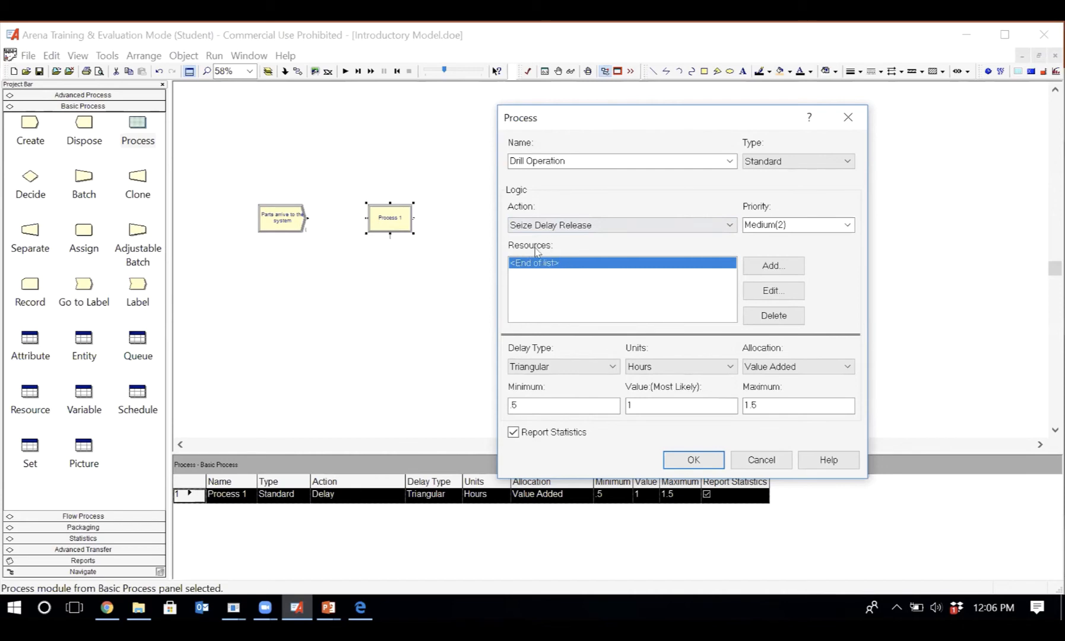
pyautogui.click(703, 231)
pyautogui.click(657, 239)
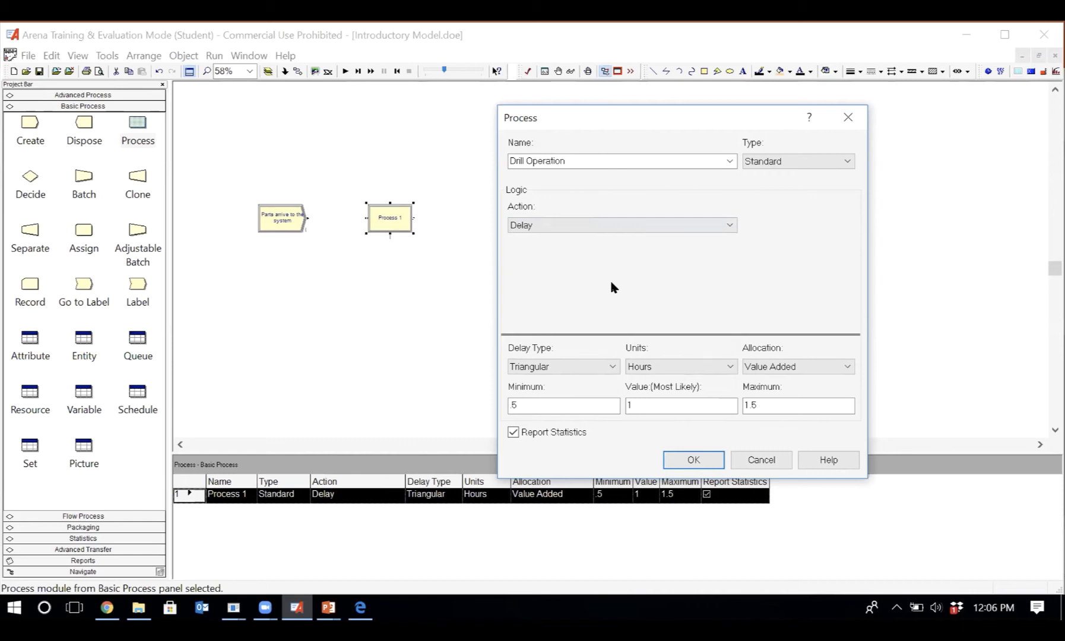
# - Set the action of Drill Operation to Seize Delay Release and start adding a resource of type Resource
pyautogui.click(725, 226)
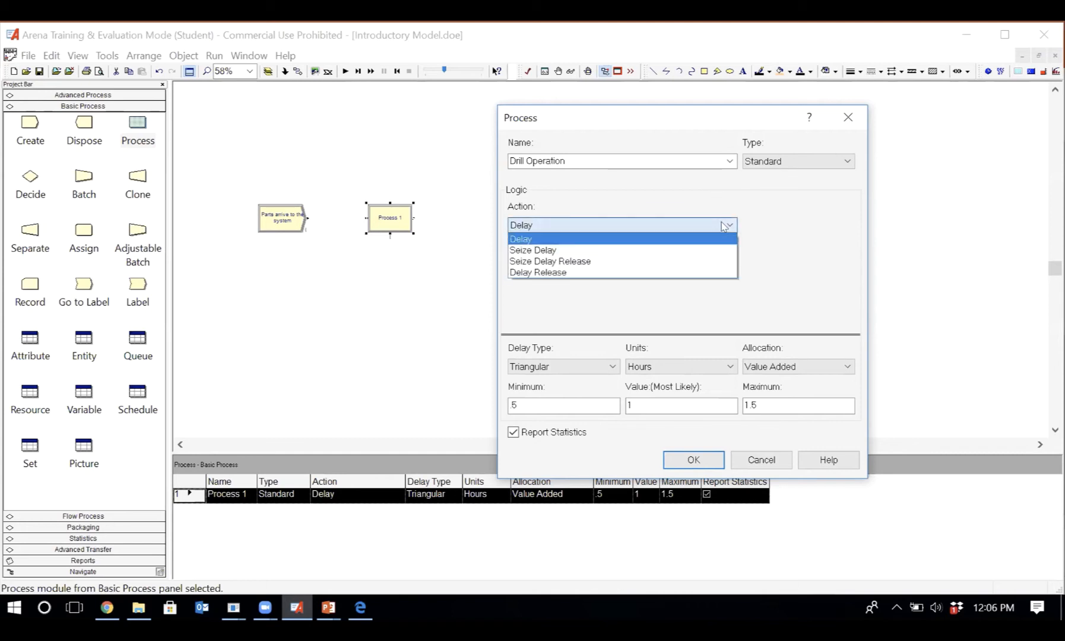
pyautogui.click(653, 262)
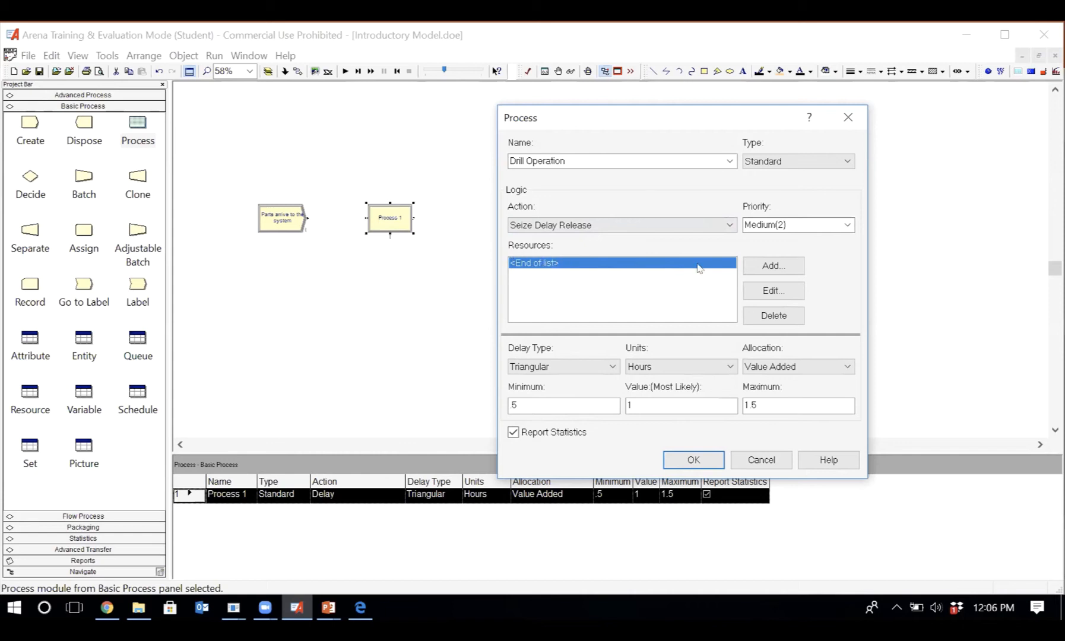
pyautogui.click(766, 271)
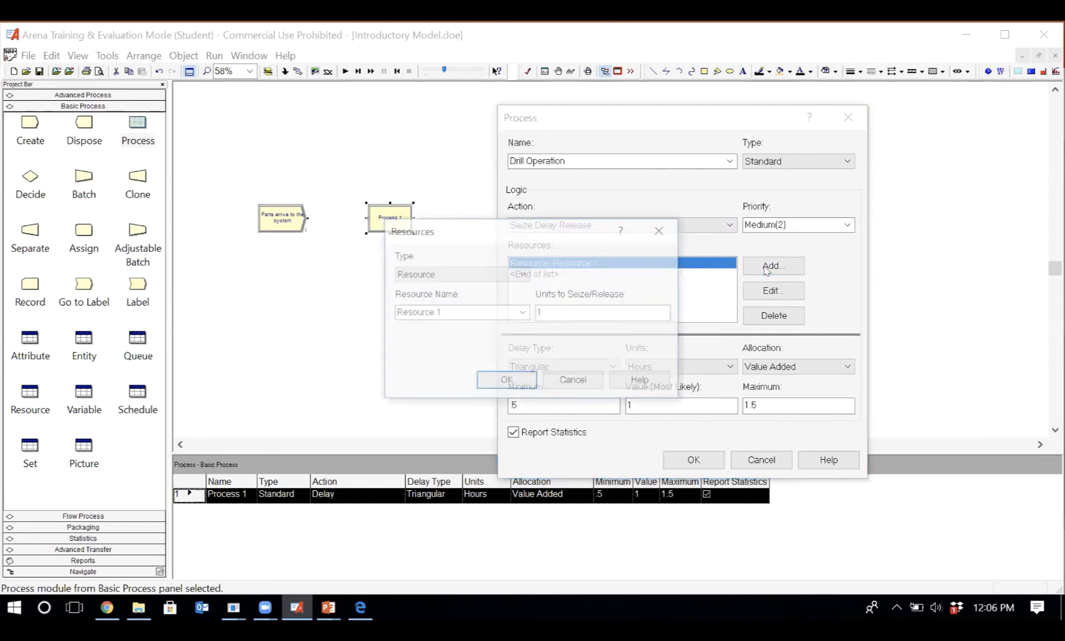
pyautogui.click(445, 275)
pyautogui.click(446, 277)
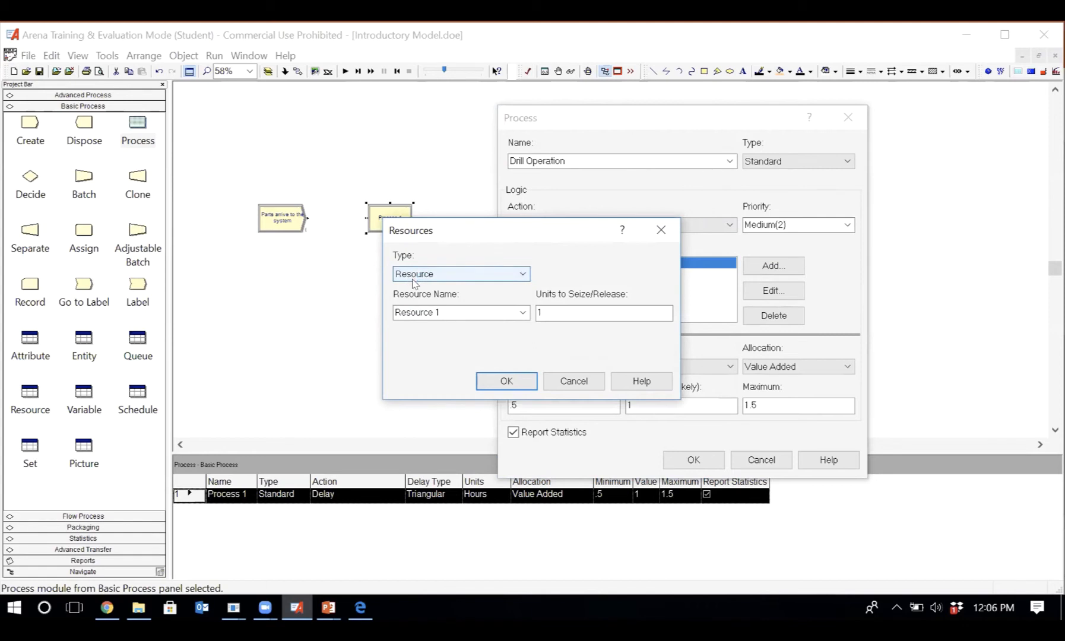
# - Name the new resource Drilling machine
pyautogui.doubleClick(462, 313)
pyautogui.click(462, 313)
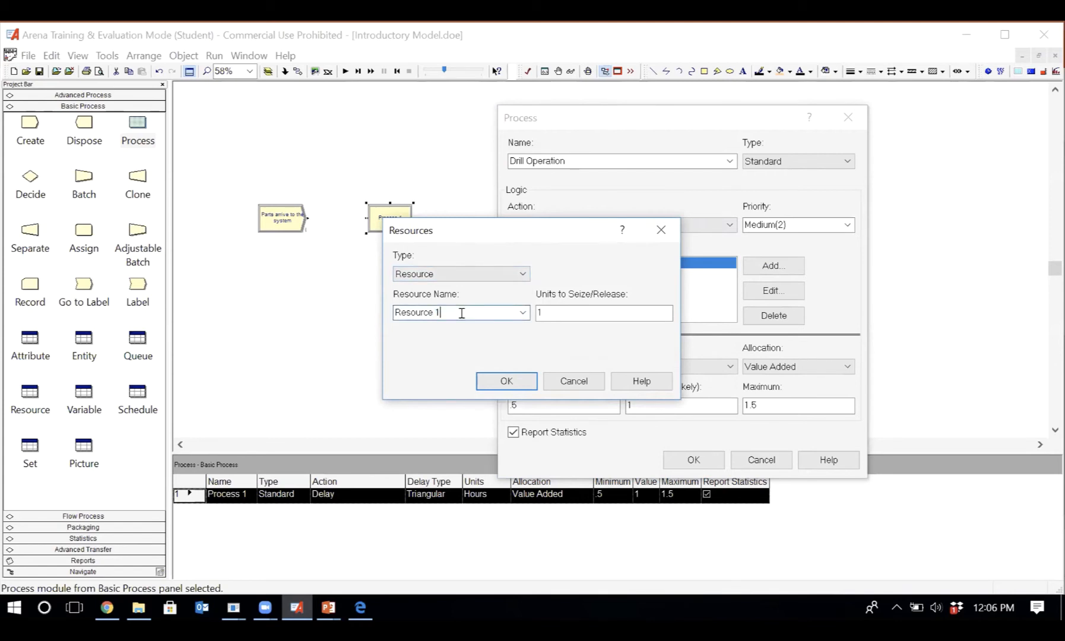
pyautogui.press('BackSpace')
pyautogui.press('BackSpace')
pyautogui.press('BackSpace')
pyautogui.press('BackSpace')
pyautogui.press('BackSpace')
pyautogui.press('BackSpace')
pyautogui.press('BackSpace')
pyautogui.press('BackSpace')
pyautogui.press('BackSpace')
pyautogui.press('BackSpace')
pyautogui.write('Drilling machine')
# - Add the Drilling machine with 1 unit to seize/release, and review the priority options of Drill Operation, keeping Medium(2)
pyautogui.click(563, 313)
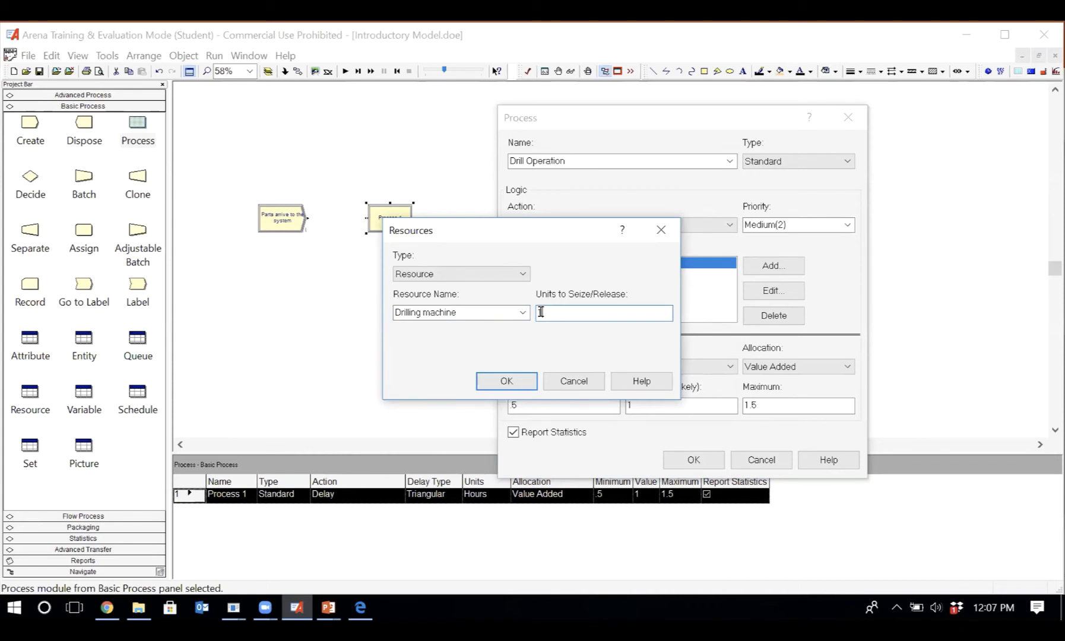
pyautogui.write('1')
pyautogui.press('BackSpace')
pyautogui.write('2')
pyautogui.press('BackSpace')
pyautogui.write('1')
pyautogui.click(506, 381)
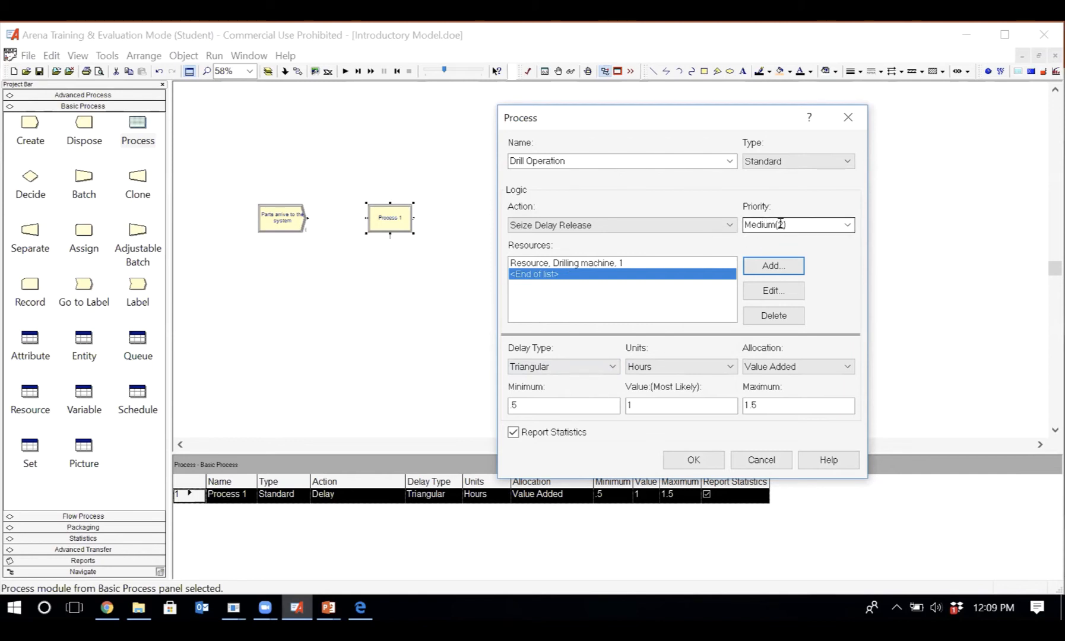
pyautogui.click(848, 226)
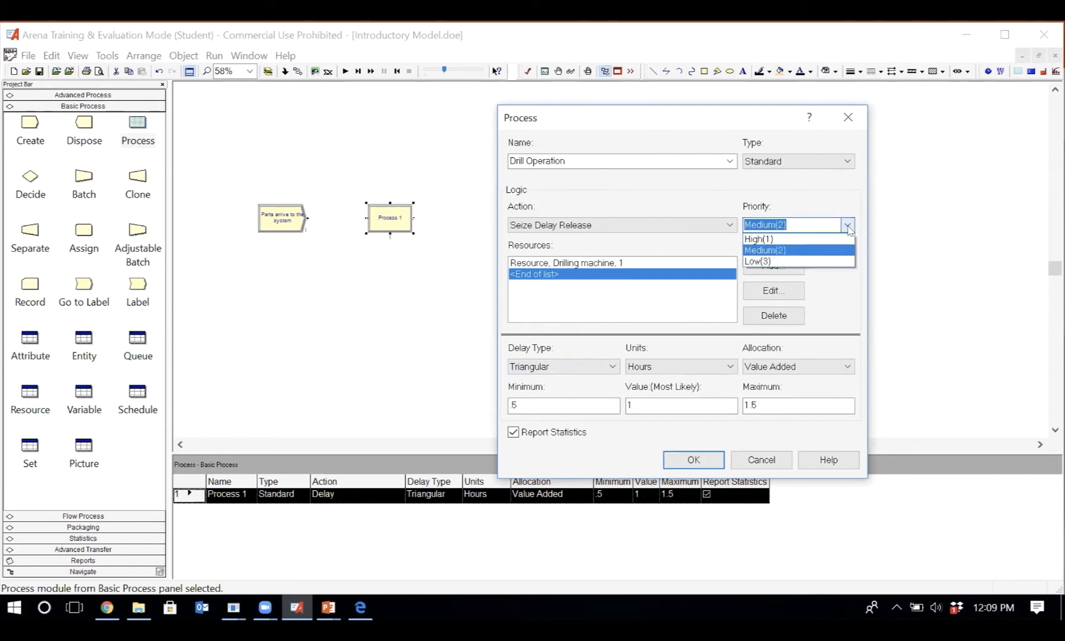
pyautogui.click(848, 226)
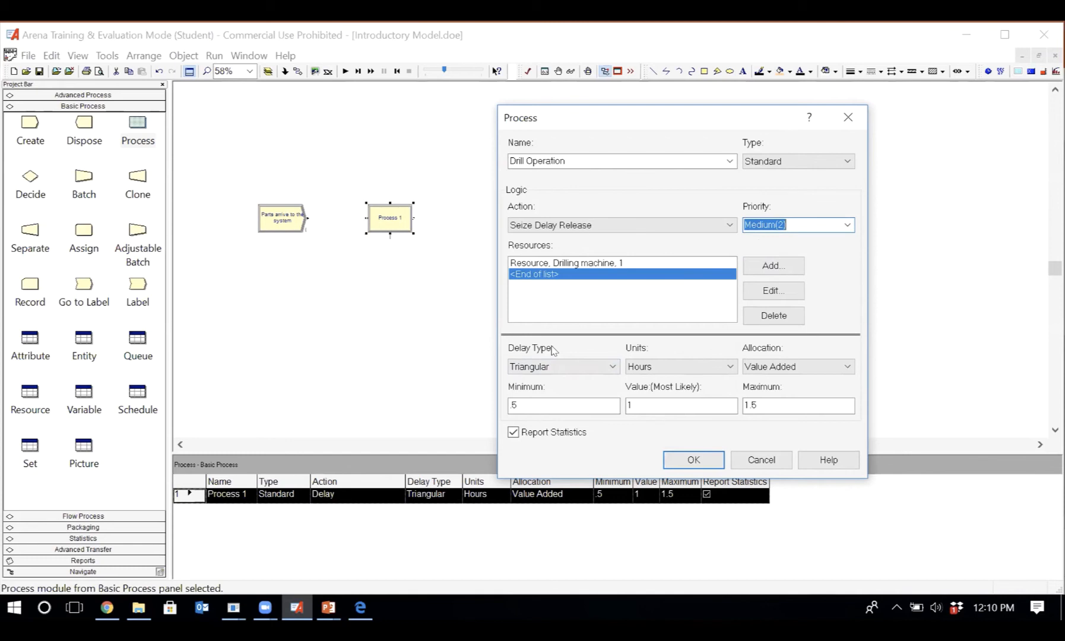
# - Give Drill Operation a Constant delay type with a value of 6 and units of Minutes
pyautogui.click(571, 368)
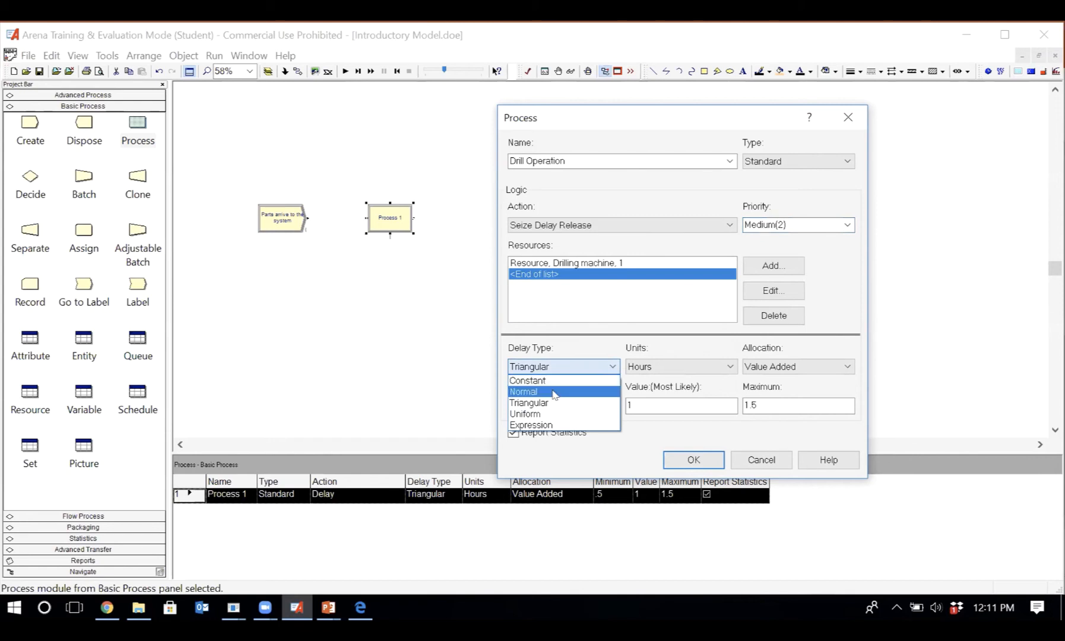
pyautogui.click(557, 381)
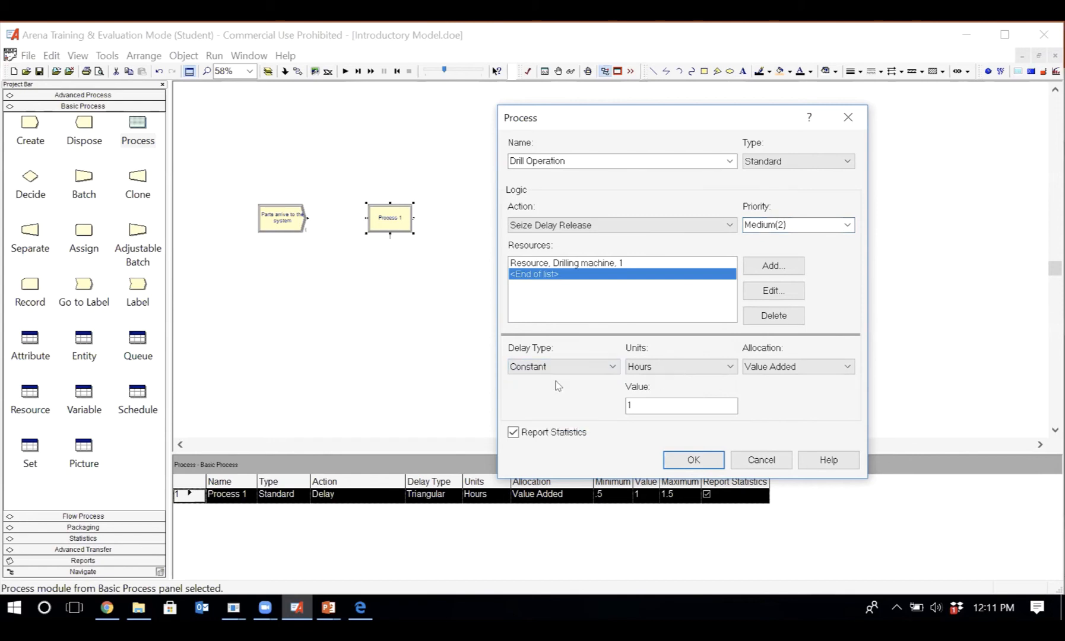
pyautogui.doubleClick(632, 401)
pyautogui.write('6')
pyautogui.click(668, 367)
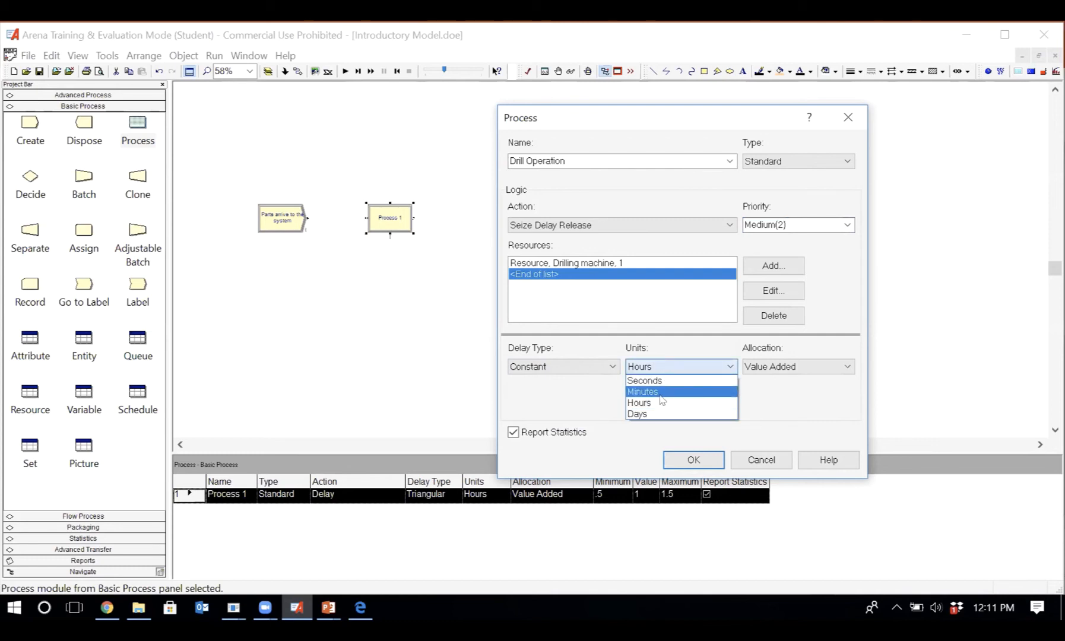
pyautogui.click(662, 392)
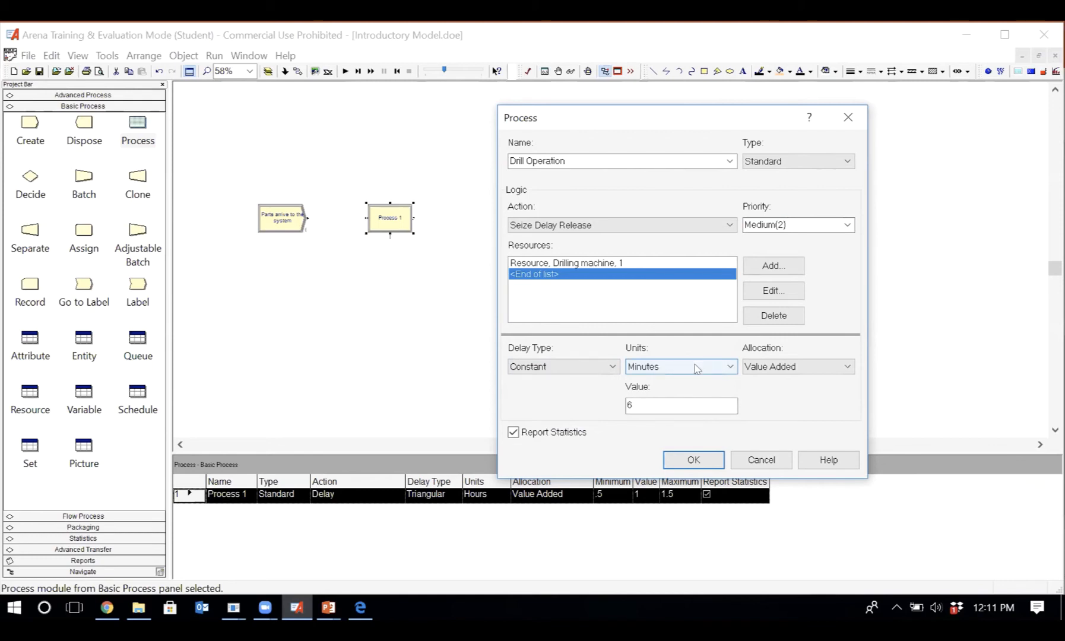
# - Review the allocation options of Drill Operation, keeping Value Added
pyautogui.click(783, 367)
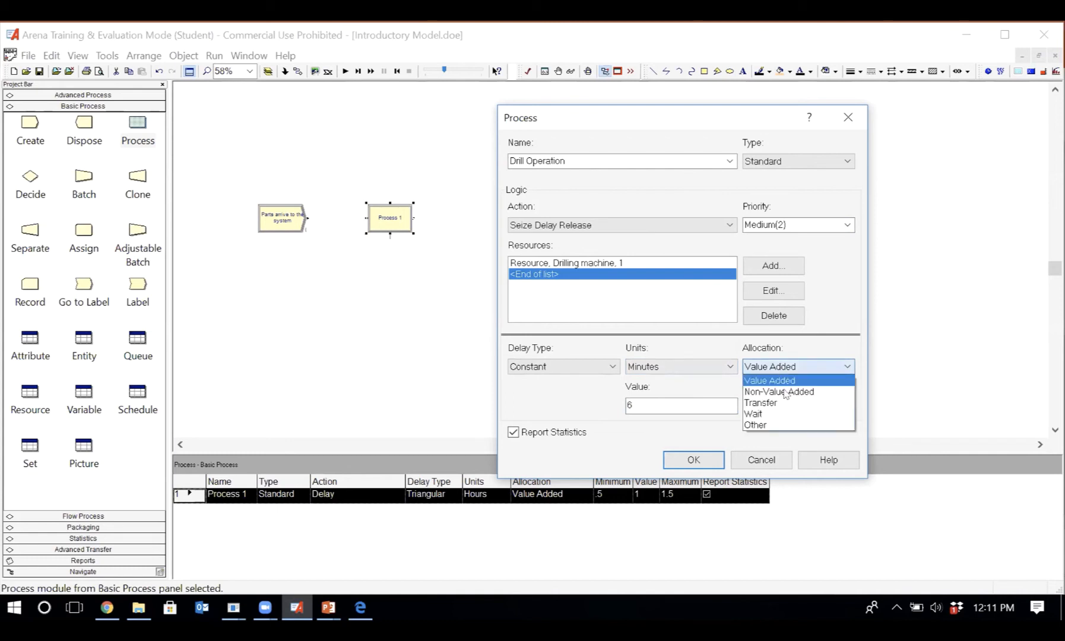
pyautogui.click(706, 433)
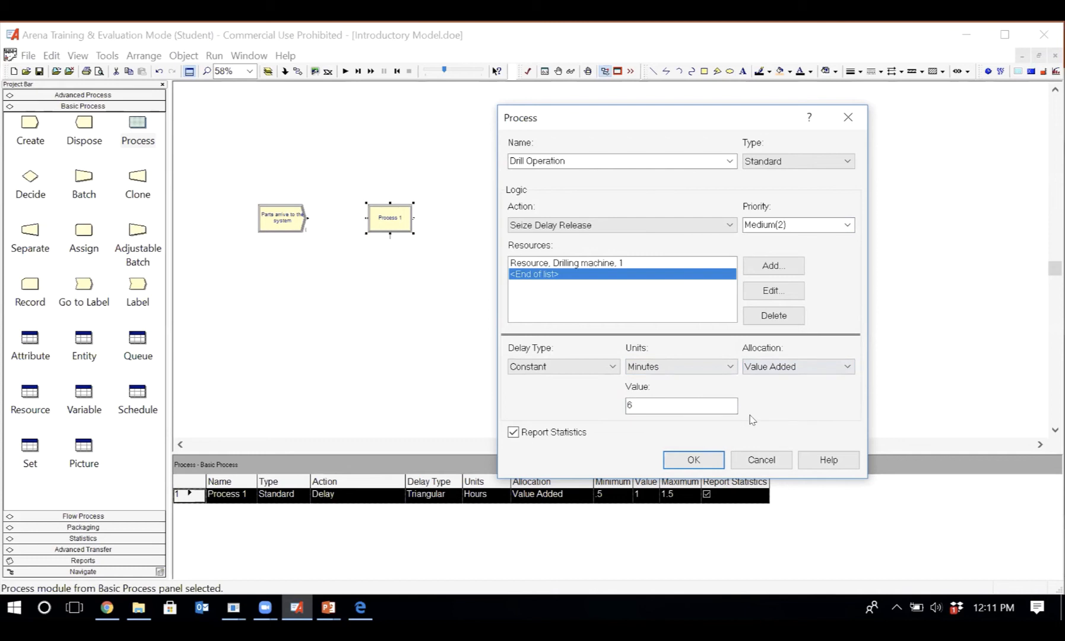
pyautogui.click(784, 367)
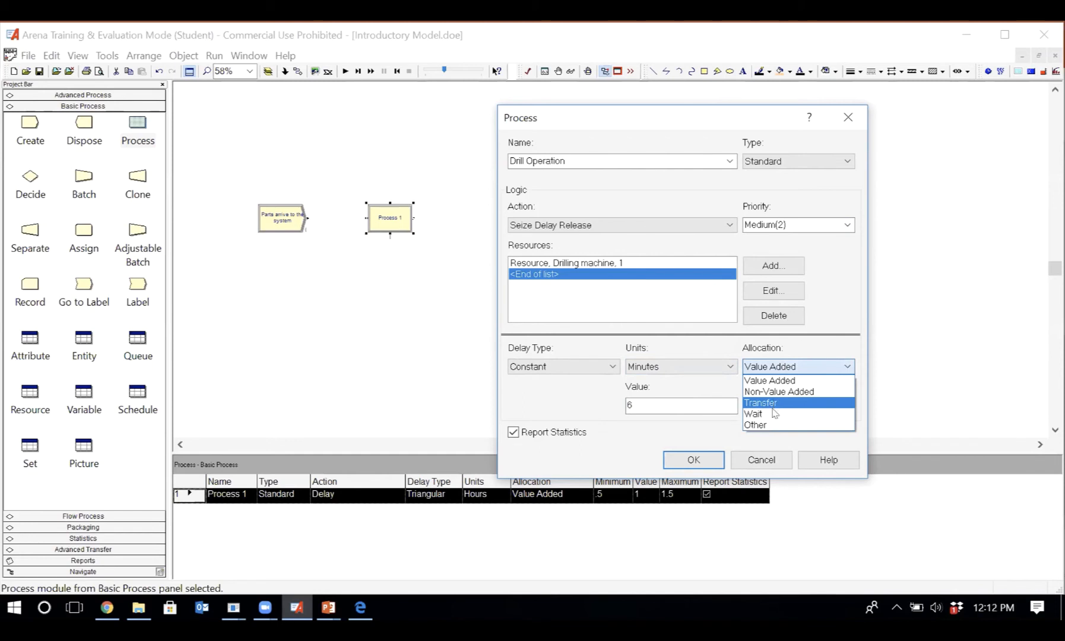
pyautogui.click(797, 367)
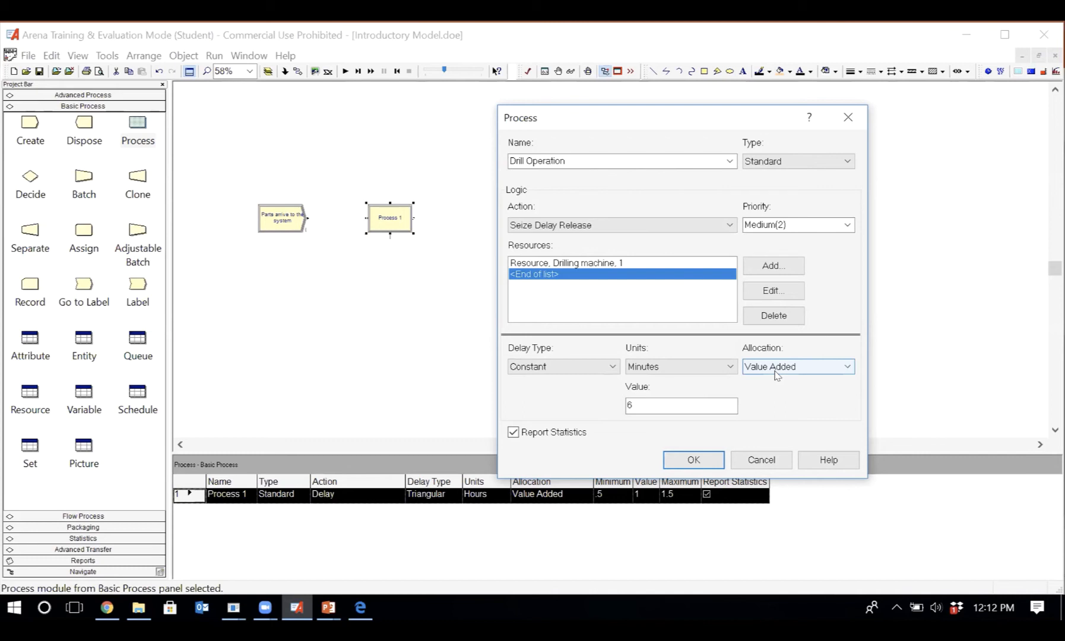
# - Try the Normal, Triangular and Uniform delay types in turn for Drill Operation to compare their parameters
pyautogui.click(547, 366)
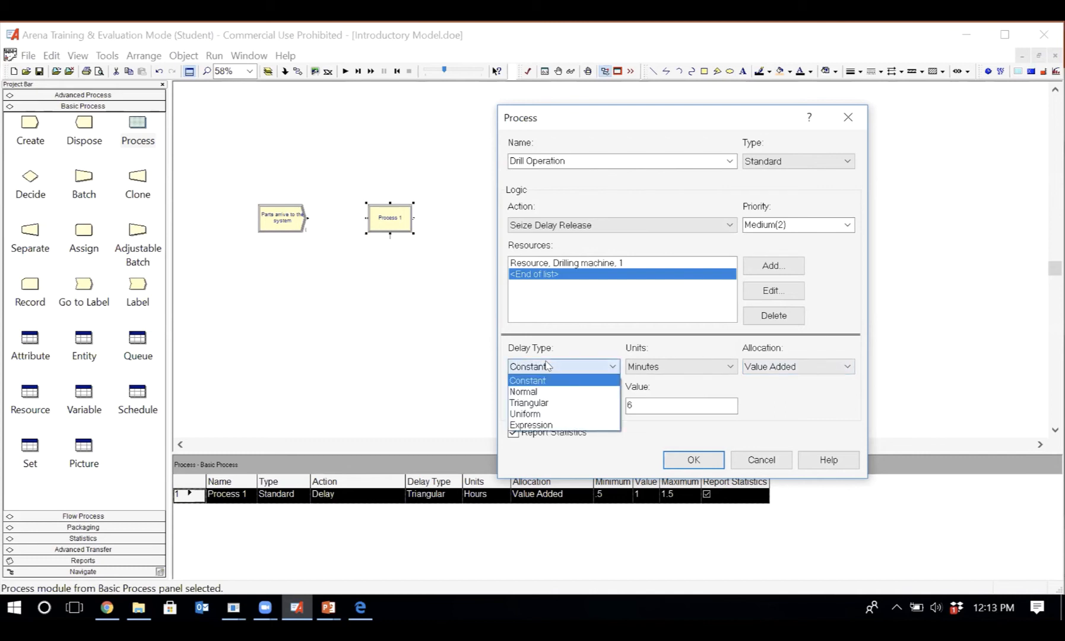
pyautogui.click(556, 393)
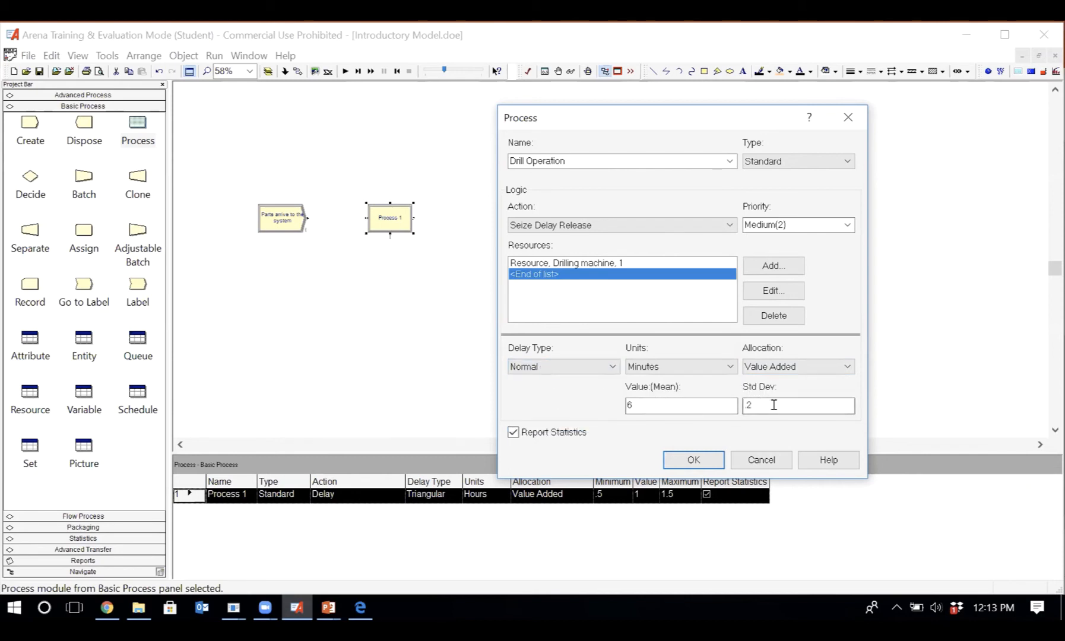
pyautogui.click(580, 365)
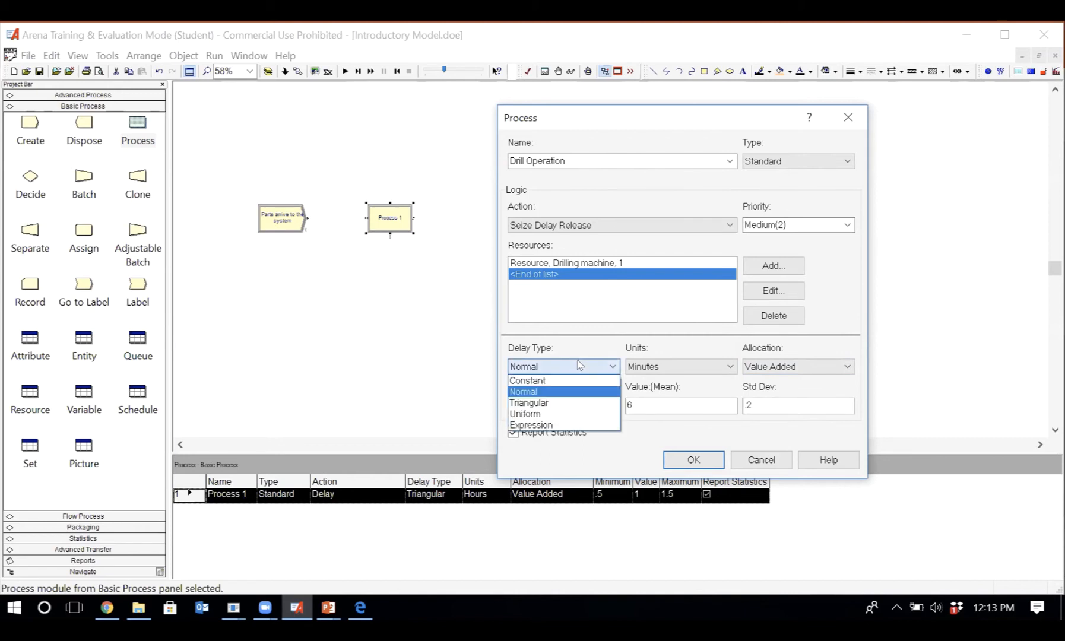
pyautogui.click(571, 403)
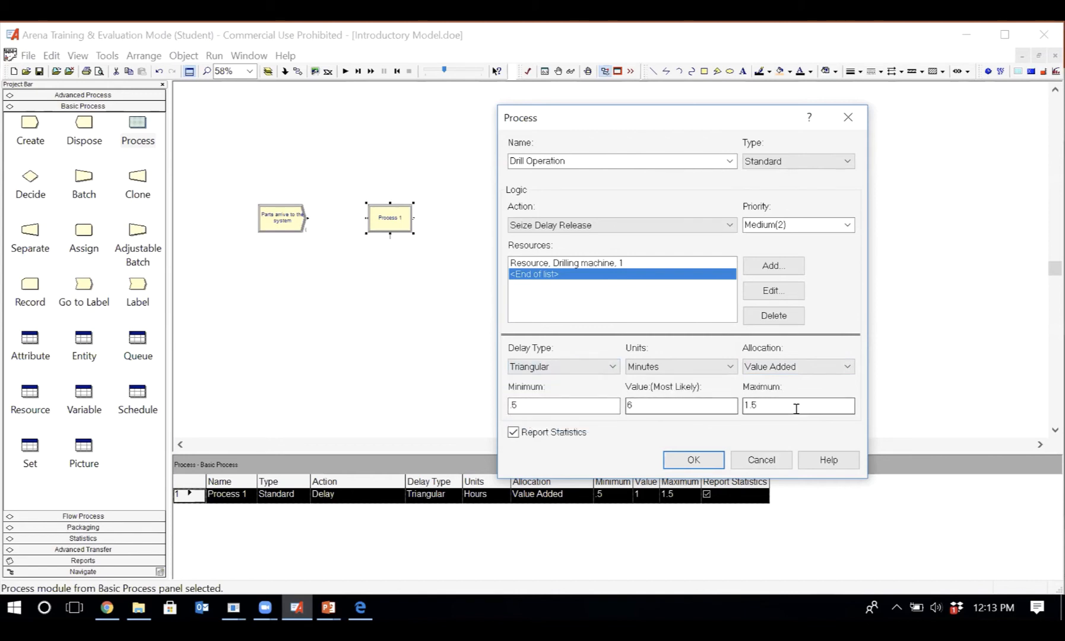
pyautogui.click(550, 368)
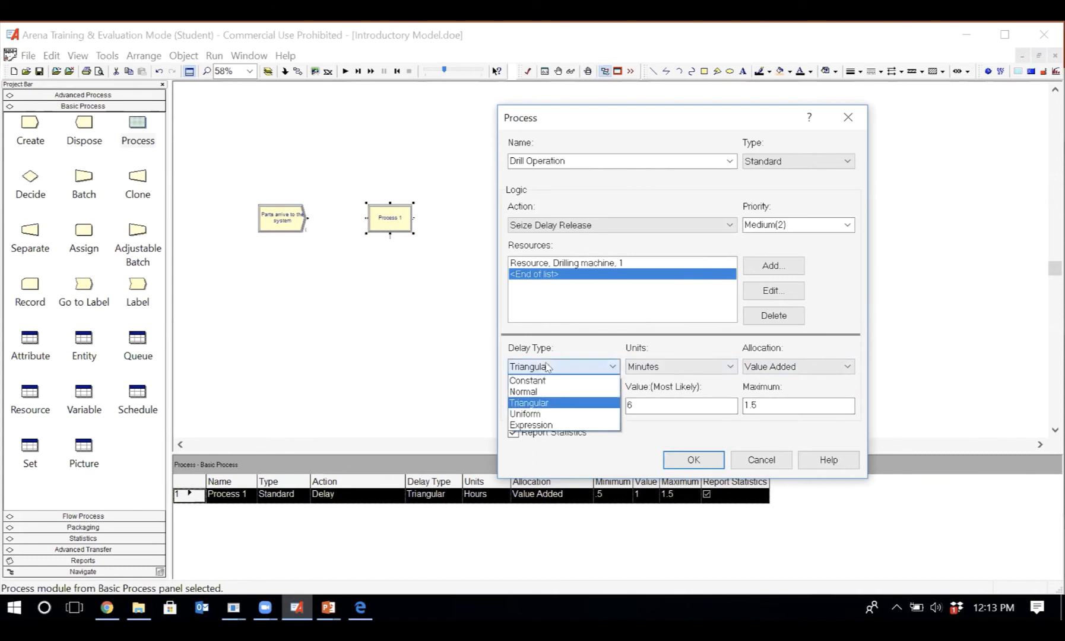
pyautogui.click(554, 413)
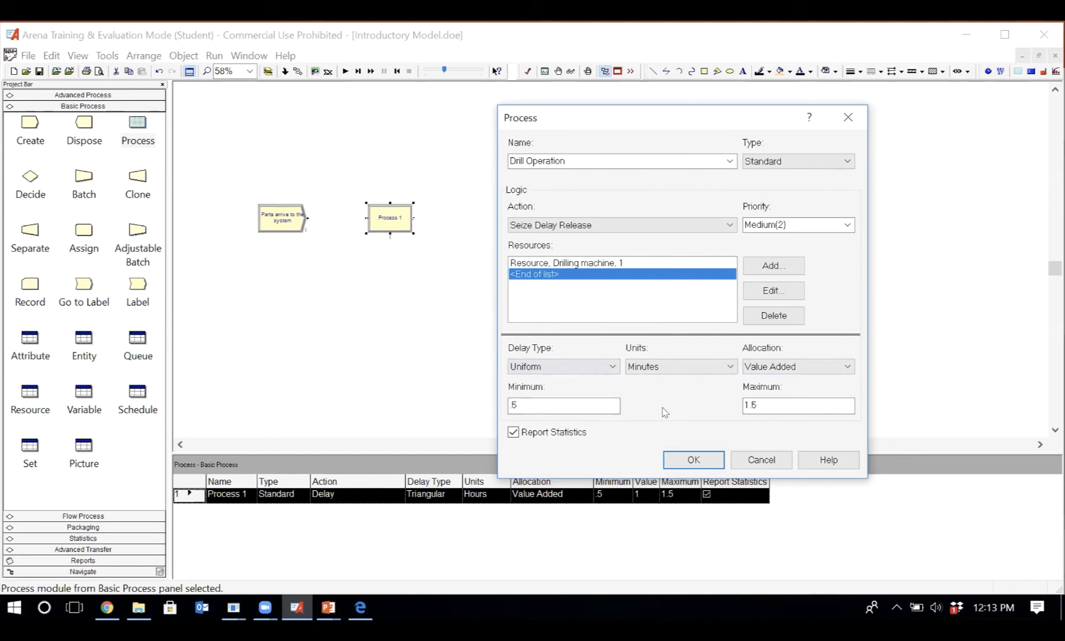
# - Try the Expression delay type for Drill Operation and view the Expression Builder, cancelling it without building an expression
pyautogui.click(564, 370)
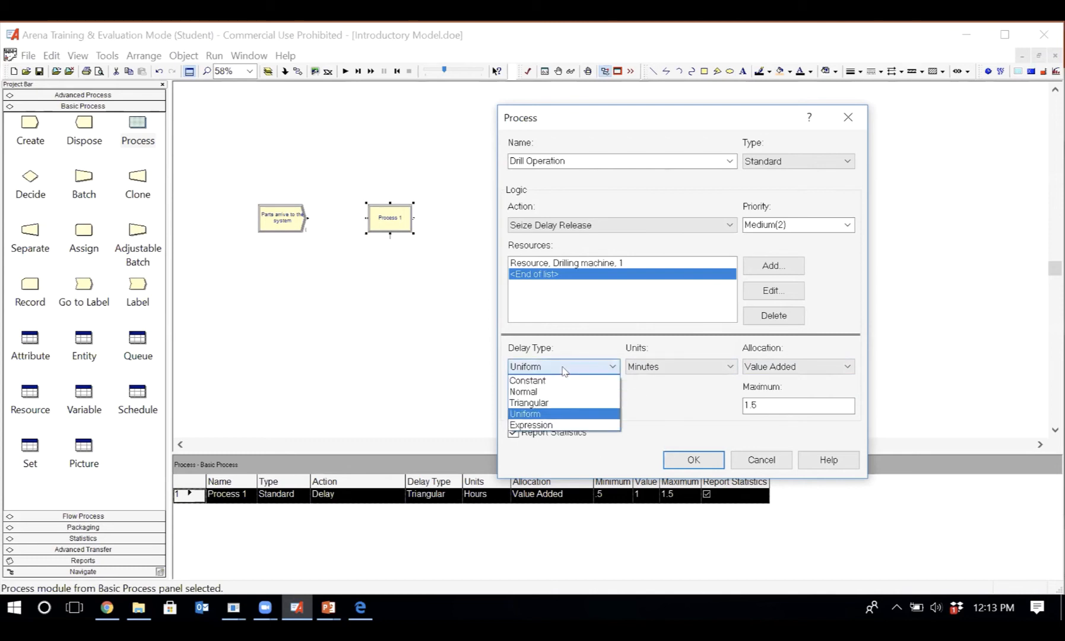
pyautogui.click(572, 427)
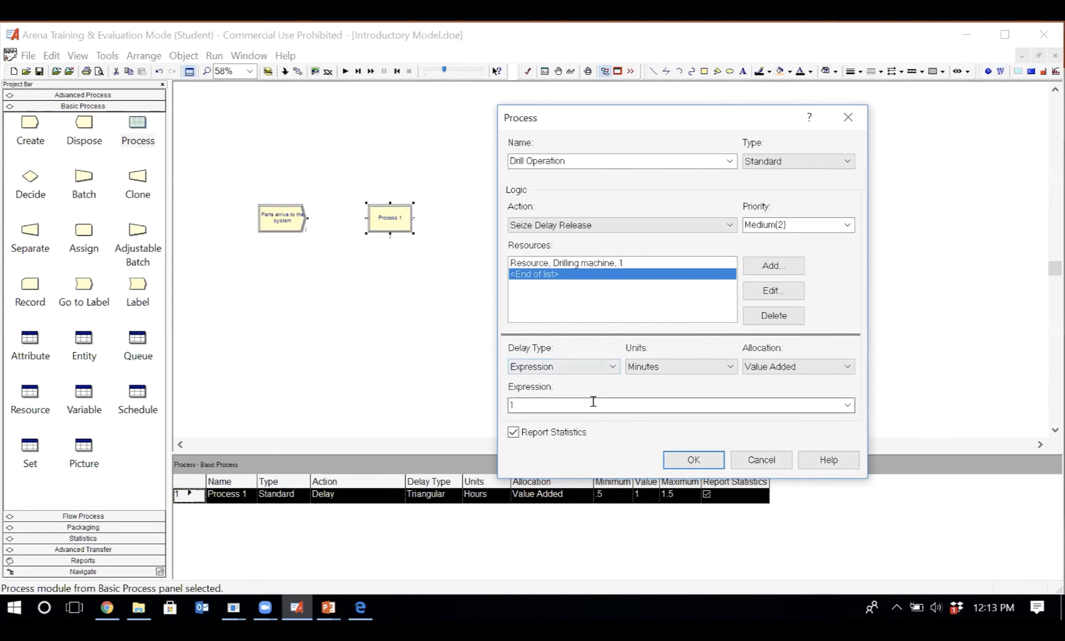
pyautogui.click(561, 403)
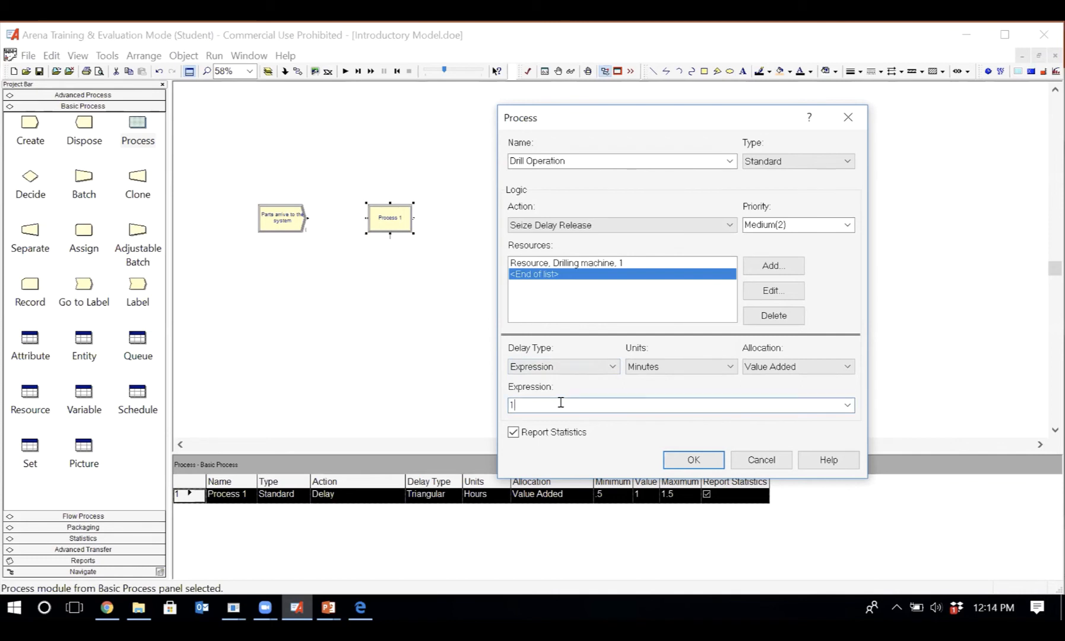
pyautogui.rightClick(563, 407)
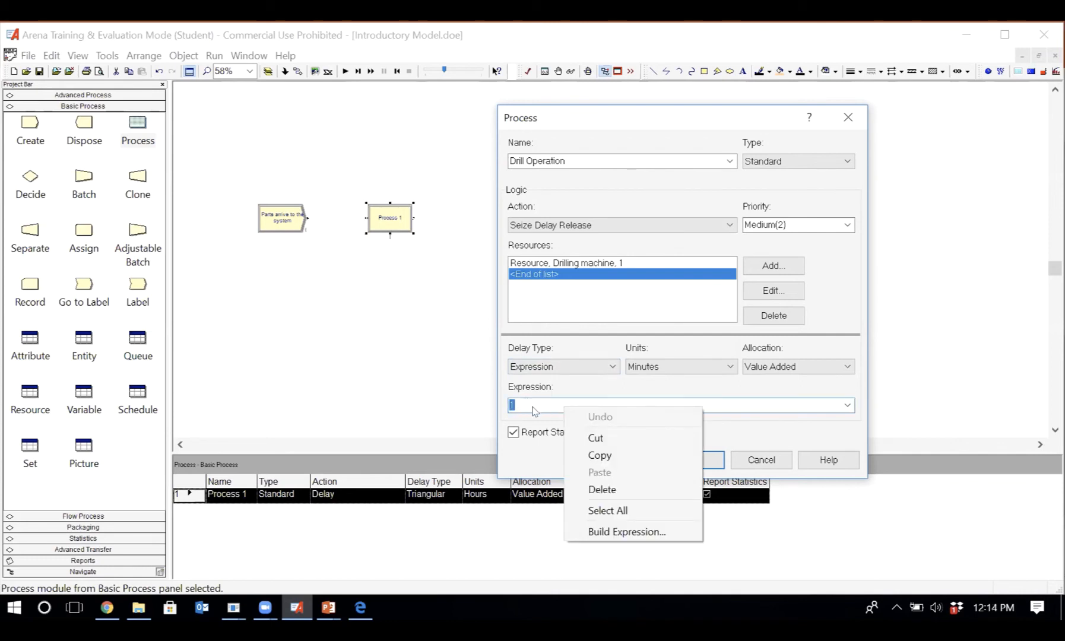
pyautogui.click(618, 534)
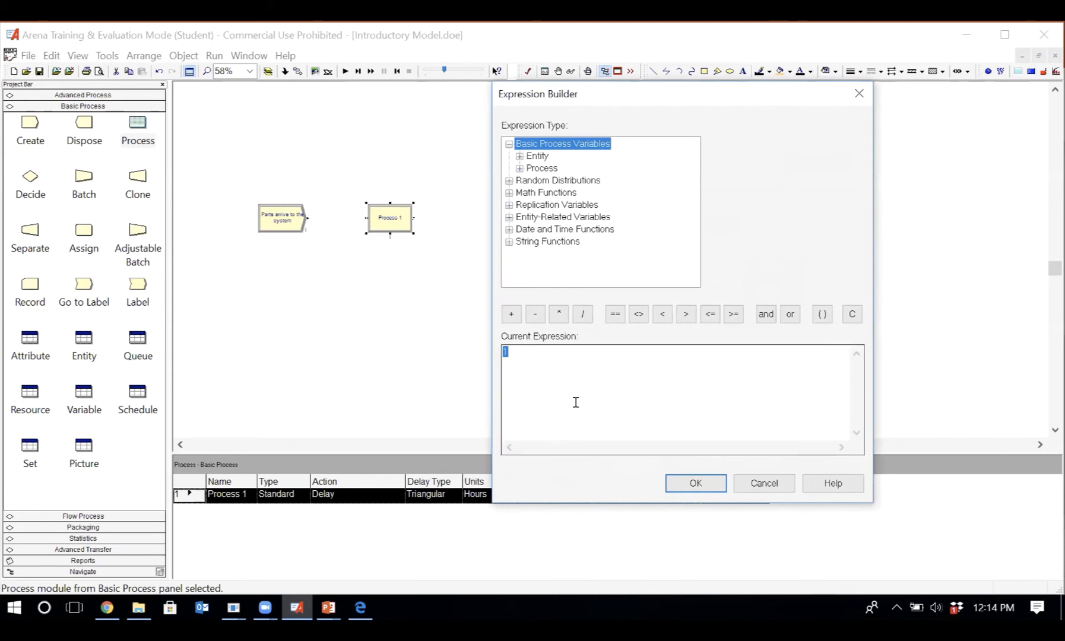
pyautogui.click(766, 485)
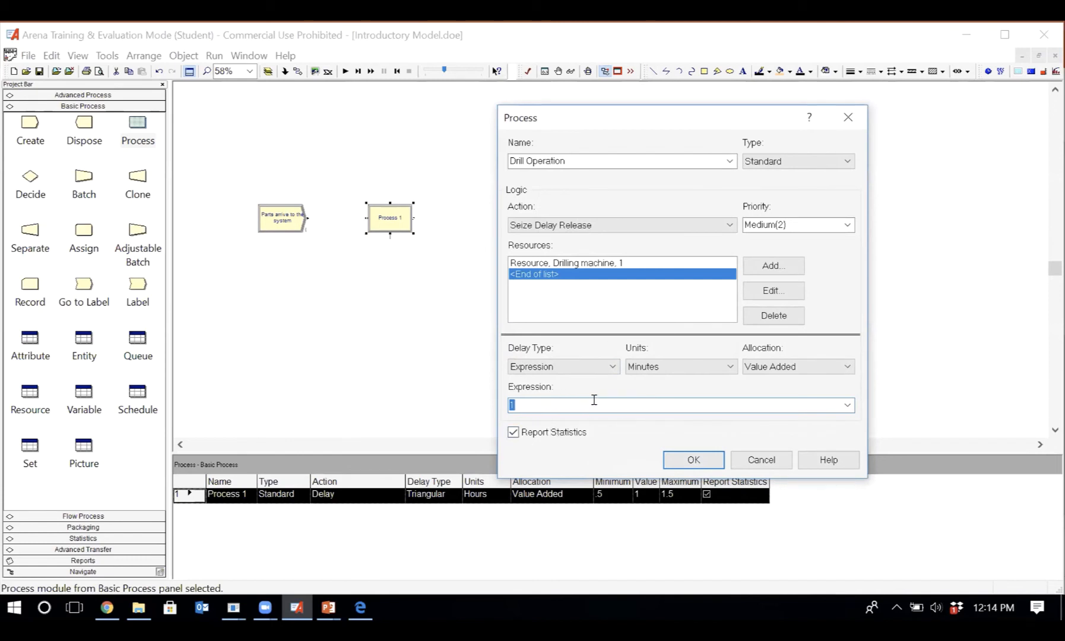
# - Set the Drill Operation delay to Constant with a value of 3, accept the module settings and save the model
pyautogui.click(591, 366)
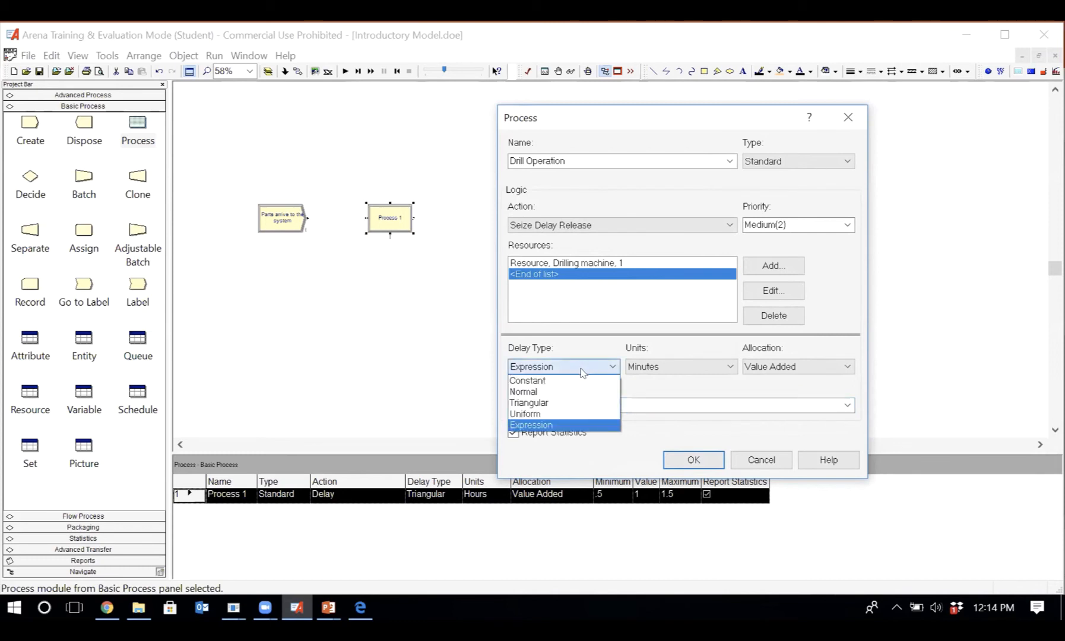
pyautogui.click(580, 381)
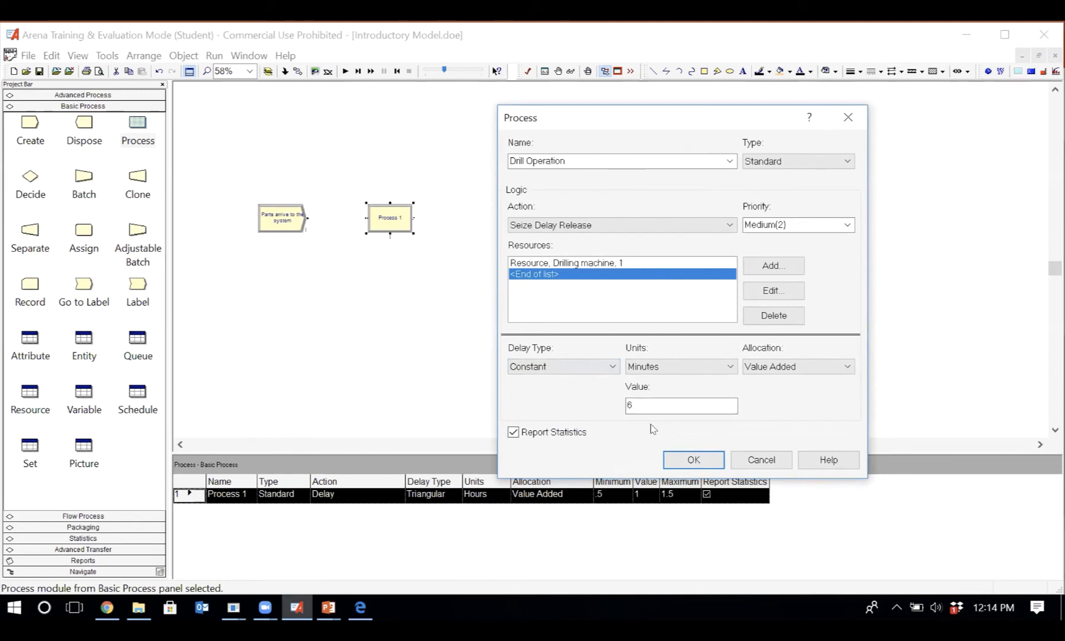
pyautogui.doubleClick(631, 400)
pyautogui.write('3')
pyautogui.click(689, 460)
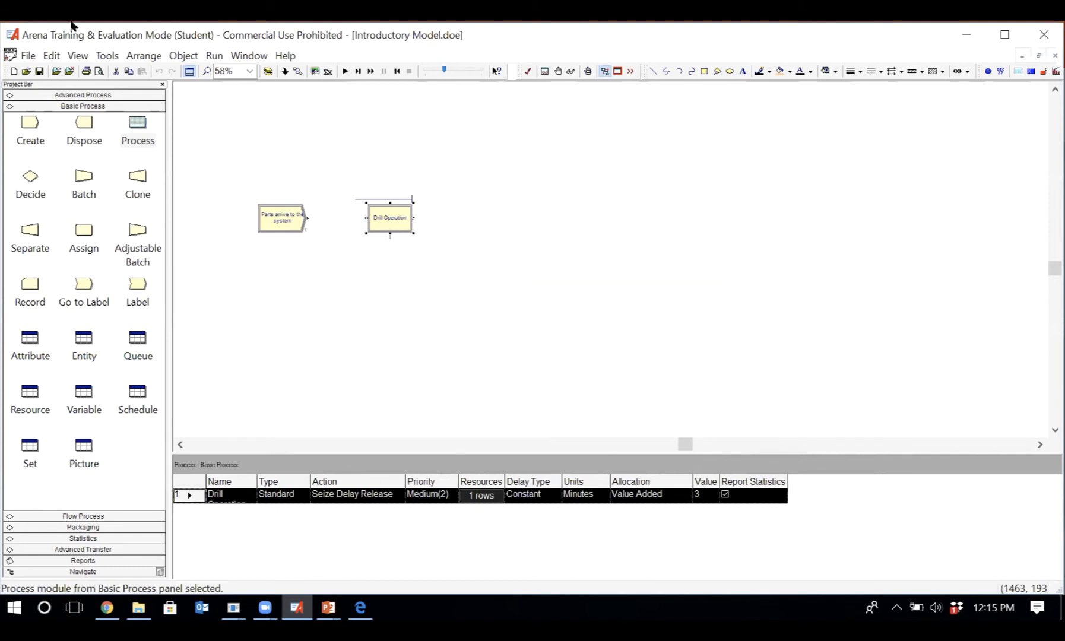
pyautogui.click(39, 71)
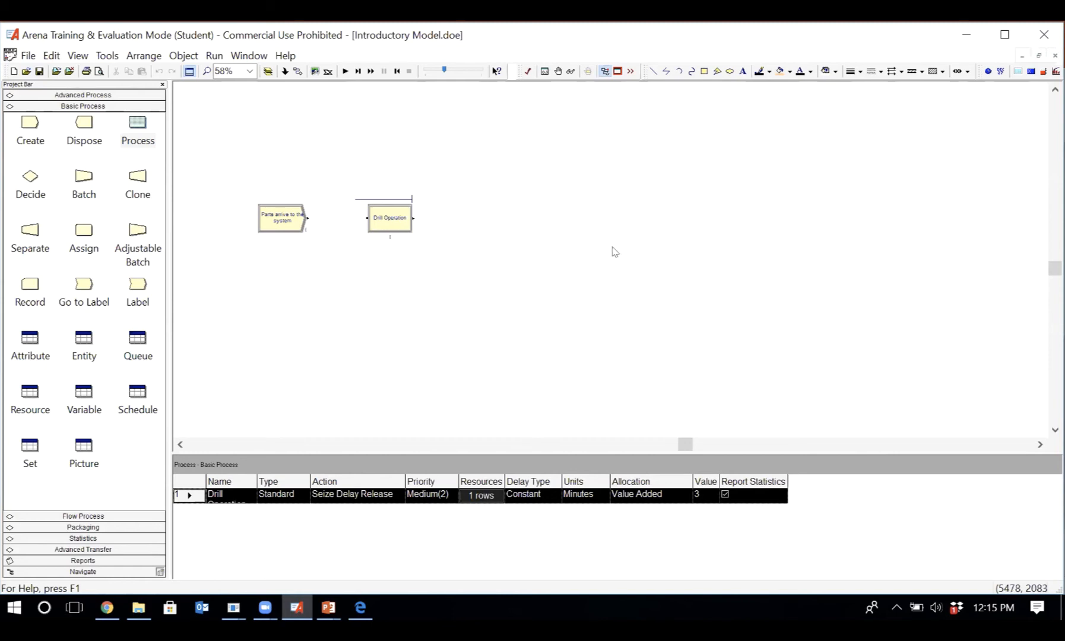
# - Reopen Drill Operation and review the resource names offered for an additional resource, cancelling without changes
pyautogui.click(387, 222)
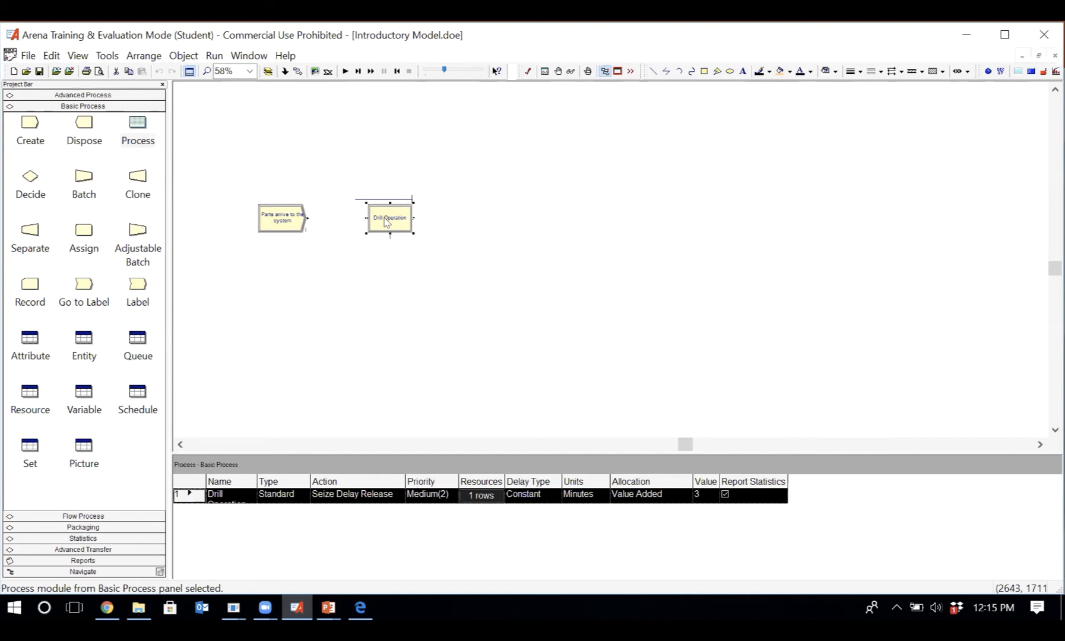
pyautogui.doubleClick(386, 221)
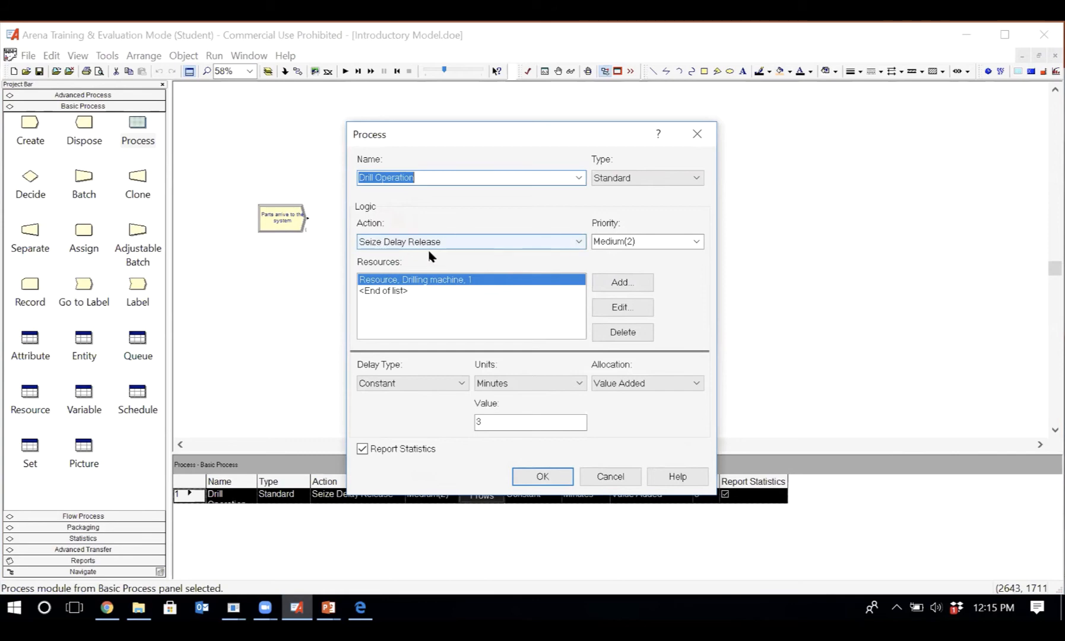
pyautogui.click(641, 287)
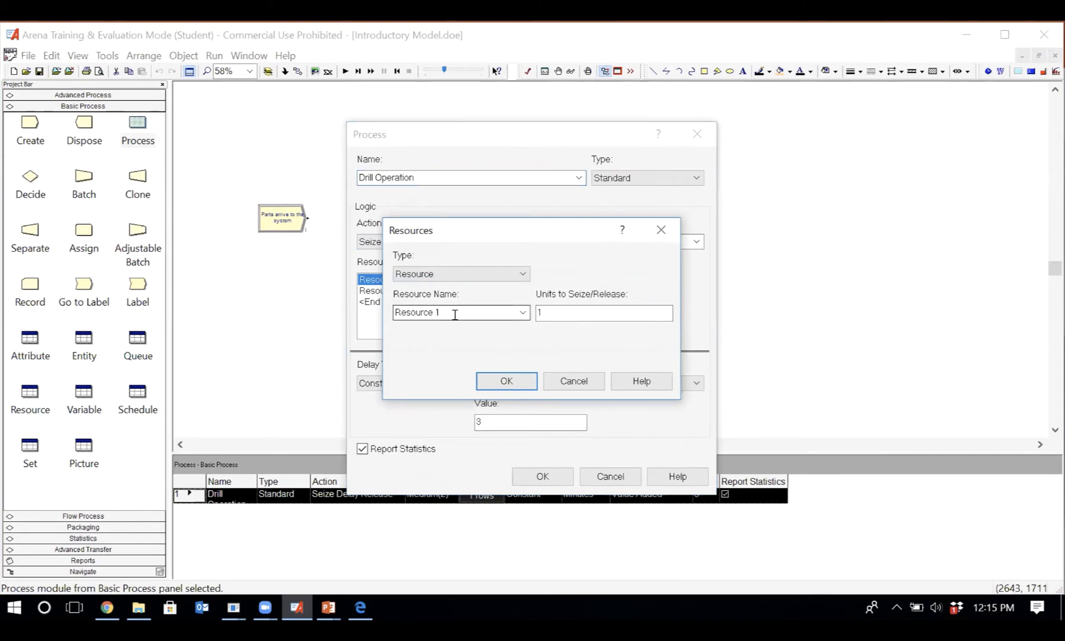
pyautogui.click(523, 313)
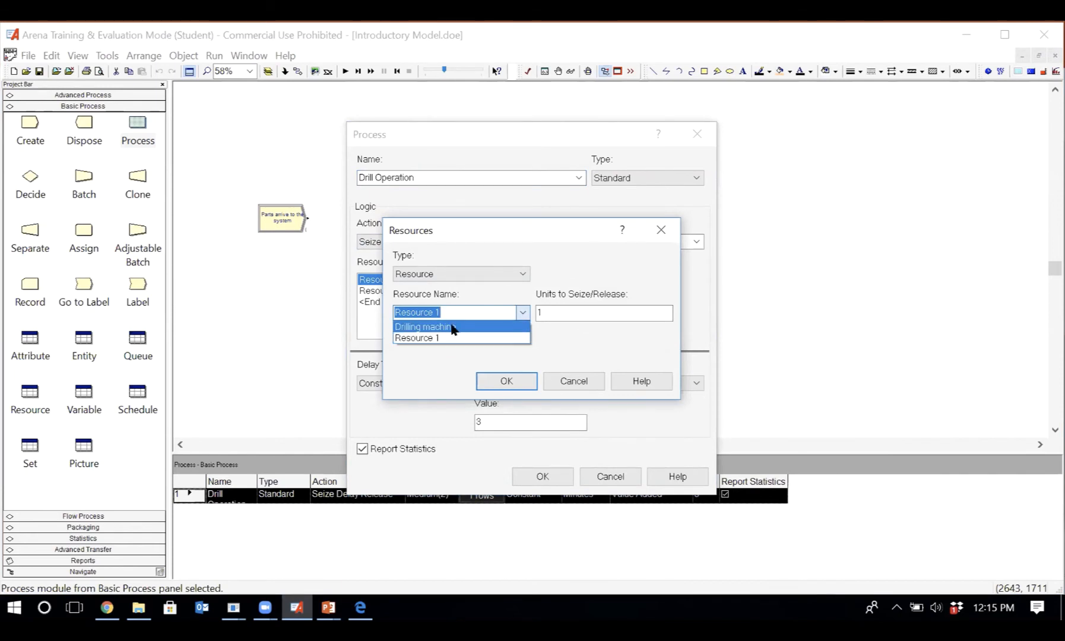
pyautogui.click(568, 381)
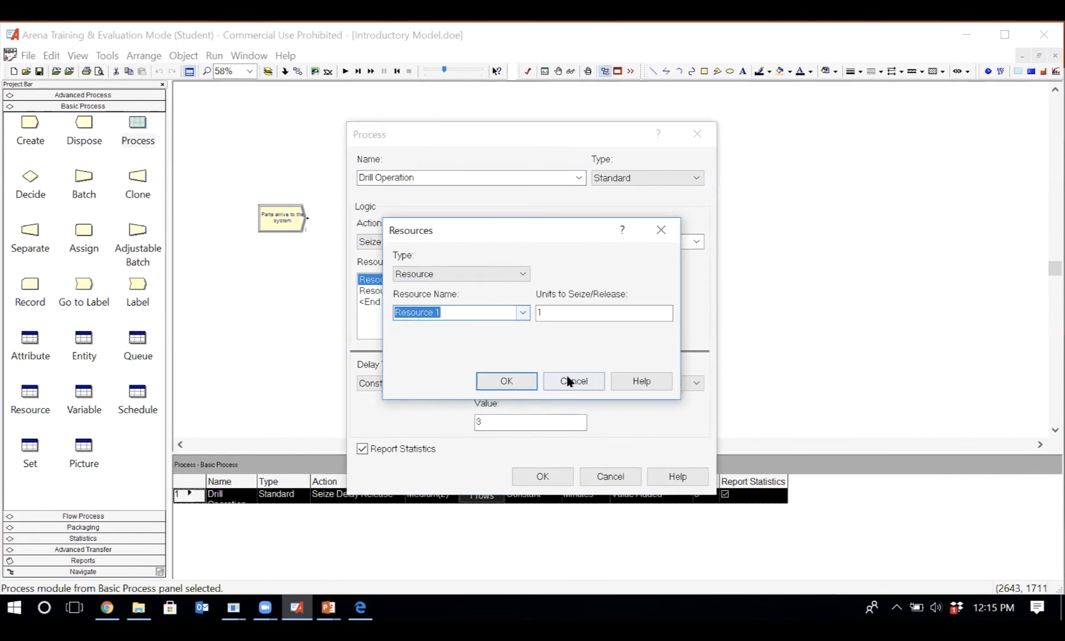
pyautogui.click(569, 381)
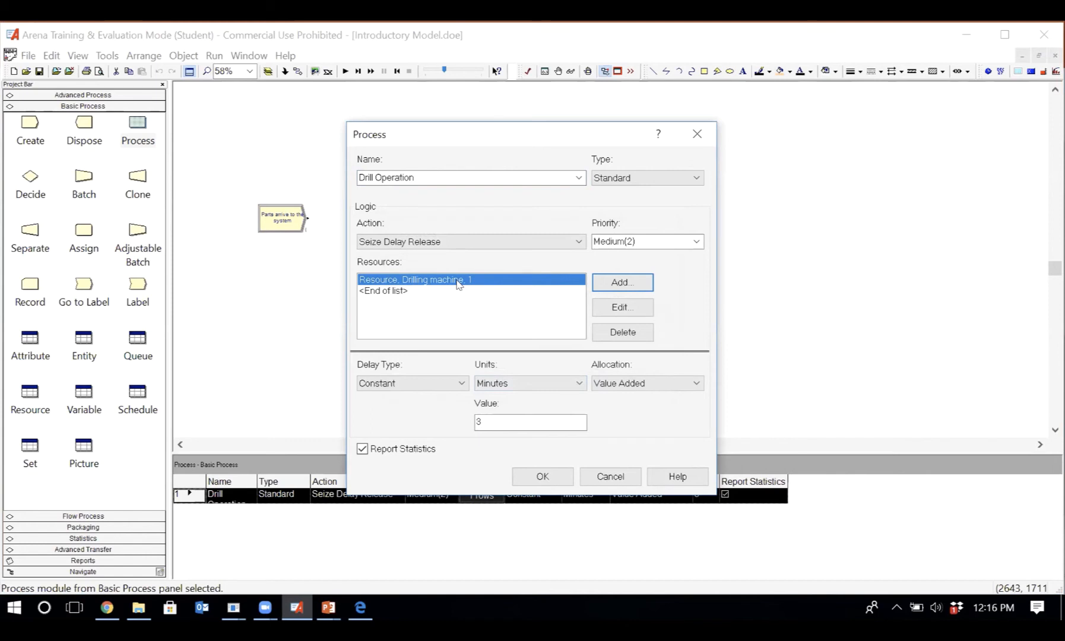
pyautogui.click(588, 479)
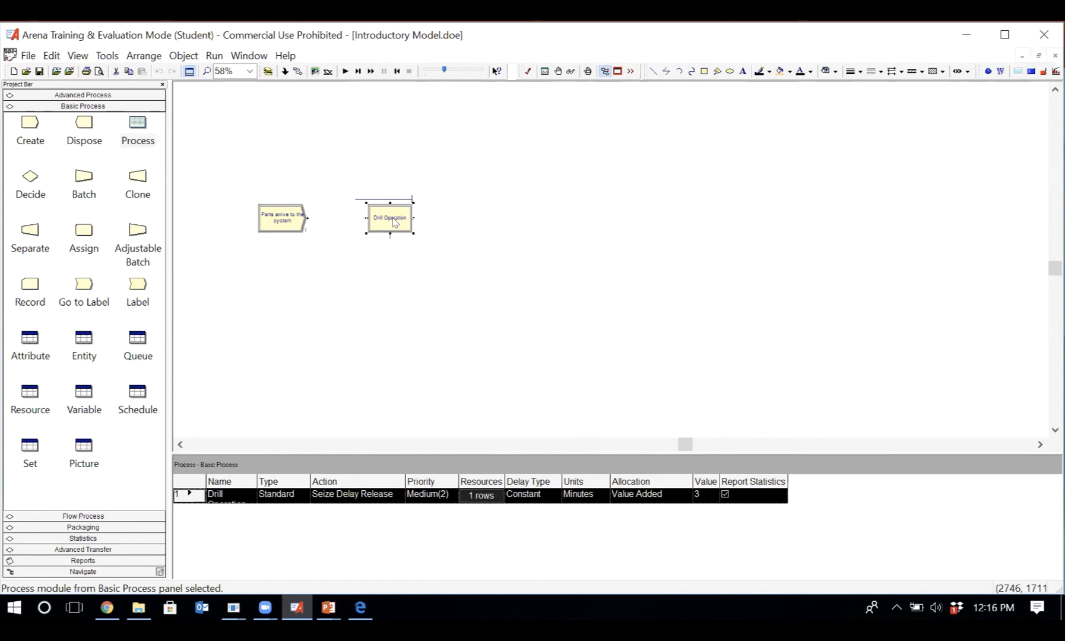
# - Open the resource data for the Drilling machine and review its available capacity types, keeping Fixed Capacity
pyautogui.click(30, 393)
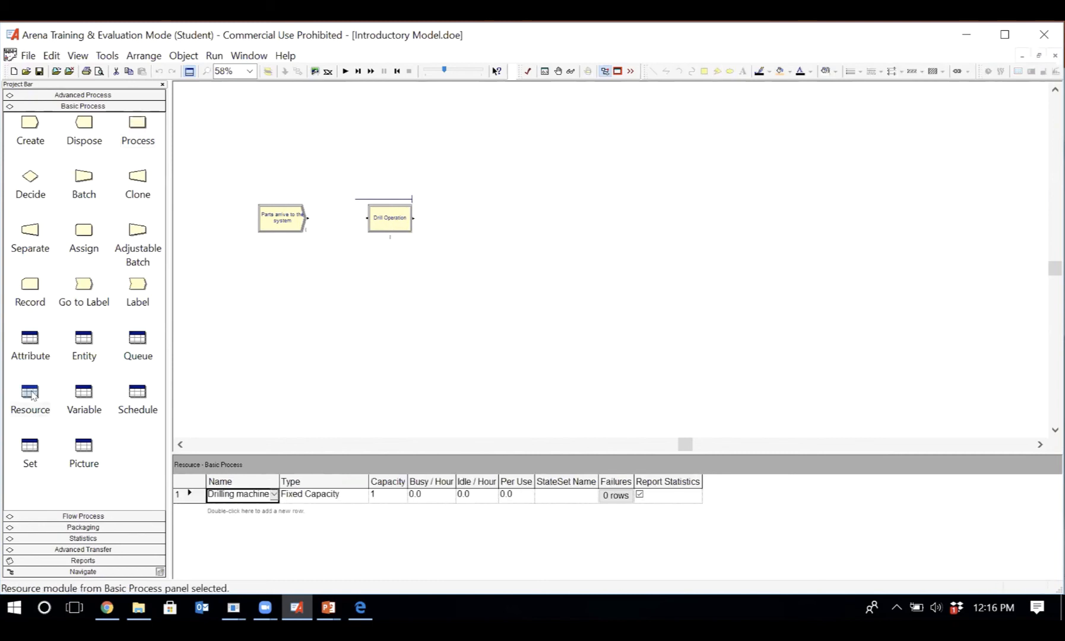
pyautogui.click(30, 395)
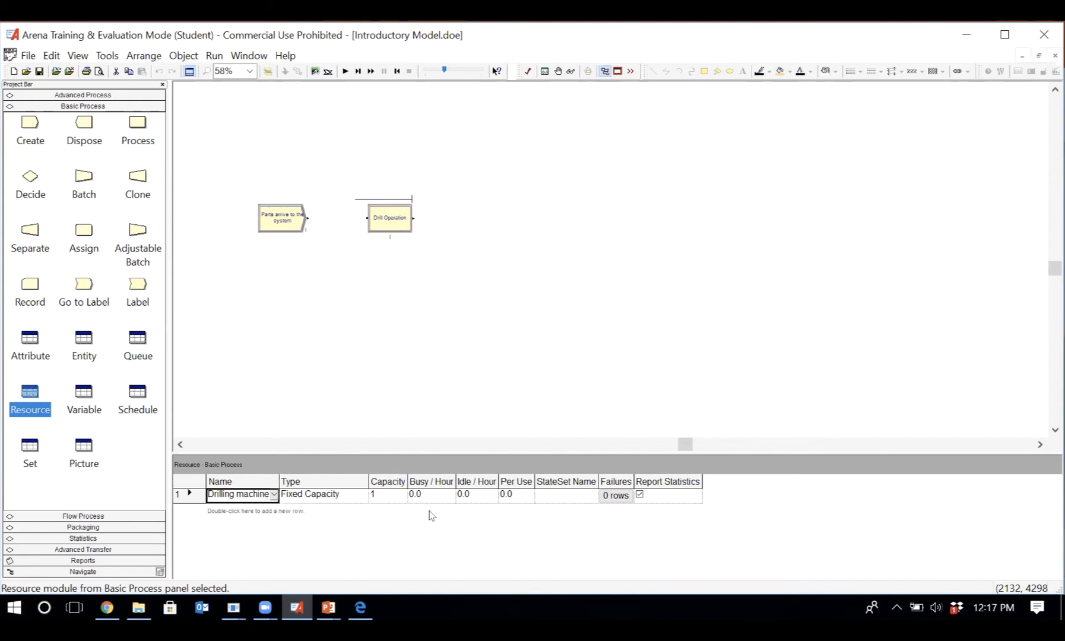
pyautogui.click(322, 498)
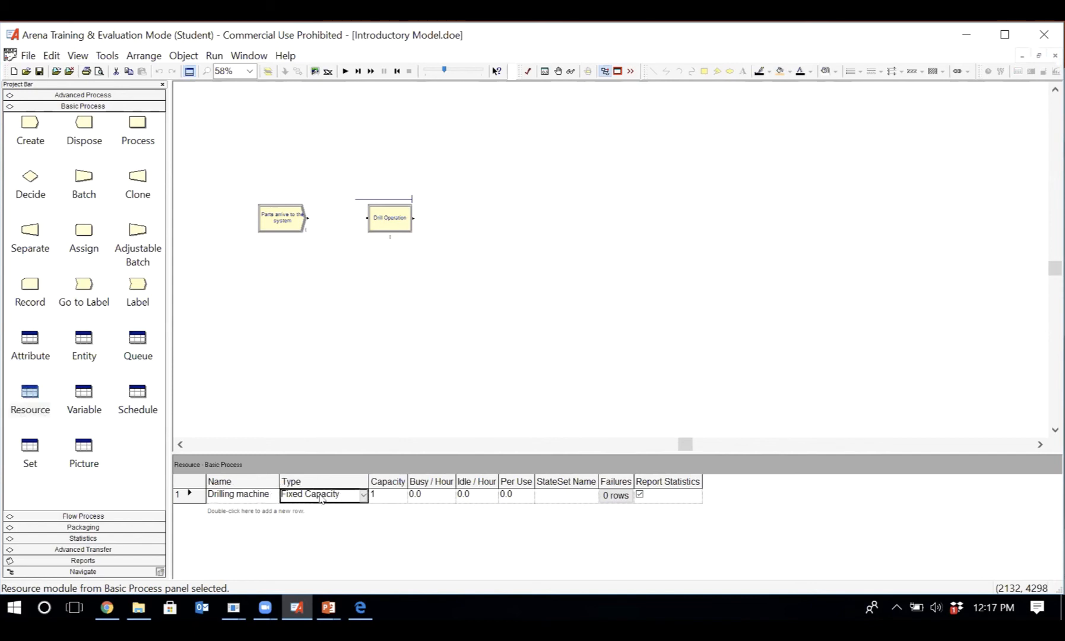
pyautogui.click(363, 497)
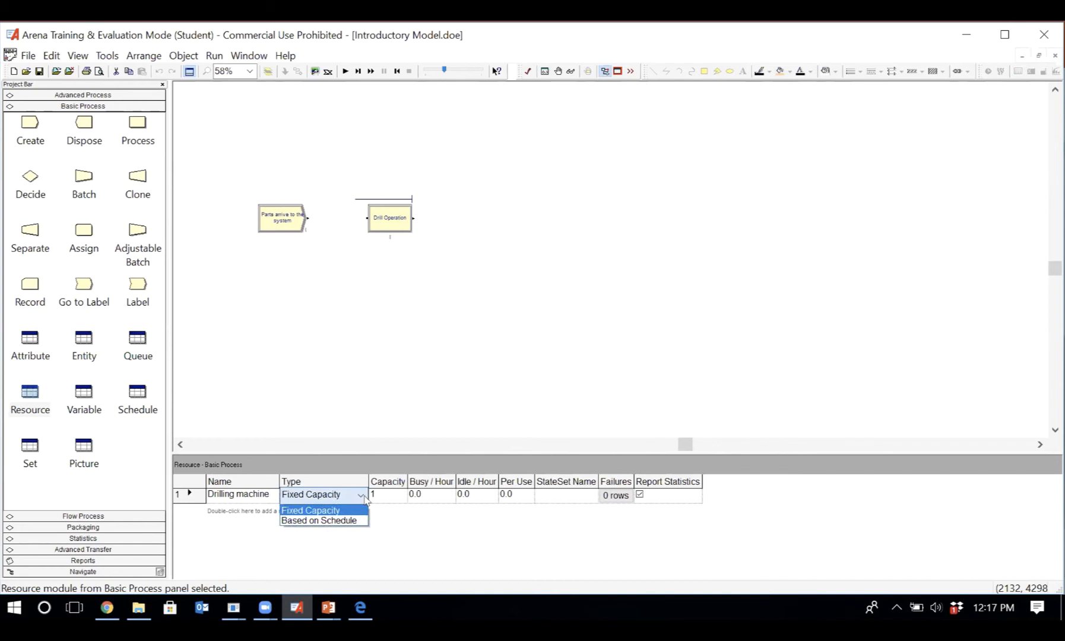
pyautogui.click(419, 528)
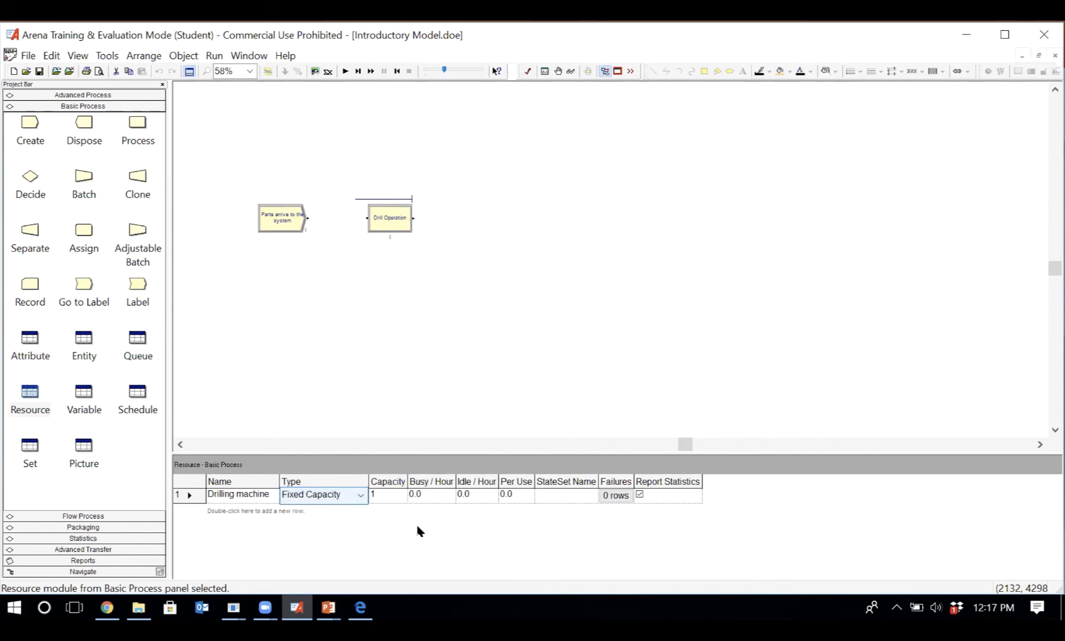
# - Try a fixed capacity of 20 for the Drilling machine resource
pyautogui.click(387, 496)
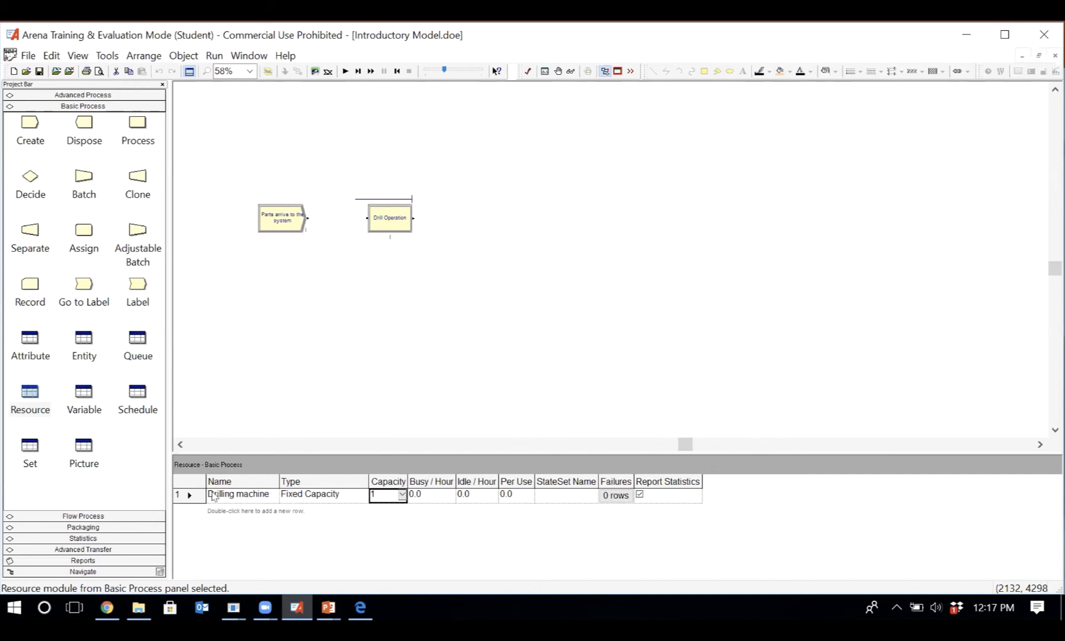
pyautogui.click(382, 490)
pyautogui.write('00')
pyautogui.press('BackSpace')
pyautogui.press('BackSpace')
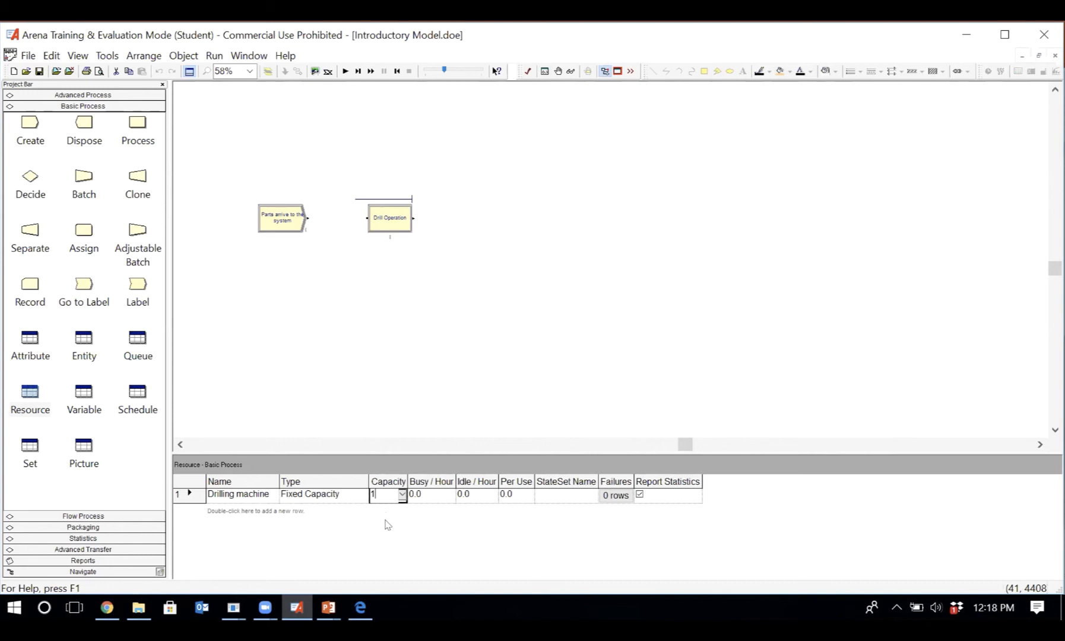
pyautogui.click(387, 525)
pyautogui.click(383, 498)
pyautogui.write('20')
# - Reopen Drill Operation and examine the units to seize/release for the Drilling machine, cancelling without changes
pyautogui.click(401, 224)
pyautogui.doubleClick(401, 225)
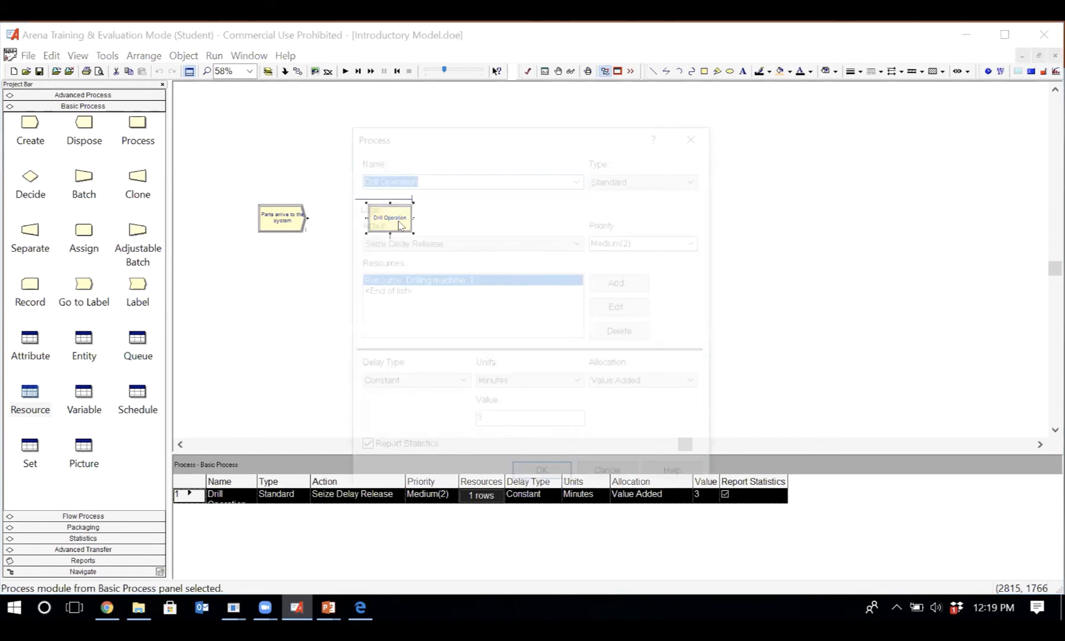
pyautogui.click(448, 284)
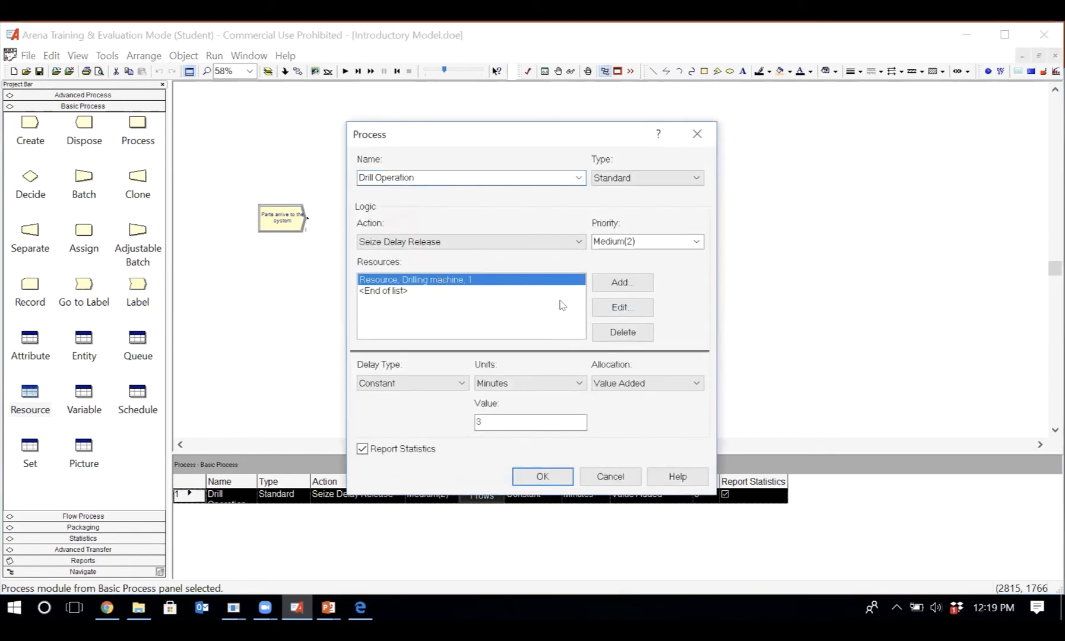
pyautogui.click(623, 307)
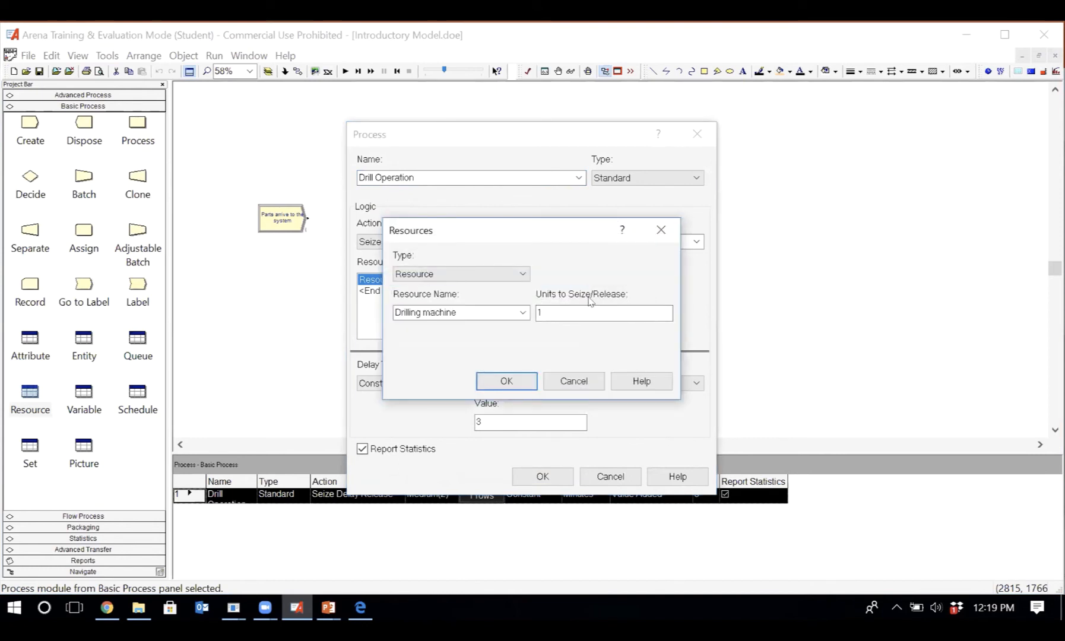
pyautogui.click(539, 312)
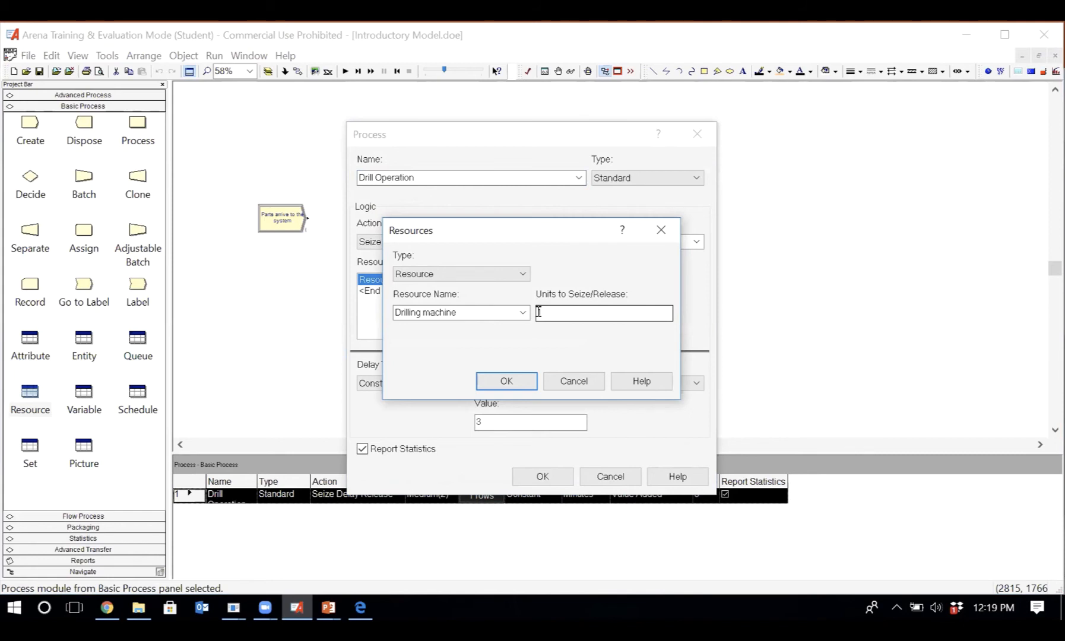
pyautogui.write('1')
pyautogui.click(568, 383)
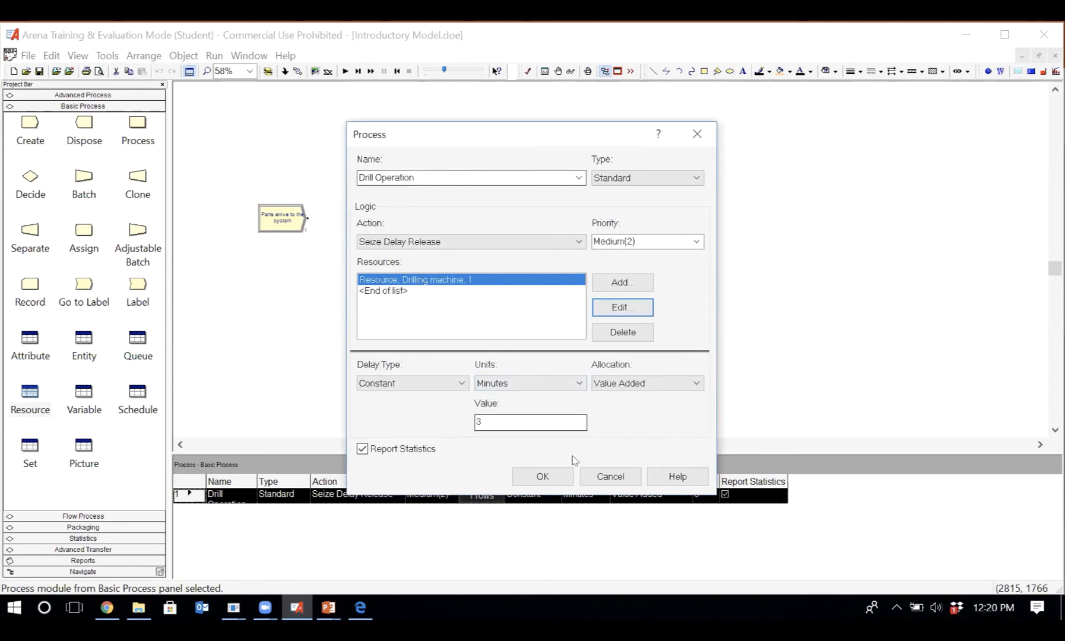
pyautogui.click(597, 480)
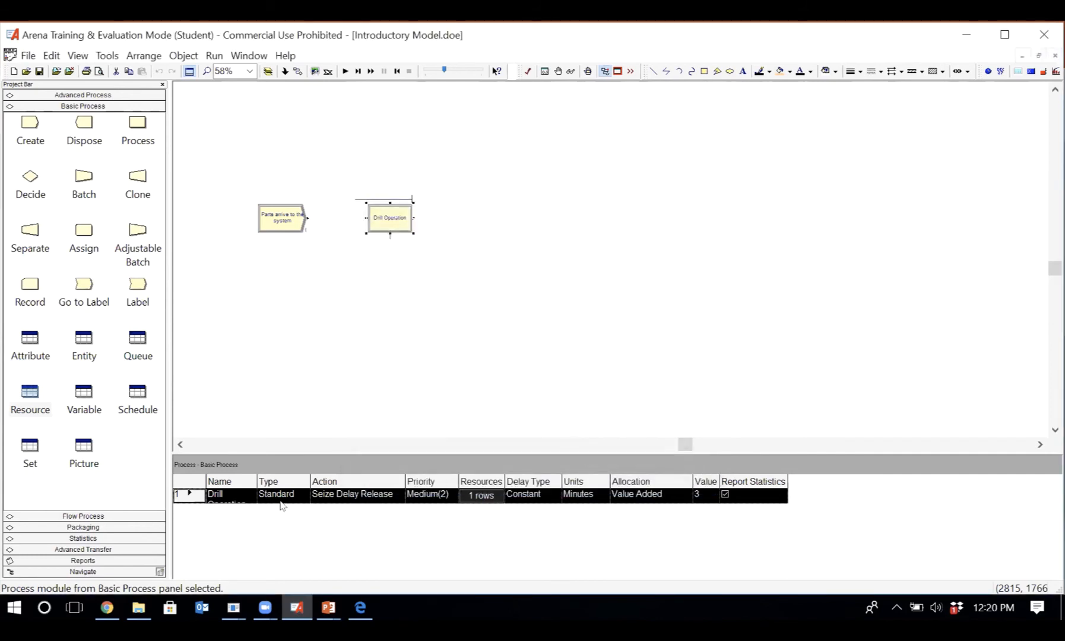
# - Return to the resource data and set the Drilling machine's capacity to 1
pyautogui.click(37, 399)
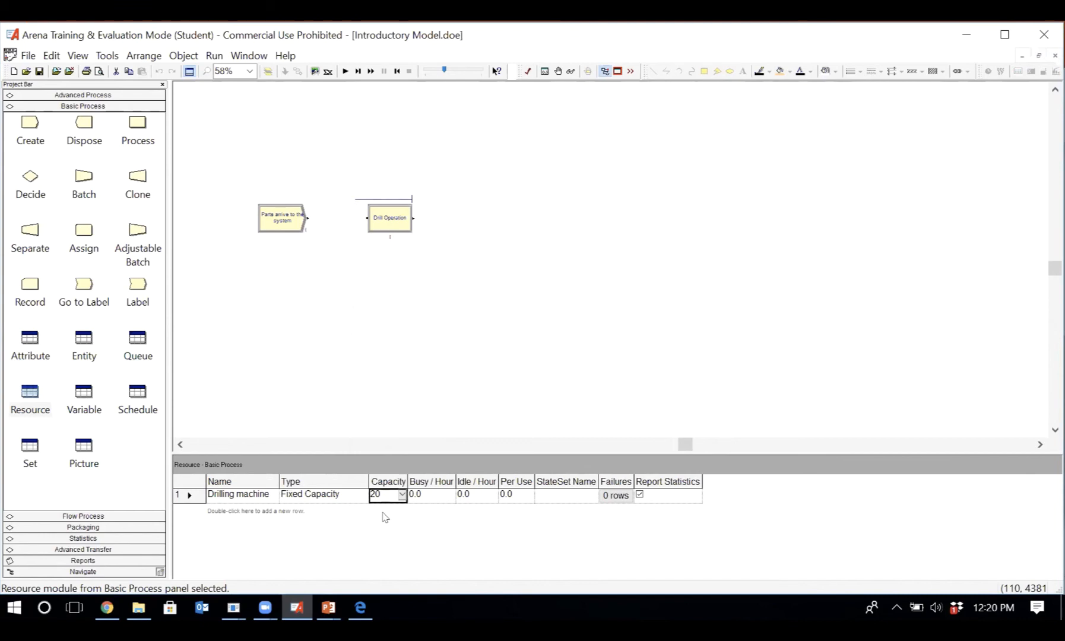
pyautogui.doubleClick(383, 493)
pyautogui.write('1')
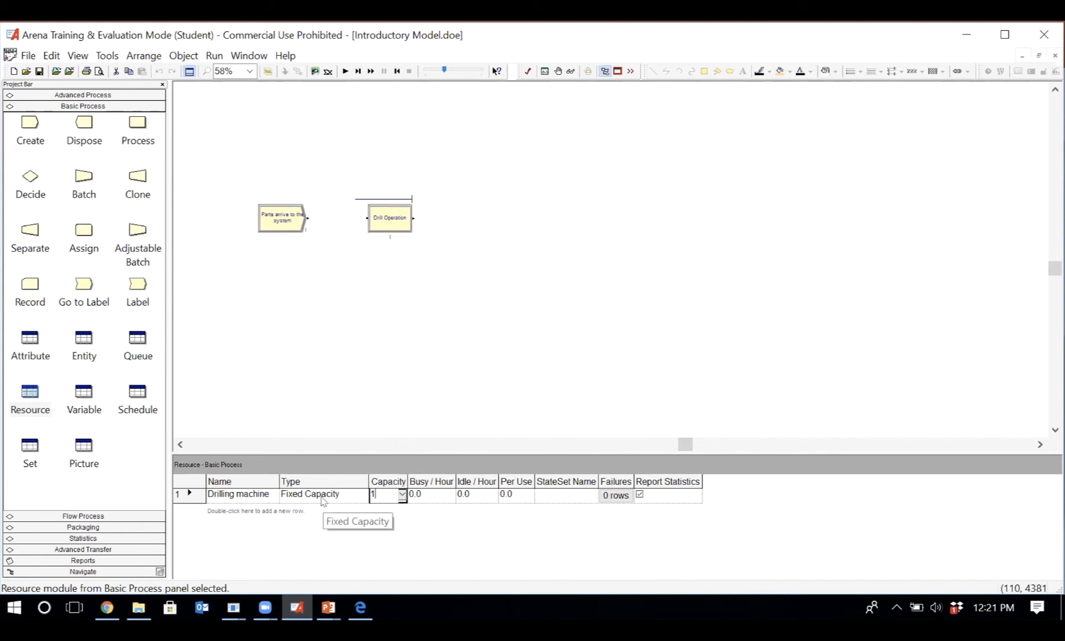
pyautogui.press('BackSpace')
pyautogui.write('20')
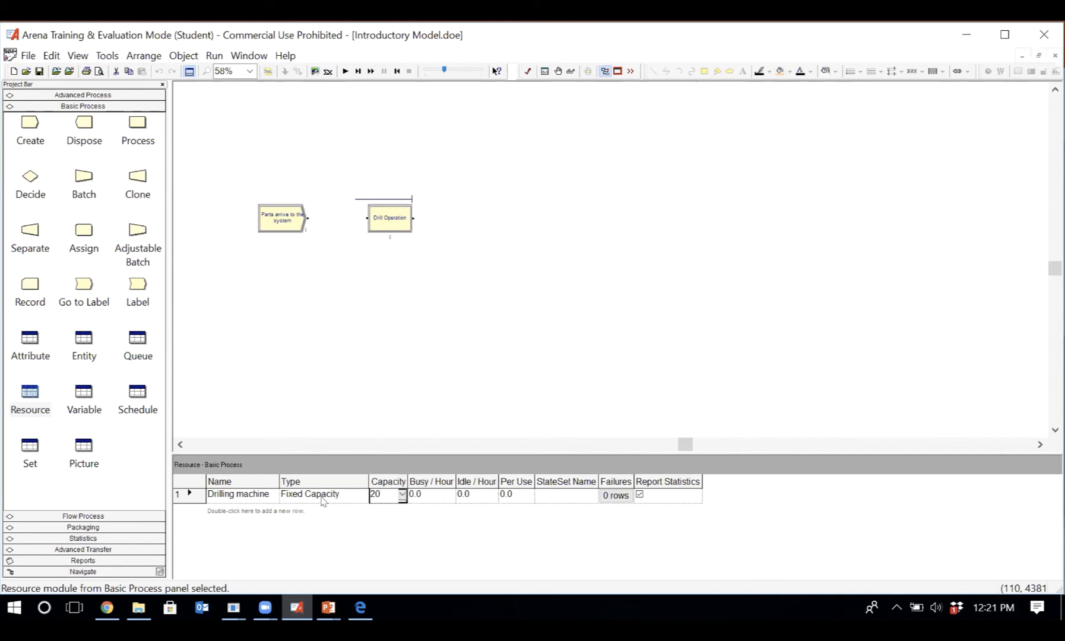
pyautogui.press('BackSpace')
pyautogui.press('BackSpace')
pyautogui.write('1')
# - Compare the Fixed Capacity and Based on Schedule types for the Drilling machine, keeping Fixed Capacity
pyautogui.click(334, 498)
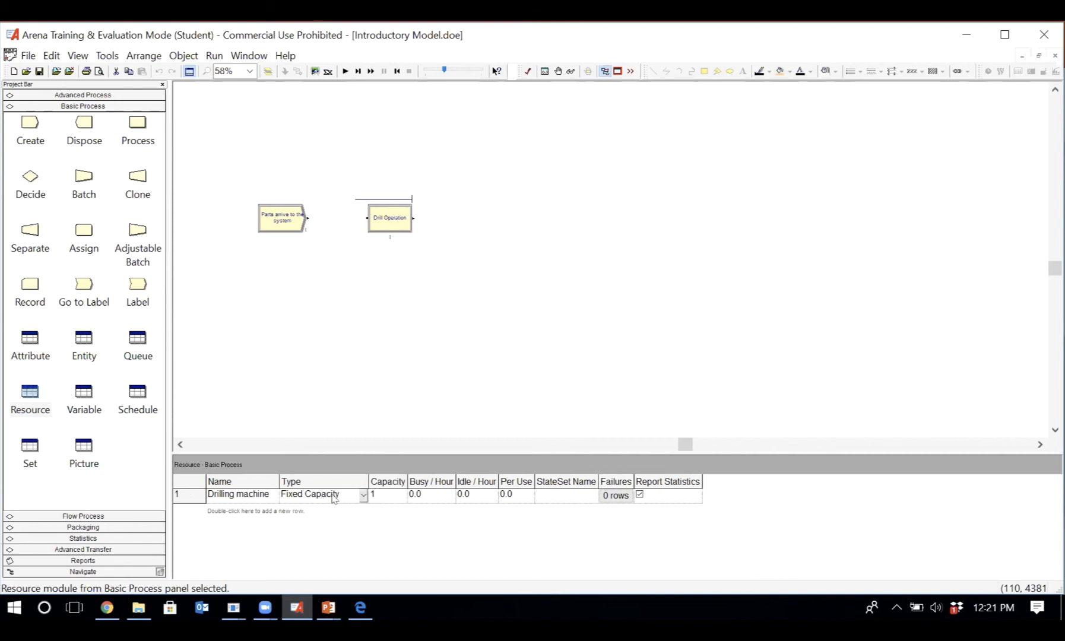
pyautogui.click(334, 498)
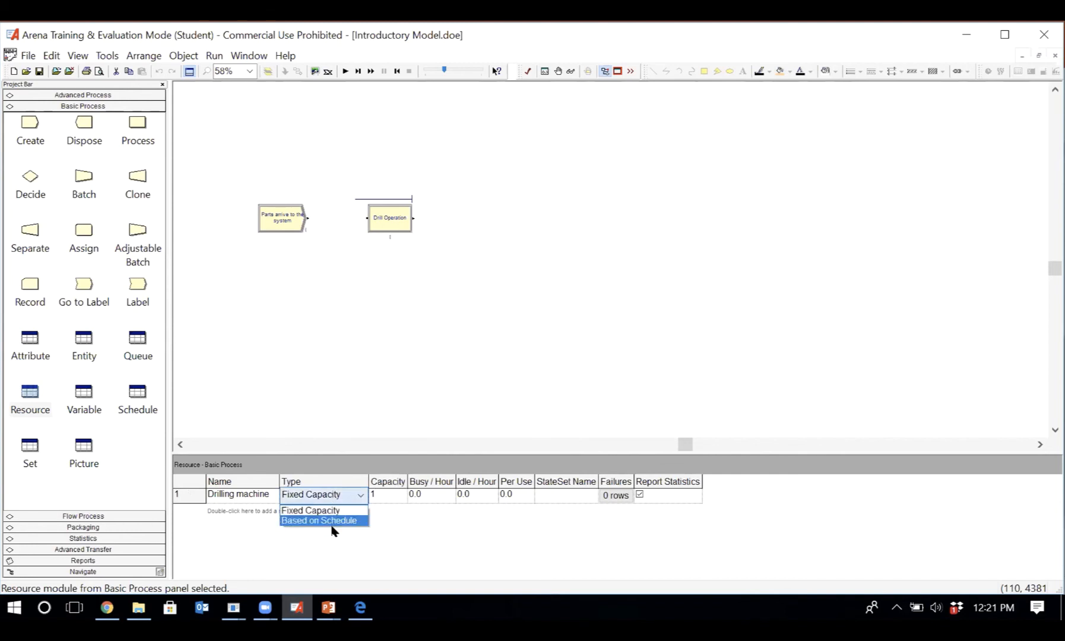
pyautogui.click(321, 555)
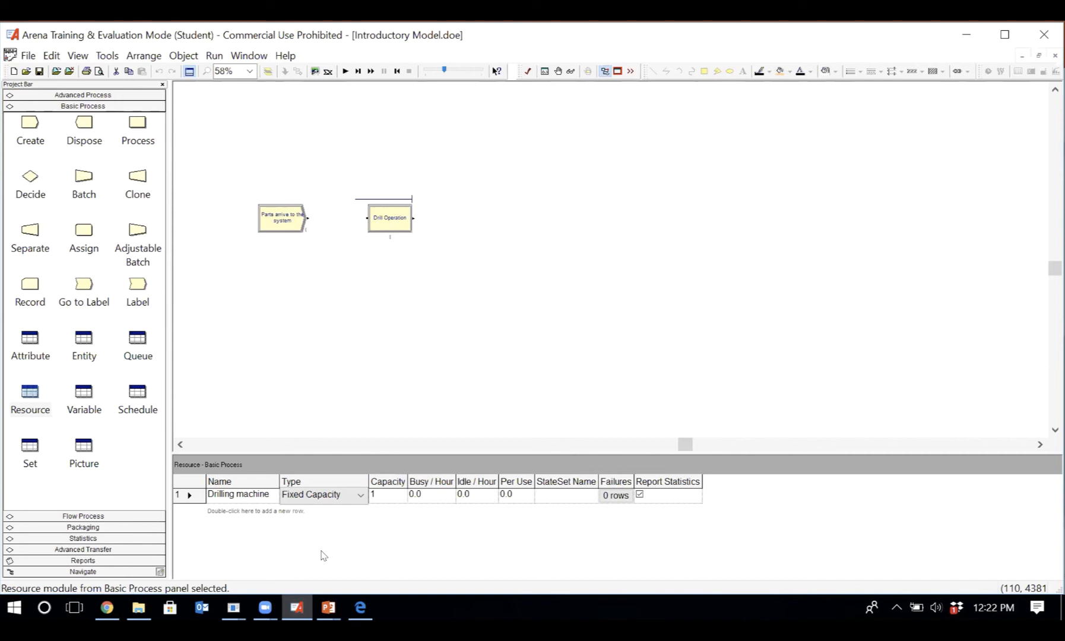
pyautogui.click(331, 498)
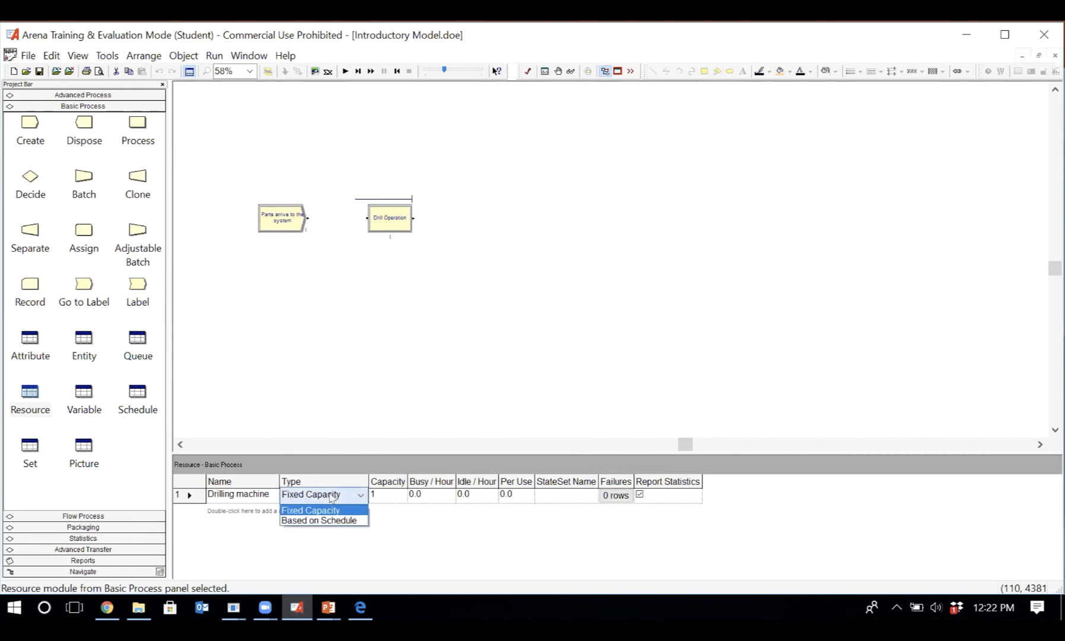
pyautogui.click(331, 539)
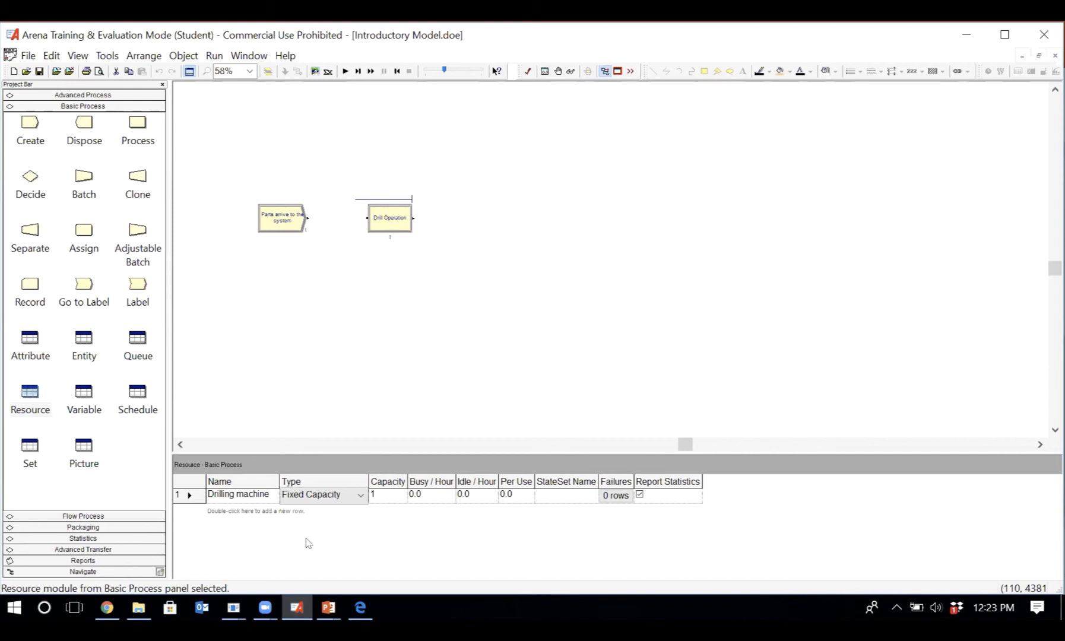
# - Move the Drill Operation queue line around the model and place it just above the Drill Operation module
pyautogui.click(392, 223)
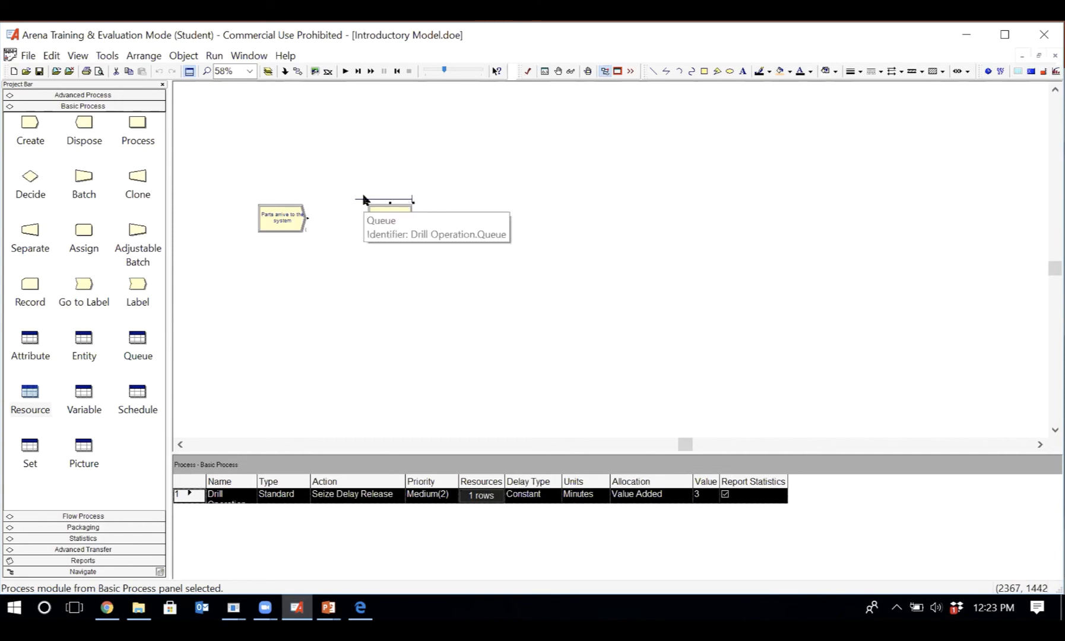
pyautogui.click(394, 200)
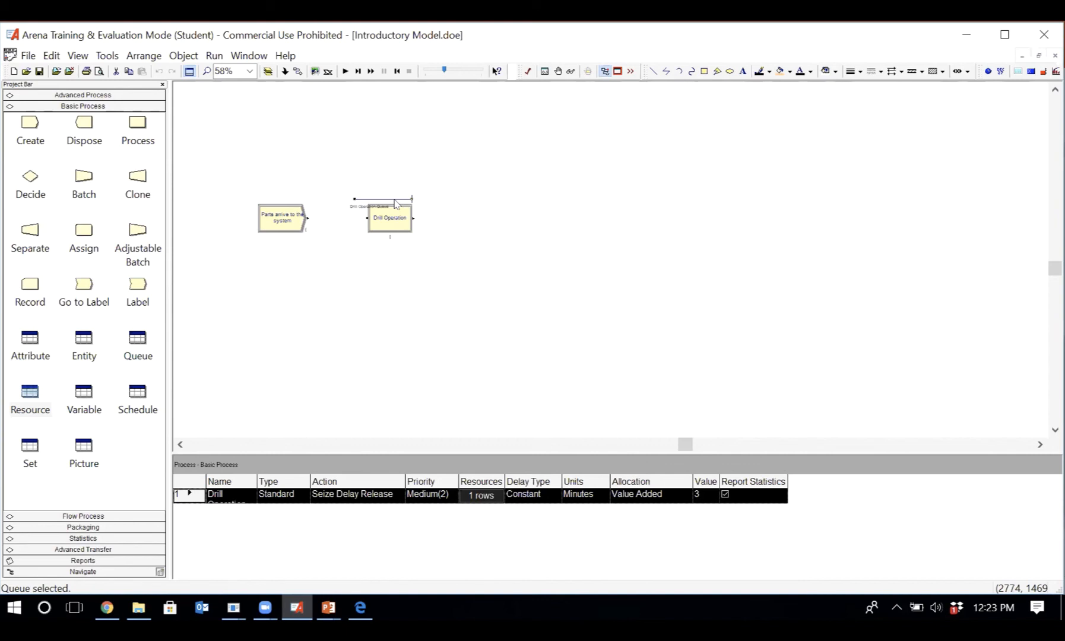
pyautogui.moveTo(396, 203); pyautogui.dragTo(383, 178)
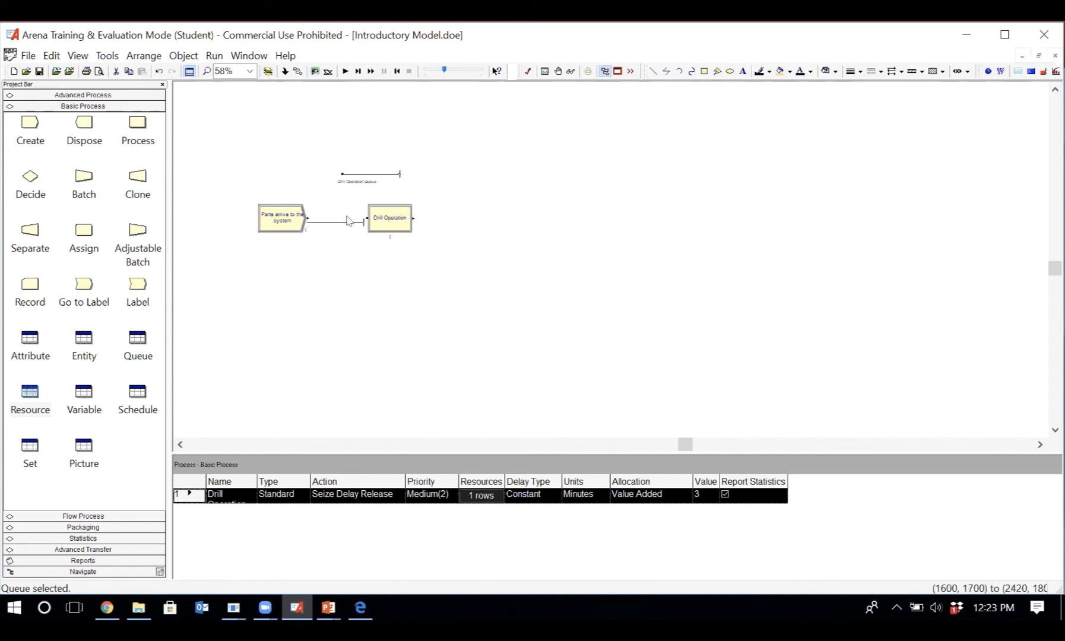
pyautogui.moveTo(347, 216); pyautogui.dragTo(403, 195)
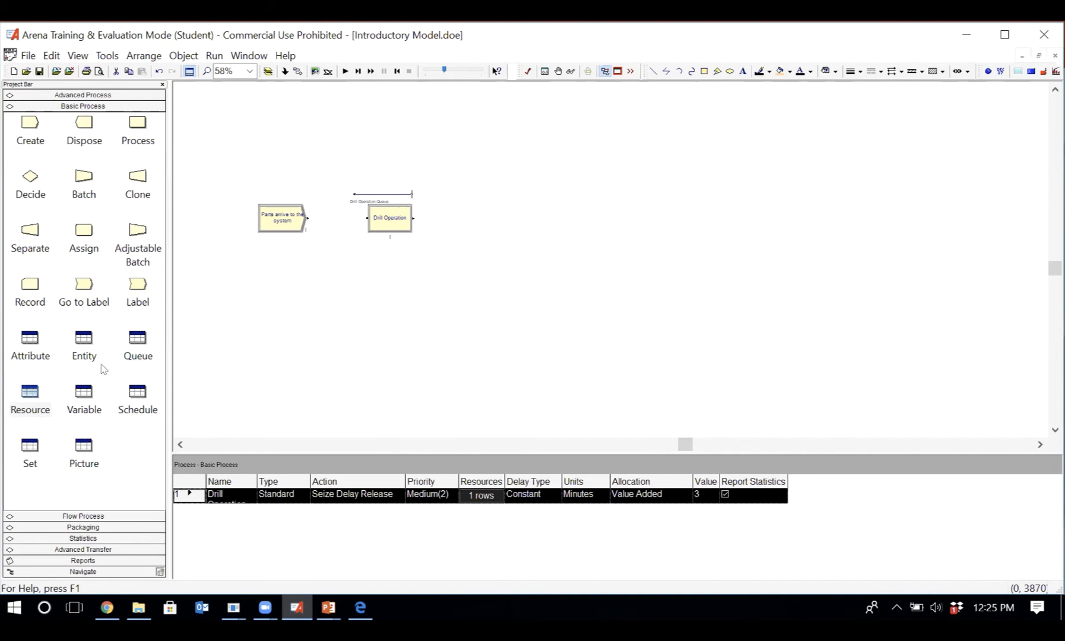
# - Open the queue data and review the ranking types for Drill Operation Queue, keeping First In First Out
pyautogui.click(136, 340)
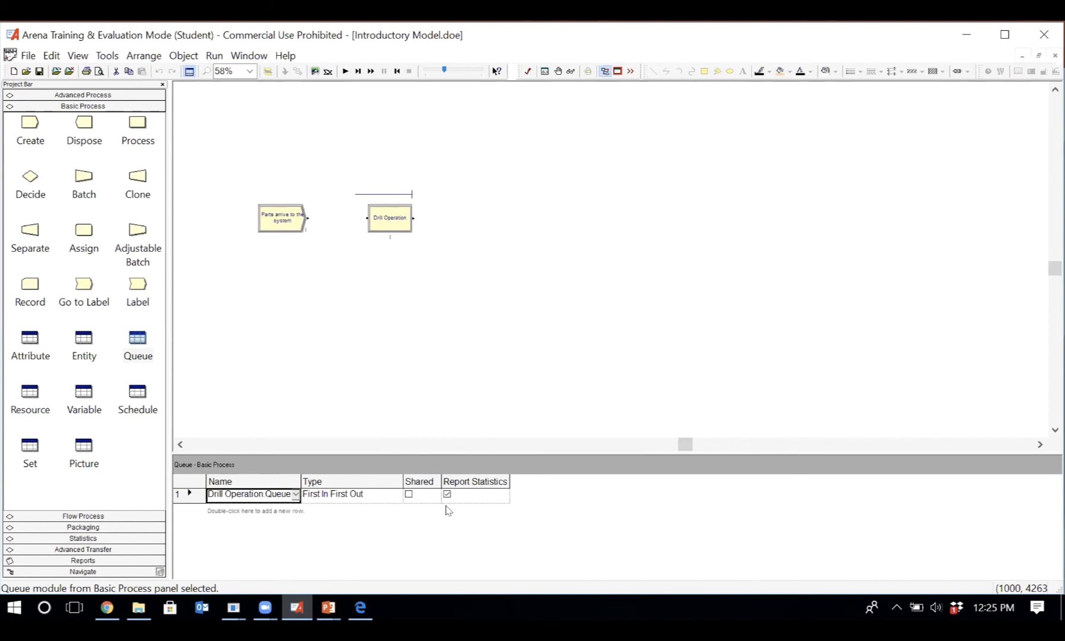
pyautogui.click(330, 495)
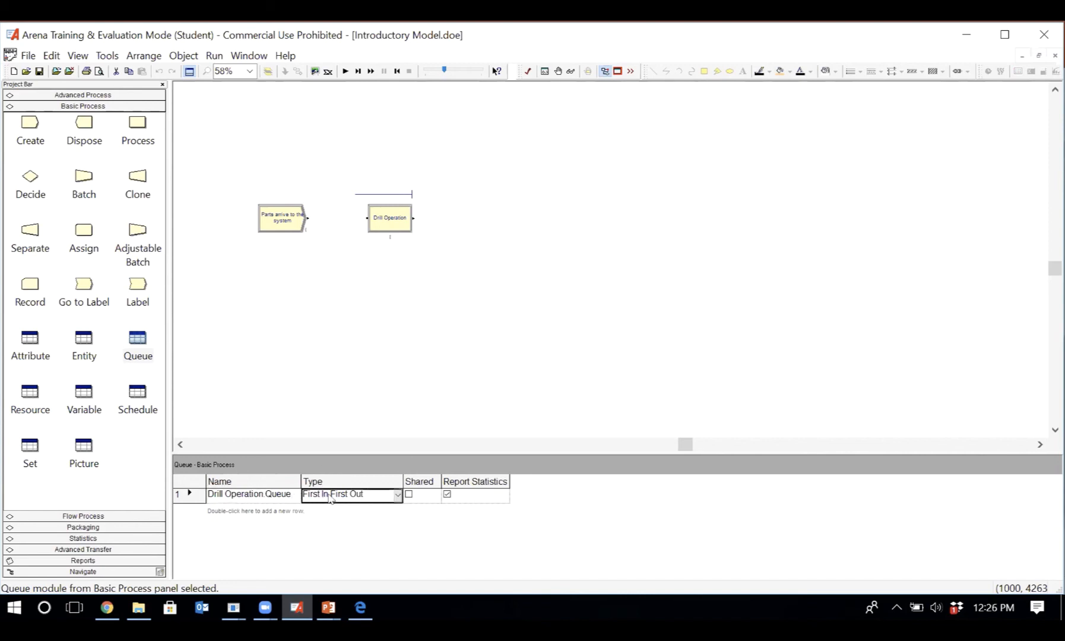
pyautogui.click(397, 497)
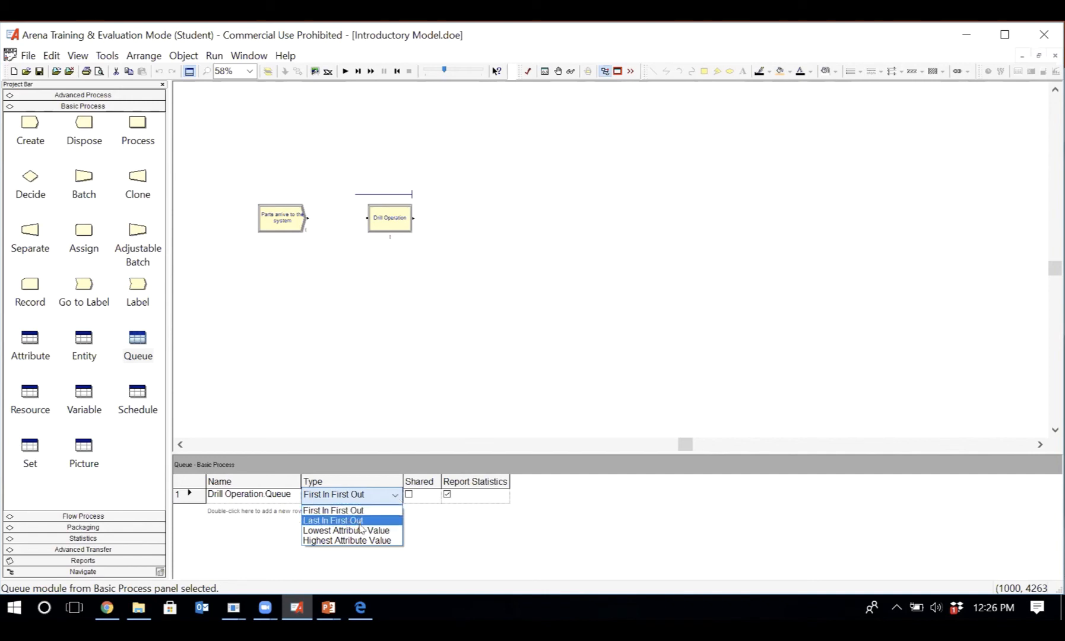
pyautogui.click(440, 536)
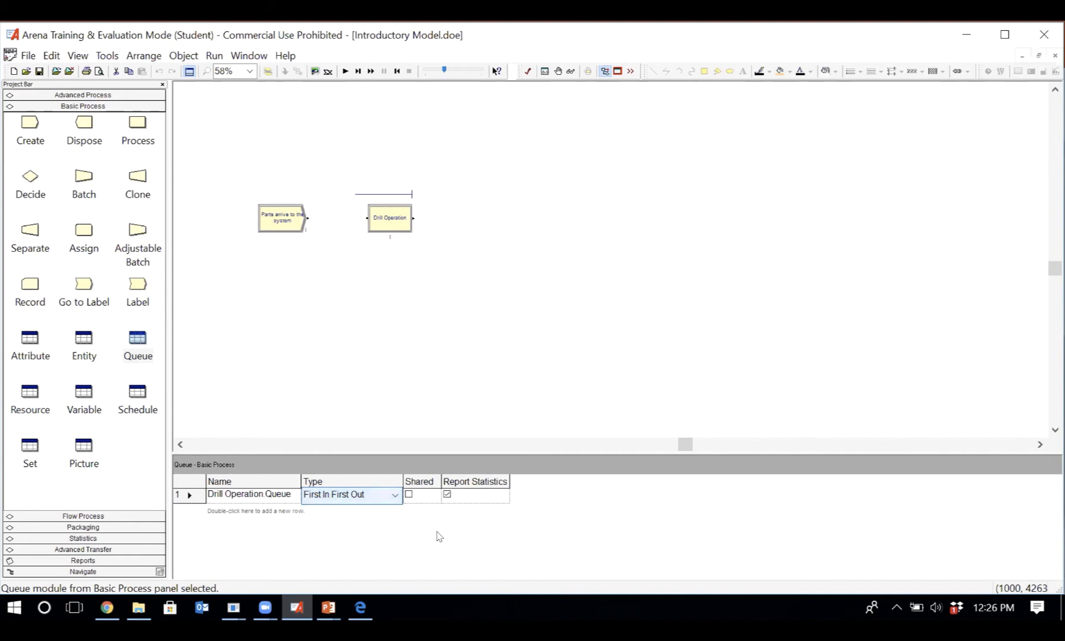
pyautogui.click(370, 496)
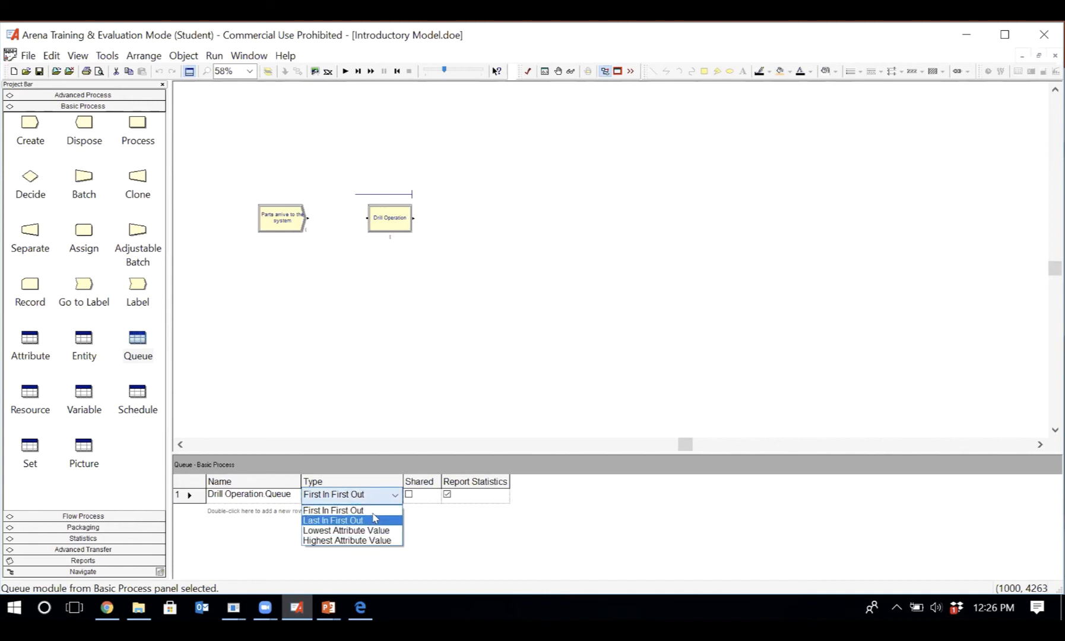
pyautogui.click(437, 525)
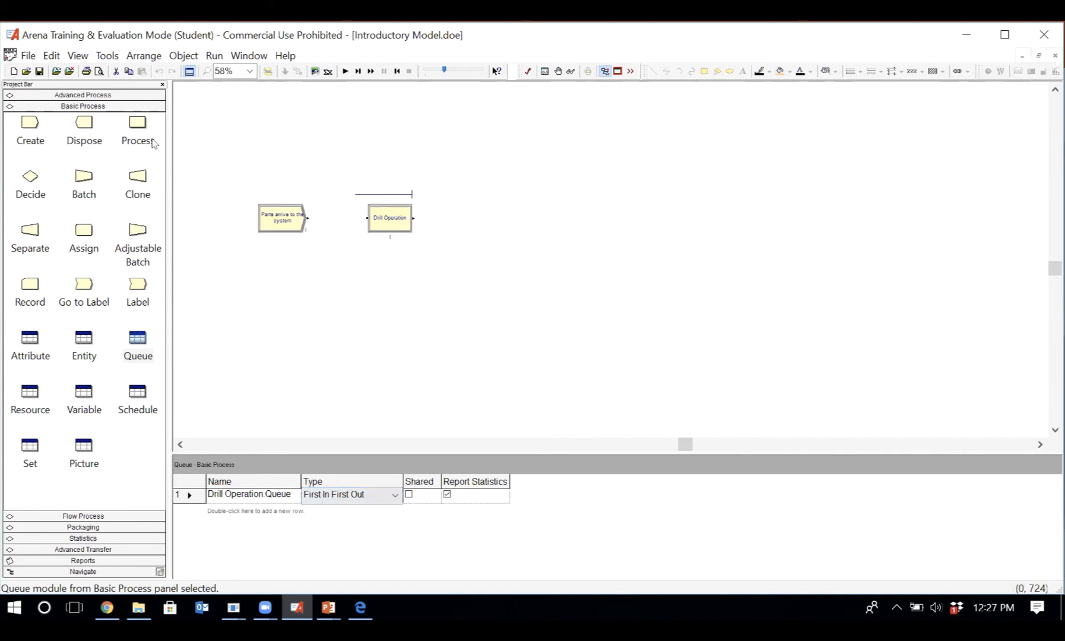
# - Add a Dispose module to the flowchart to the right of Drill Operation
pyautogui.click(83, 123)
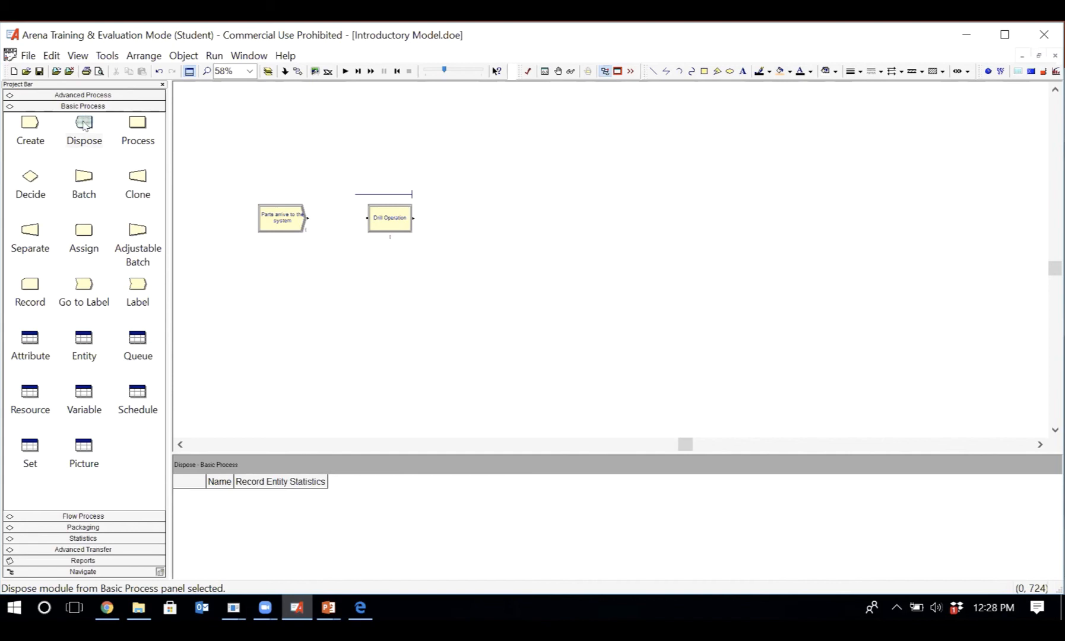
pyautogui.click(84, 122)
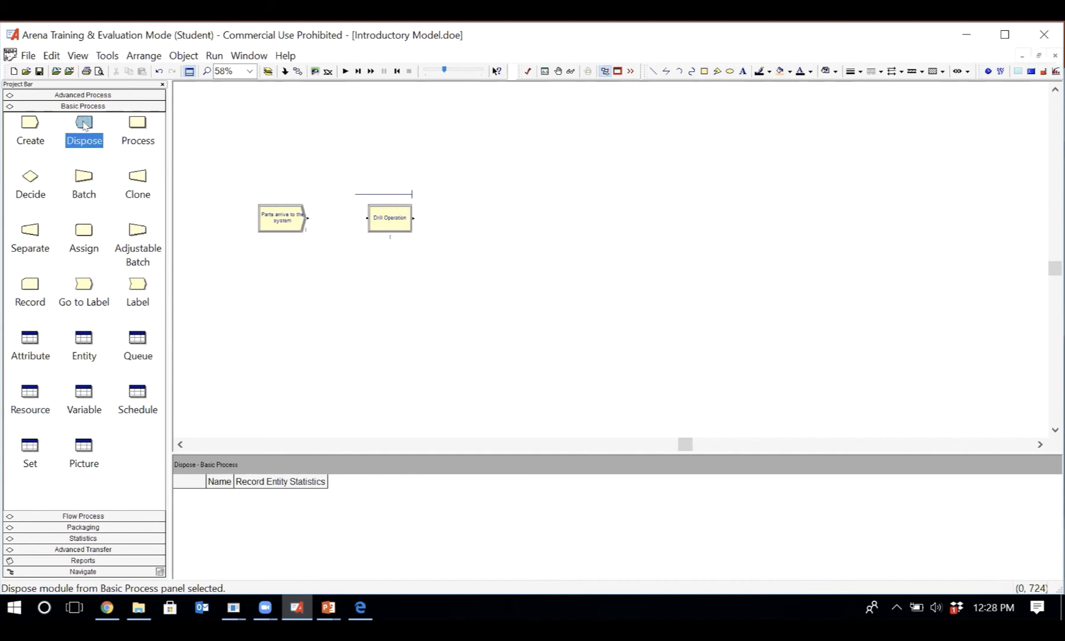
pyautogui.moveTo(84, 122); pyautogui.dragTo(481, 213)
pyautogui.click(480, 213)
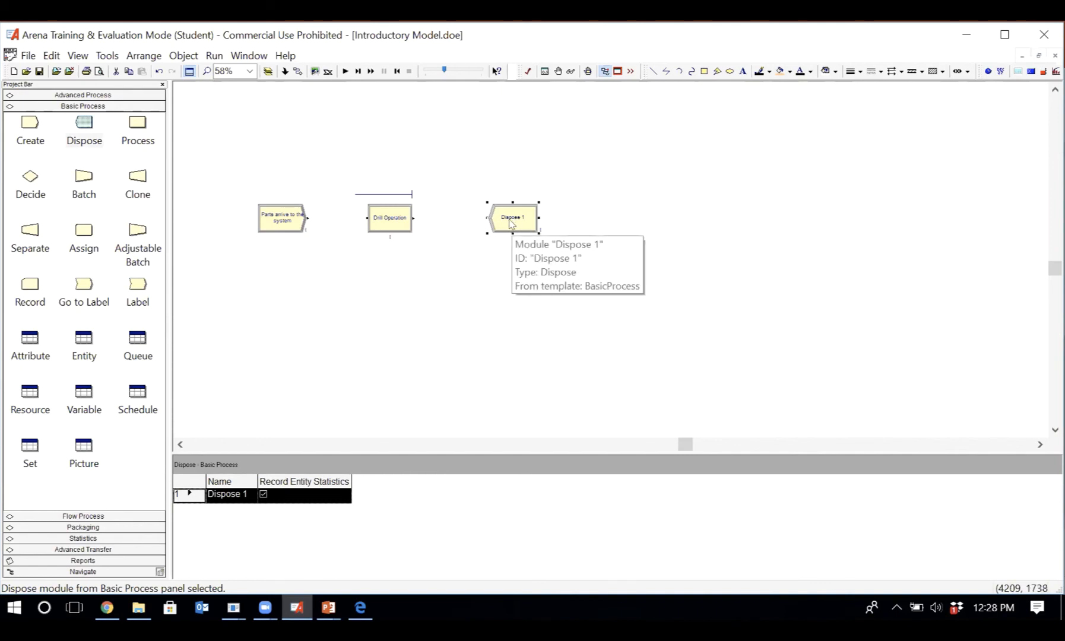
# - Rename the Dispose module as "Send the part out", keeping Record Entity Statistics enabled
pyautogui.doubleClick(511, 223)
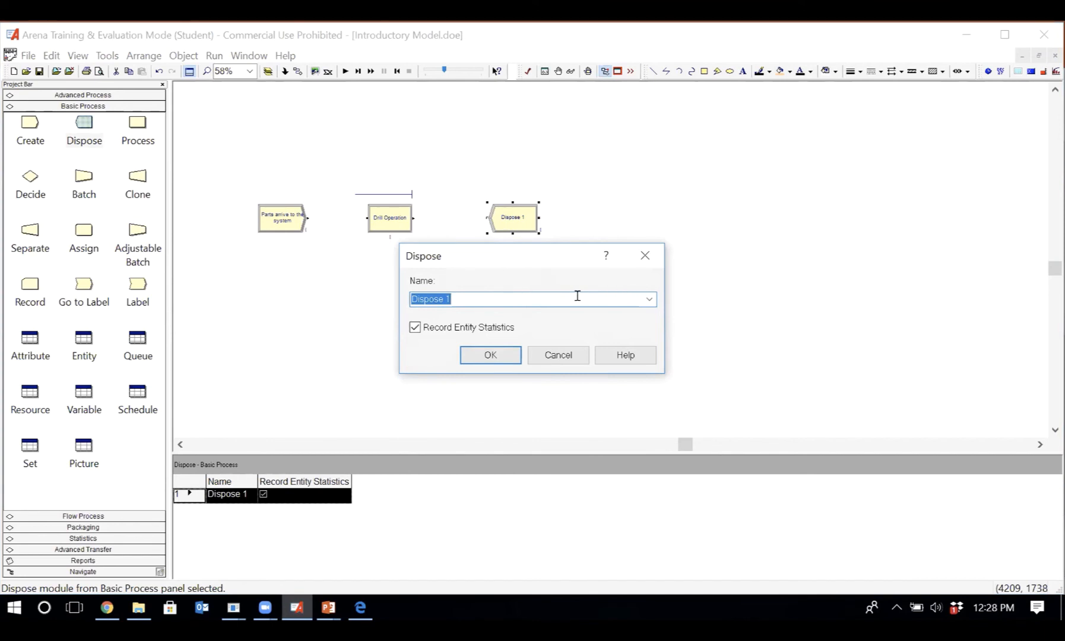
pyautogui.click(515, 298)
pyautogui.press('BackSpace')
pyautogui.write('entities')
pyautogui.press('BackSpace')
pyautogui.press('BackSpace')
pyautogui.press('BackSpace')
pyautogui.press('BackSpace')
pyautogui.press('BackSpace')
pyautogui.press('BackSpace')
pyautogui.press('BackSpace')
pyautogui.press('BackSpace')
pyautogui.press('BackSpace')
pyautogui.press('BackSpace')
pyautogui.press('BackSpace')
pyautogui.press('BackSpace')
pyautogui.press('BackSpace')
pyautogui.press('BackSpace')
pyautogui.press('BackSpace')
pyautogui.press('BackSpace')
pyautogui.write('Send the part out')
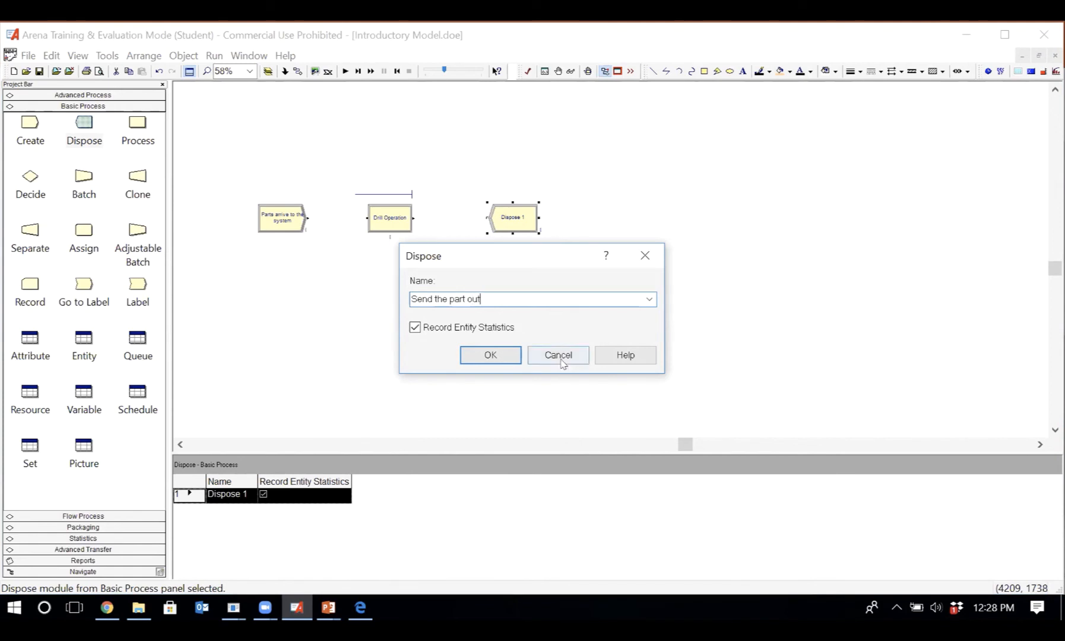
pyautogui.click(486, 355)
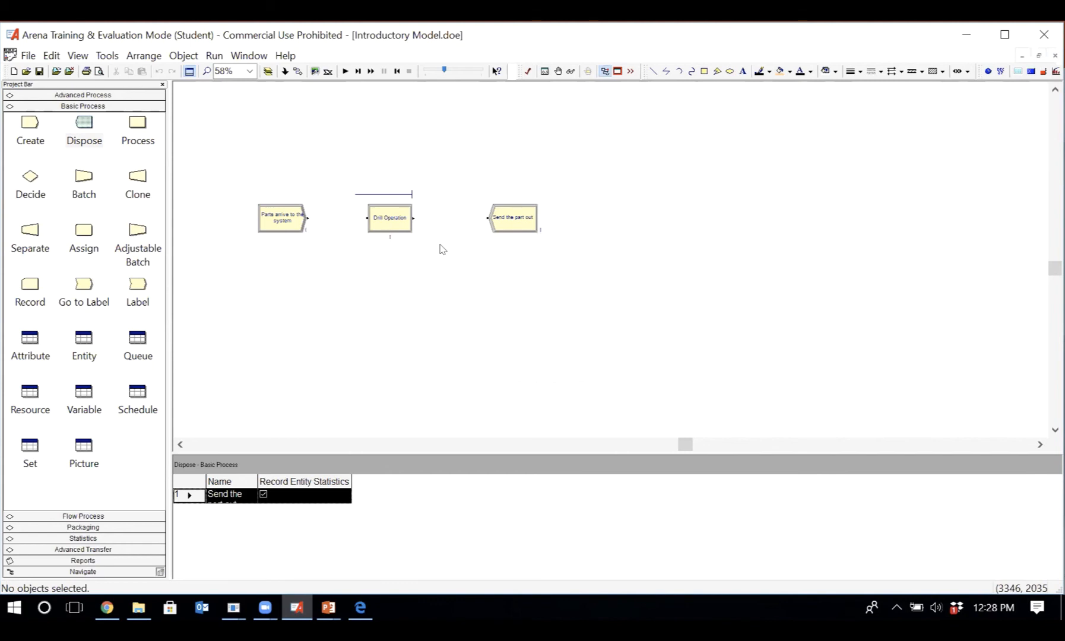
# - Review the Send the part out module's settings without changing them, and save the model
pyautogui.click(509, 225)
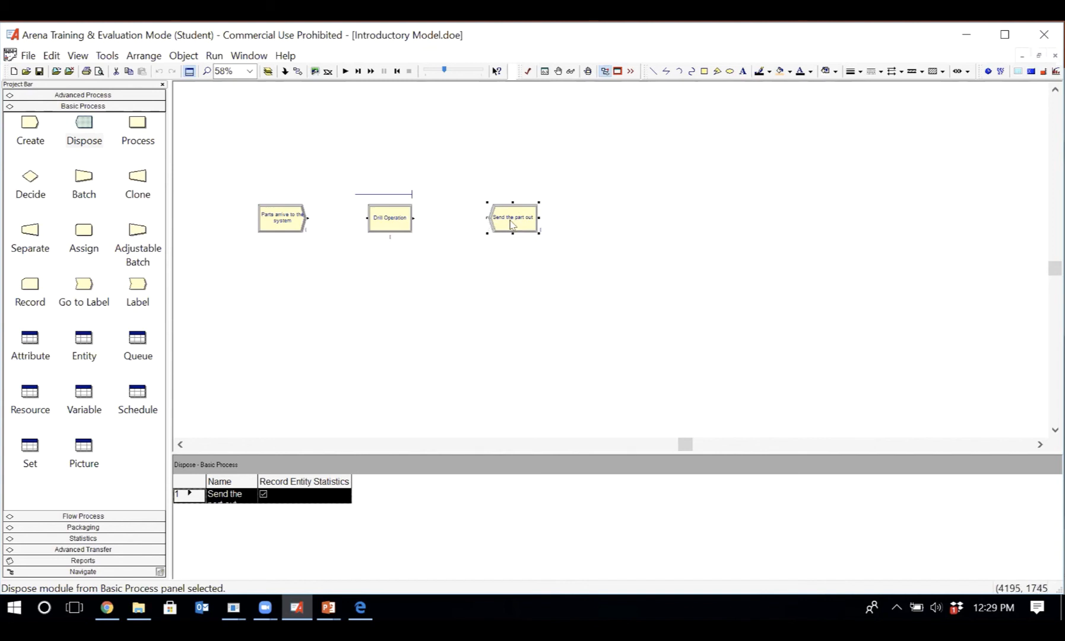
pyautogui.doubleClick(517, 224)
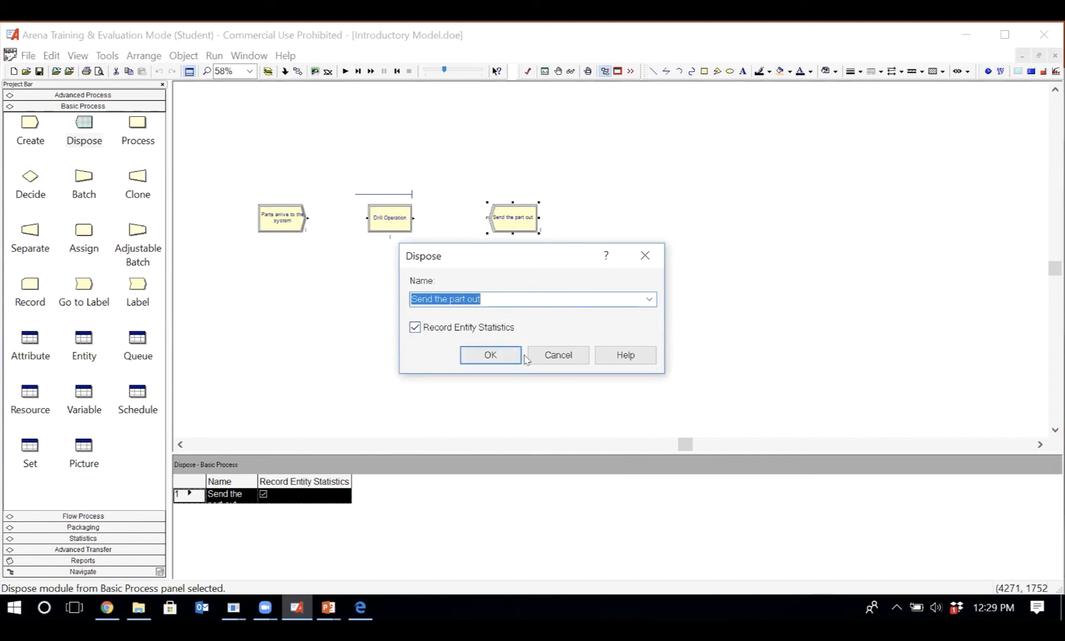
pyautogui.click(563, 357)
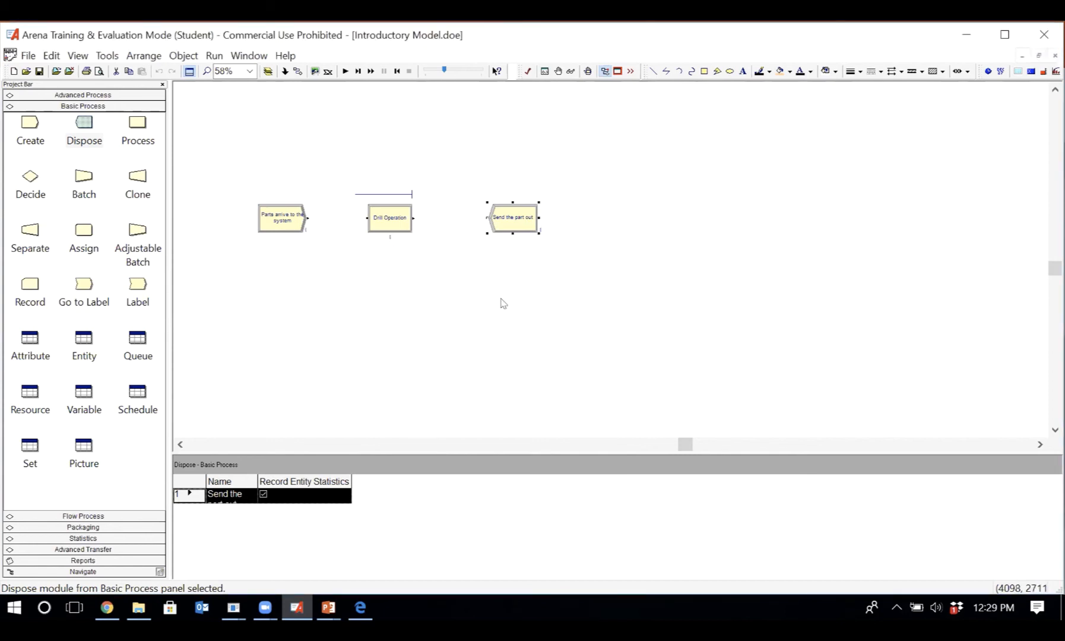
pyautogui.click(38, 69)
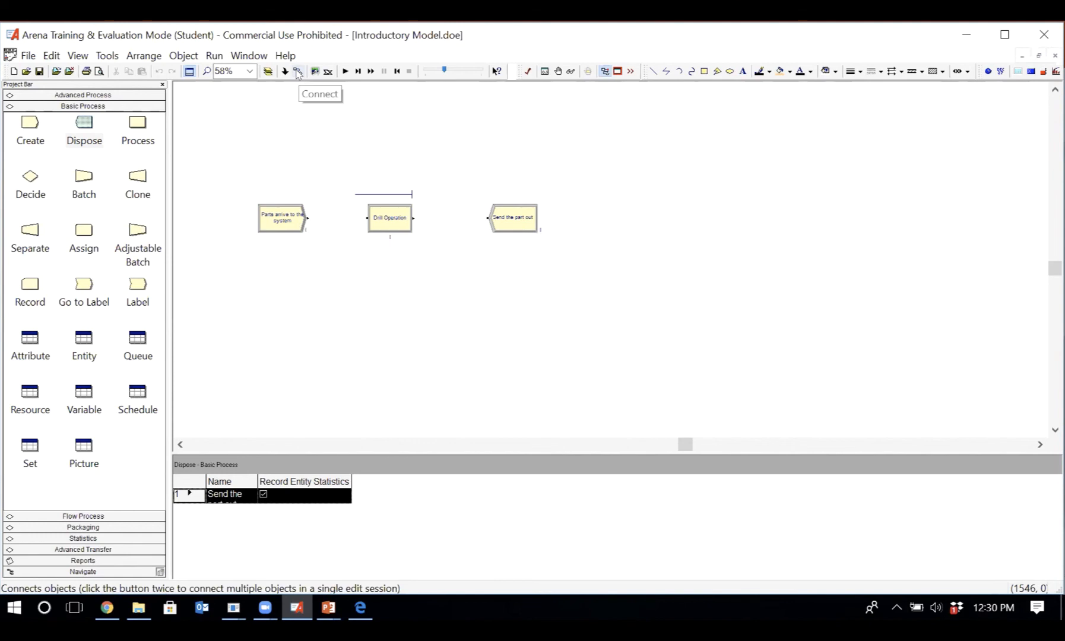
pyautogui.click(187, 56)
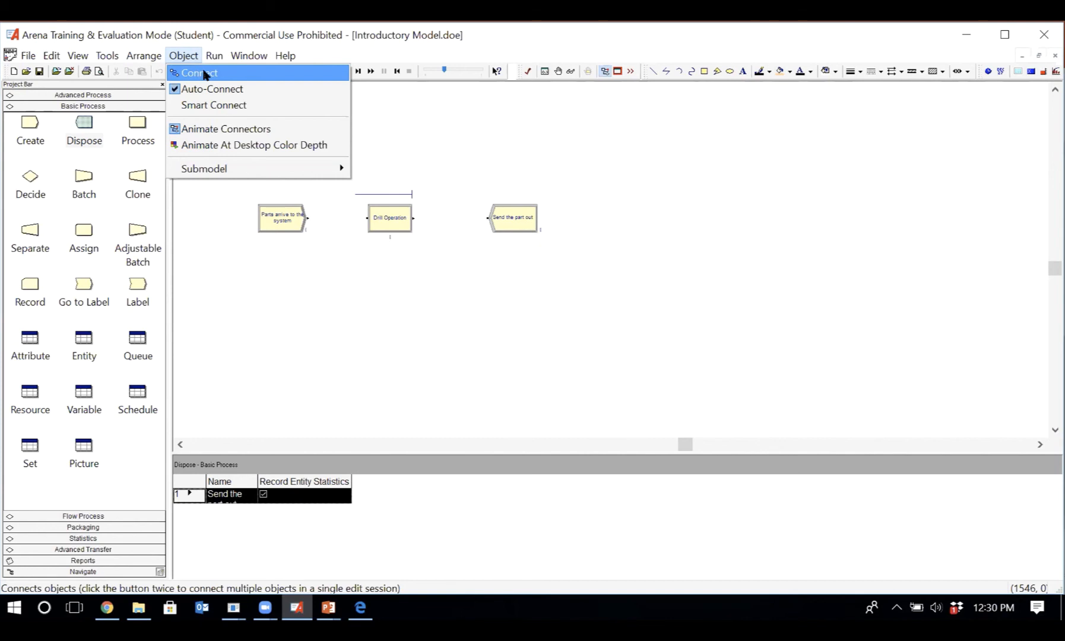
pyautogui.click(204, 74)
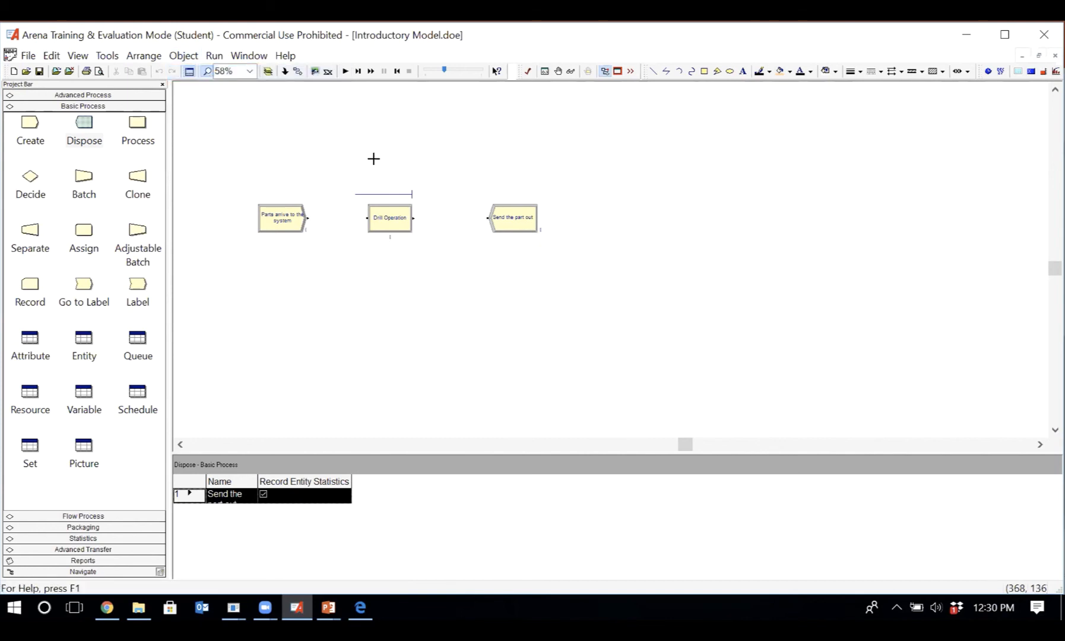
pyautogui.click(299, 213)
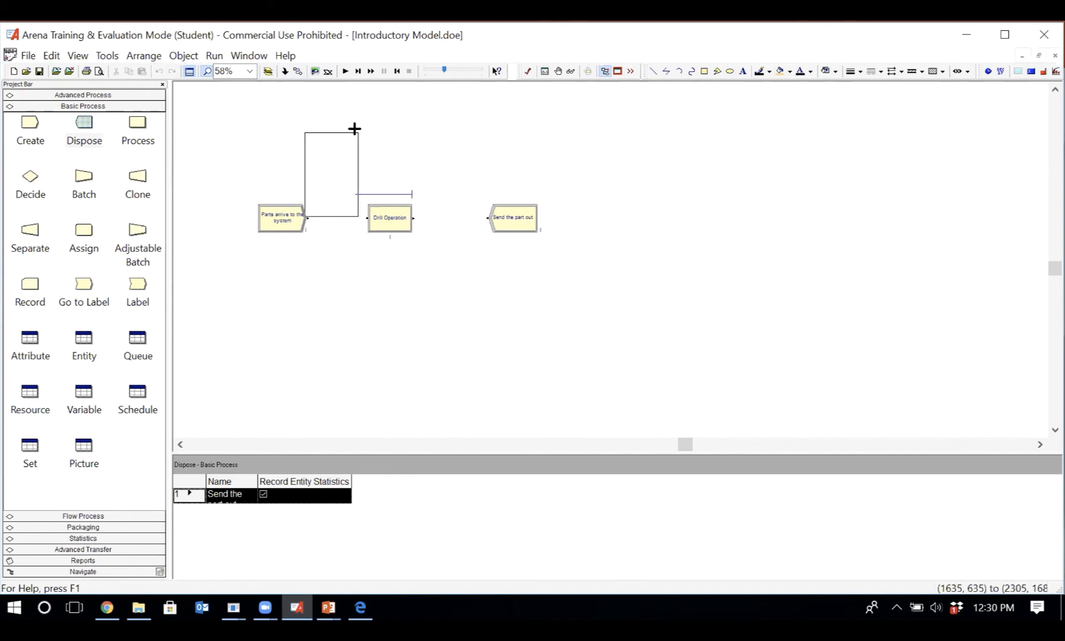
pyautogui.click(315, 70)
pyautogui.press('Escape')
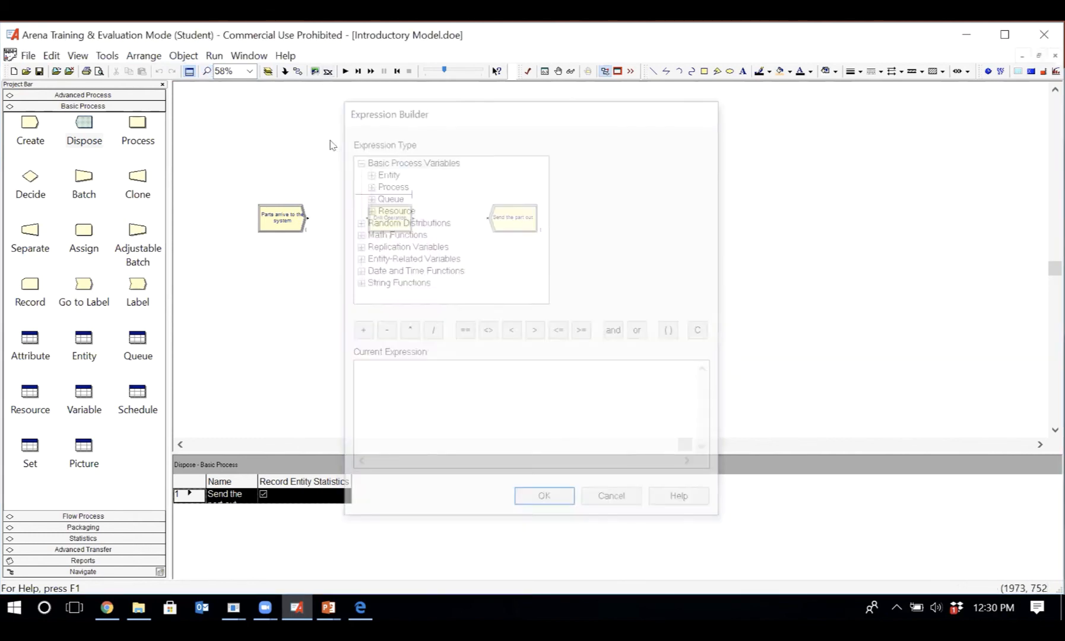
# - Connect the exit point of Parts arrive to the system to the entry point of Drill Operation
pyautogui.click(295, 72)
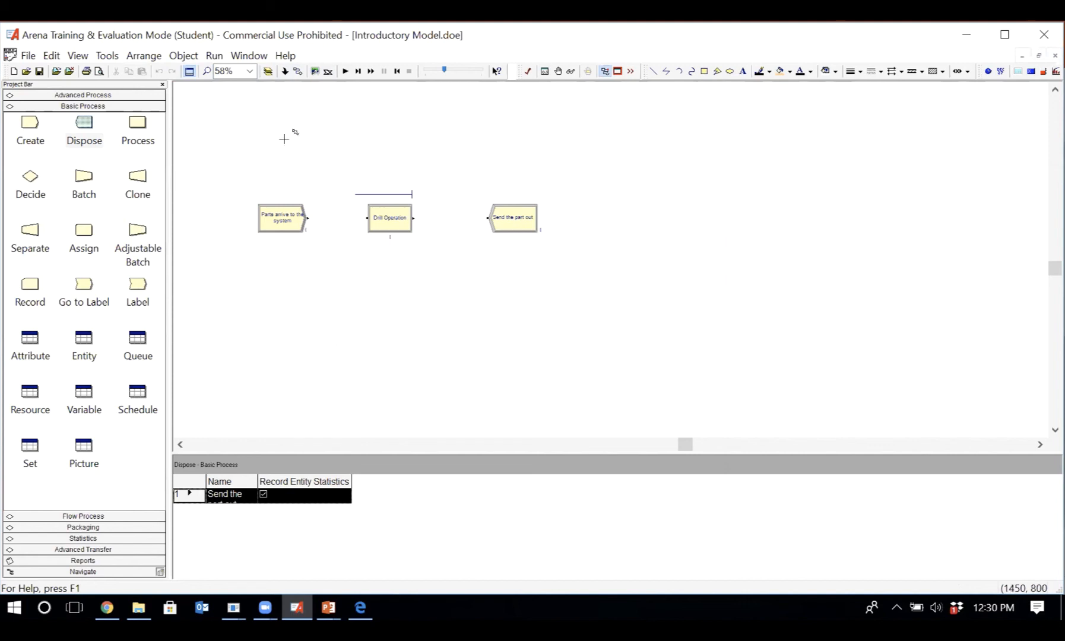
pyautogui.click(315, 204)
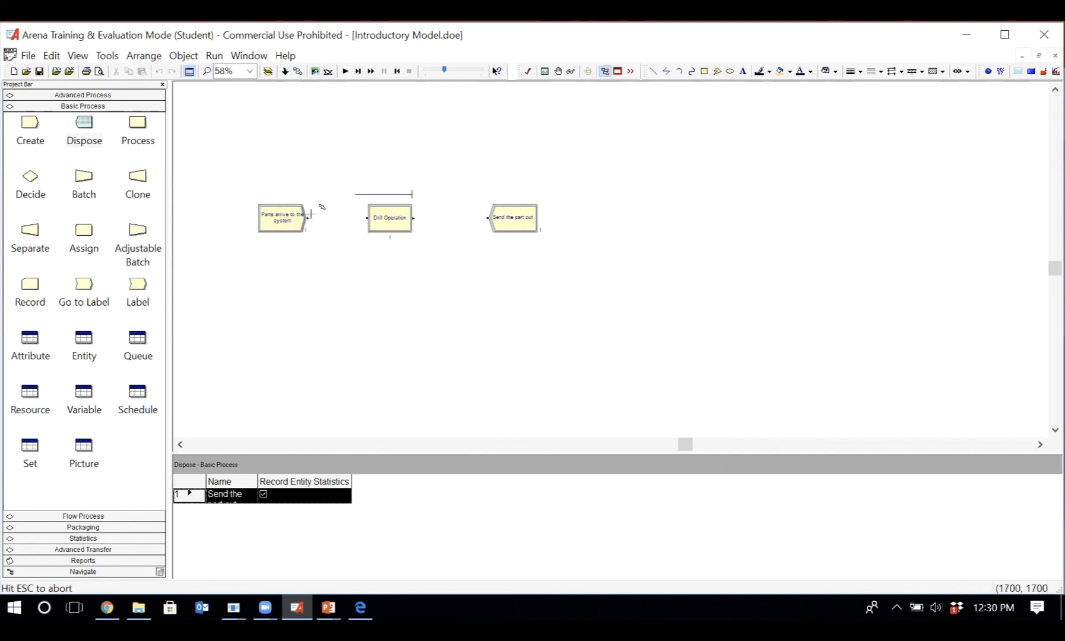
pyautogui.click(368, 220)
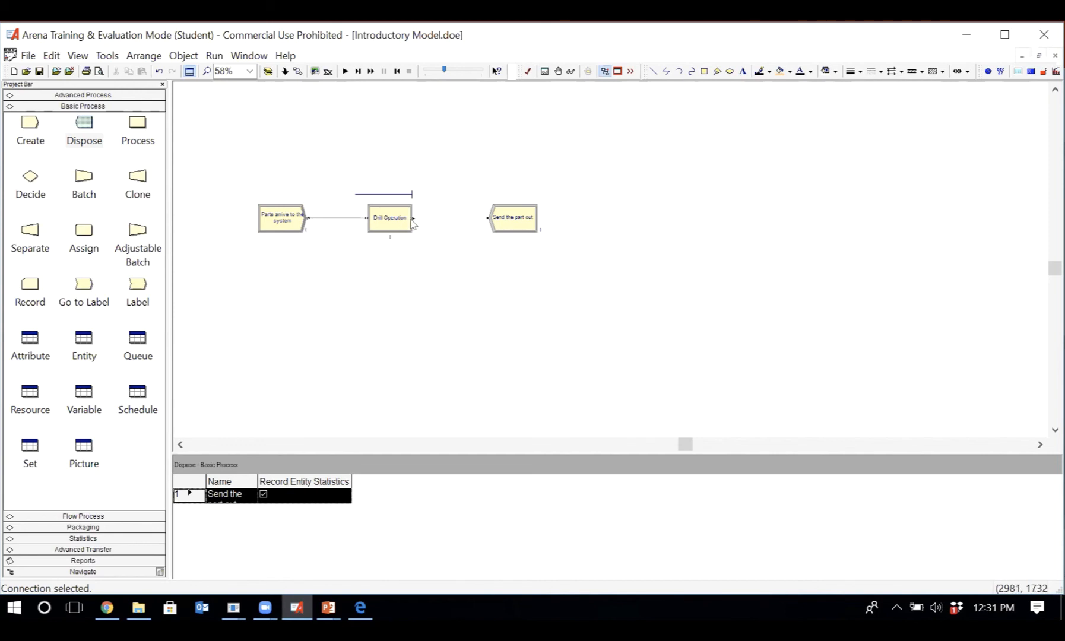
# - Connect the exit point of Drill Operation to the entry point of Send the part out
pyautogui.click(297, 73)
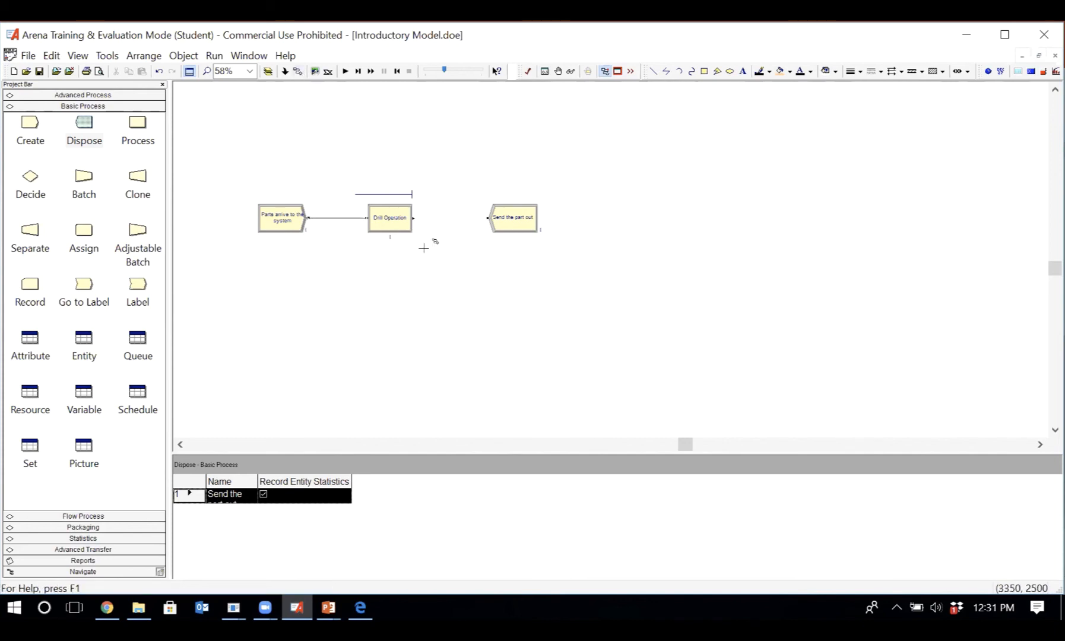
pyautogui.click(419, 208)
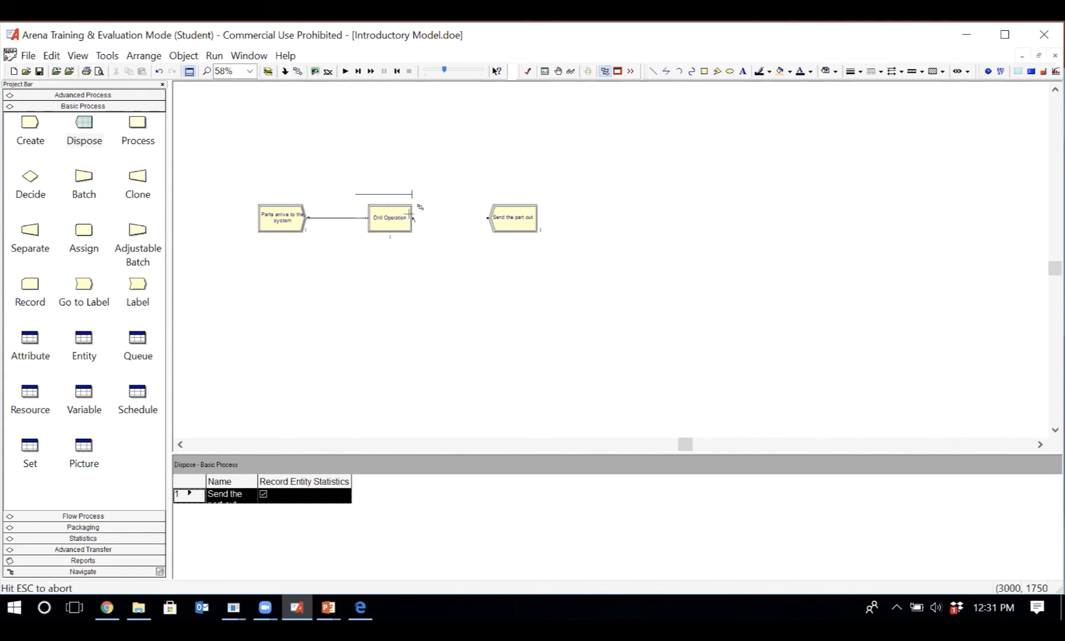
pyautogui.click(486, 218)
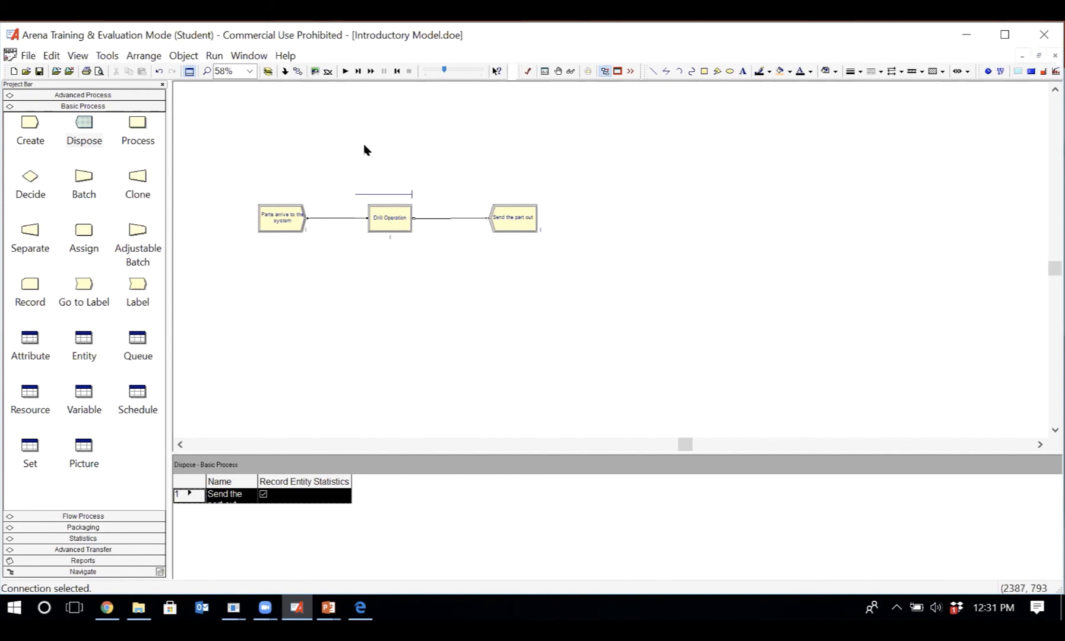
pyautogui.click(296, 72)
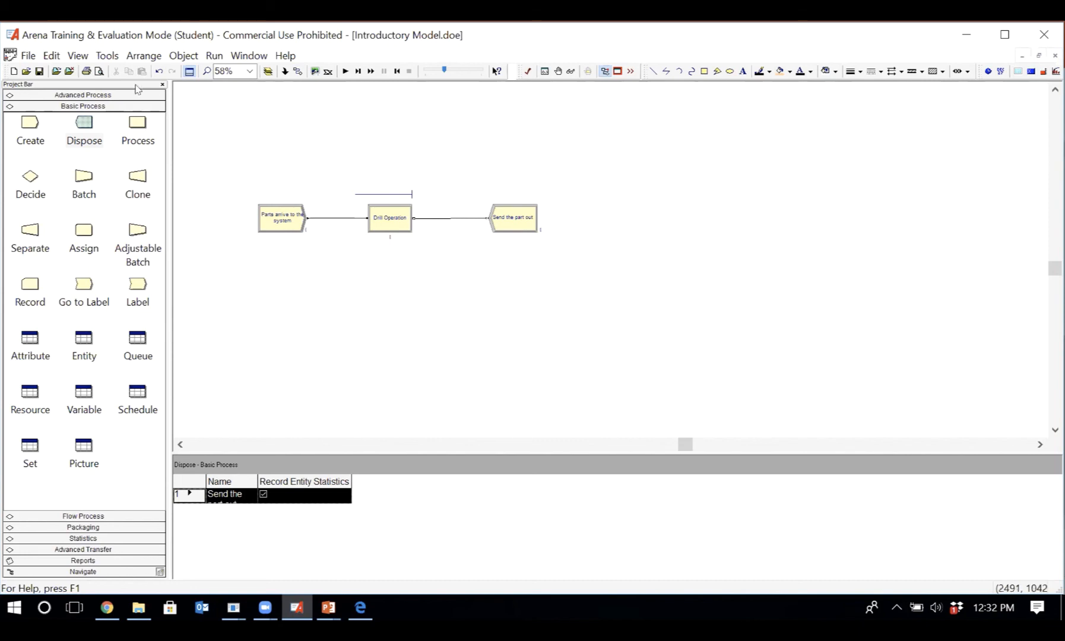
# - Set the time-between-arrivals units of the Parts arrive to the system module to Minutes
pyautogui.click(290, 221)
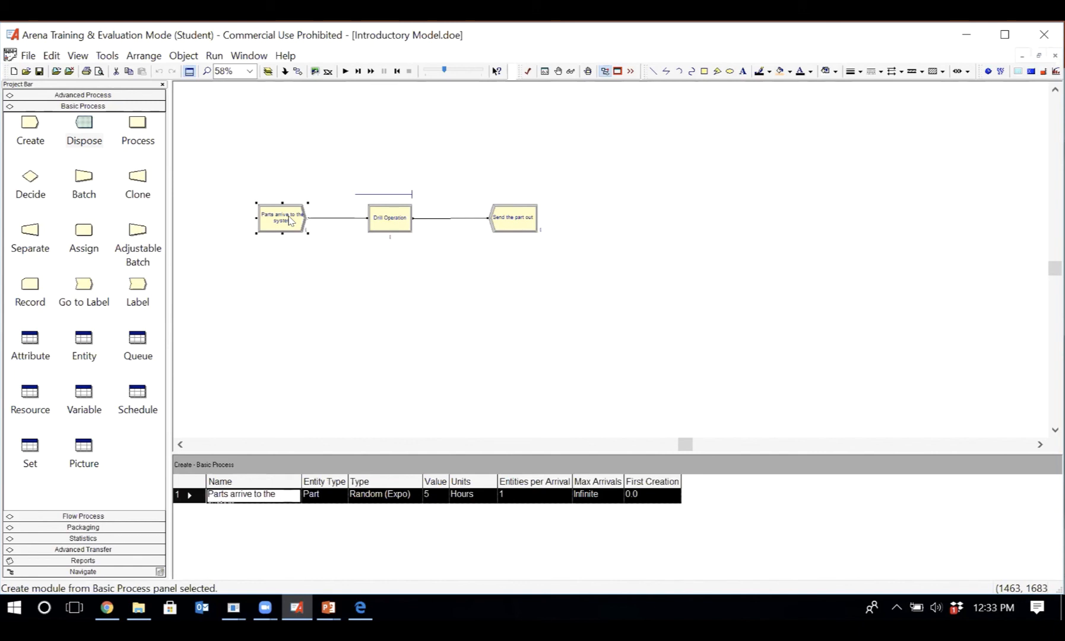
pyautogui.doubleClick(291, 221)
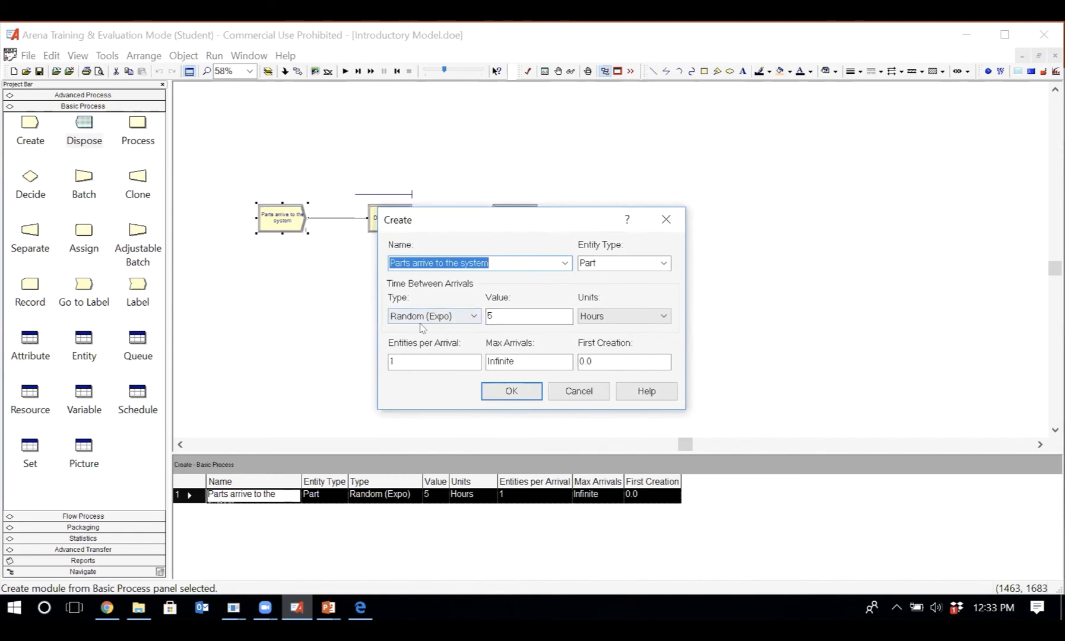
pyautogui.click(616, 315)
pyautogui.click(616, 338)
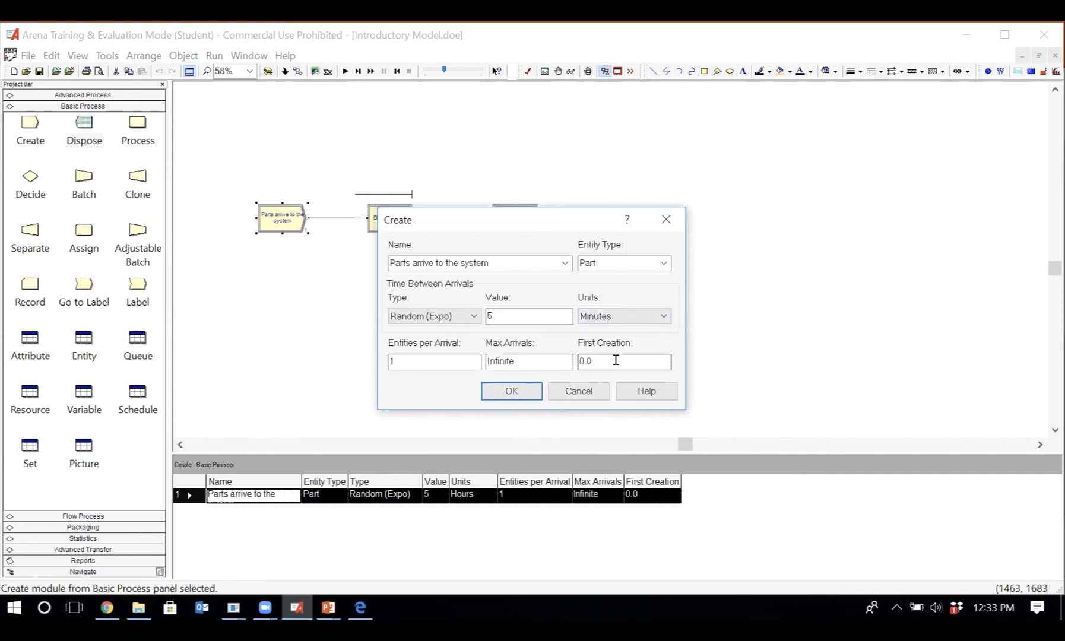
pyautogui.click(510, 391)
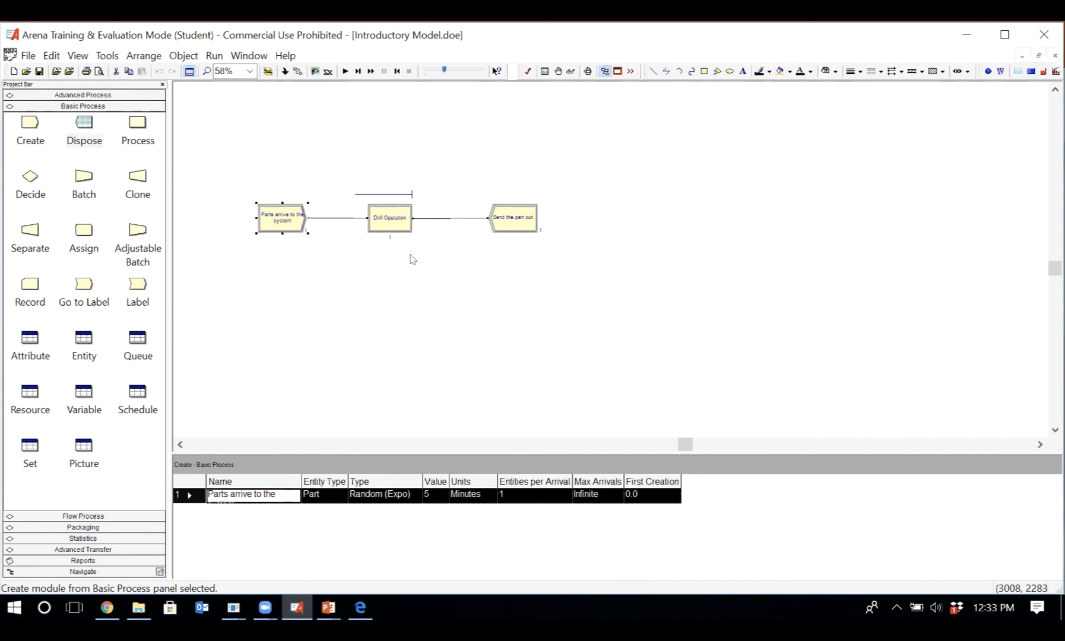
# - Review the settings of the Drill Operation and Send the part out modules, keeping them as they are
pyautogui.doubleClick(392, 223)
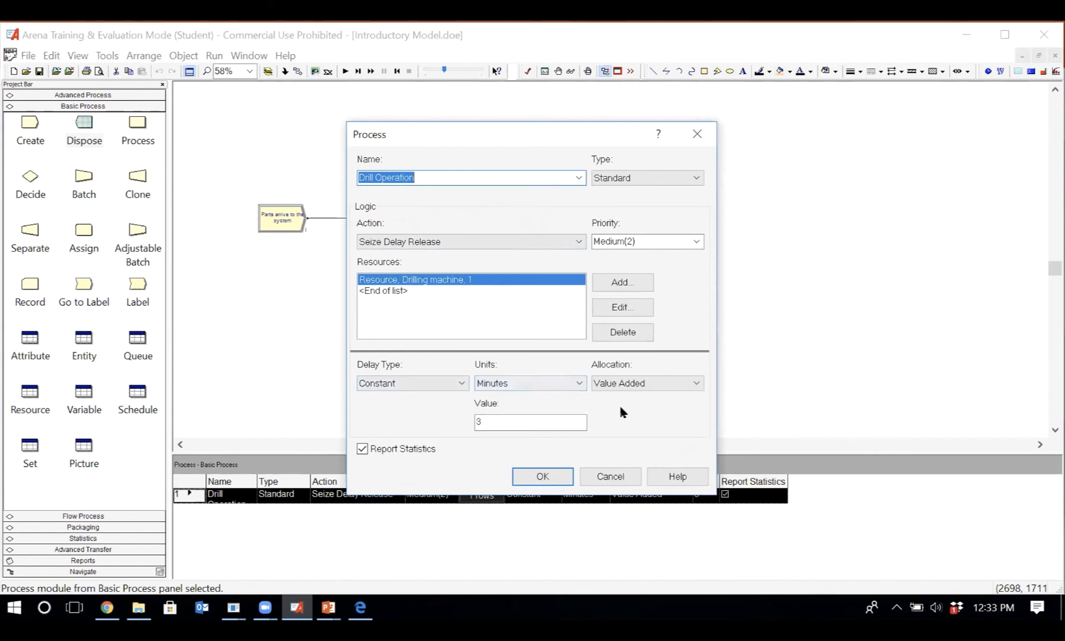
pyautogui.click(543, 476)
pyautogui.click(503, 220)
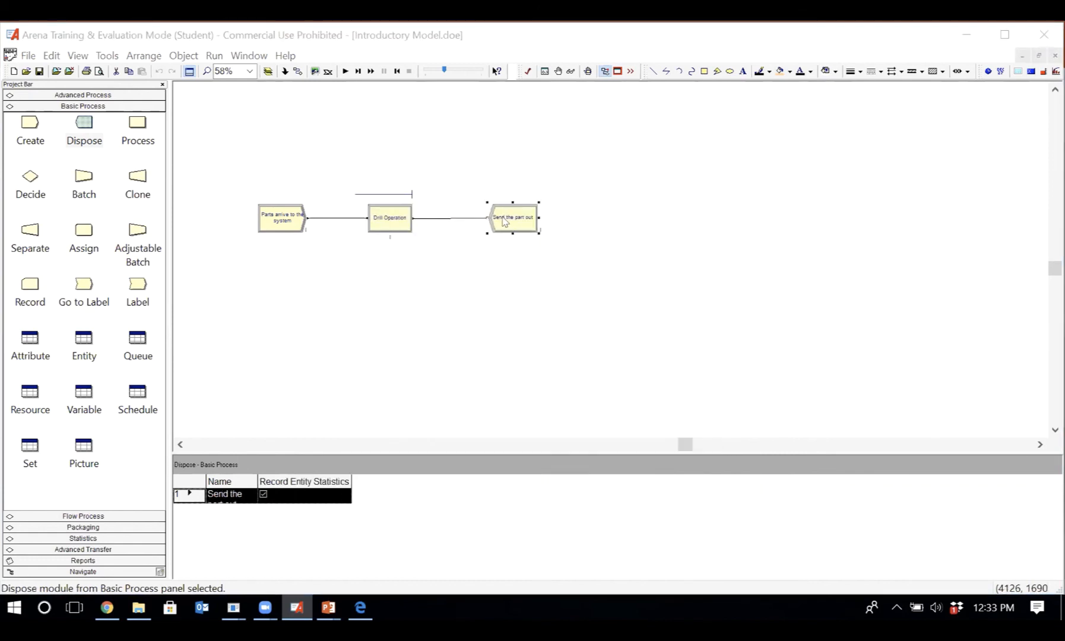
pyautogui.doubleClick(504, 221)
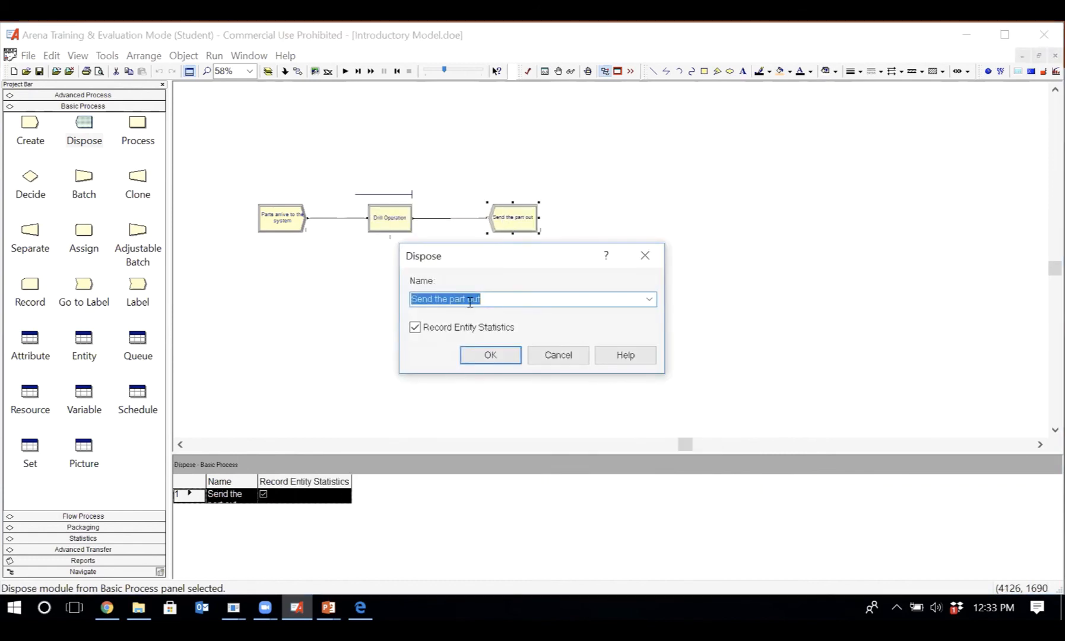
pyautogui.click(491, 357)
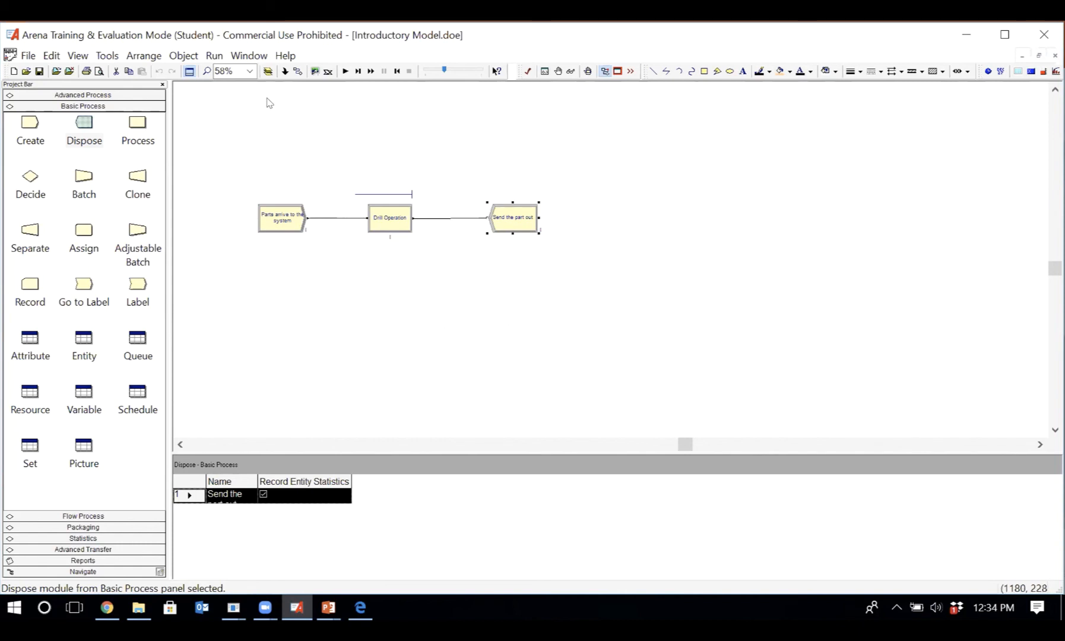
# - Open the run setup and review its replication parameters, report options and project parameters
pyautogui.moveTo(266, 101); pyautogui.dragTo(208, 80)
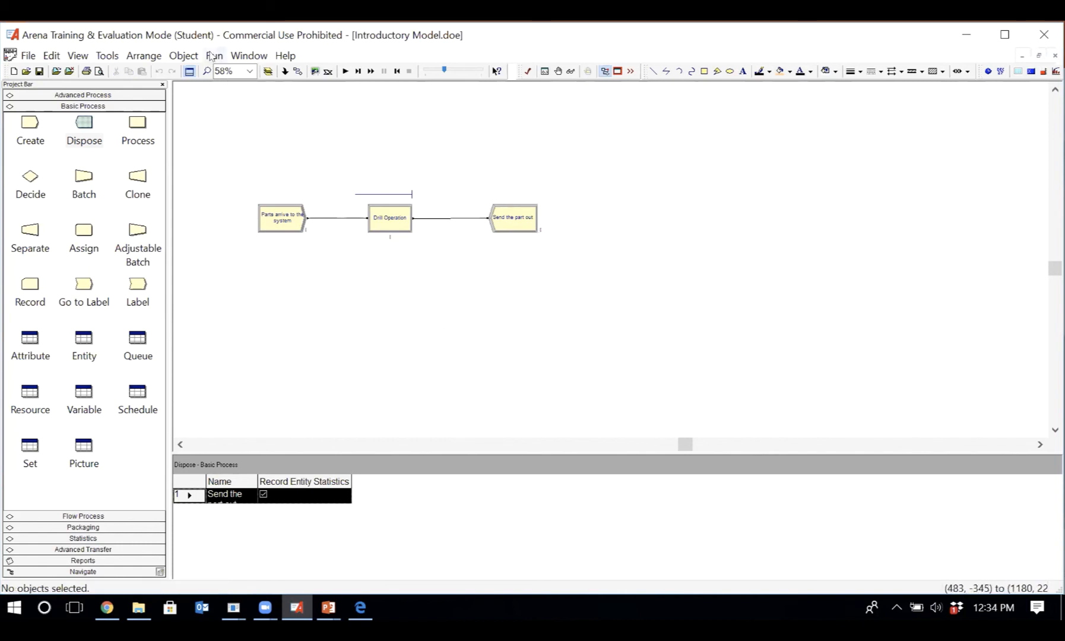
pyautogui.click(212, 55)
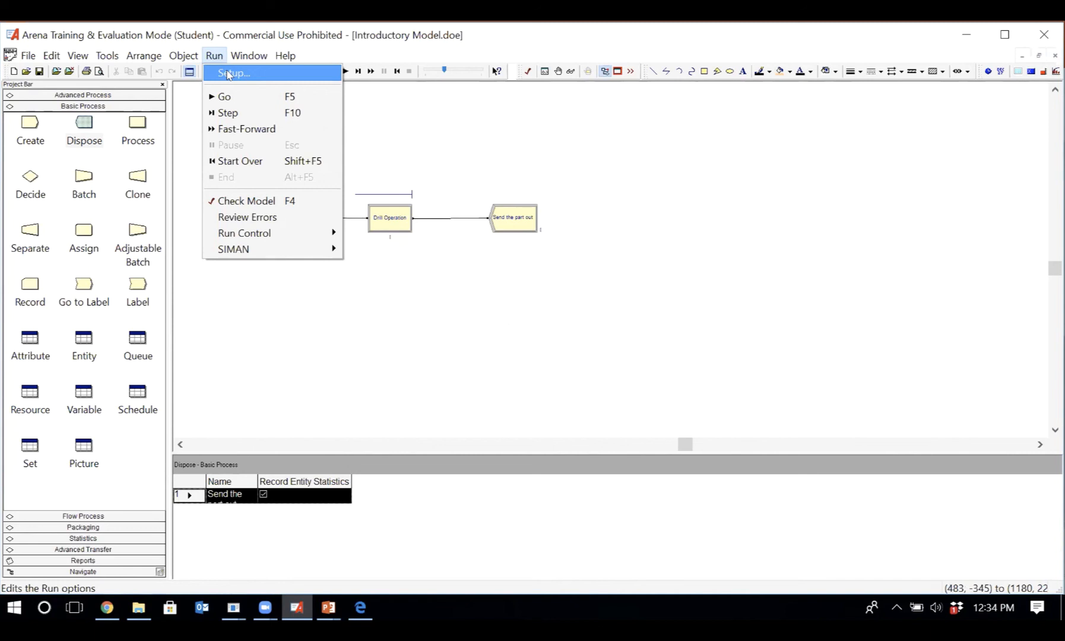
pyautogui.click(227, 73)
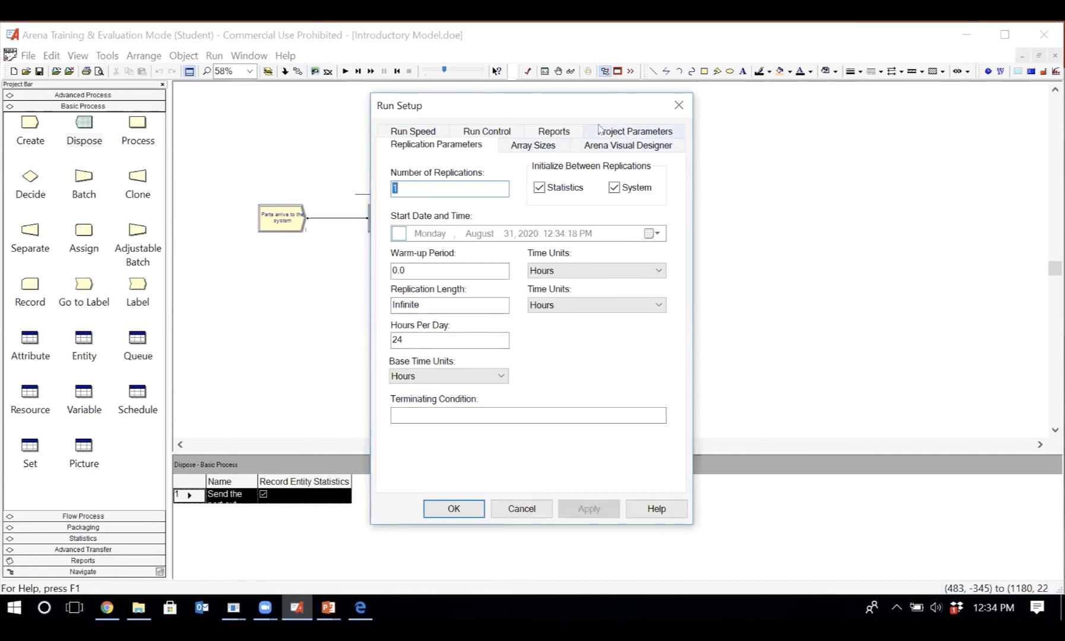
pyautogui.click(454, 147)
pyautogui.click(551, 132)
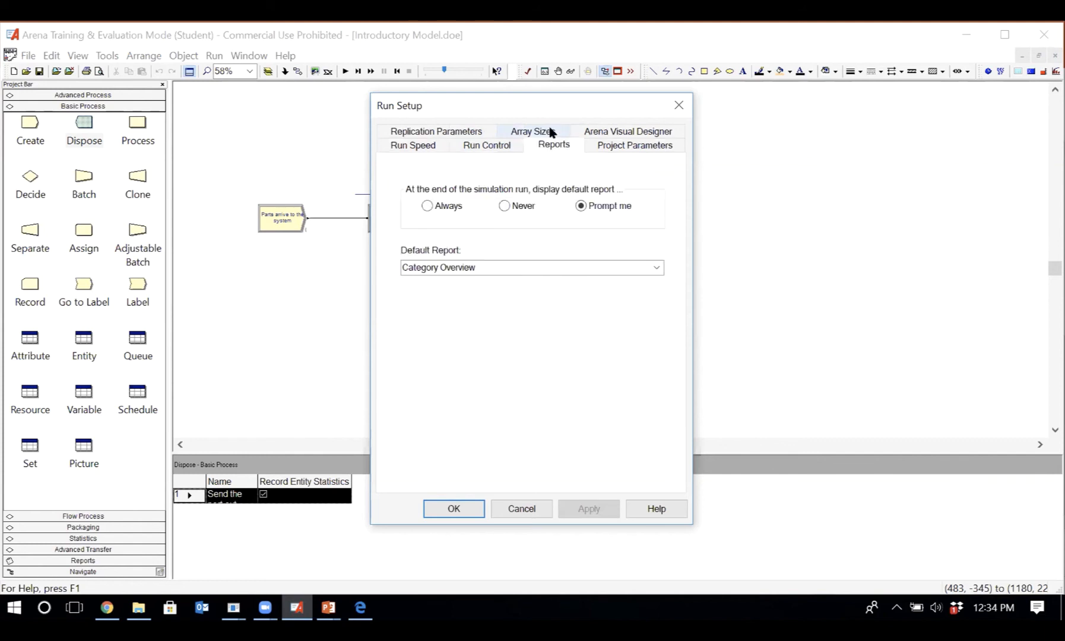
pyautogui.click(615, 144)
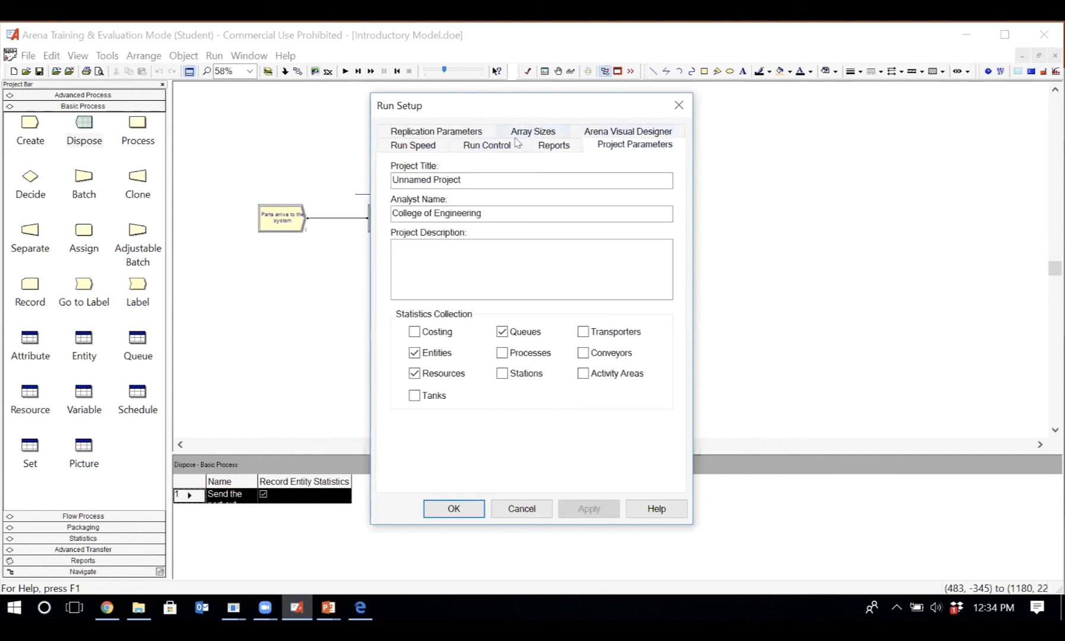
# - Set the replication length to 10 hours in the replication parameters, keeping one replication and no warm-up period
pyautogui.click(448, 130)
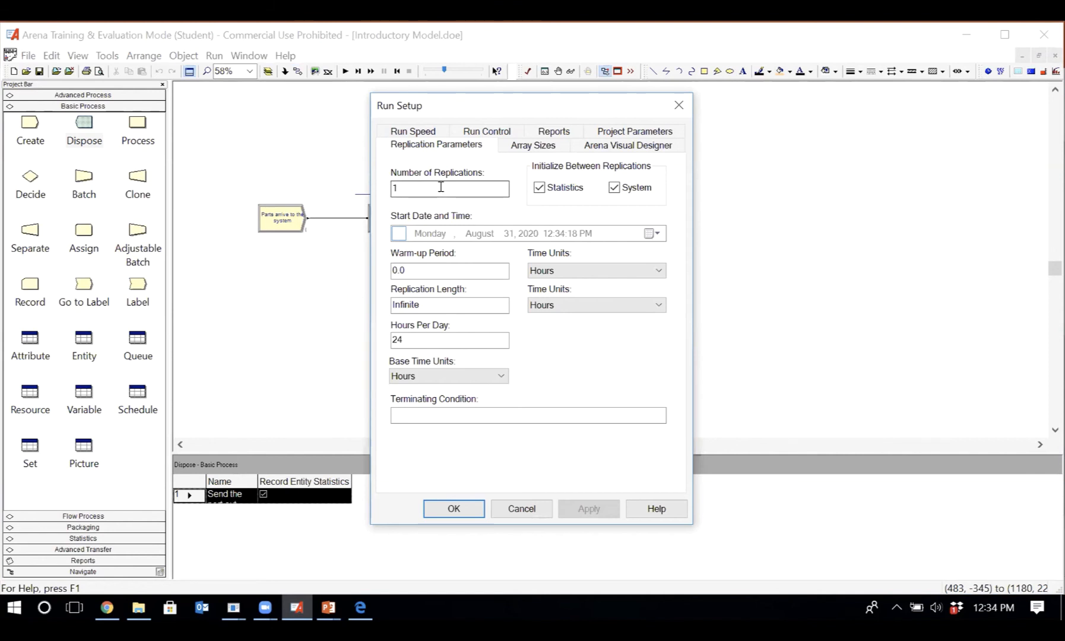
pyautogui.click(428, 268)
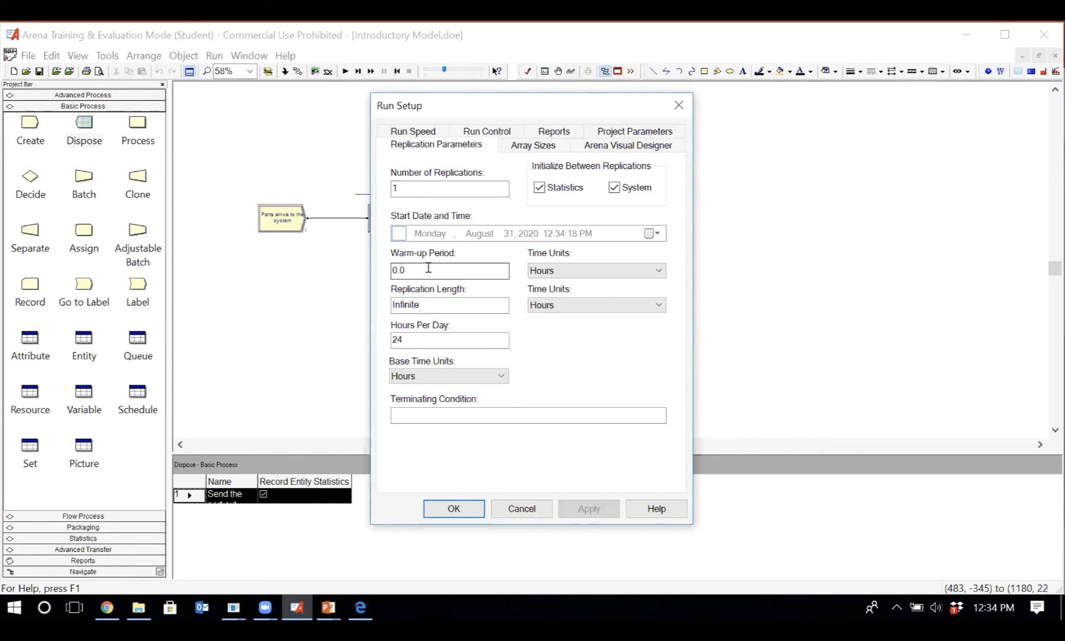
pyautogui.doubleClick(428, 304)
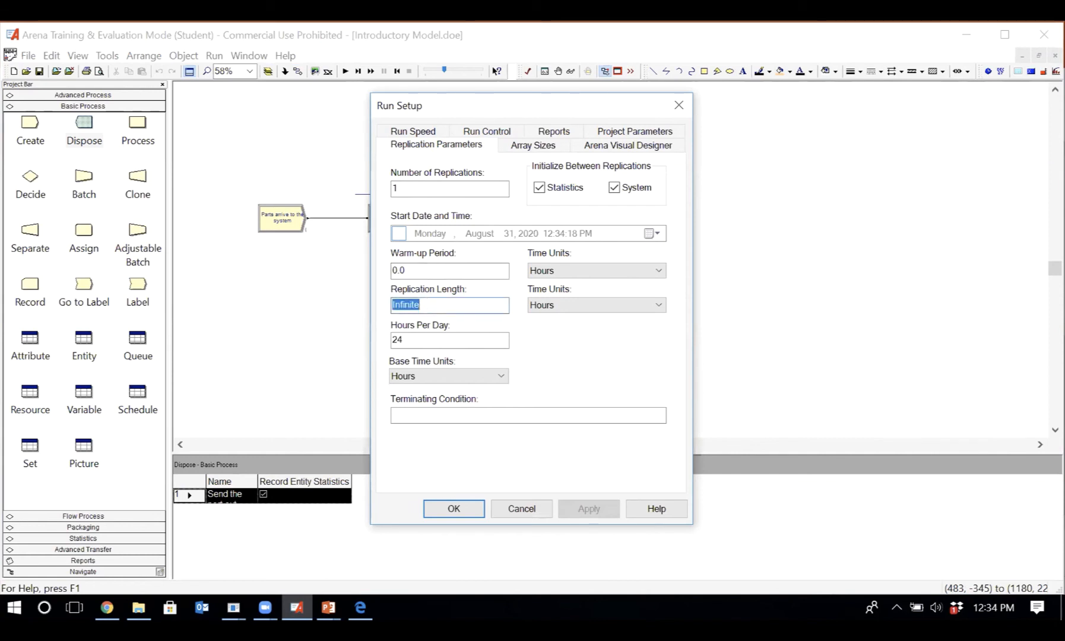
pyautogui.write('10')
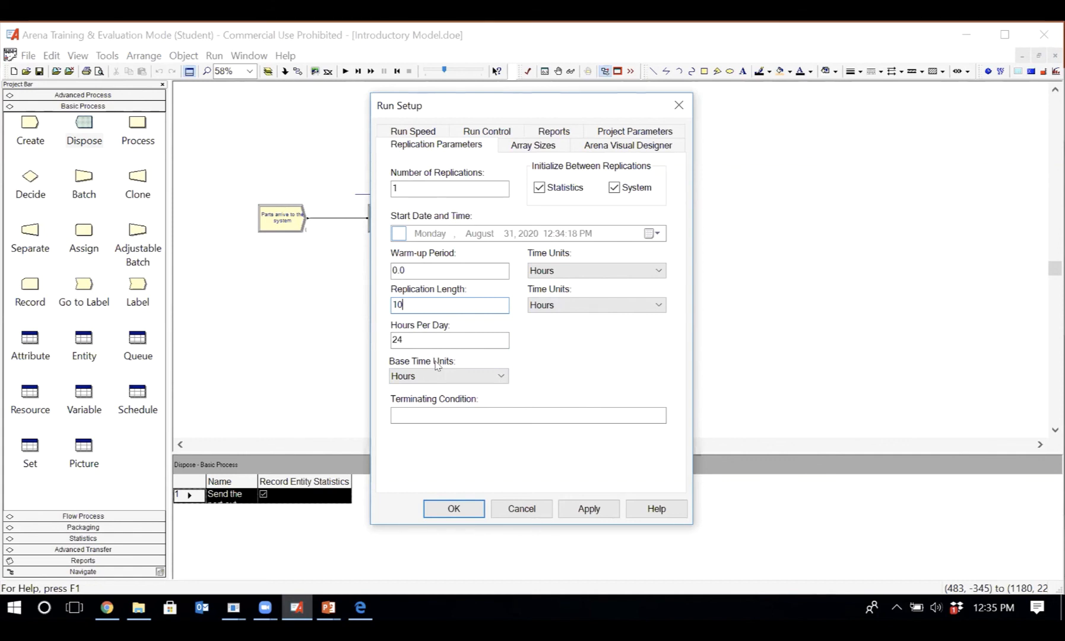
# - Apply the run setup, then reopen its replication parameters and set the replication length to 20 hours
pyautogui.click(458, 511)
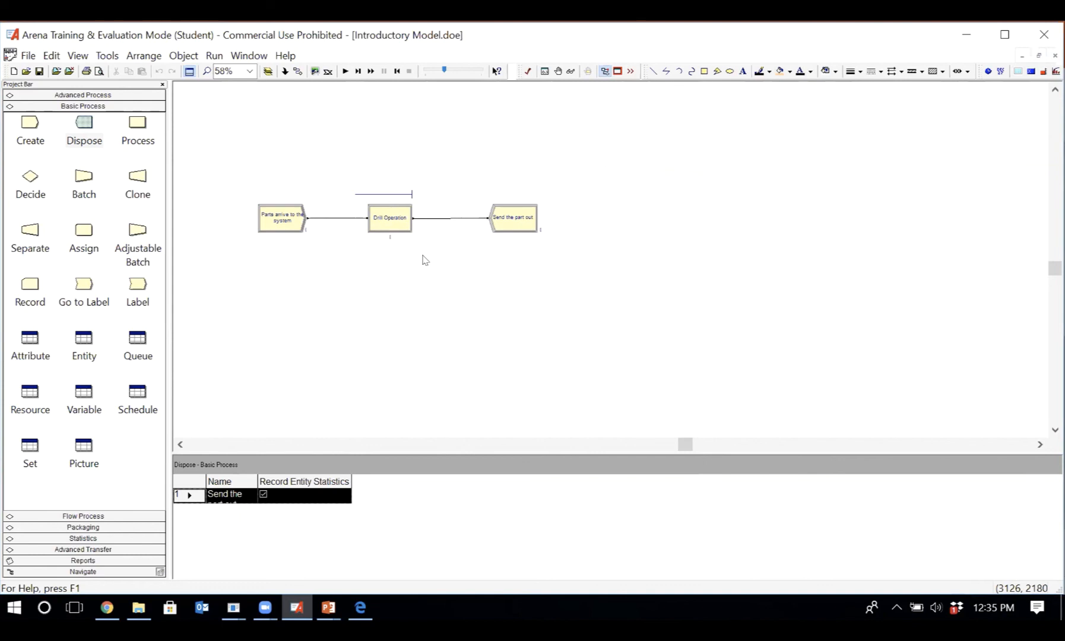
pyautogui.click(214, 55)
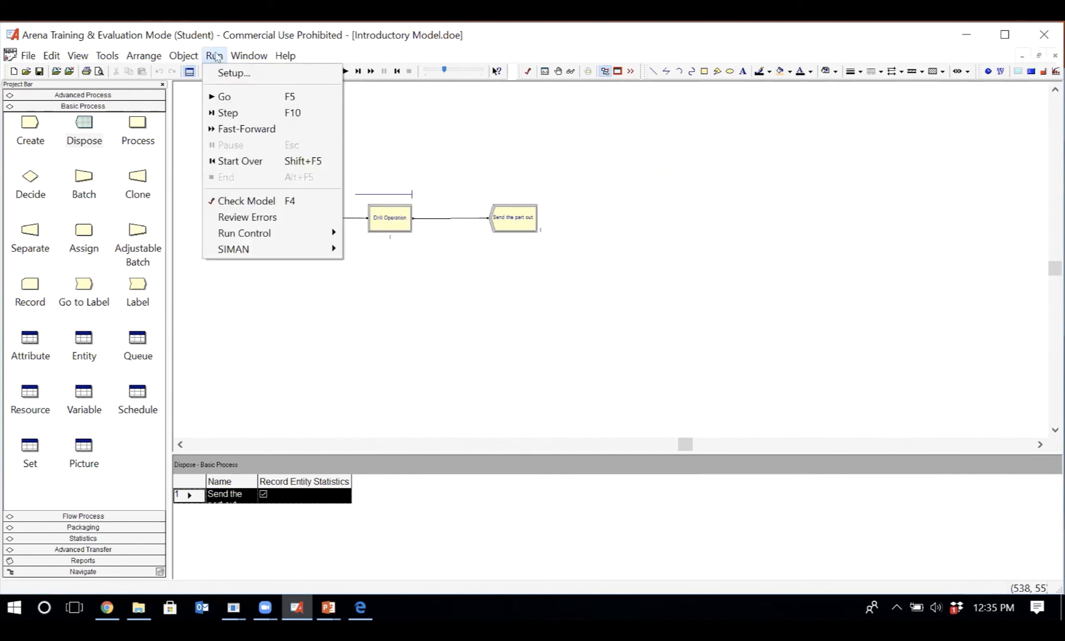
pyautogui.click(232, 74)
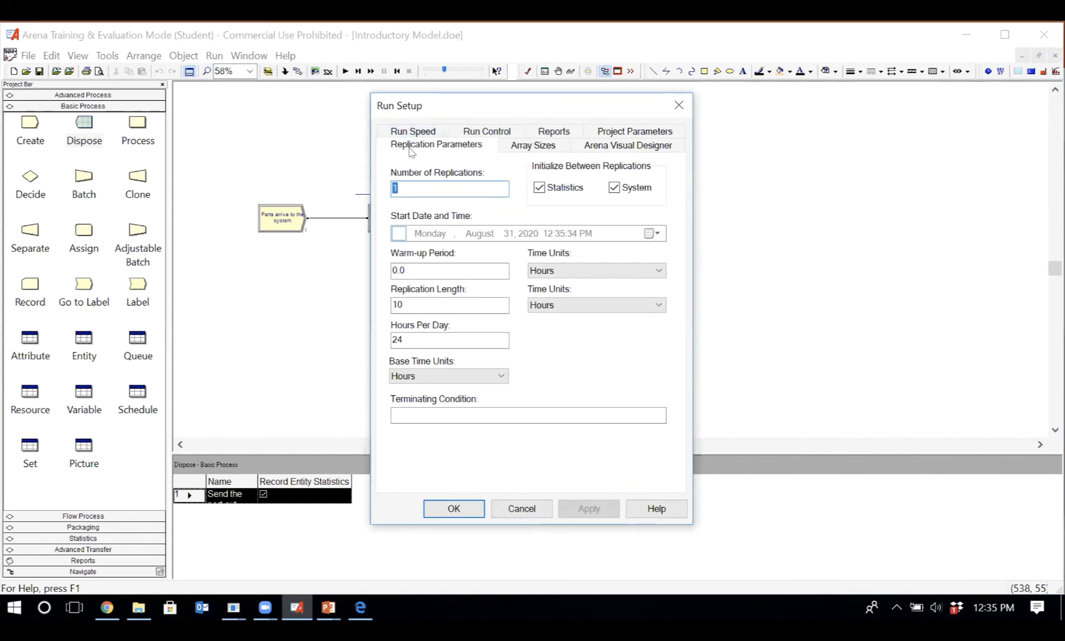
pyautogui.doubleClick(429, 304)
pyautogui.write('2')
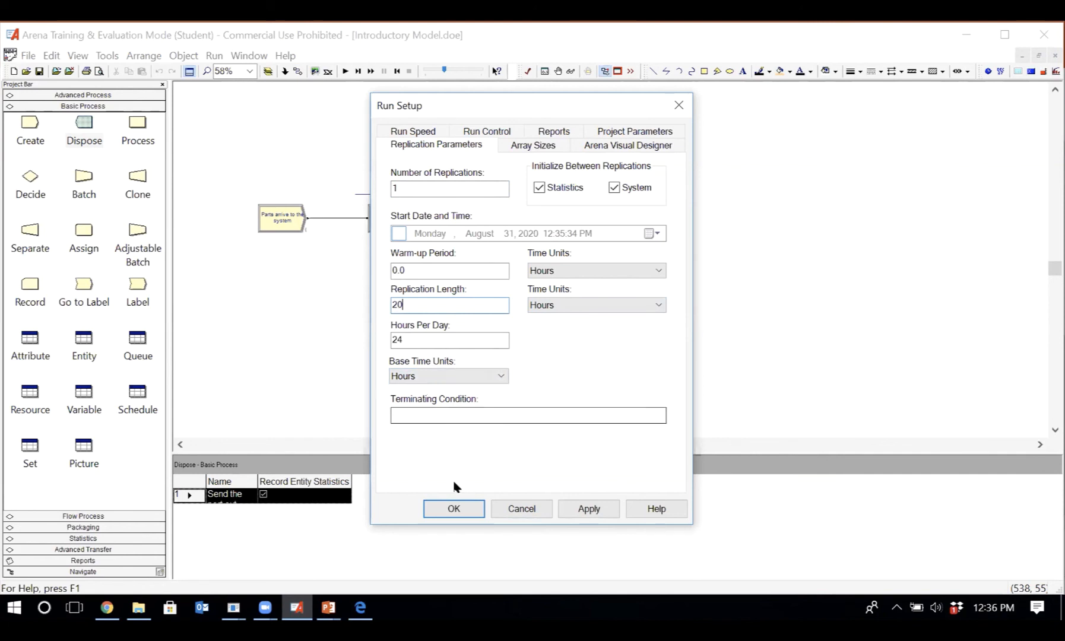
pyautogui.click(454, 508)
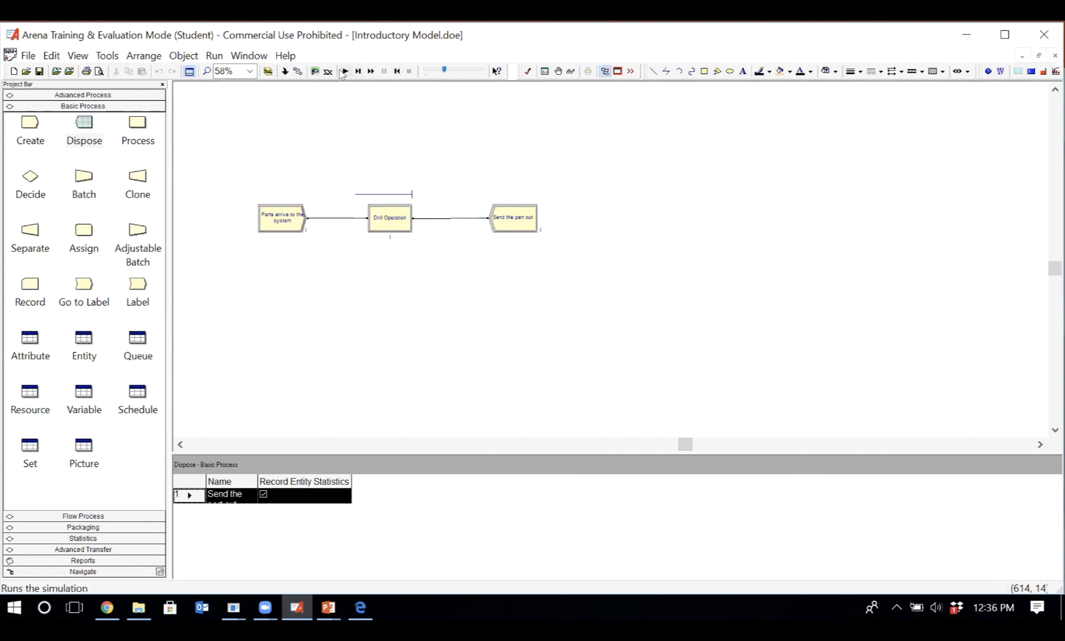
# - Run the Introductory Model simulation to completion and show its Category Overview results in a maximized window
pyautogui.click(346, 71)
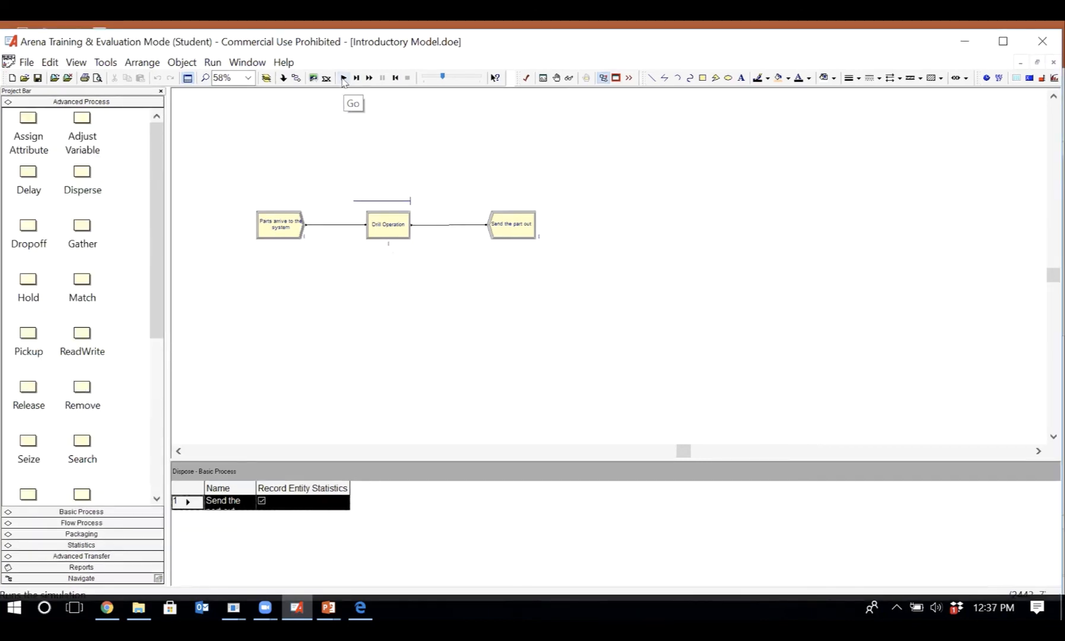
pyautogui.click(344, 78)
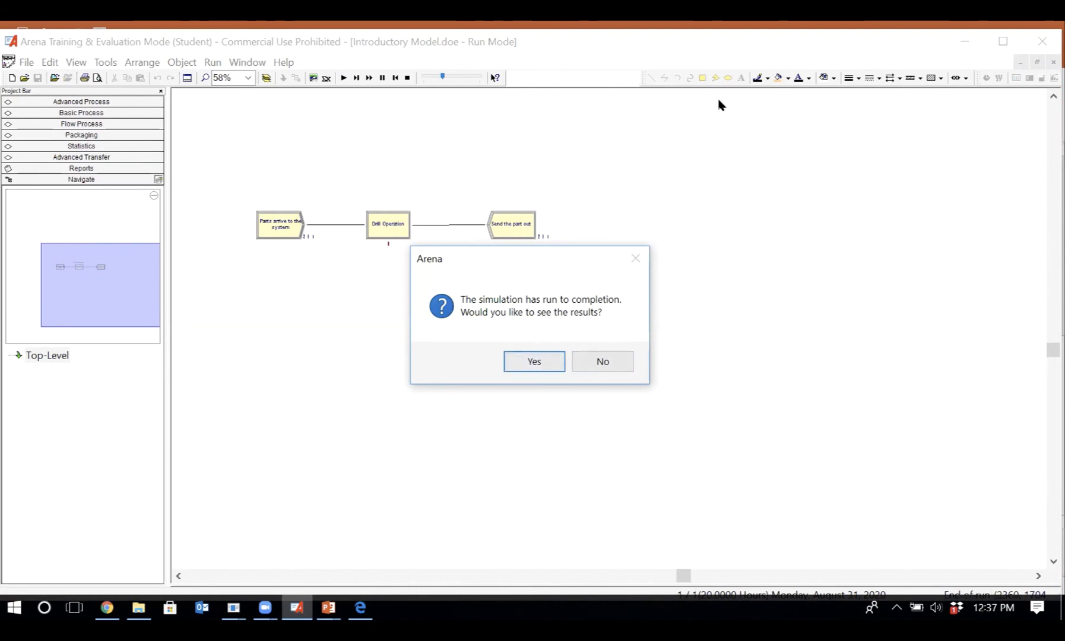
pyautogui.click(547, 360)
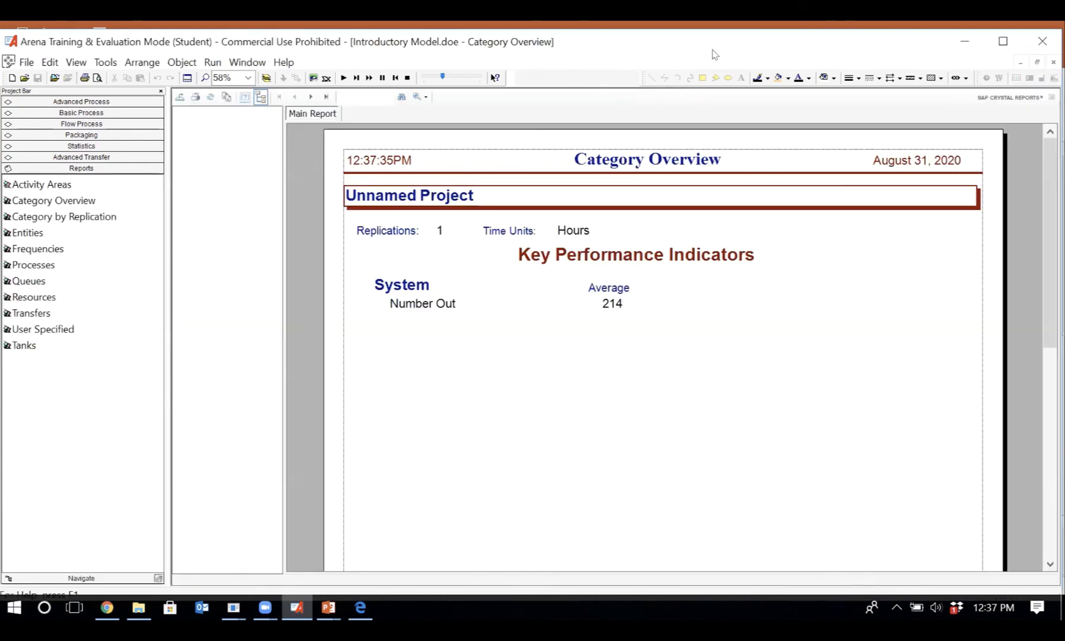
pyautogui.doubleClick(713, 50)
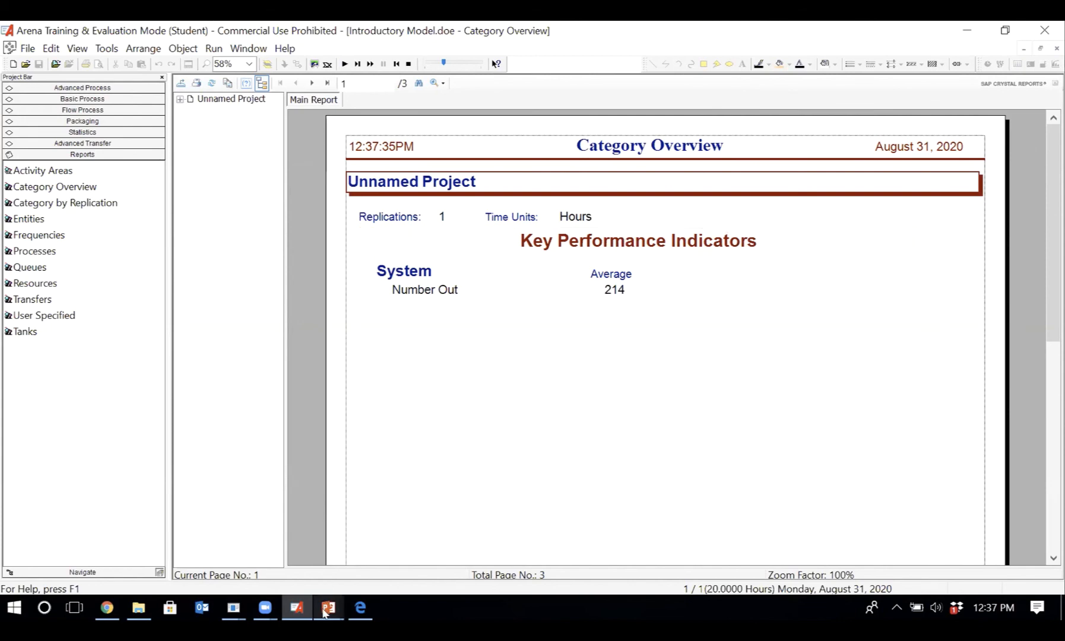
pyautogui.moveTo(325, 612)
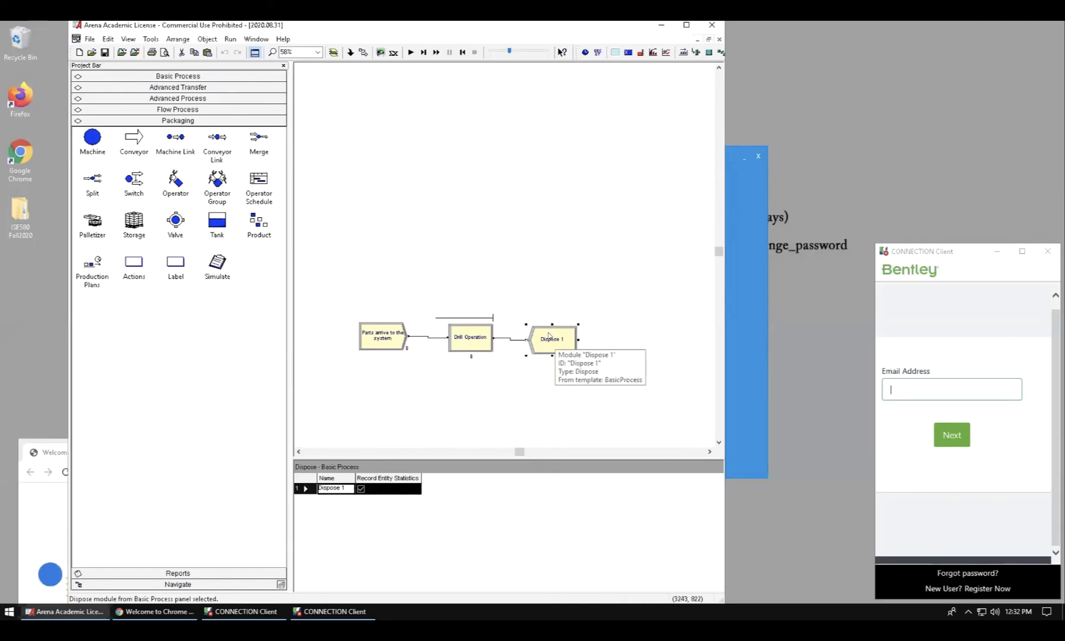
# - In the 2020.08.31 model, set the replication length to 20 hours and run the simulation to its Category Overview report
pyautogui.click(229, 39)
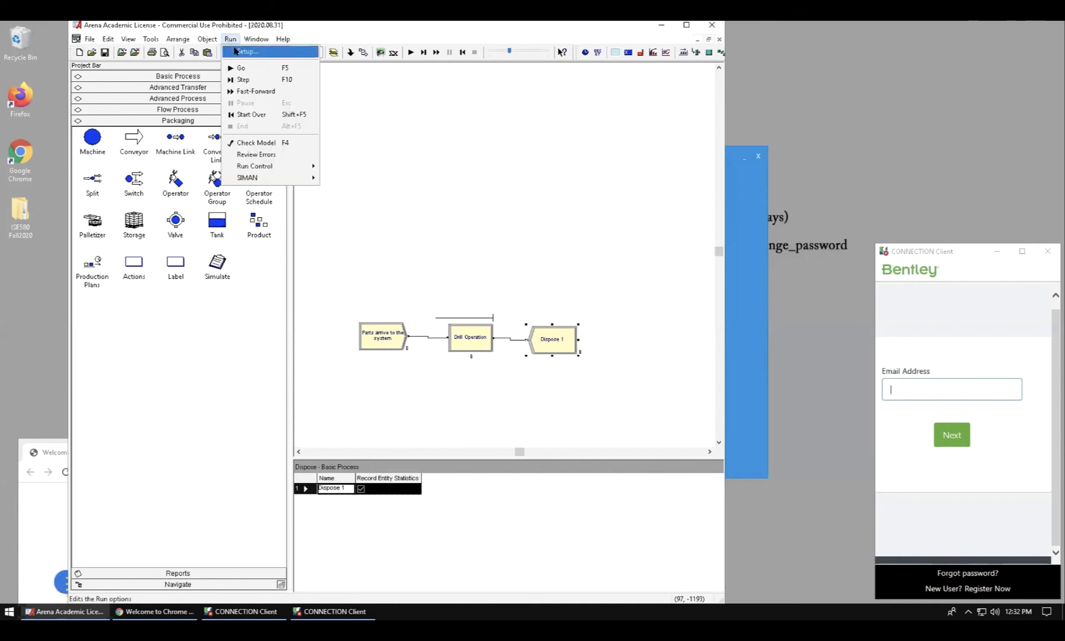
pyautogui.click(247, 51)
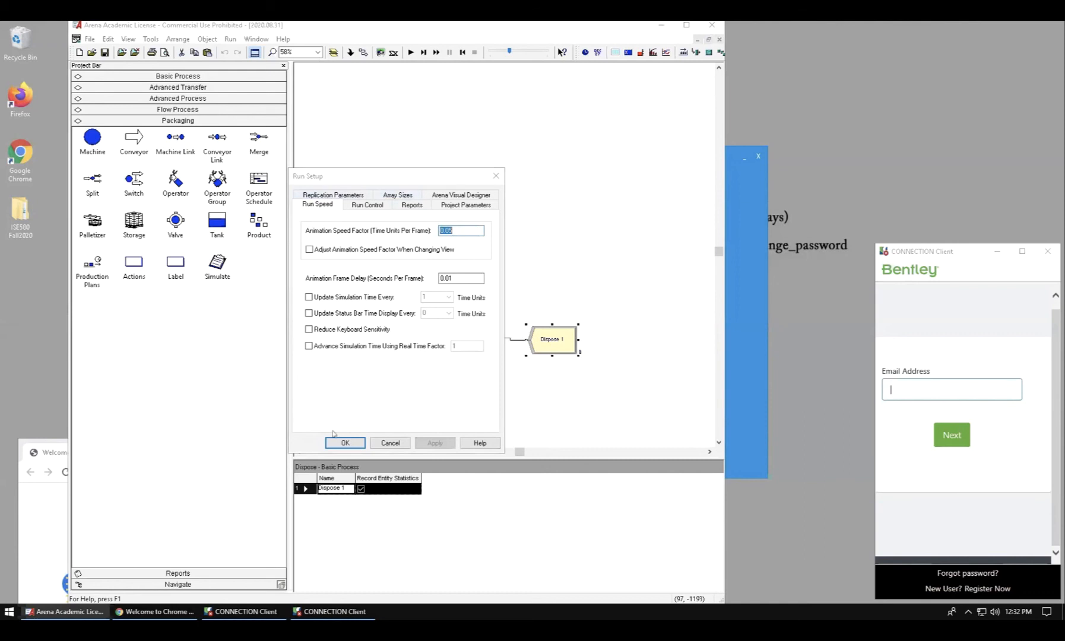
pyautogui.click(342, 192)
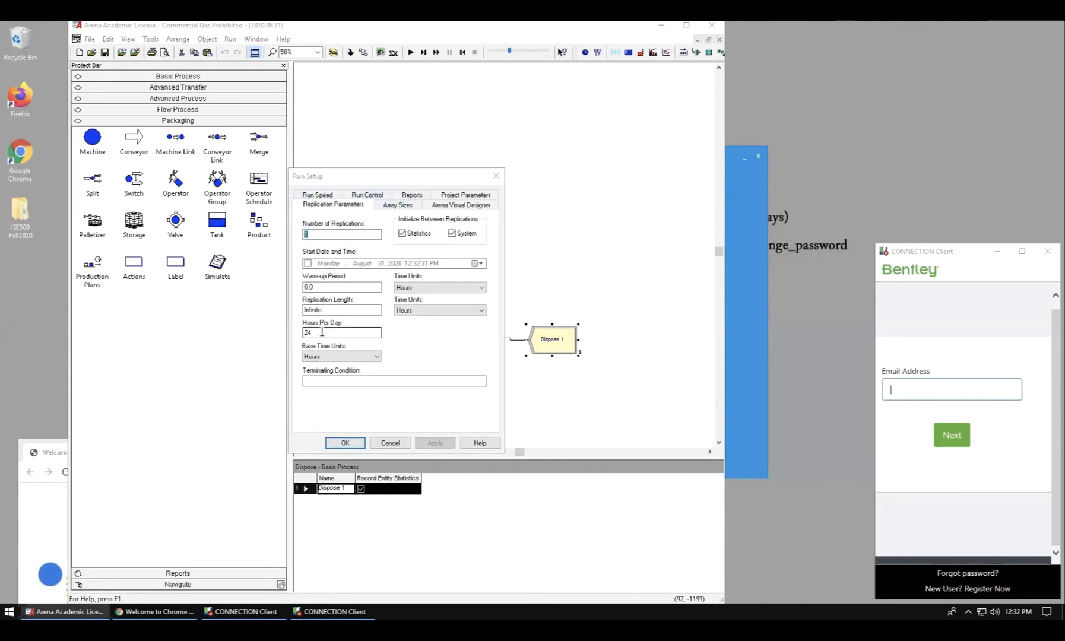
pyautogui.moveTo(321, 334); pyautogui.dragTo(299, 310)
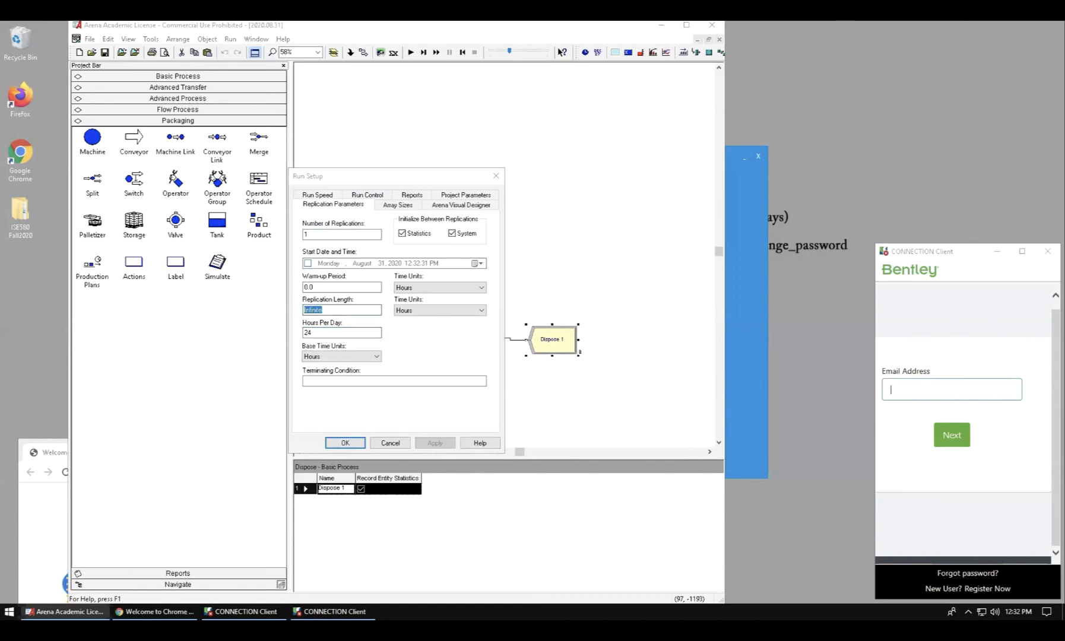
pyautogui.write('20')
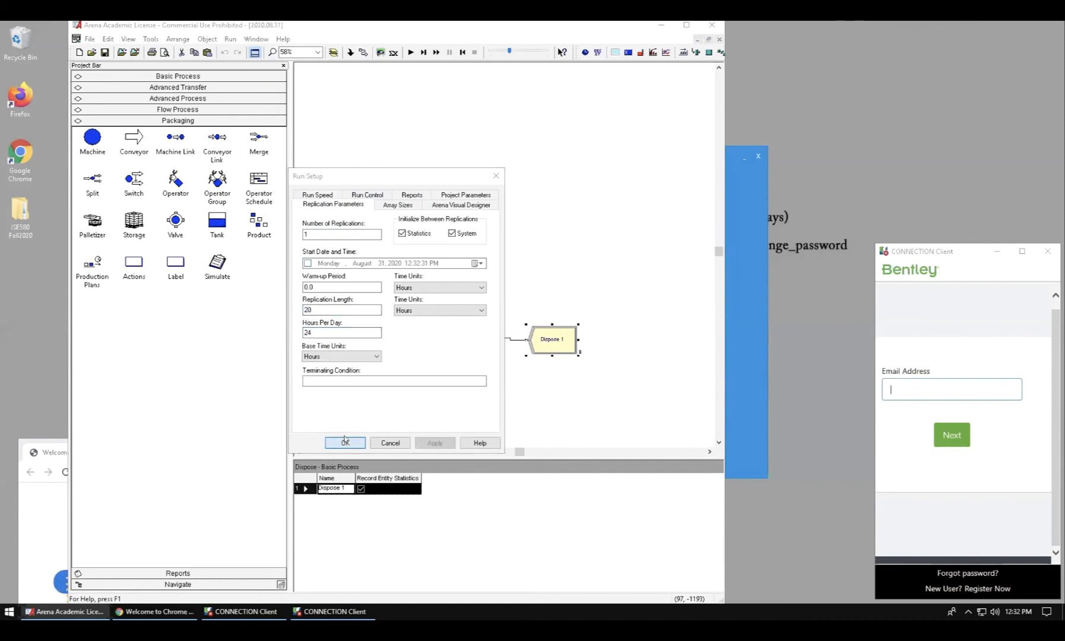
pyautogui.click(345, 442)
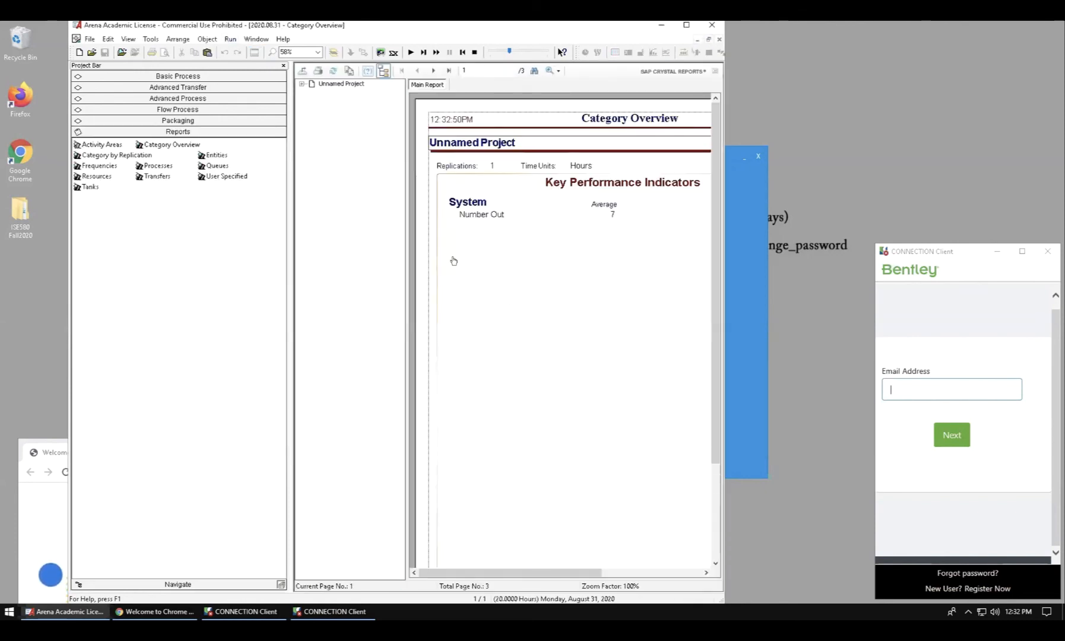
pyautogui.click(453, 259)
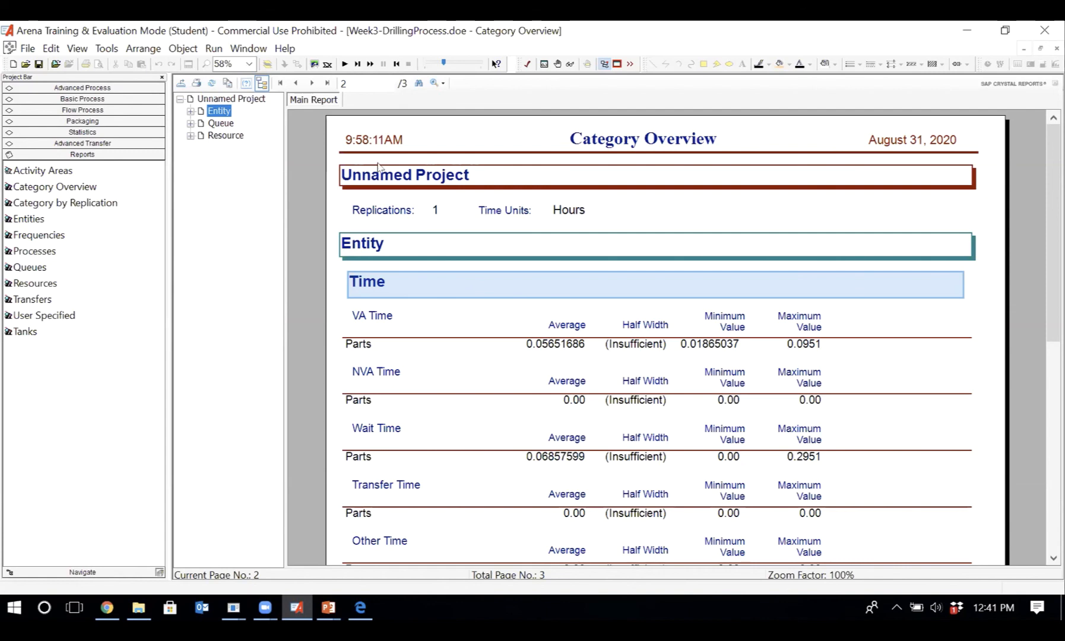
# - Expand the Entity section of the Week3-DrillingProcess Category Overview report and examine the time statistics for Parts
pyautogui.click(209, 110)
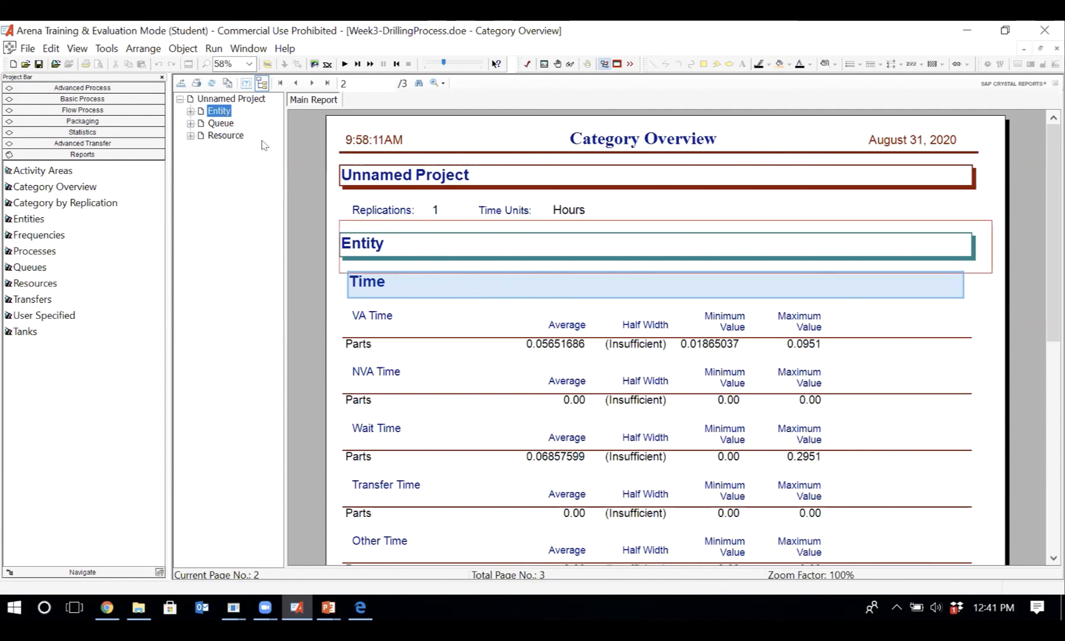
pyautogui.click(190, 112)
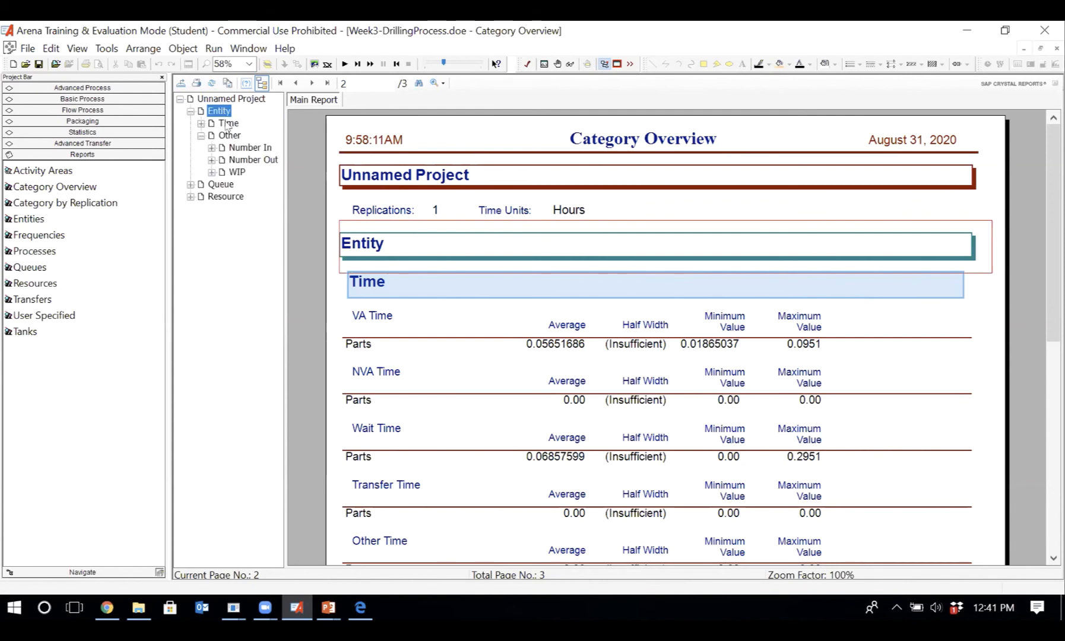
pyautogui.click(228, 123)
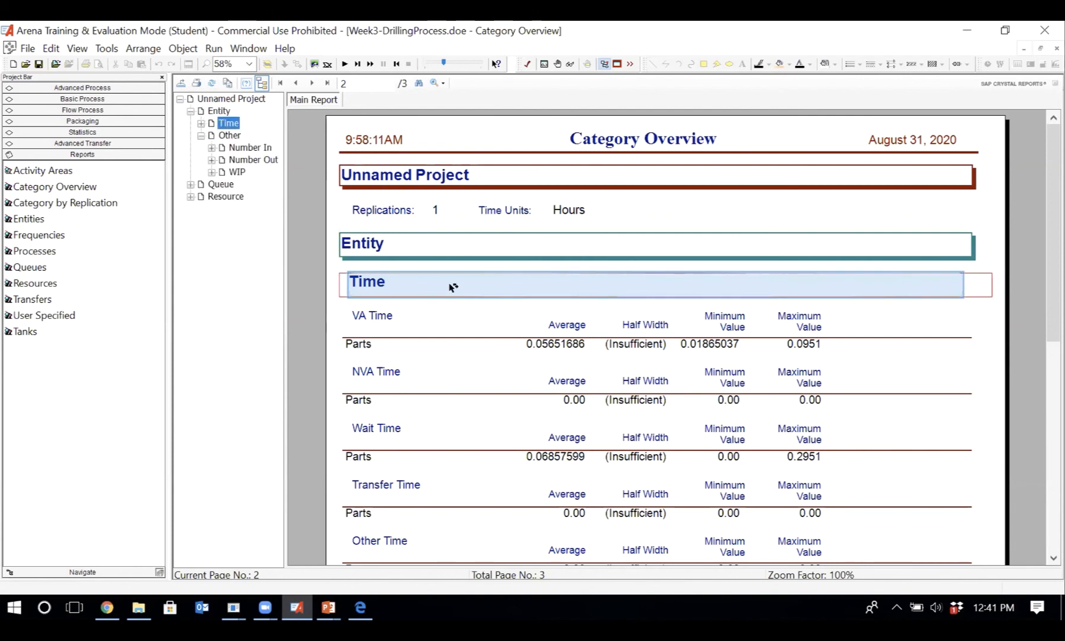
pyautogui.scroll(-3, 494, 296)
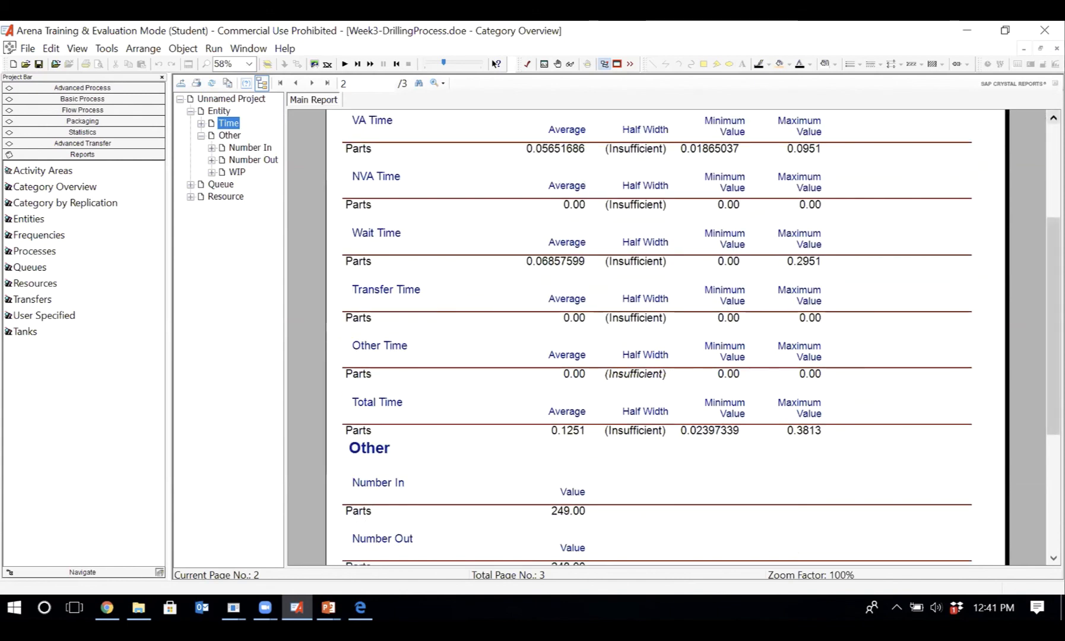
pyautogui.click(1054, 117)
pyautogui.click(1054, 118)
pyautogui.click(1054, 117)
pyautogui.click(1054, 117)
pyautogui.click(1054, 117)
pyautogui.click(1054, 117)
pyautogui.click(1055, 117)
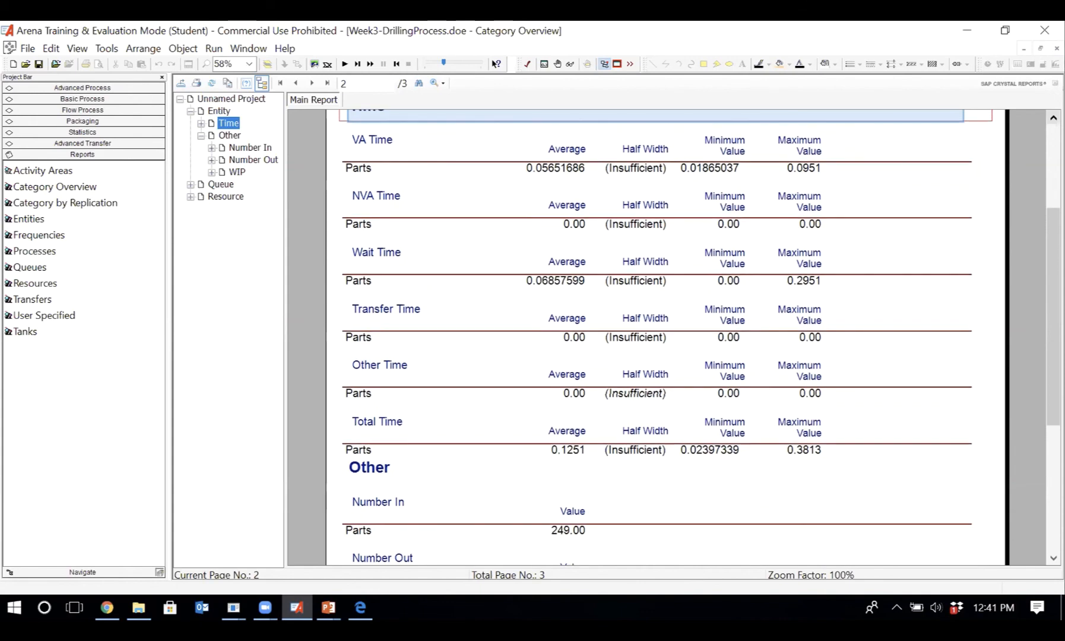
pyautogui.click(1054, 117)
pyautogui.click(1054, 117)
pyautogui.click(1054, 117)
pyautogui.click(1054, 118)
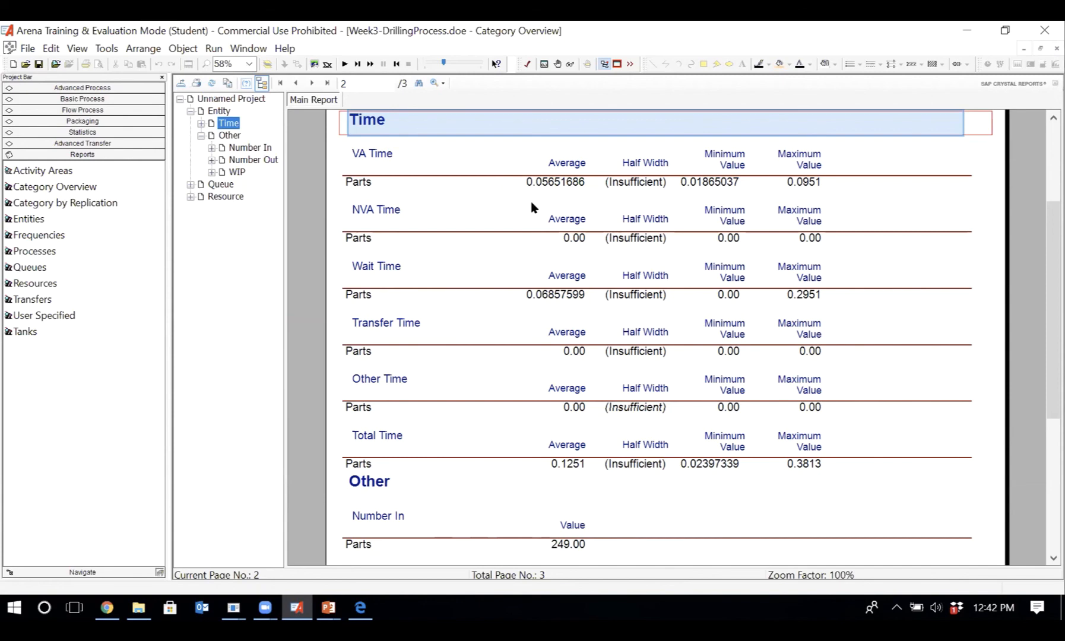
# - Go through the Entity page again from its start, examining the Parts times from VA Time to Total Time, especially average VA Time
pyautogui.scroll(3, 532, 207)
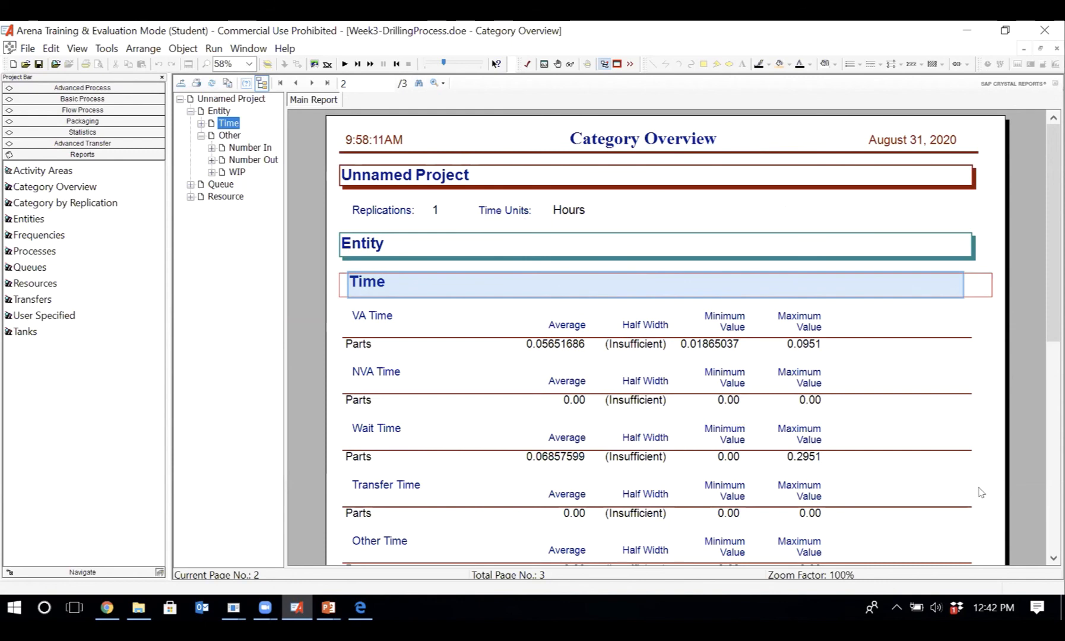
pyautogui.click(1054, 558)
pyautogui.click(1054, 558)
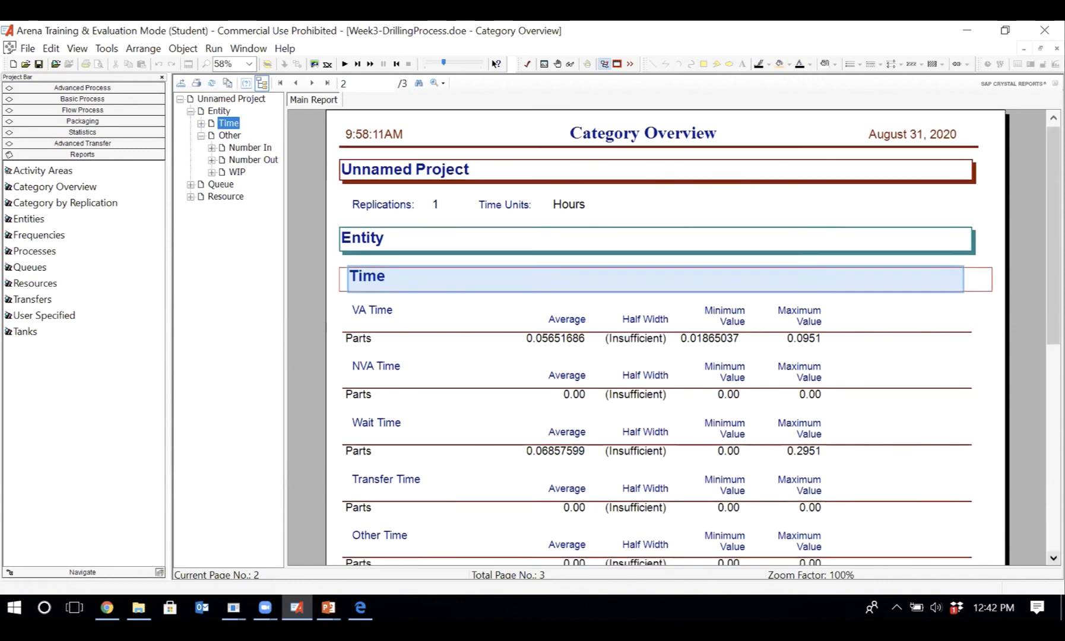
pyautogui.click(1054, 558)
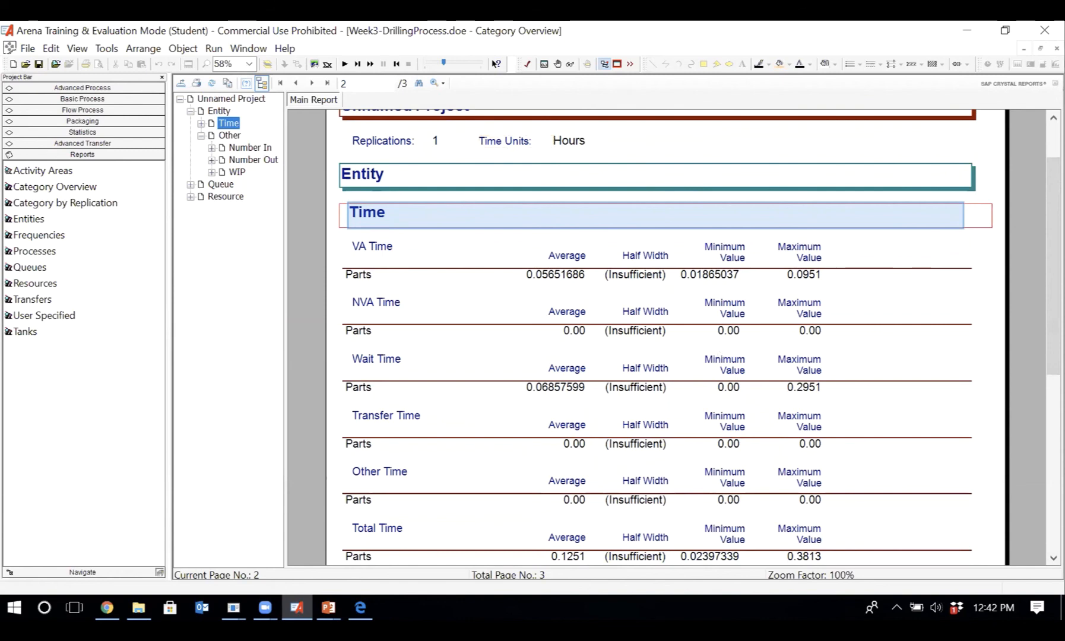
pyautogui.scroll(-4, 1053, 558)
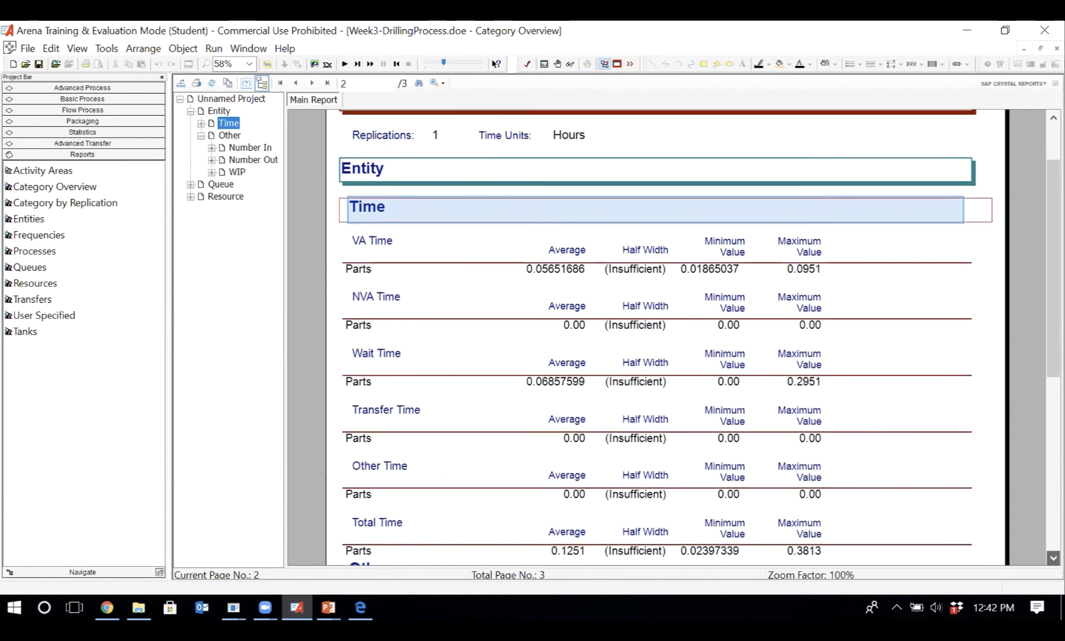
pyautogui.click(1054, 558)
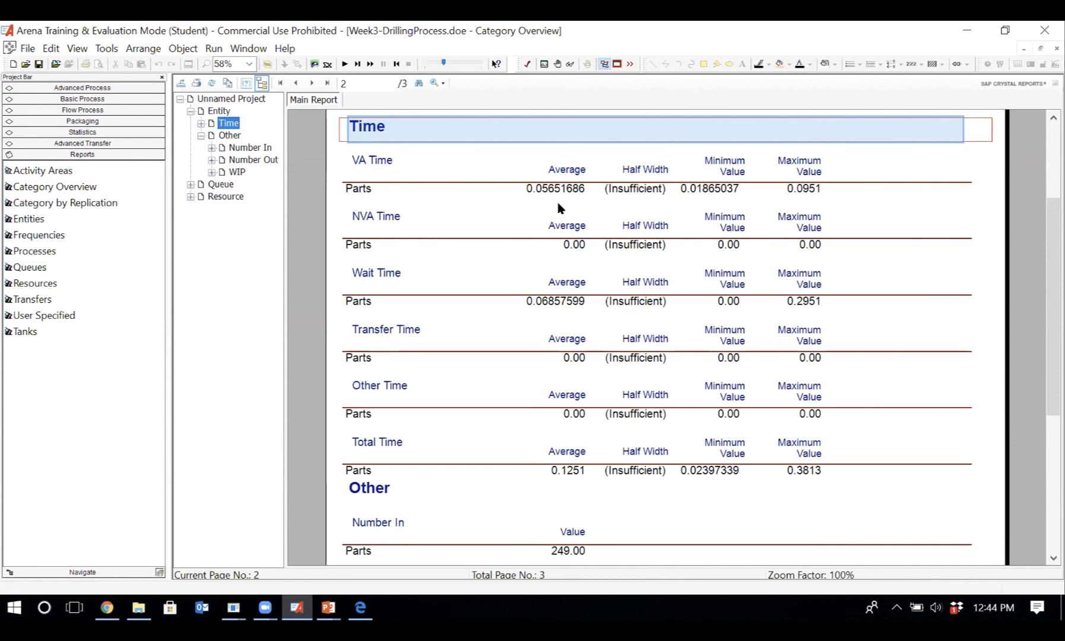
pyautogui.scroll(3, 557, 199)
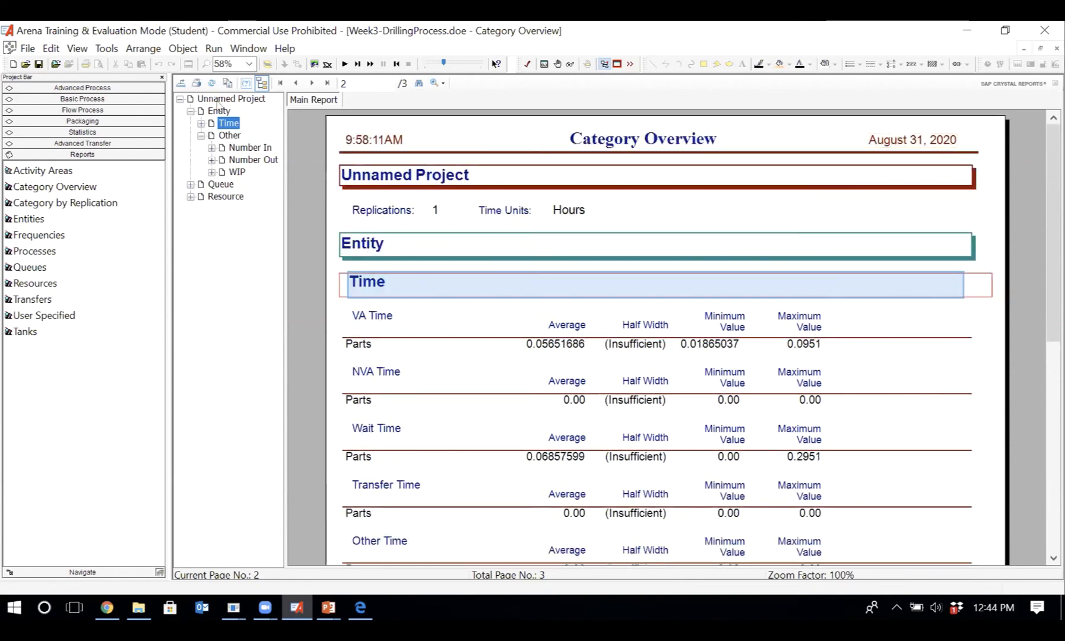
pyautogui.click(218, 112)
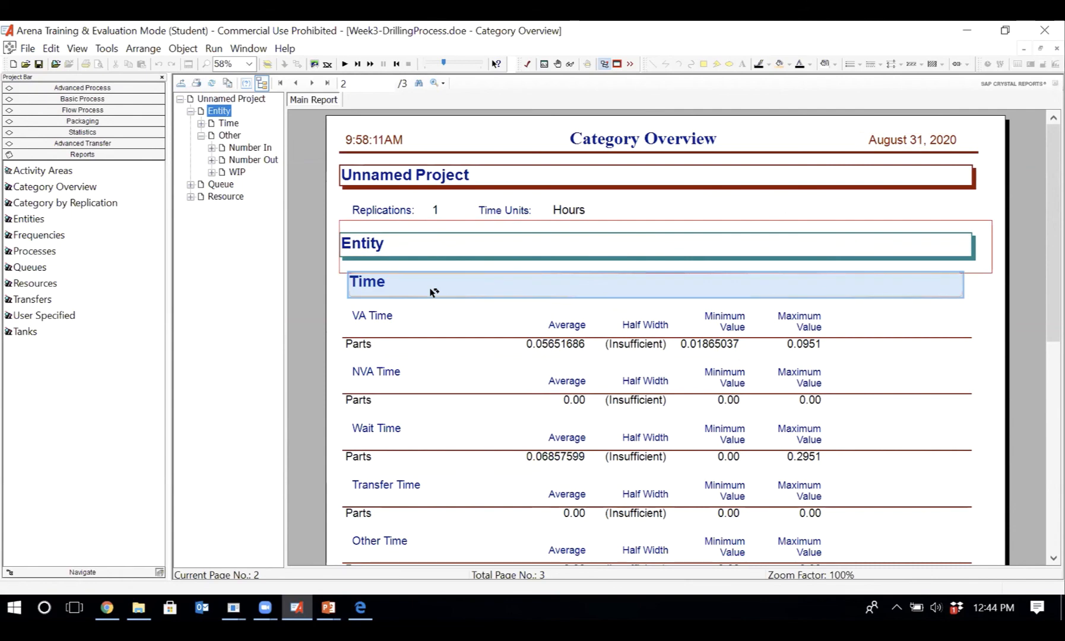
pyautogui.scroll(-3, 434, 292)
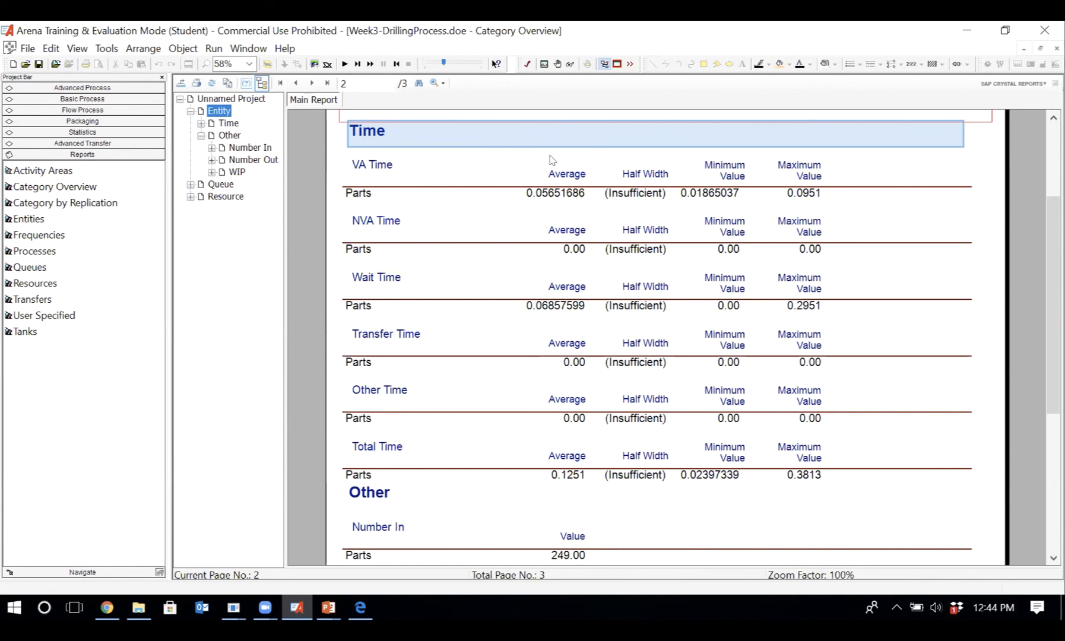
pyautogui.click(537, 198)
pyautogui.click(557, 206)
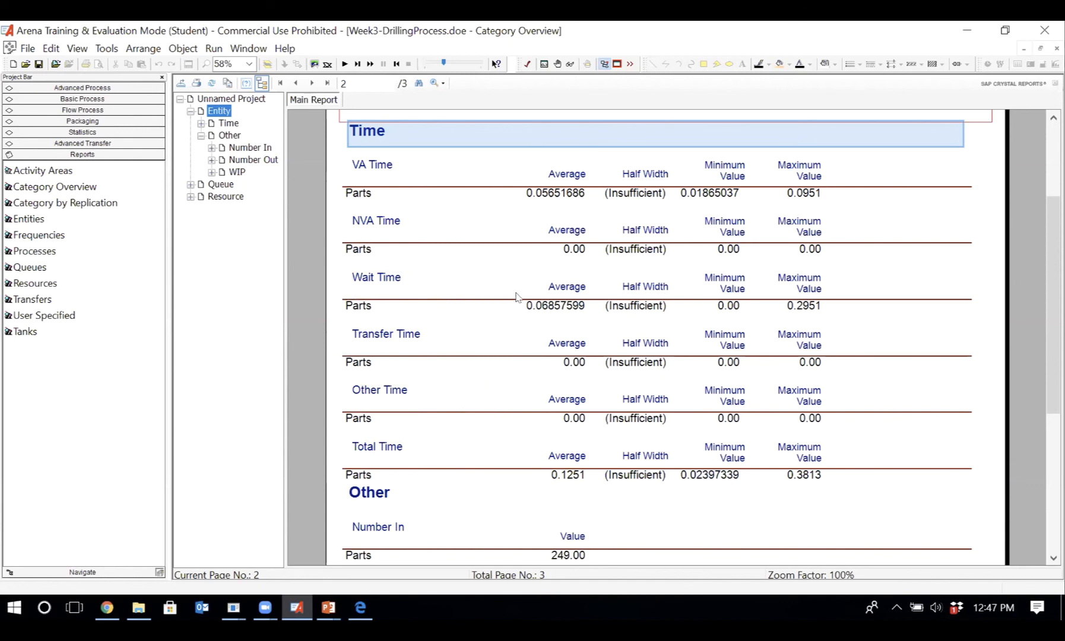
# - Examine the Parts' Number In, Number Out and WIP, and open the Queue section to read the drilling queue's waiting time and number waiting
pyautogui.scroll(-5, 516, 297)
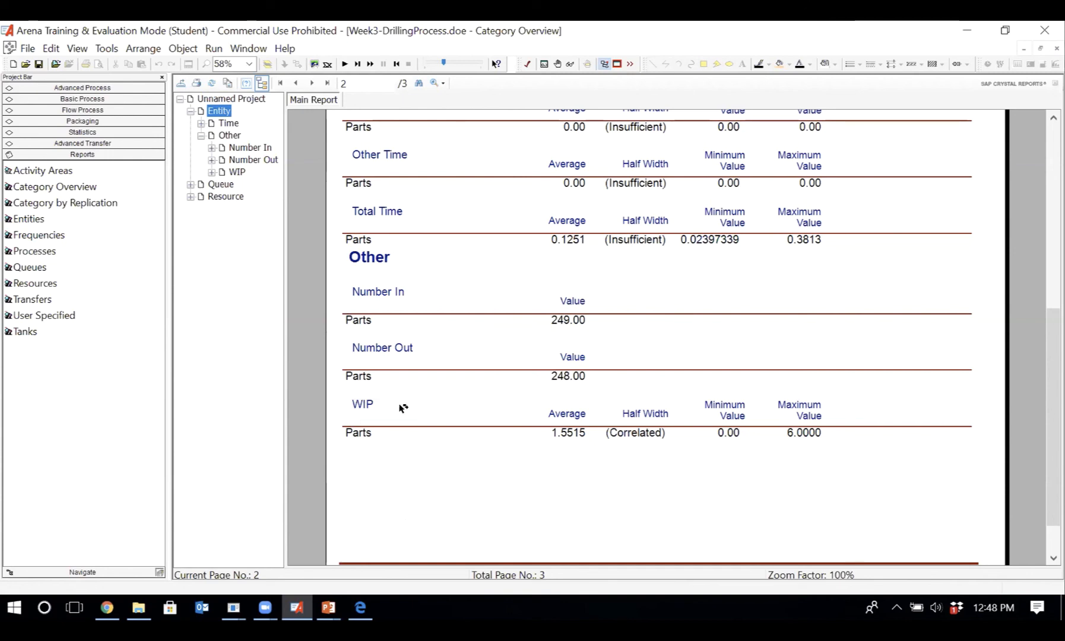
pyautogui.click(363, 420)
pyautogui.click(220, 184)
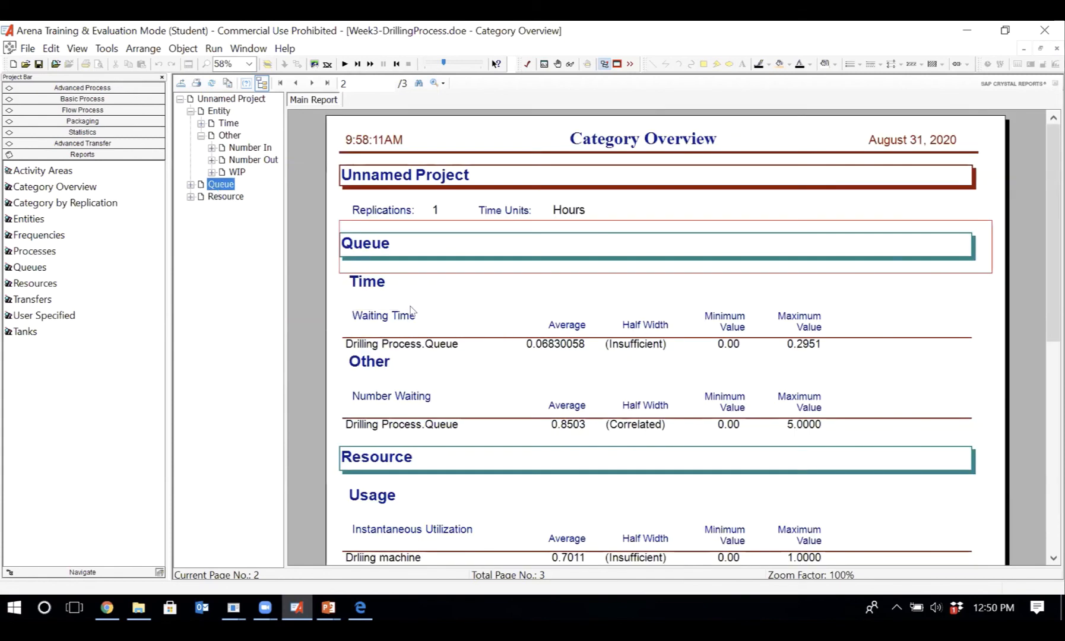
pyautogui.scroll(-3, 411, 310)
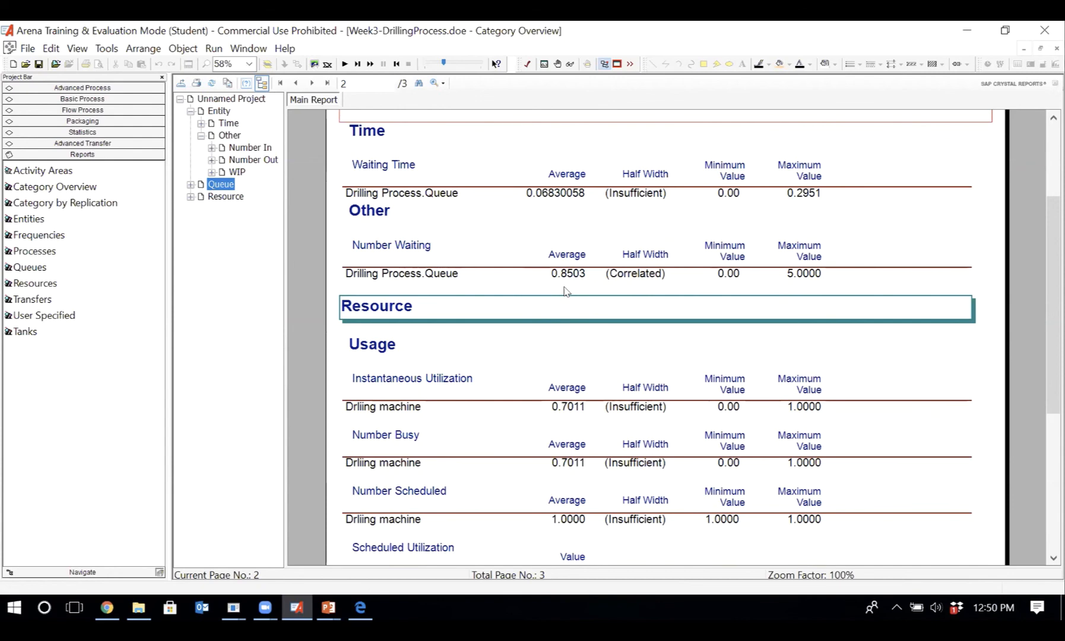
# - Examine the drilling machine's Resource usage statistics, from Instantaneous Utilization to Total Number Seized, and return to the start of the Queue page
pyautogui.click(547, 351)
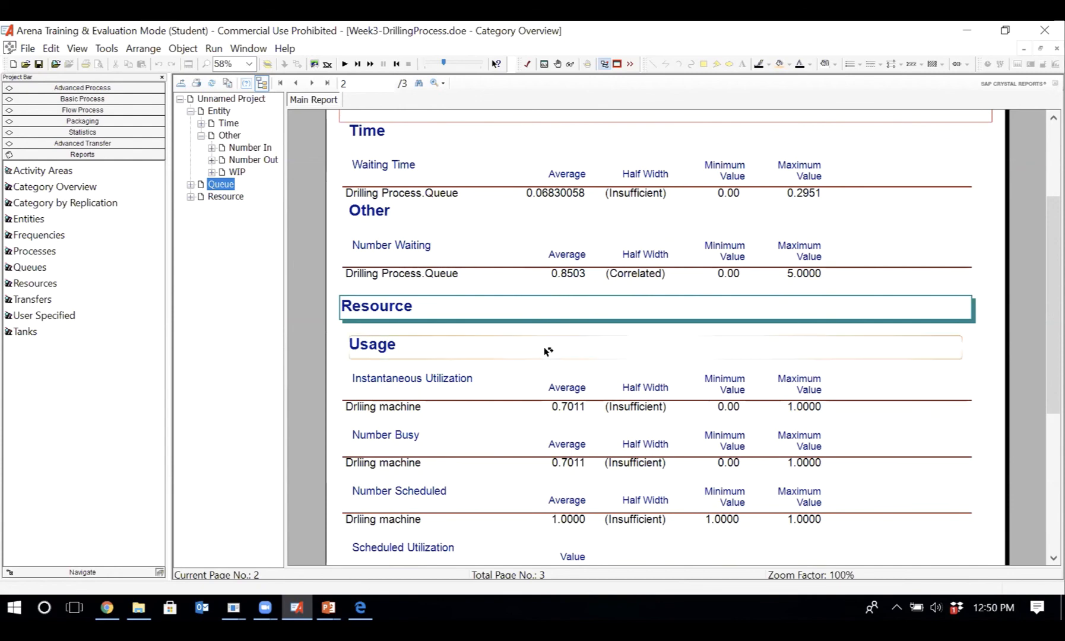
pyautogui.scroll(-3, 548, 351)
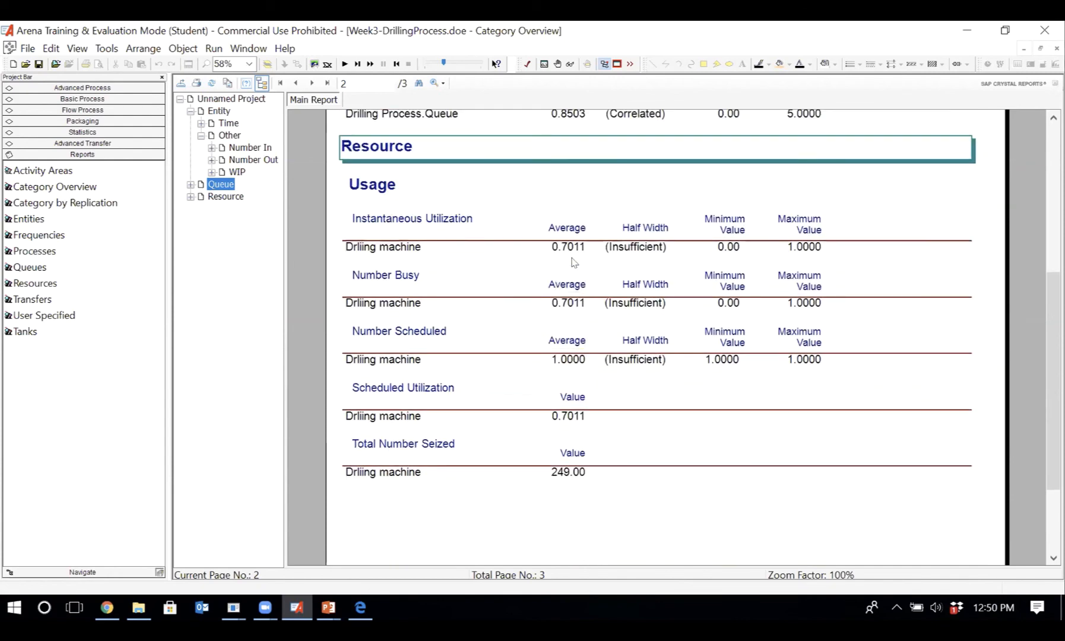
pyautogui.click(566, 248)
pyautogui.click(402, 250)
pyautogui.click(385, 231)
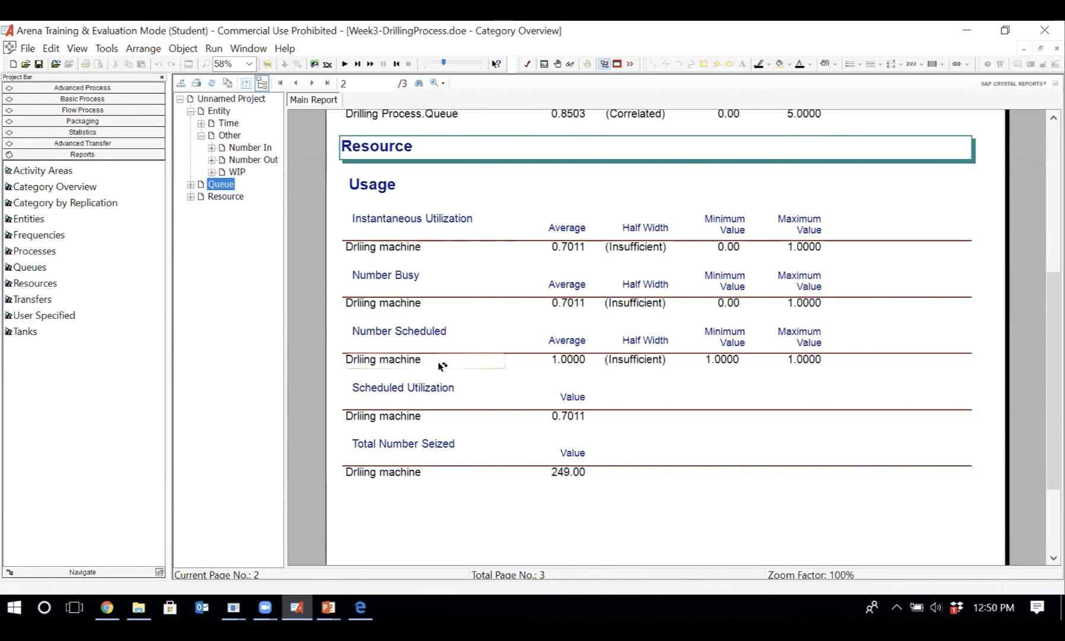
pyautogui.scroll(-3, 441, 366)
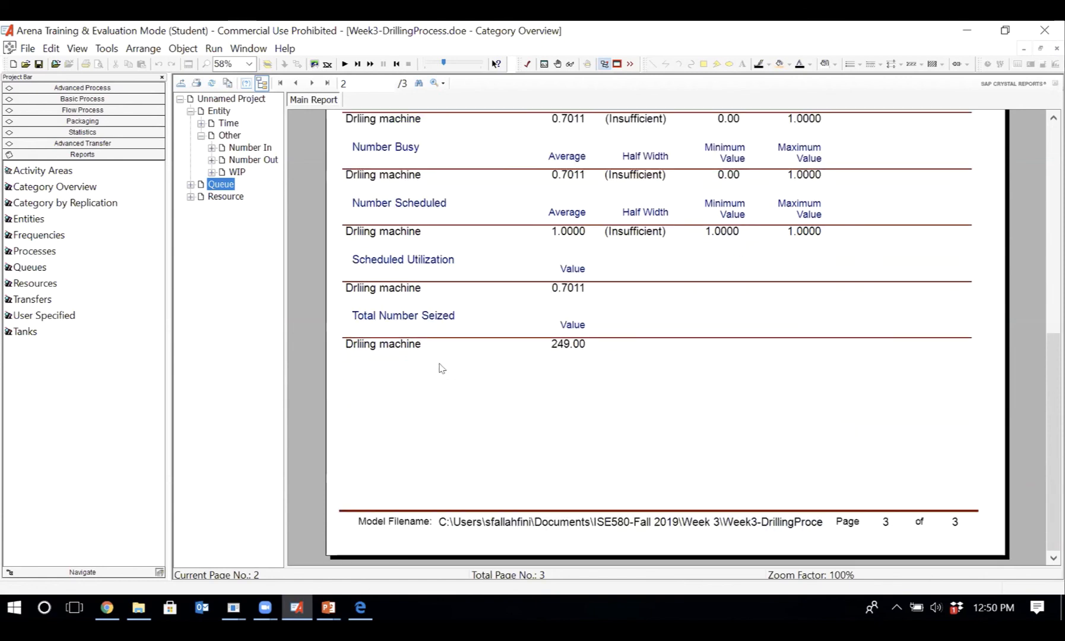
pyautogui.scroll(10, 440, 368)
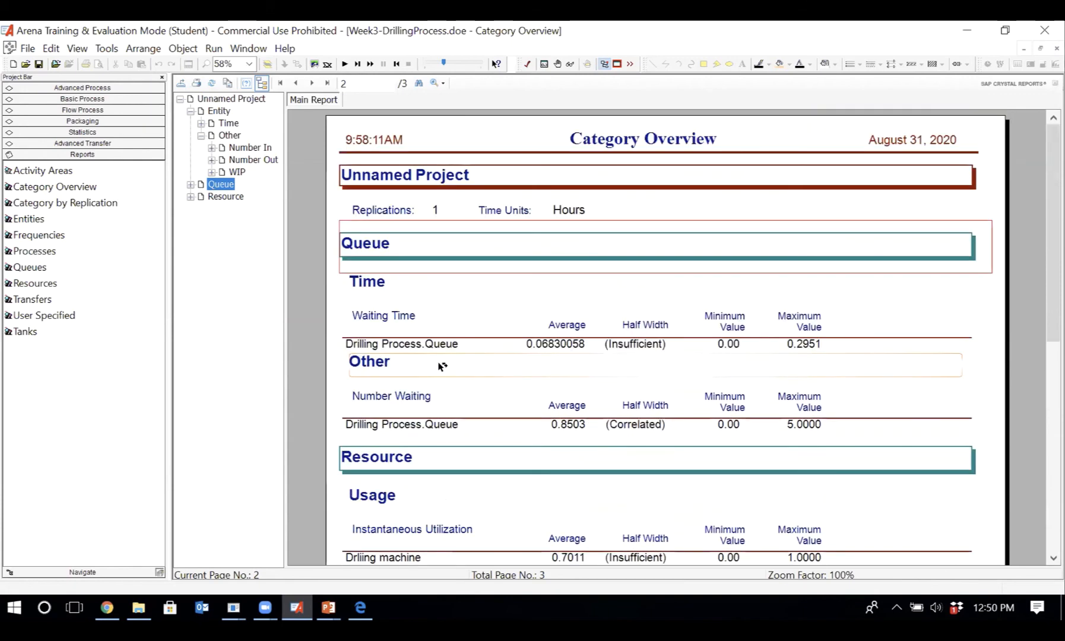